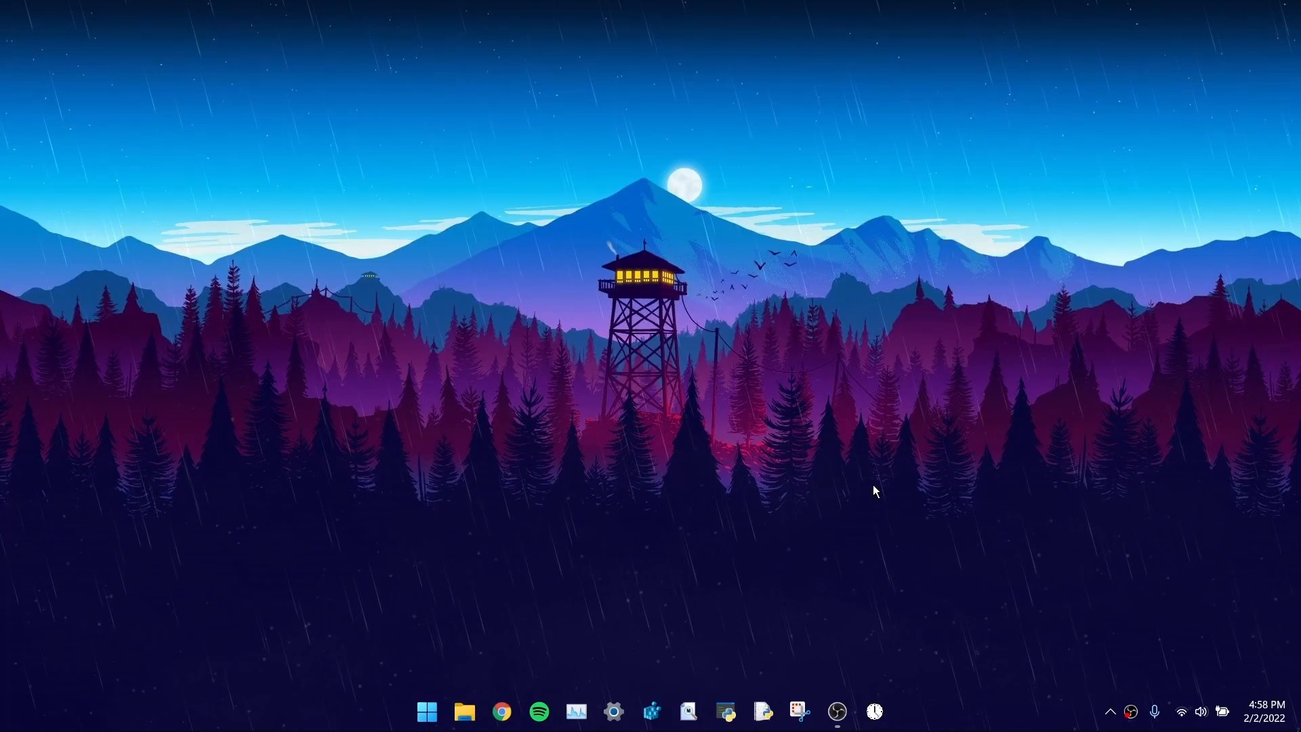
# Search Windows for system restore and open the Create a restore point settings
pyautogui.click(431, 697)
pyautogui.write('sytem res')
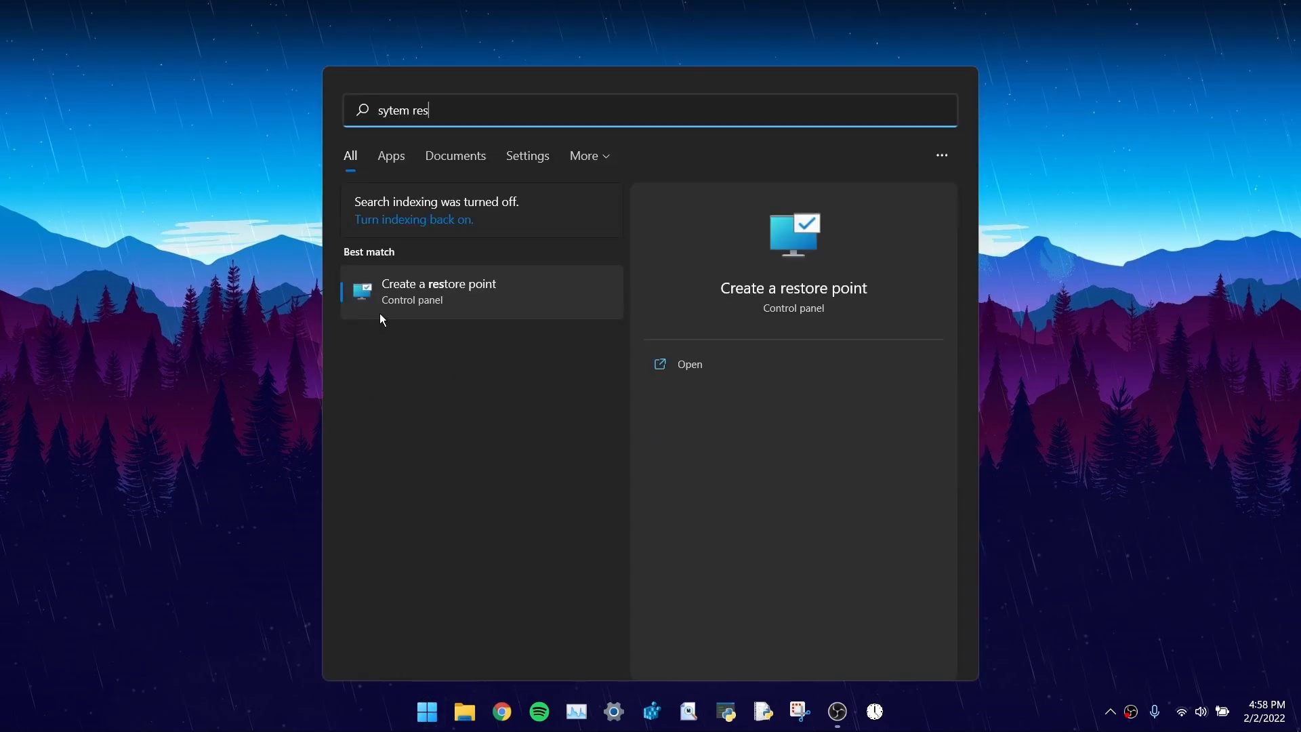
pyautogui.click(457, 296)
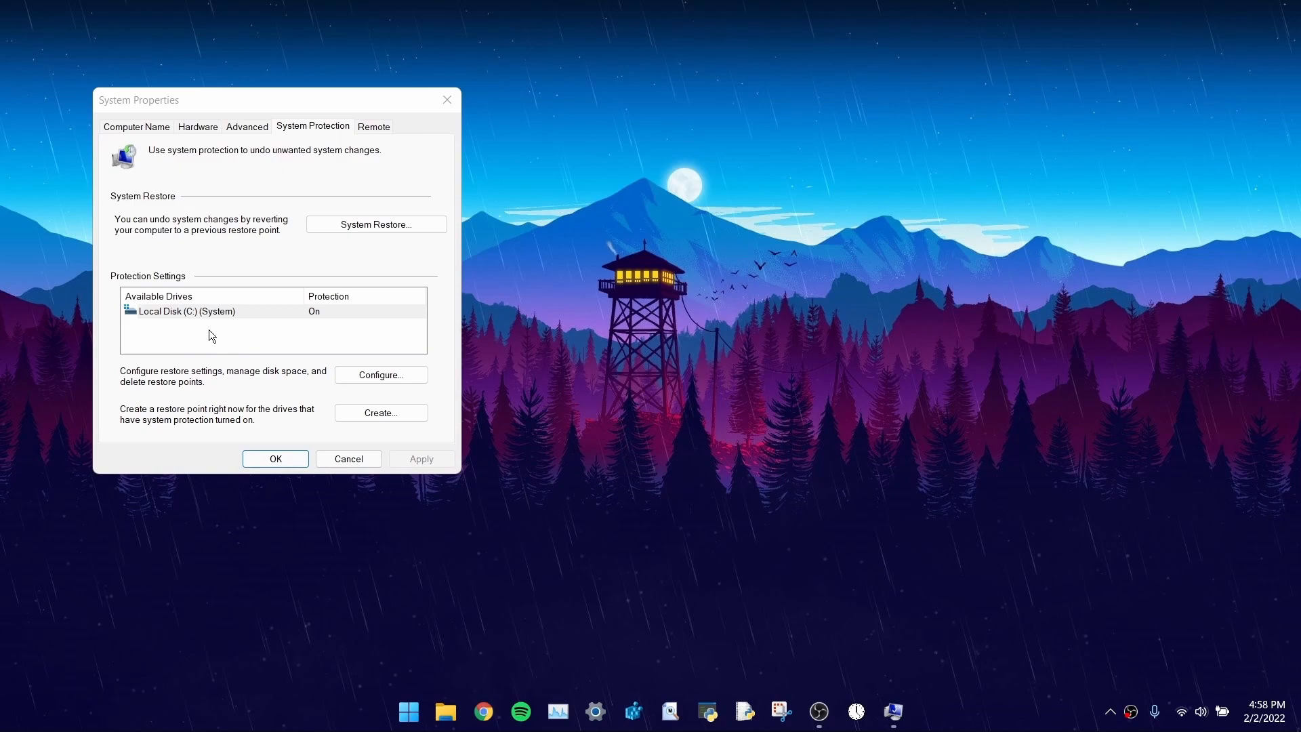
# Turn on system protection for Local Disk (C:) with a maximum disk usage of 5%, and recheck the configuration
pyautogui.click(194, 313)
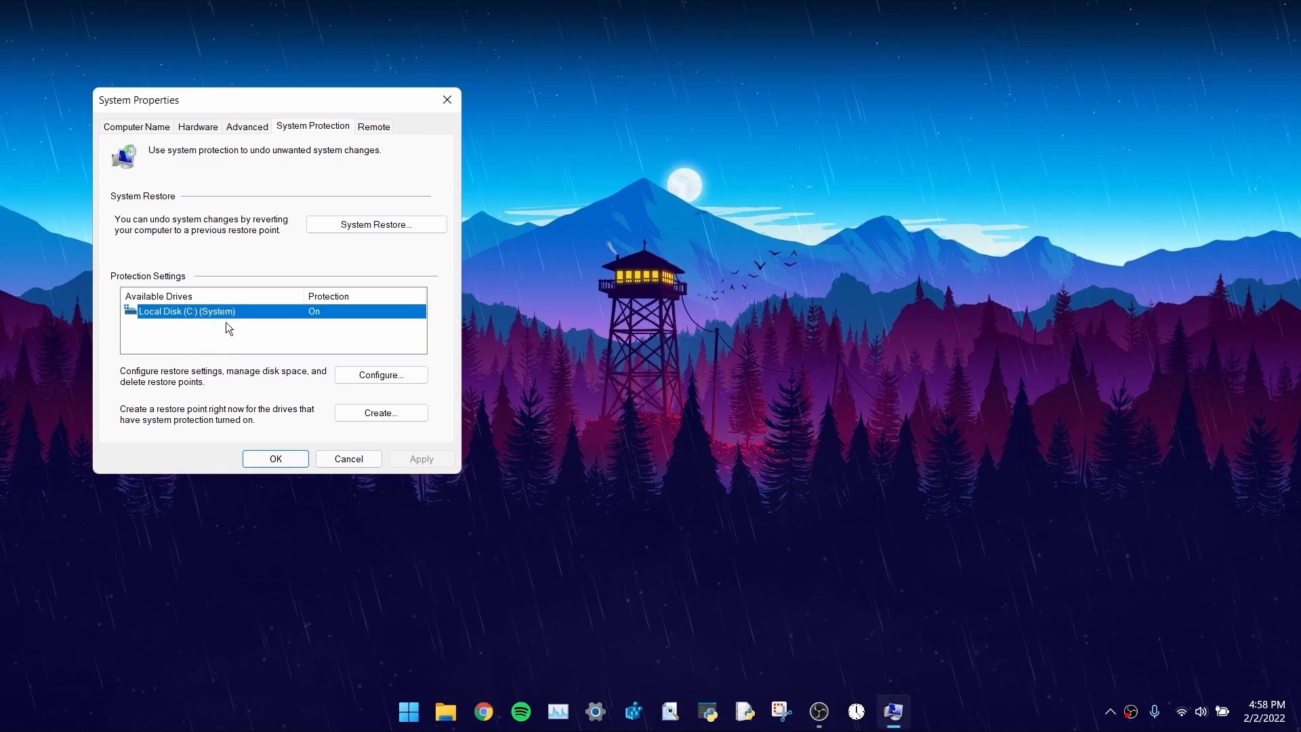
pyautogui.click(375, 375)
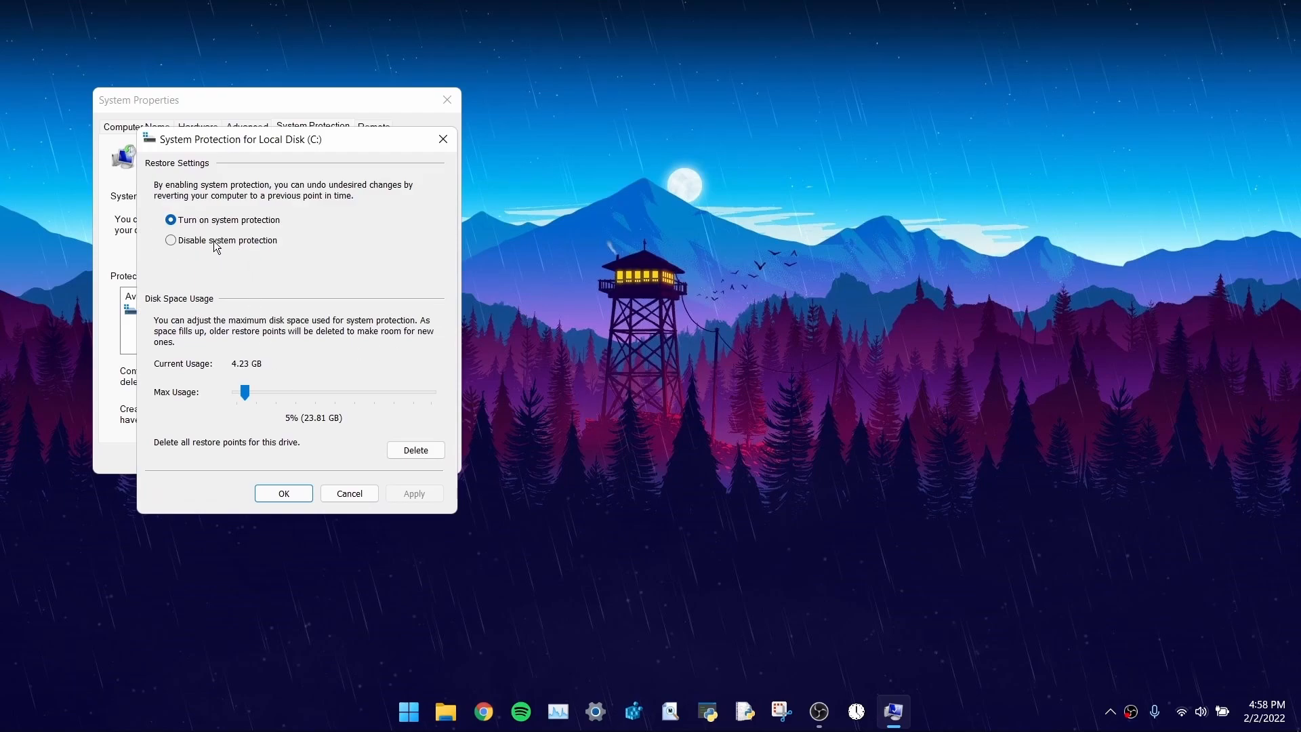
pyautogui.click(173, 241)
pyautogui.click(205, 225)
pyautogui.moveTo(247, 393); pyautogui.dragTo(247, 392)
pyautogui.click(305, 494)
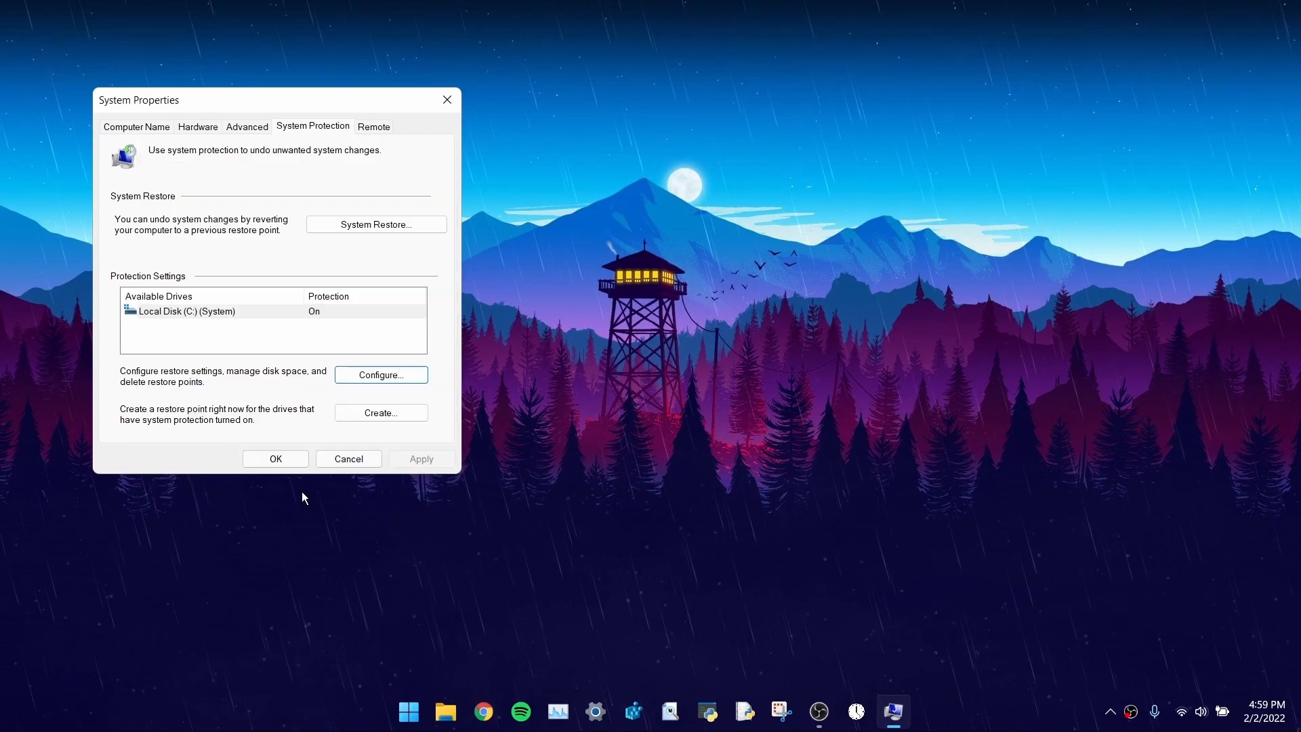
pyautogui.click(380, 377)
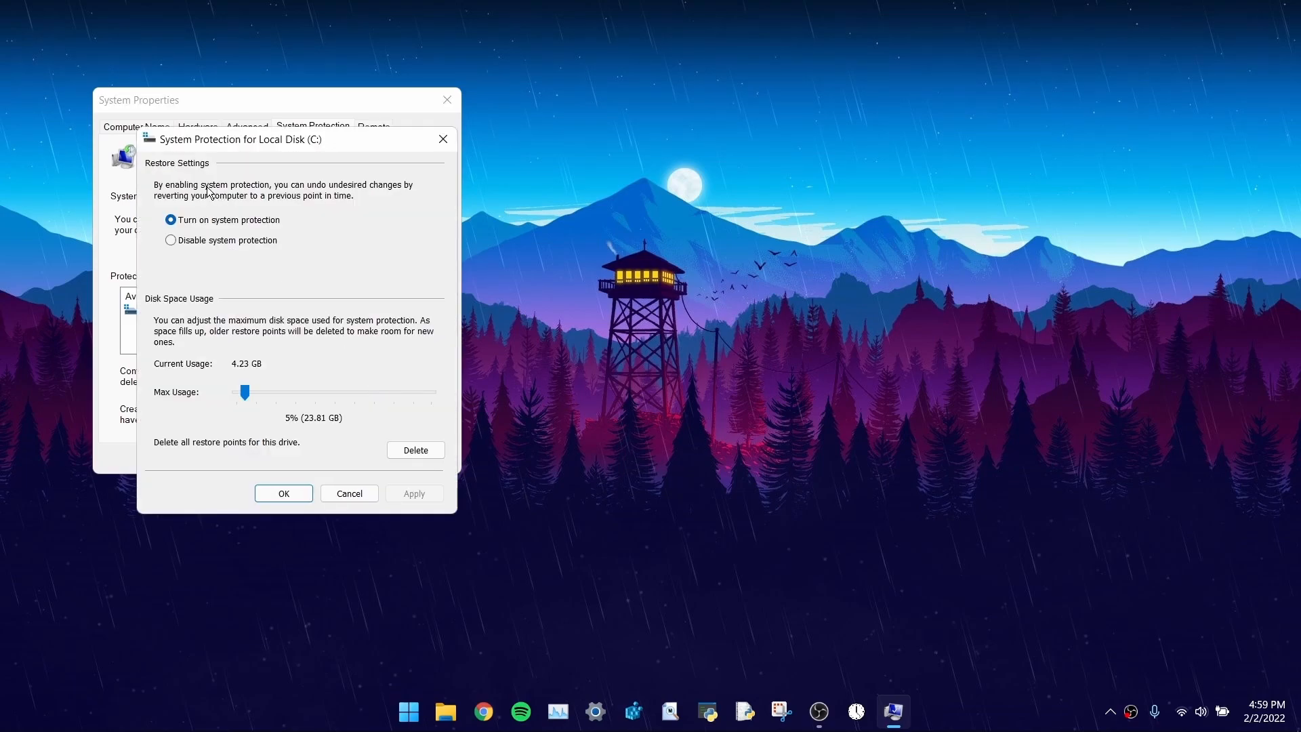
pyautogui.click(305, 494)
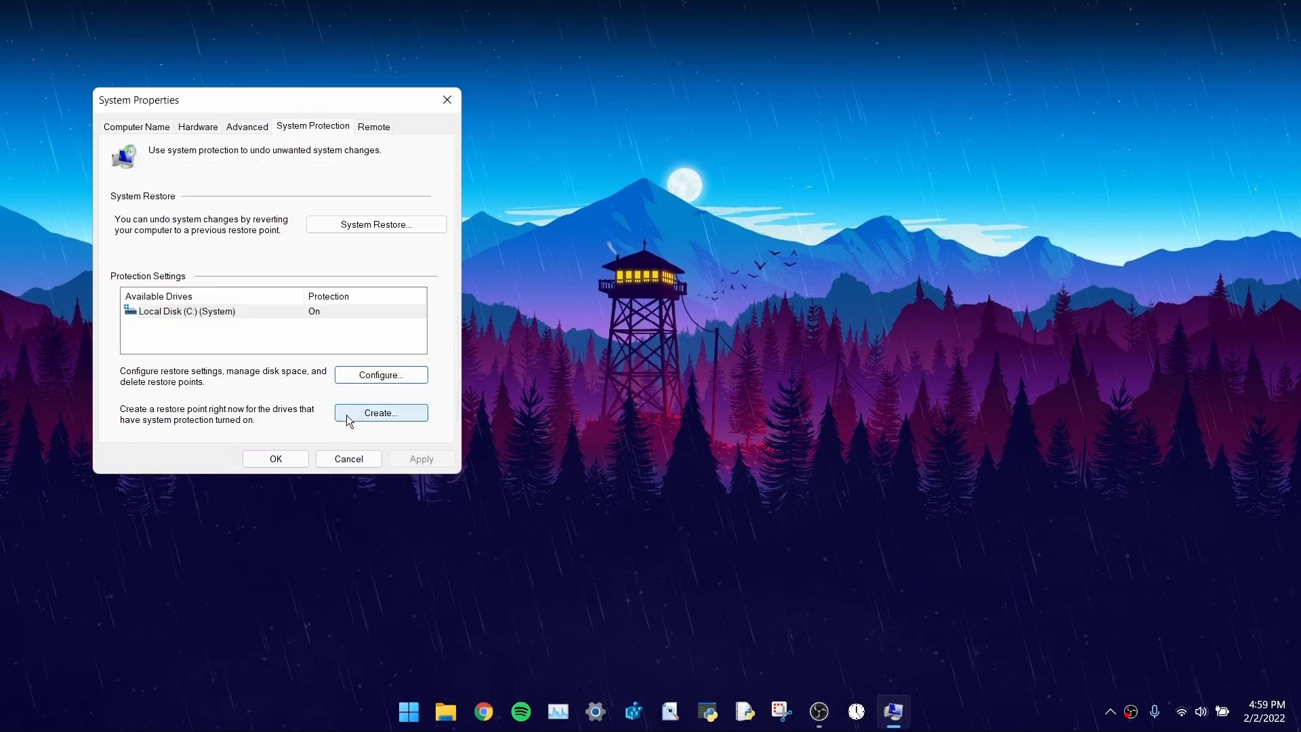
# Create a restore point described as "before tweaks" and close System Properties
pyautogui.click(360, 412)
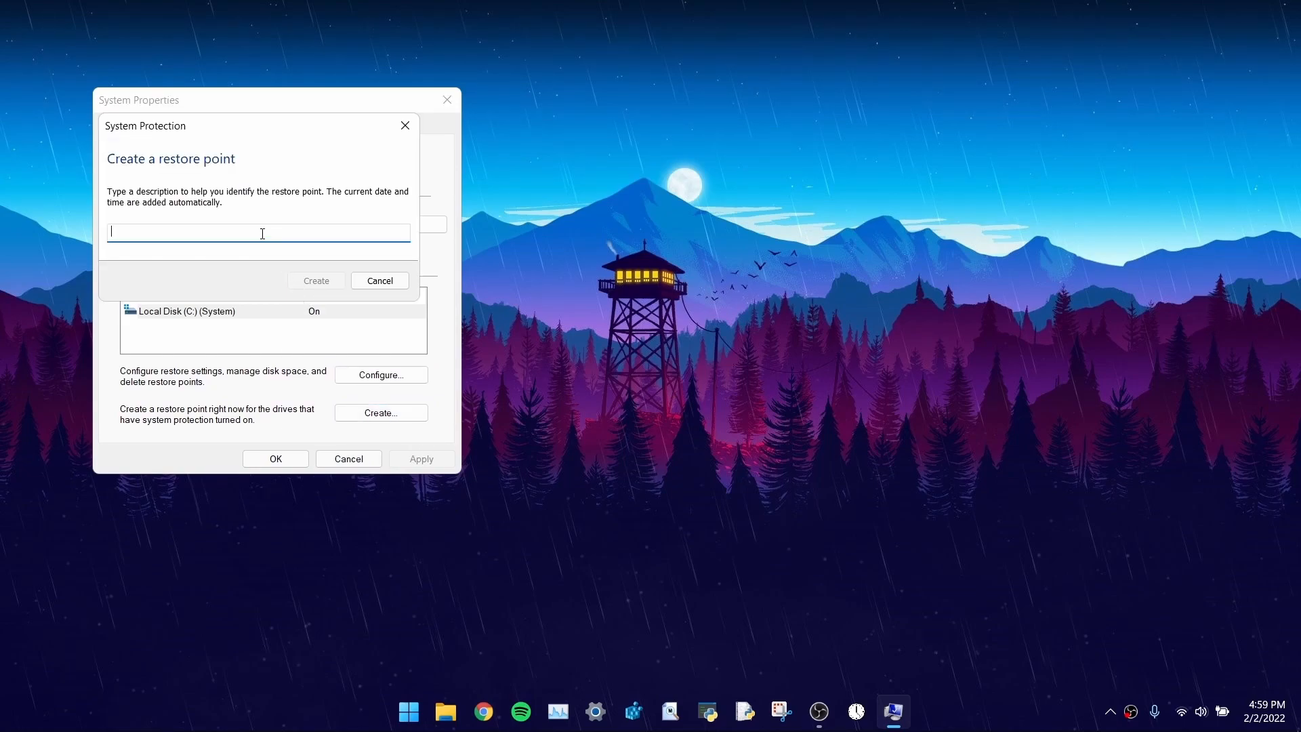
pyautogui.write('before tweaks')
pyautogui.click(317, 281)
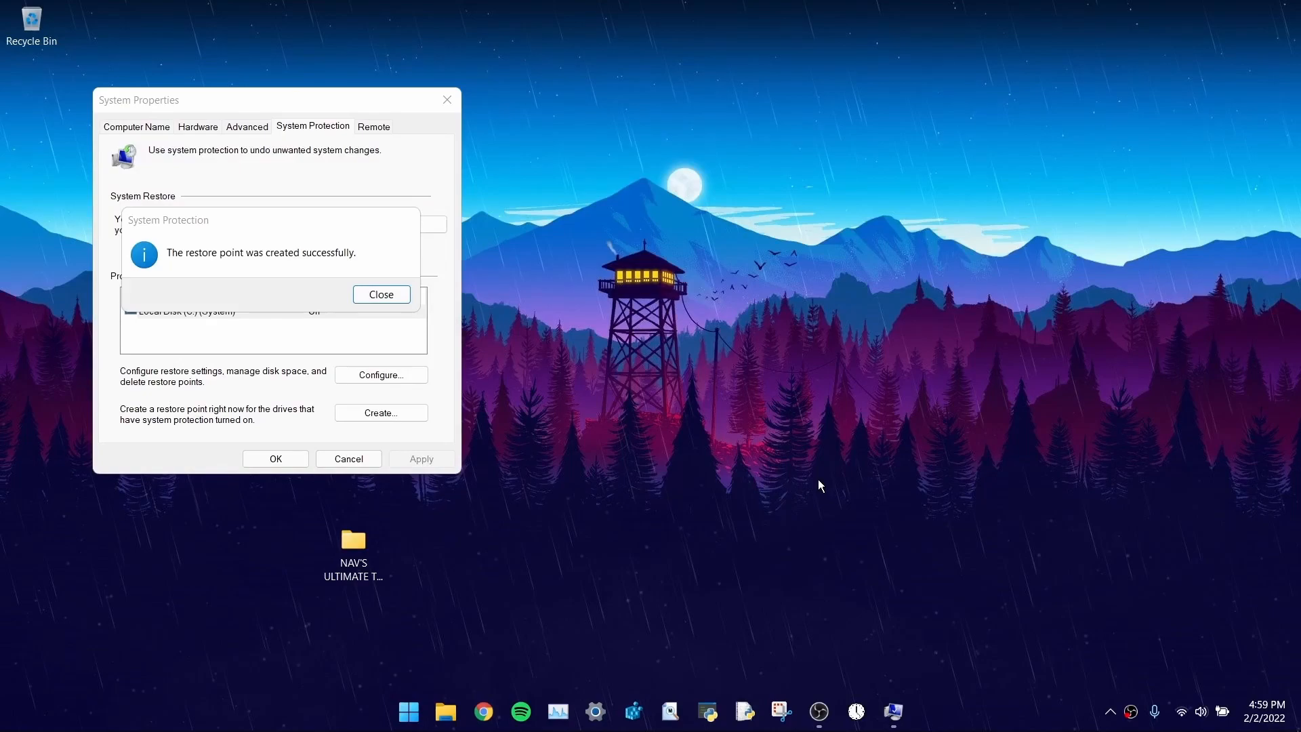
pyautogui.moveTo(197, 218); pyautogui.dragTo(257, 269)
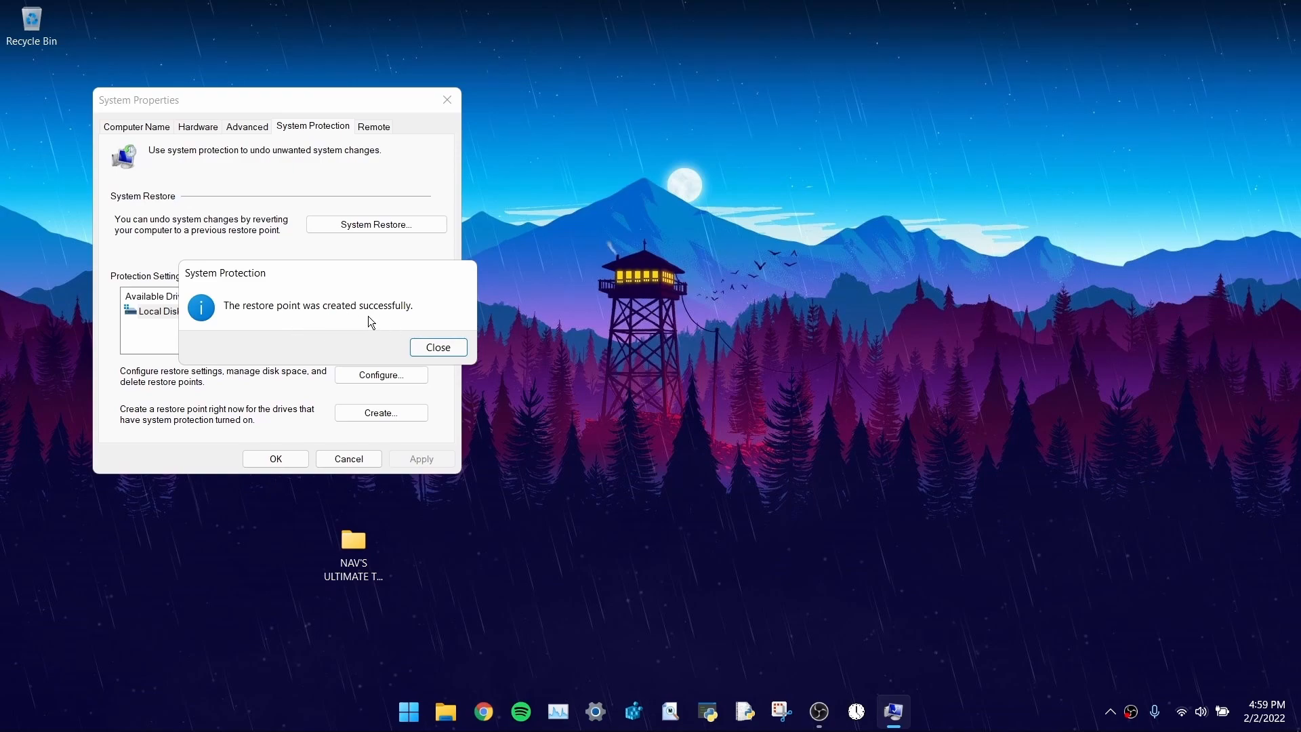
pyautogui.click(445, 352)
pyautogui.click(290, 456)
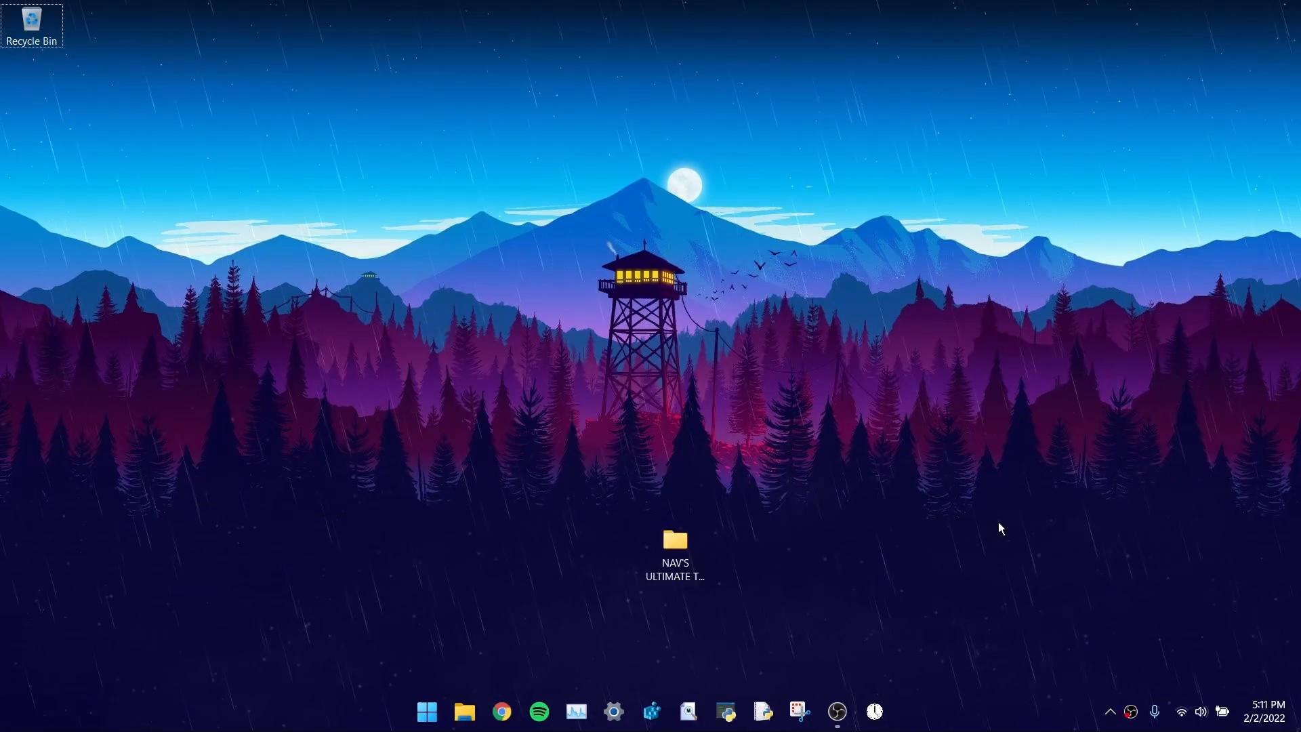
# Open the Ultimate Tweak Pack Win 11 folder from the desktop
pyautogui.moveTo(562, 481); pyautogui.dragTo(776, 674)
pyautogui.click(692, 562)
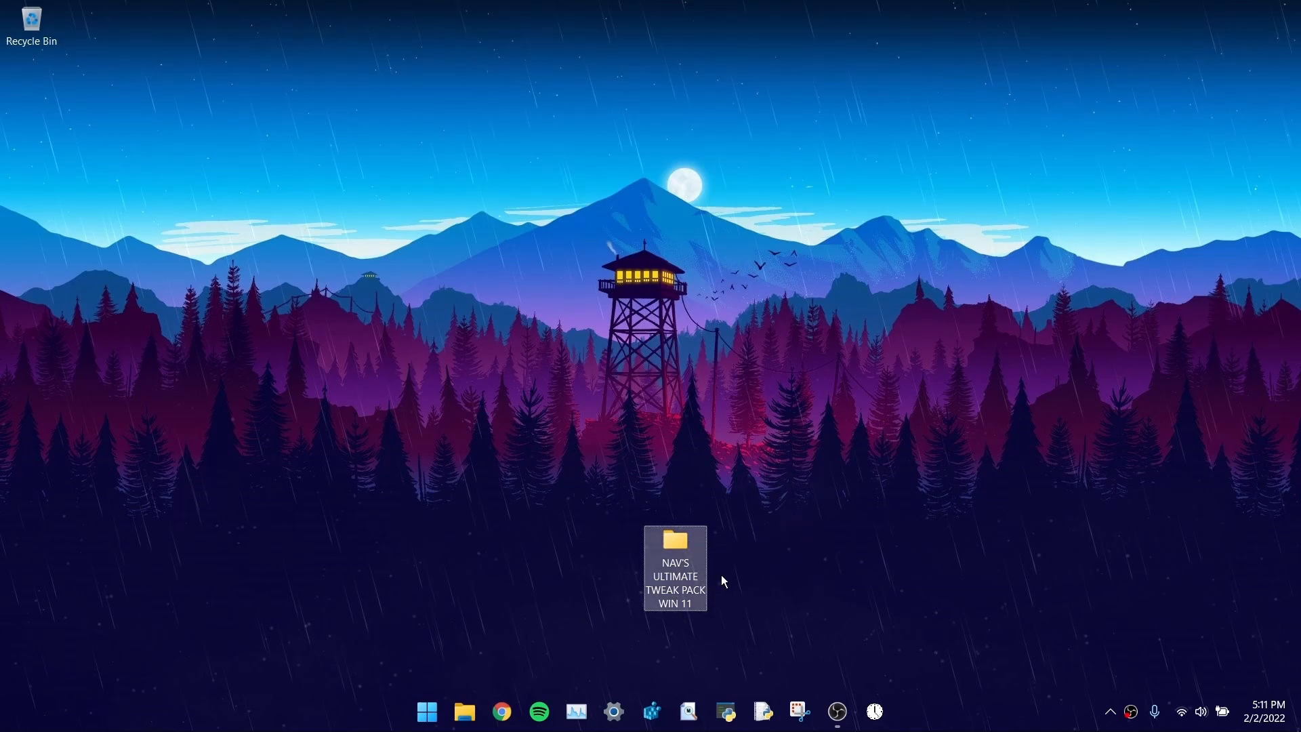
pyautogui.press('Return')
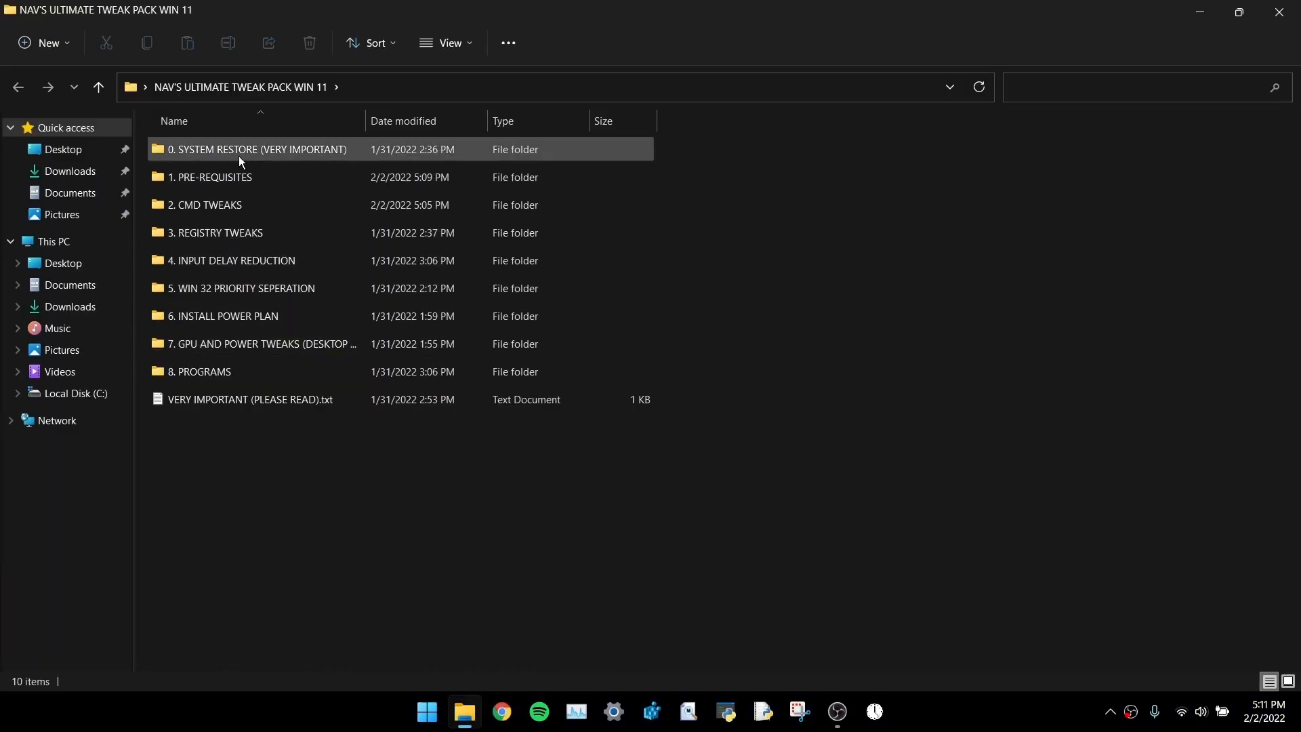
# Look at the restore point shortcut in the 0. SYSTEM RESTORE folder, close its settings and return to the tweak pack folder
pyautogui.moveTo(278, 156)
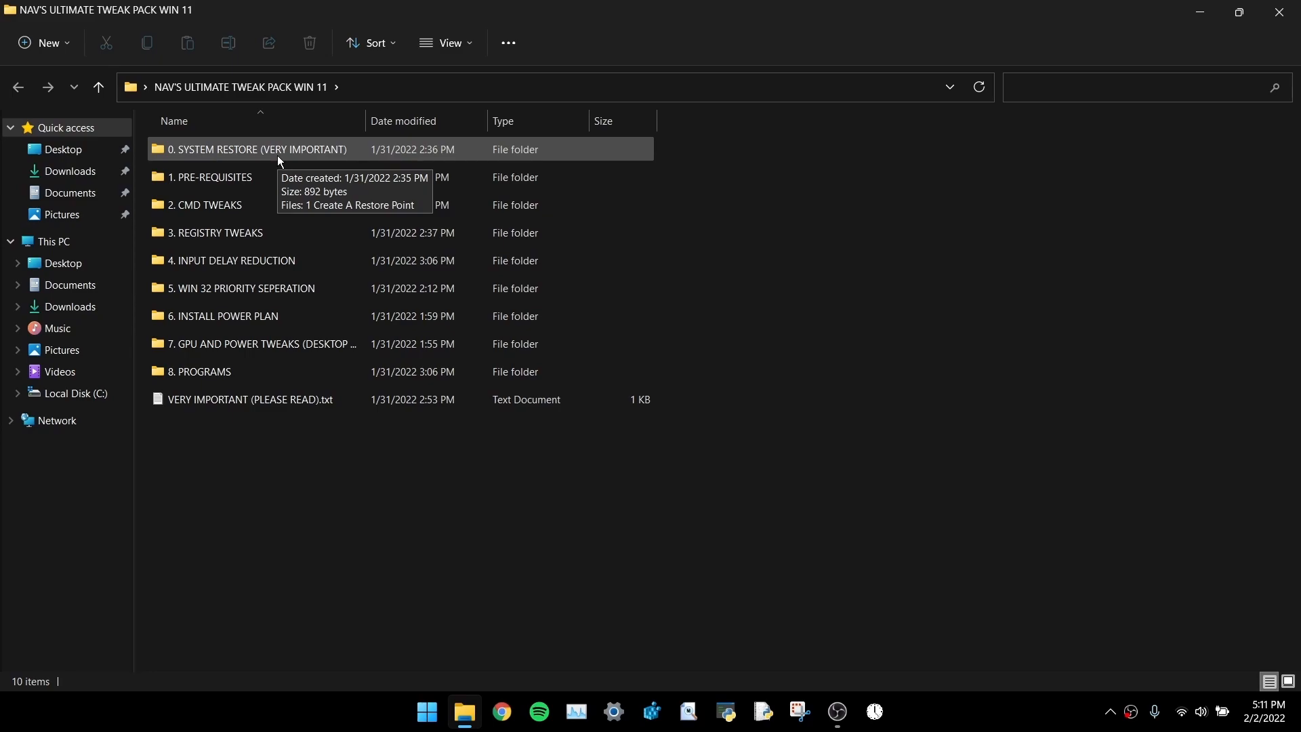
pyautogui.doubleClick(275, 148)
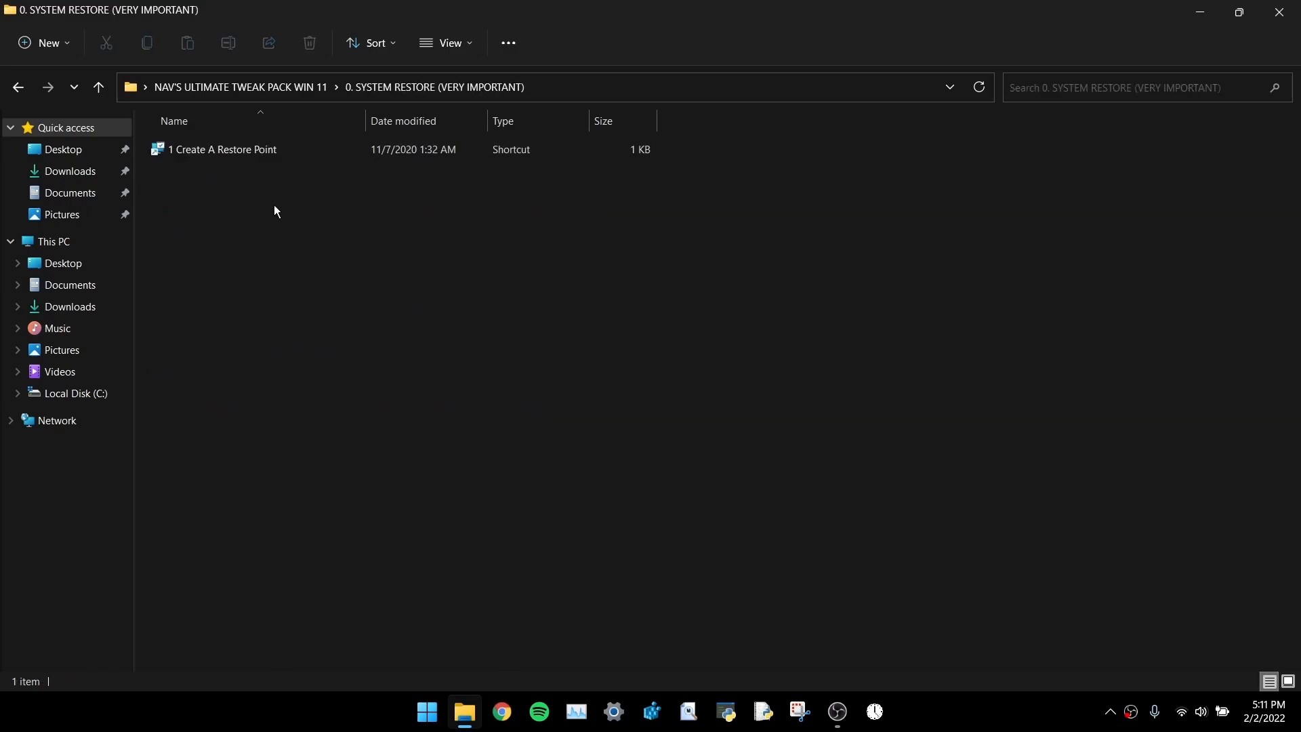
pyautogui.doubleClick(272, 155)
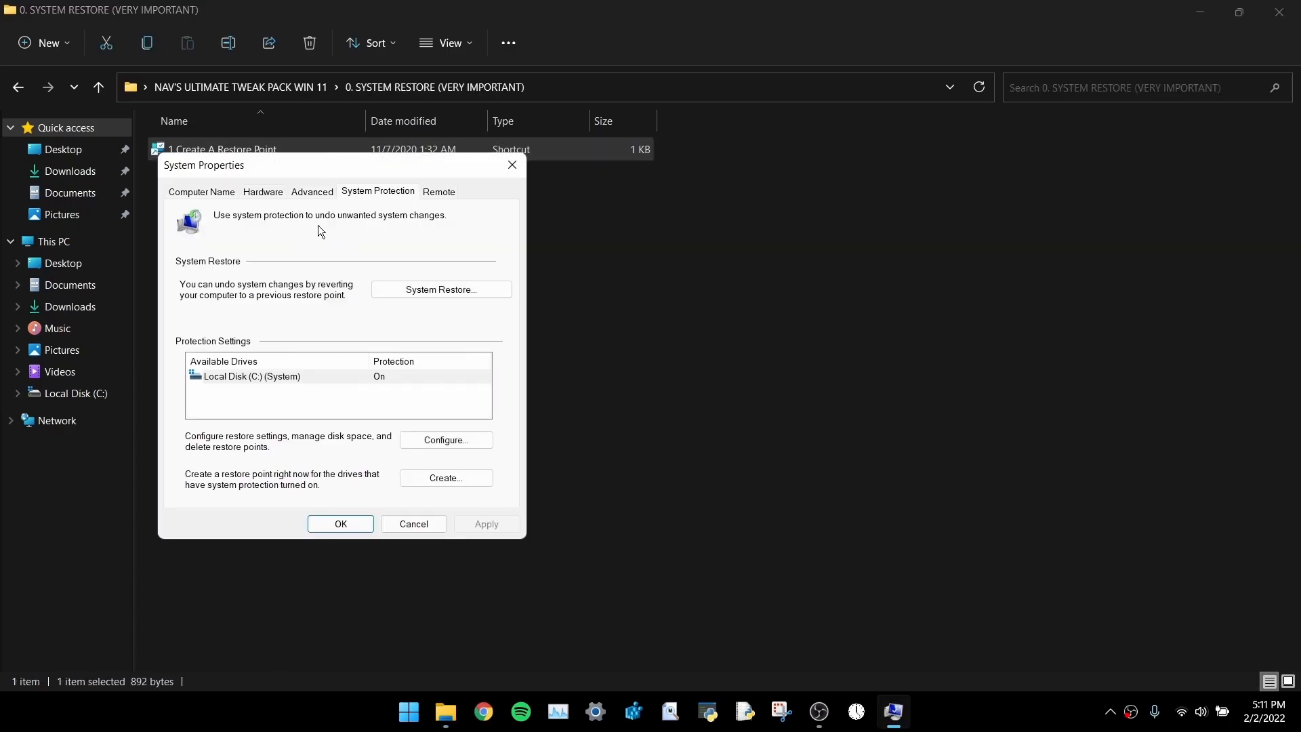
pyautogui.click(333, 524)
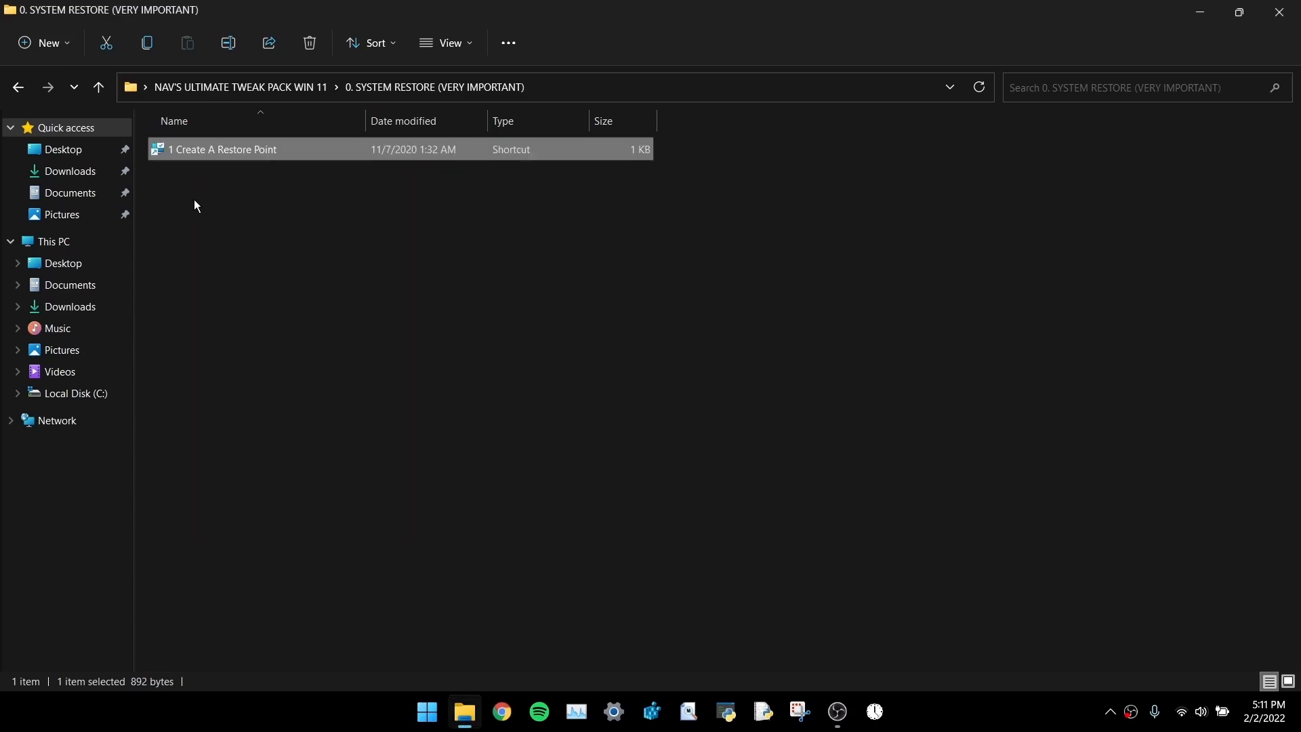
pyautogui.click(21, 89)
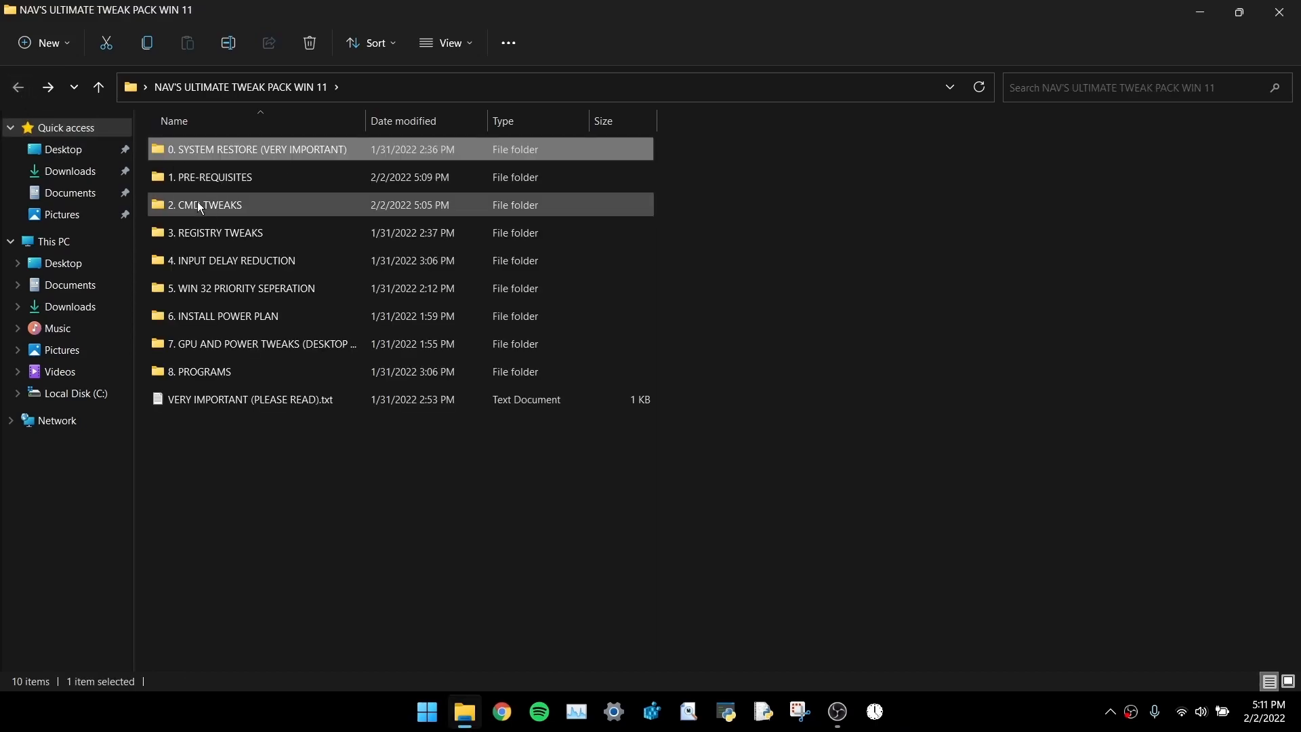
# Using the Disable Visual Effects shortcut in 1. PRE-REQUISITES, apply best performance with only thumbnails instead of icons and smooth screen font edges enabled
pyautogui.doubleClick(256, 178)
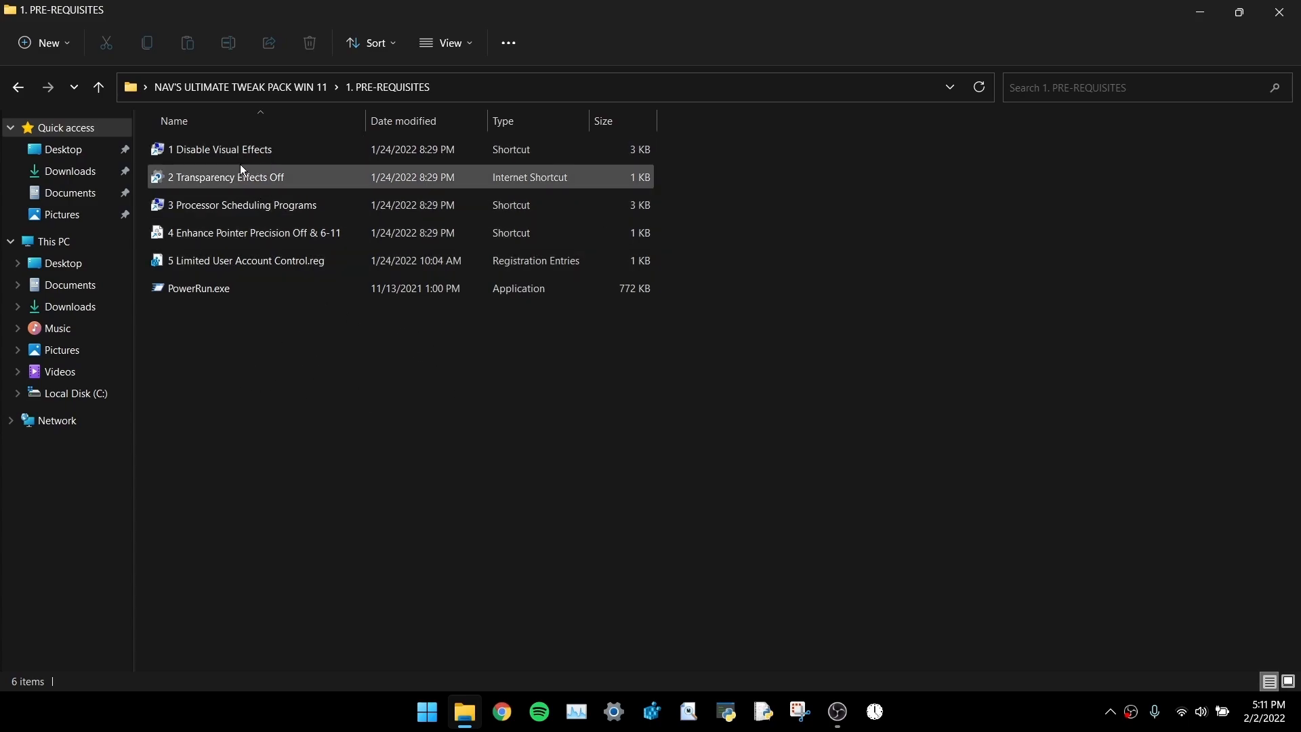
pyautogui.doubleClick(294, 153)
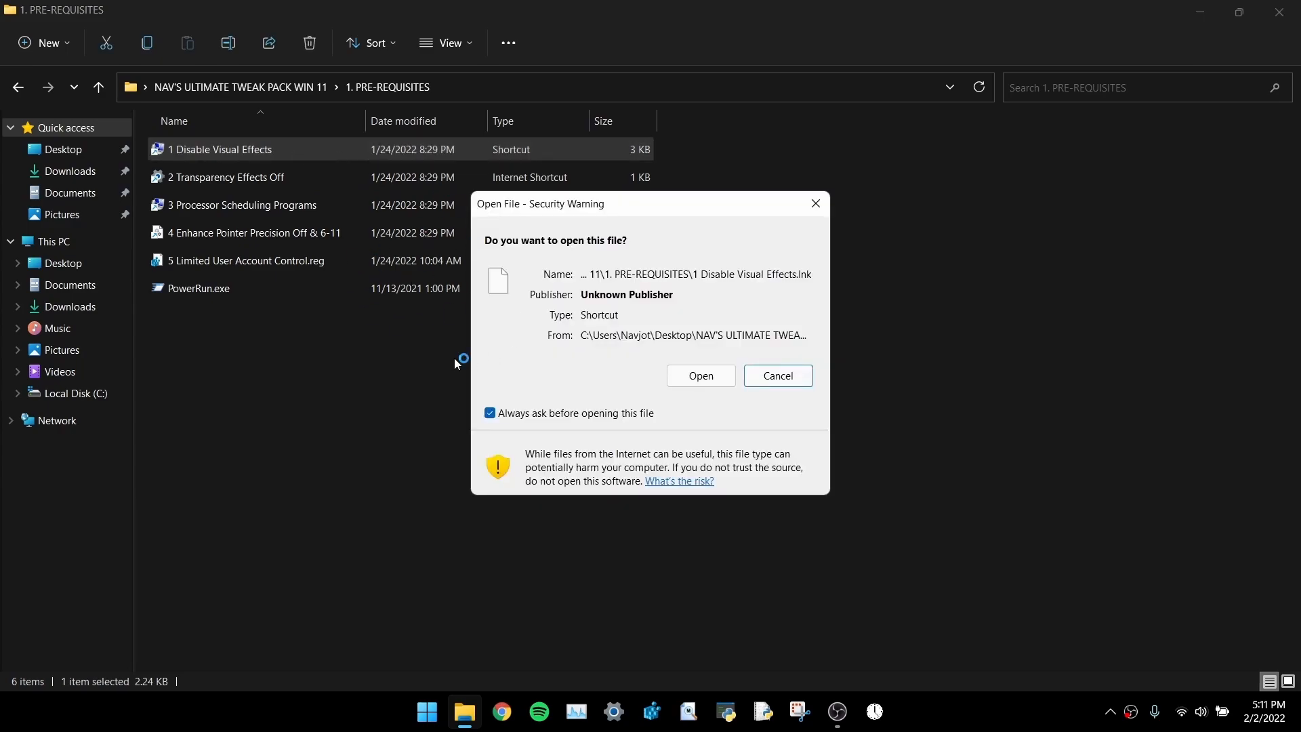
pyautogui.click(703, 376)
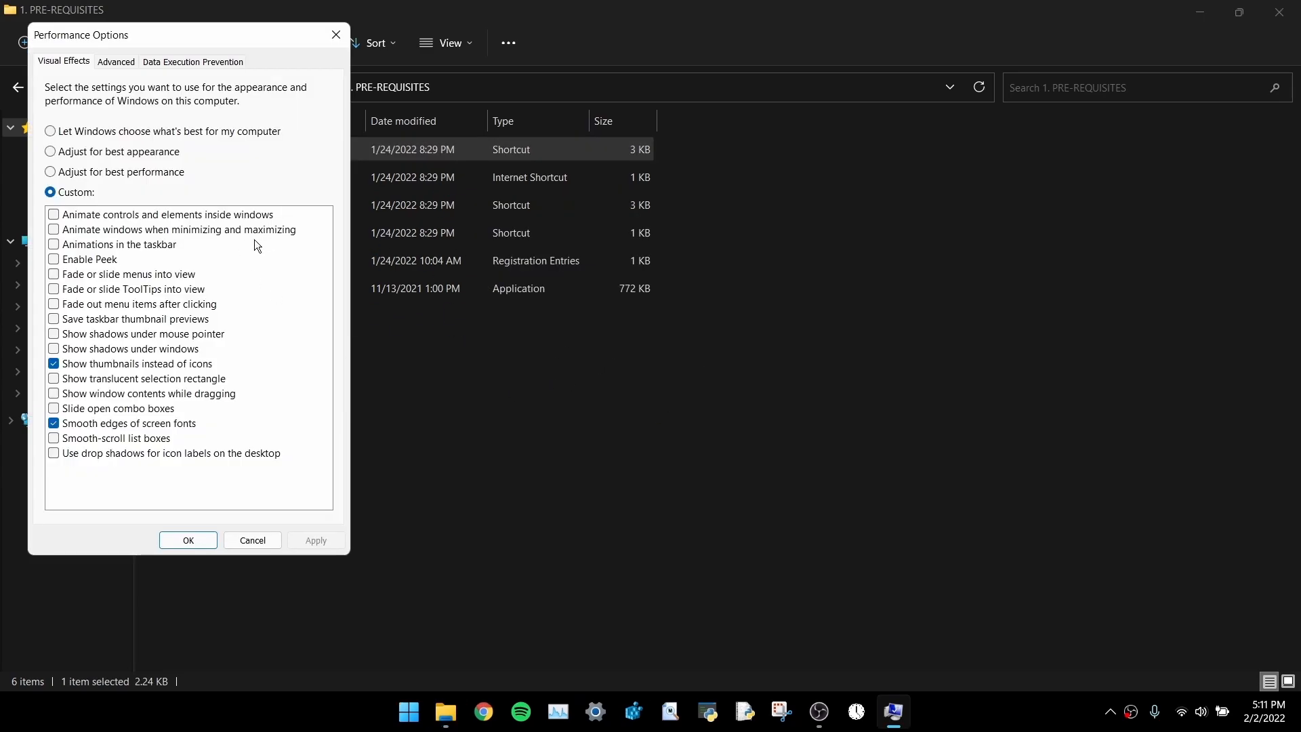
pyautogui.click(134, 174)
pyautogui.moveTo(200, 40); pyautogui.dragTo(449, 52)
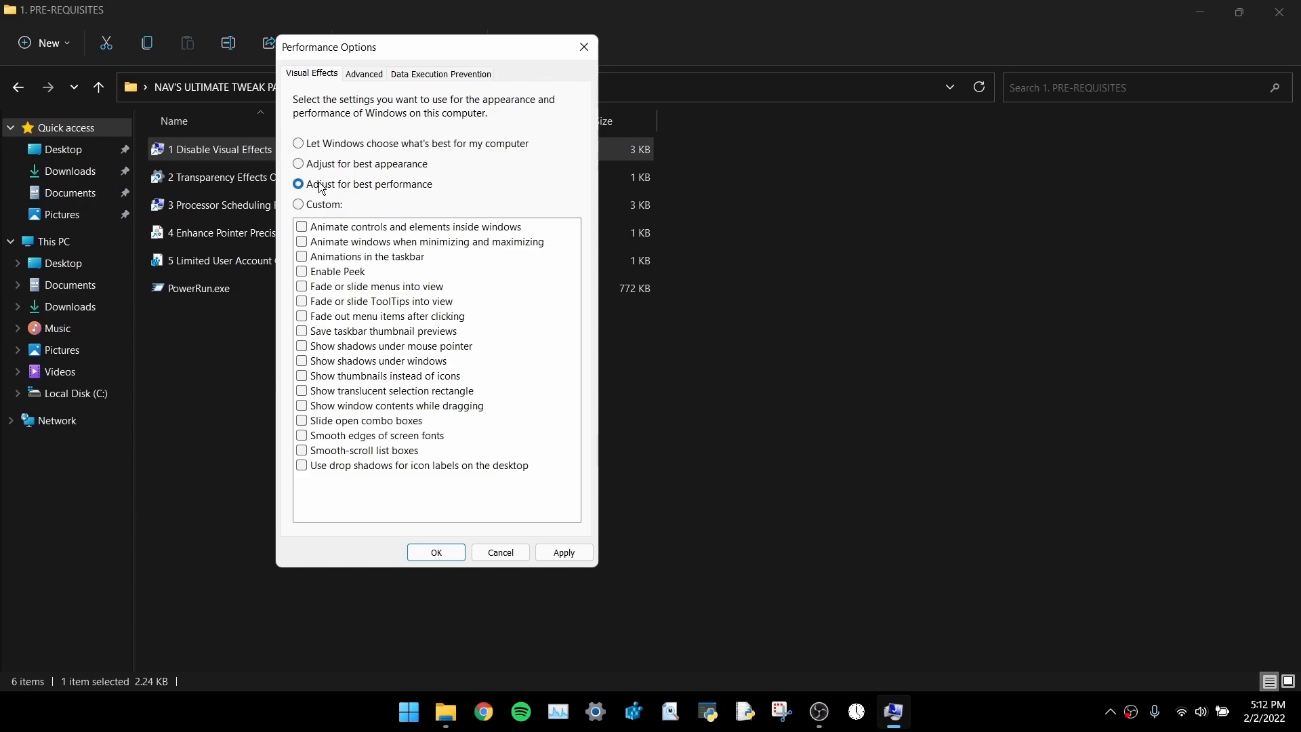
pyautogui.click(309, 376)
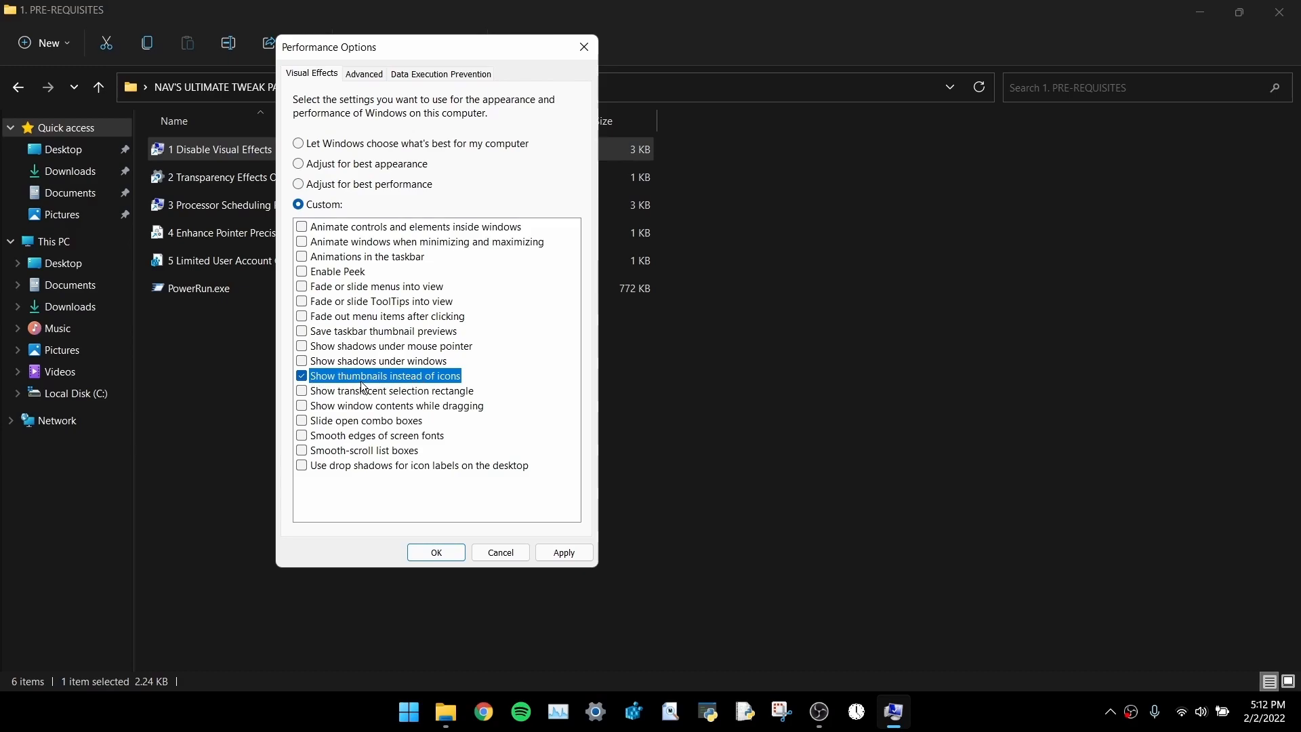
pyautogui.click(332, 437)
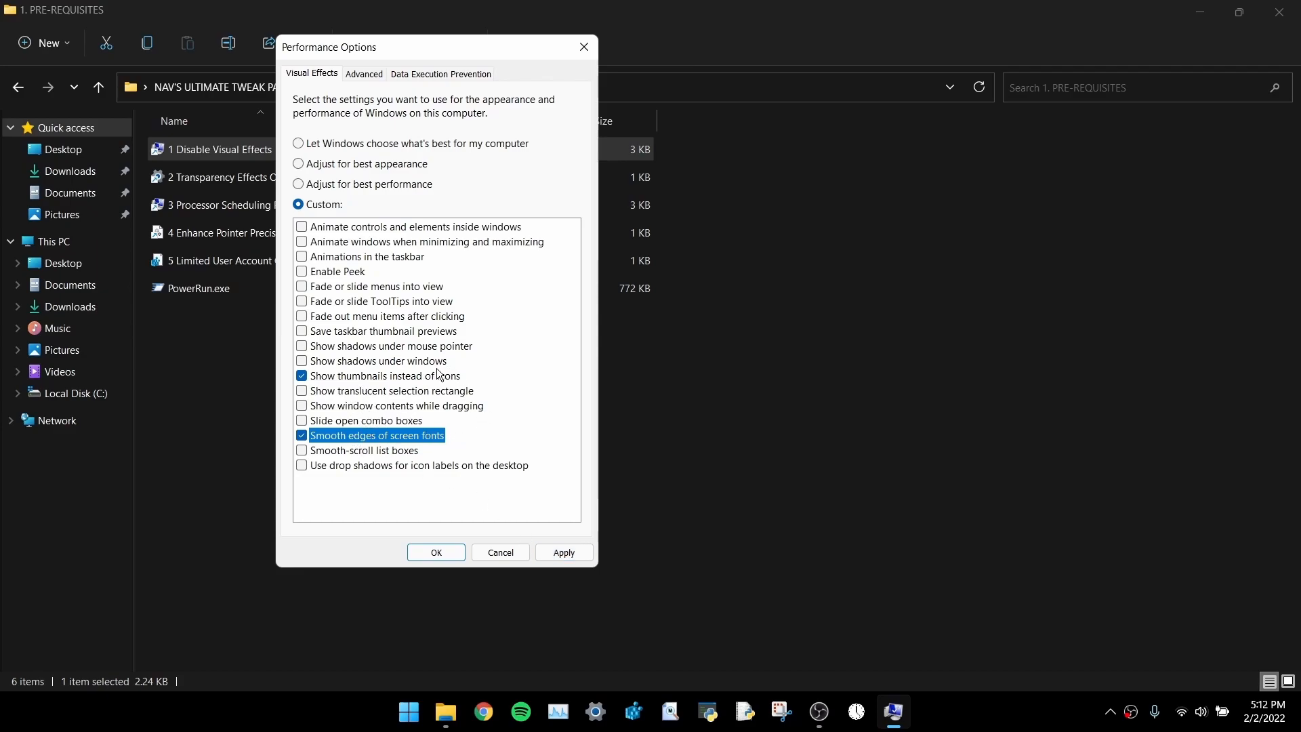
pyautogui.click(564, 551)
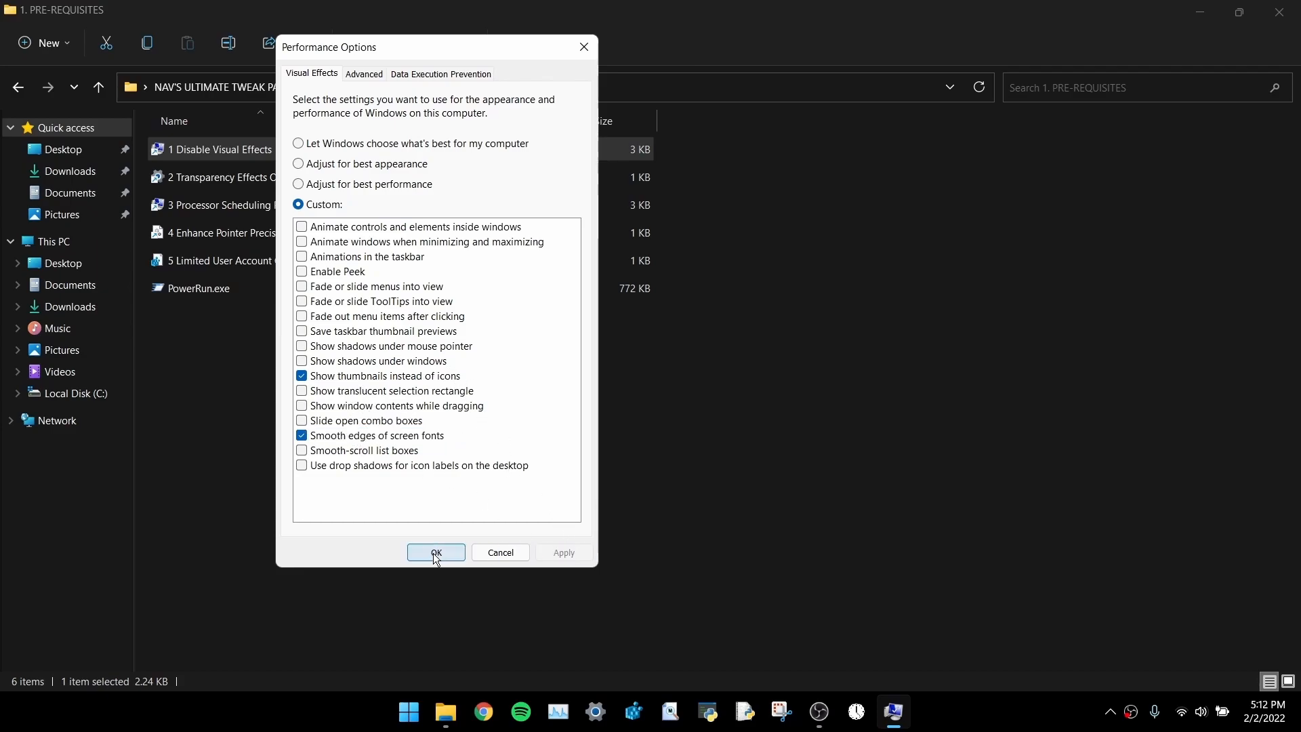
pyautogui.click(436, 552)
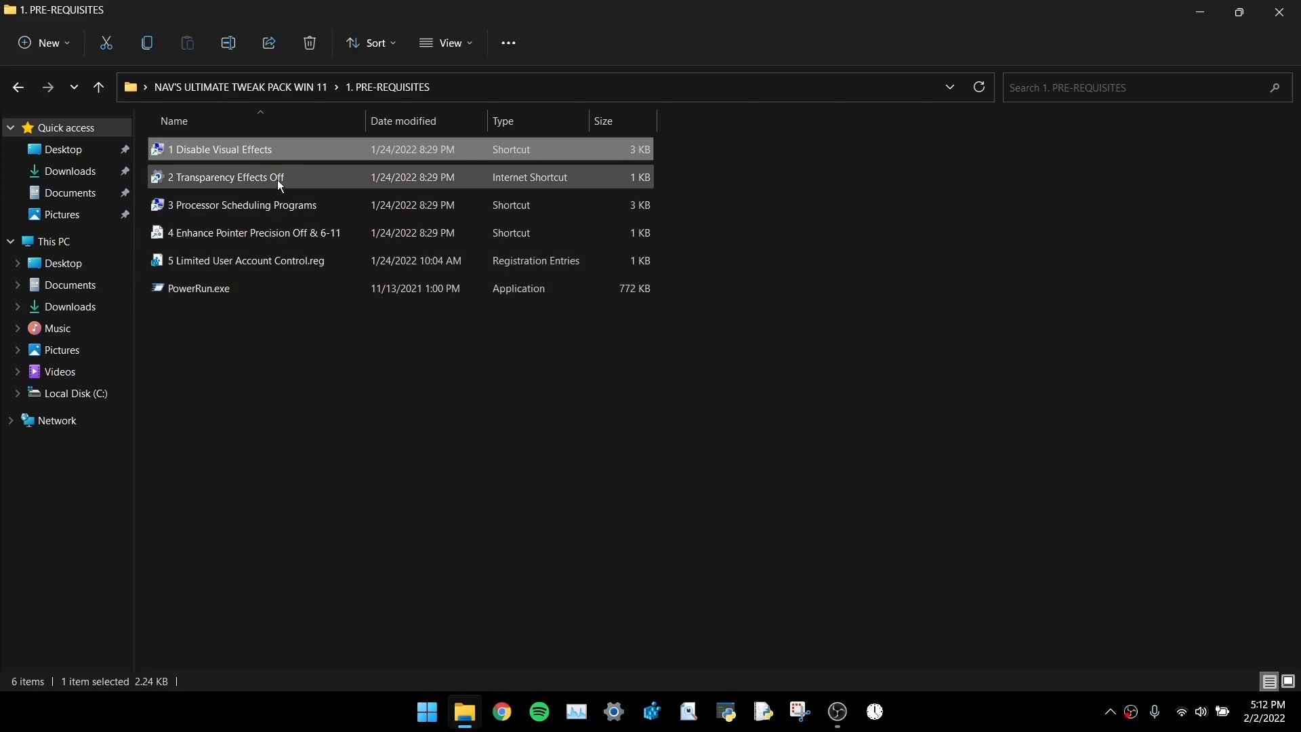
# Open the Transparency Effects Off shortcut, make sure transparency effects are switched off, and close Settings
pyautogui.doubleClick(295, 177)
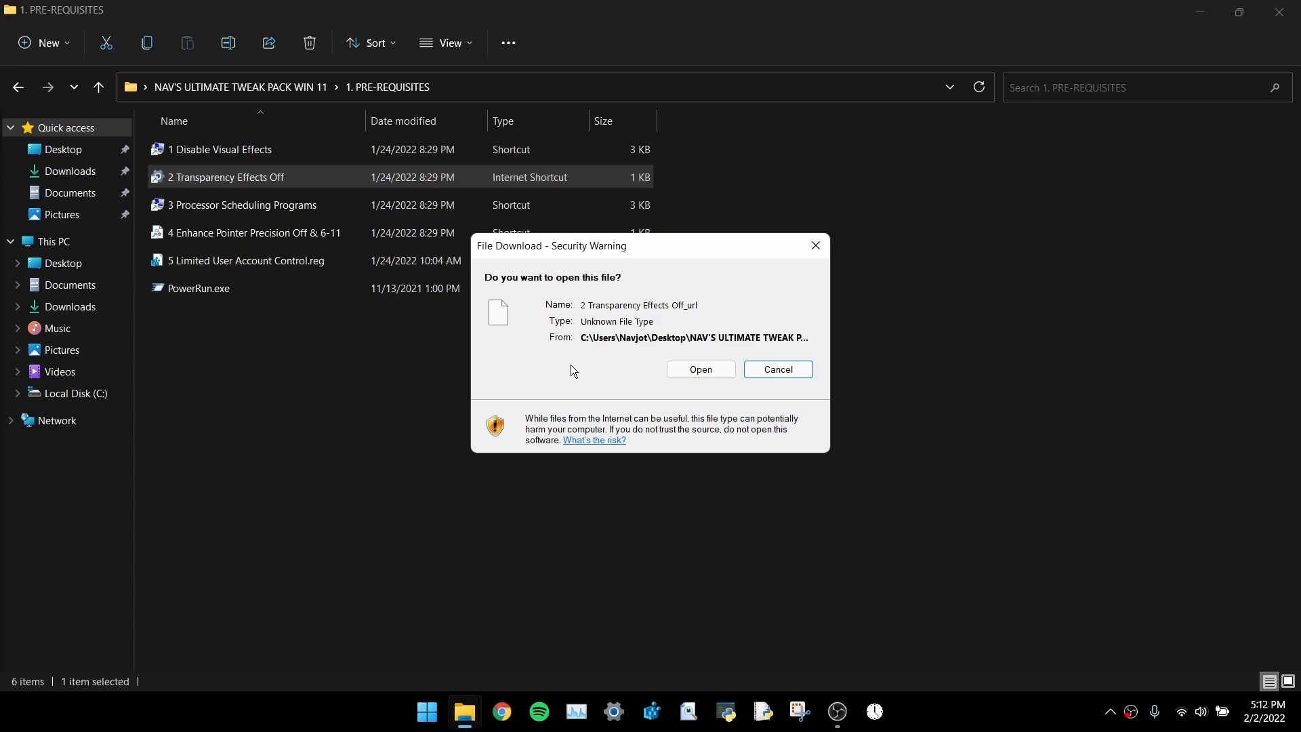
pyautogui.click(700, 369)
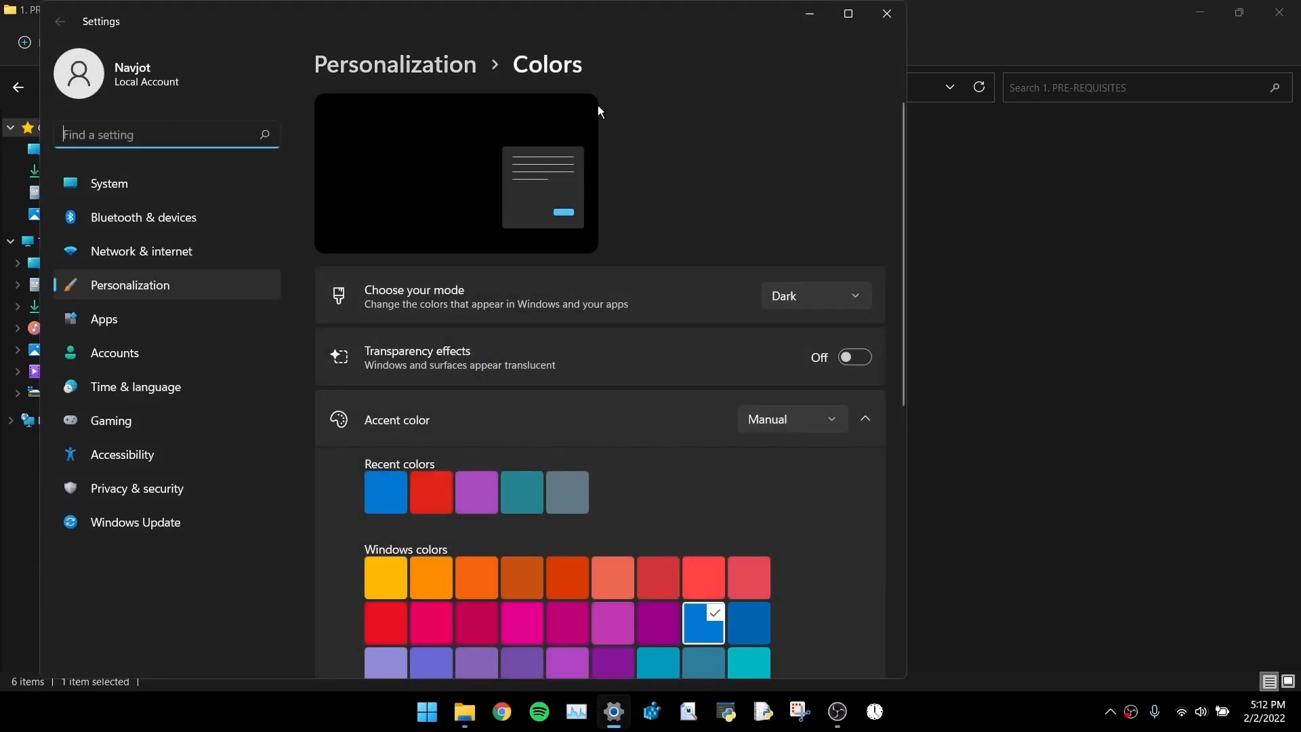
pyautogui.click(848, 360)
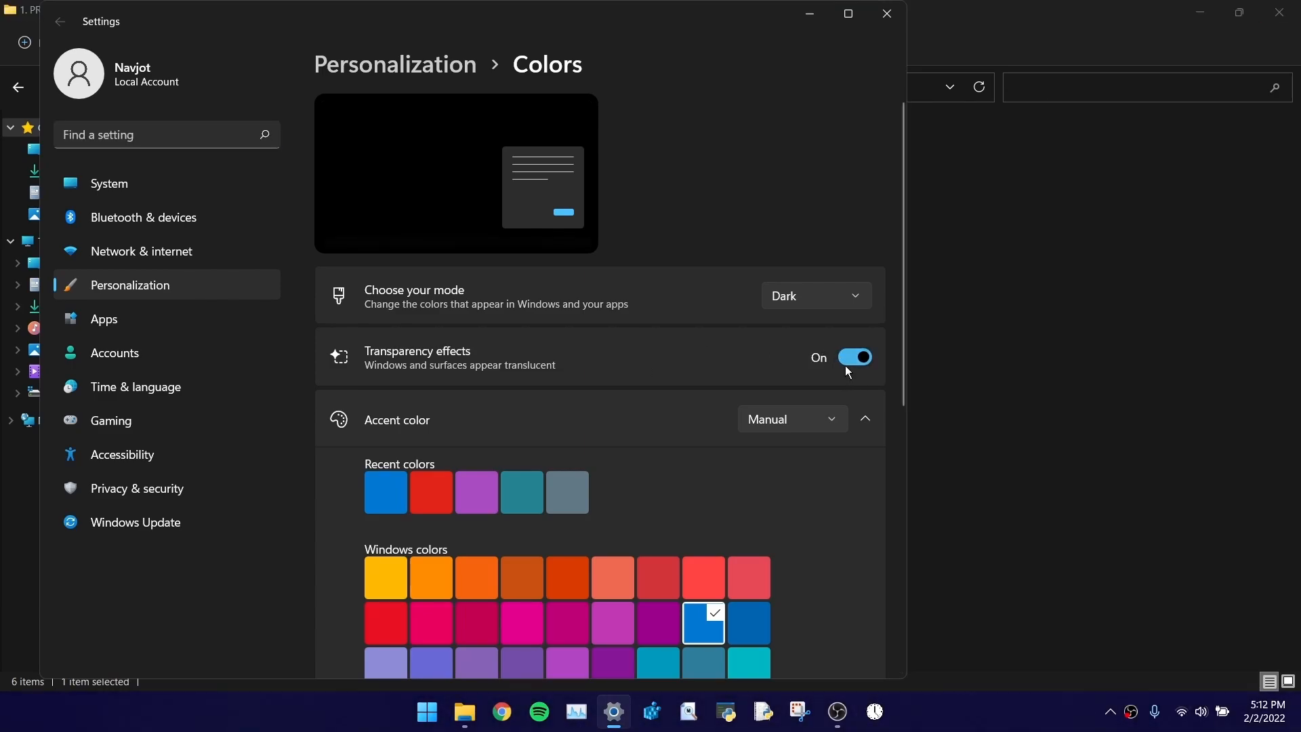
pyautogui.click(847, 362)
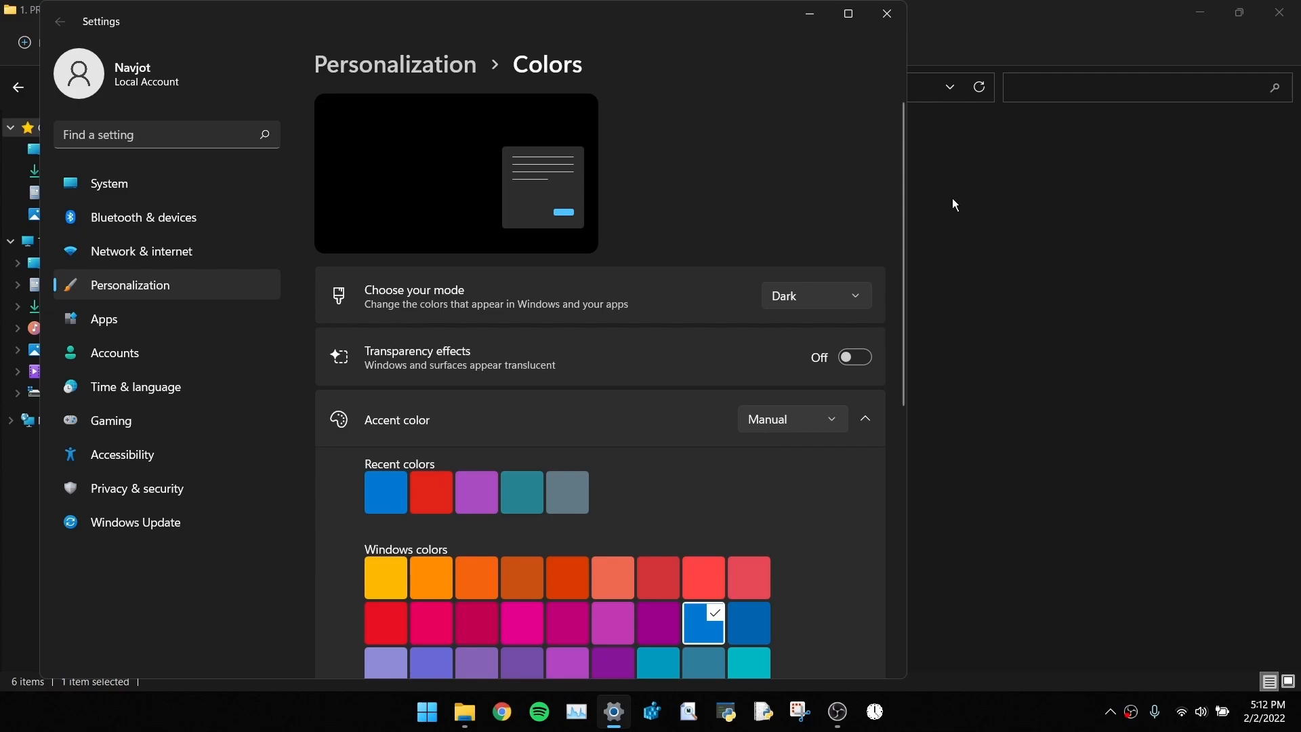
pyautogui.click(899, 27)
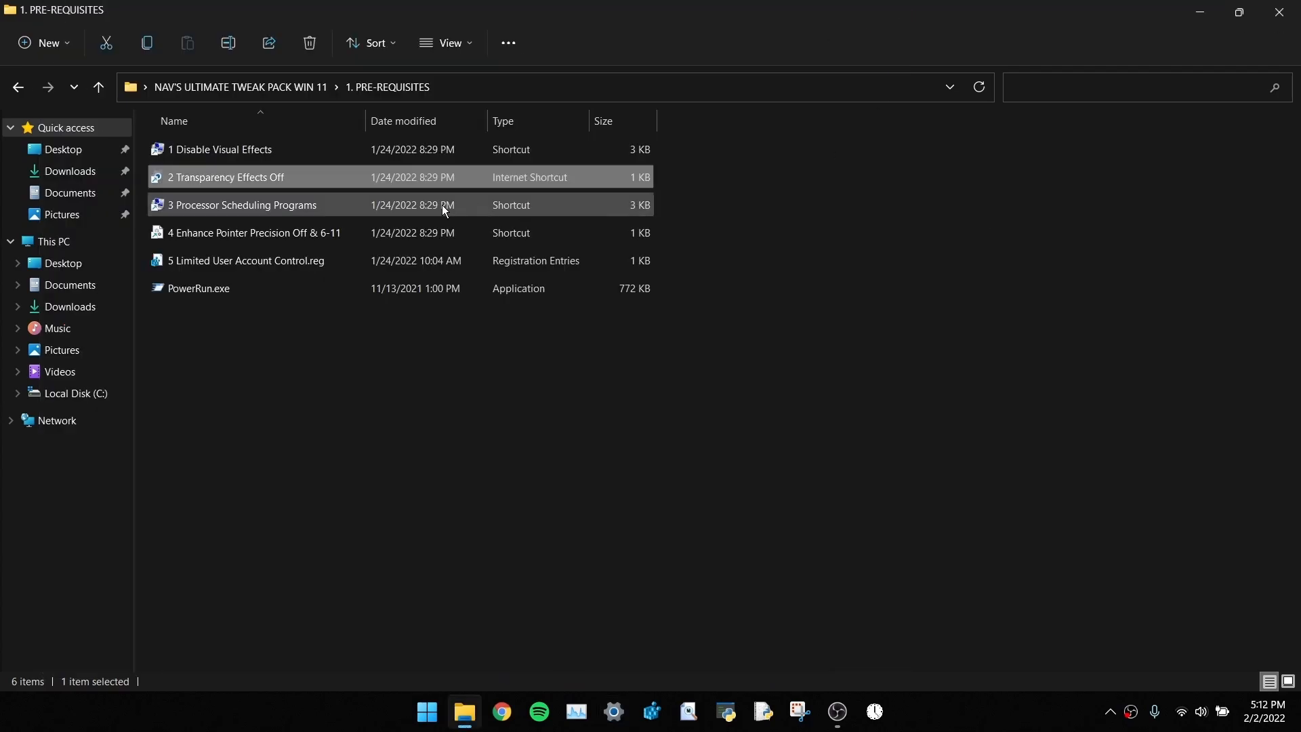
# Open the Processor Scheduling Programs shortcut and set processor scheduling to best performance of Programs, applying the change
pyautogui.doubleClick(313, 203)
pyautogui.click(685, 375)
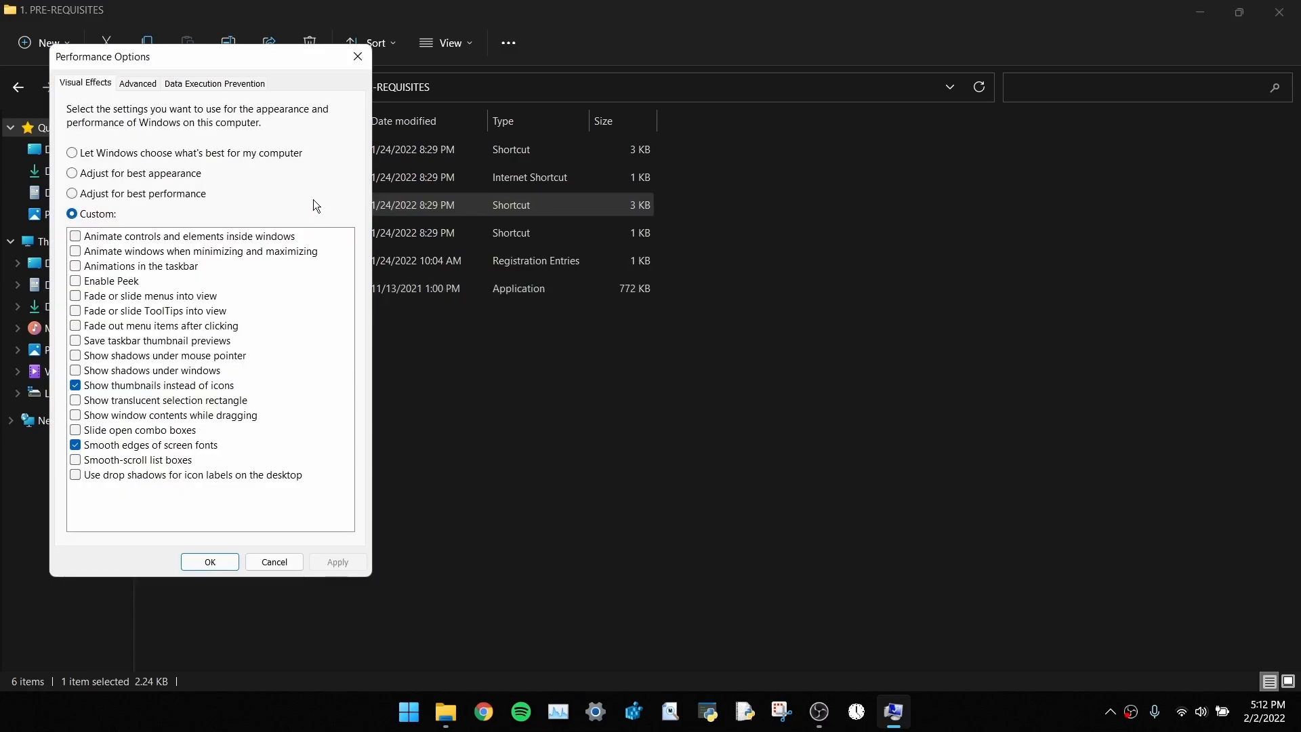
pyautogui.click(138, 86)
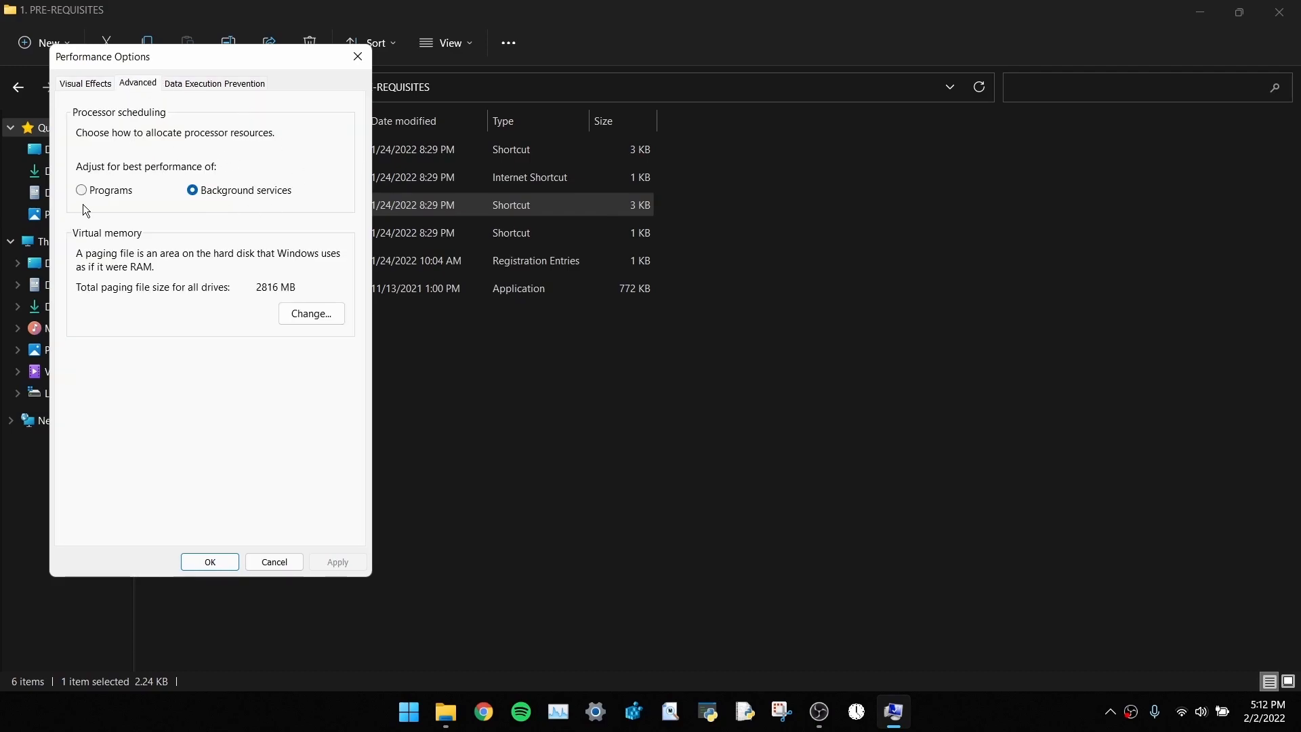
pyautogui.click(92, 190)
pyautogui.click(339, 562)
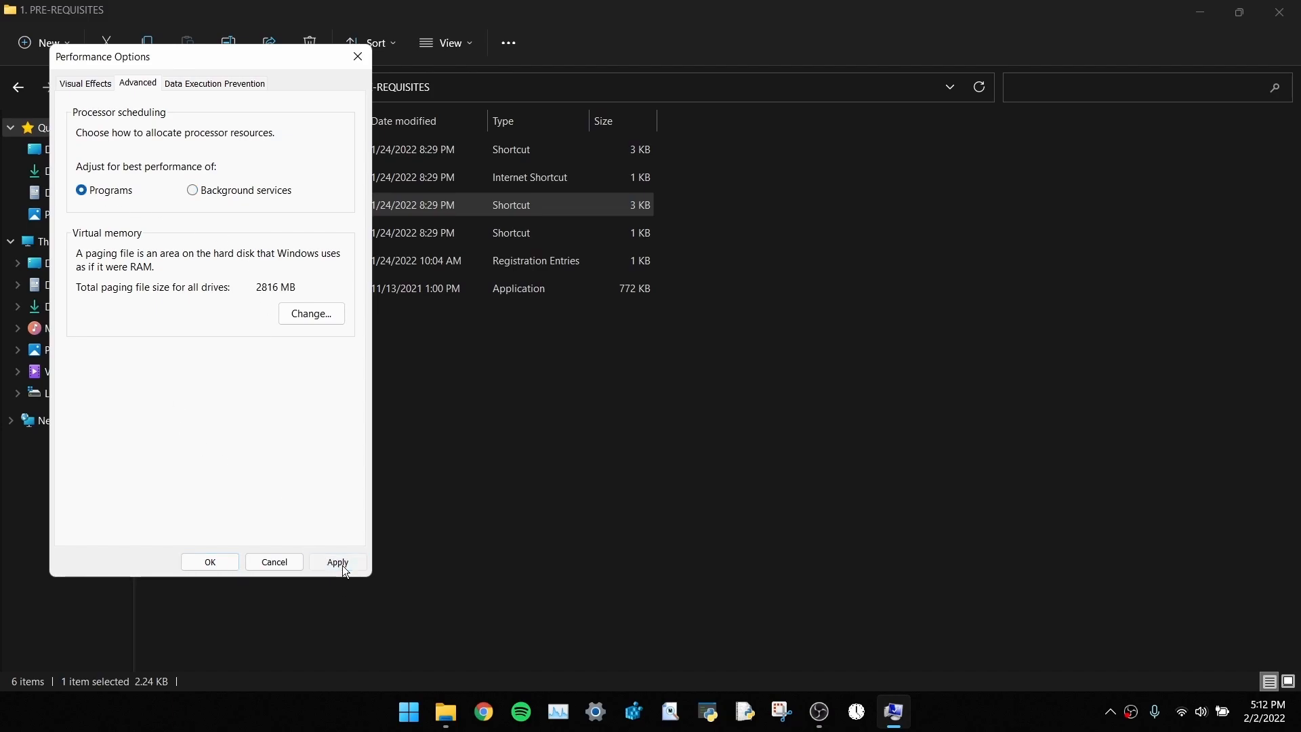
pyautogui.click(209, 563)
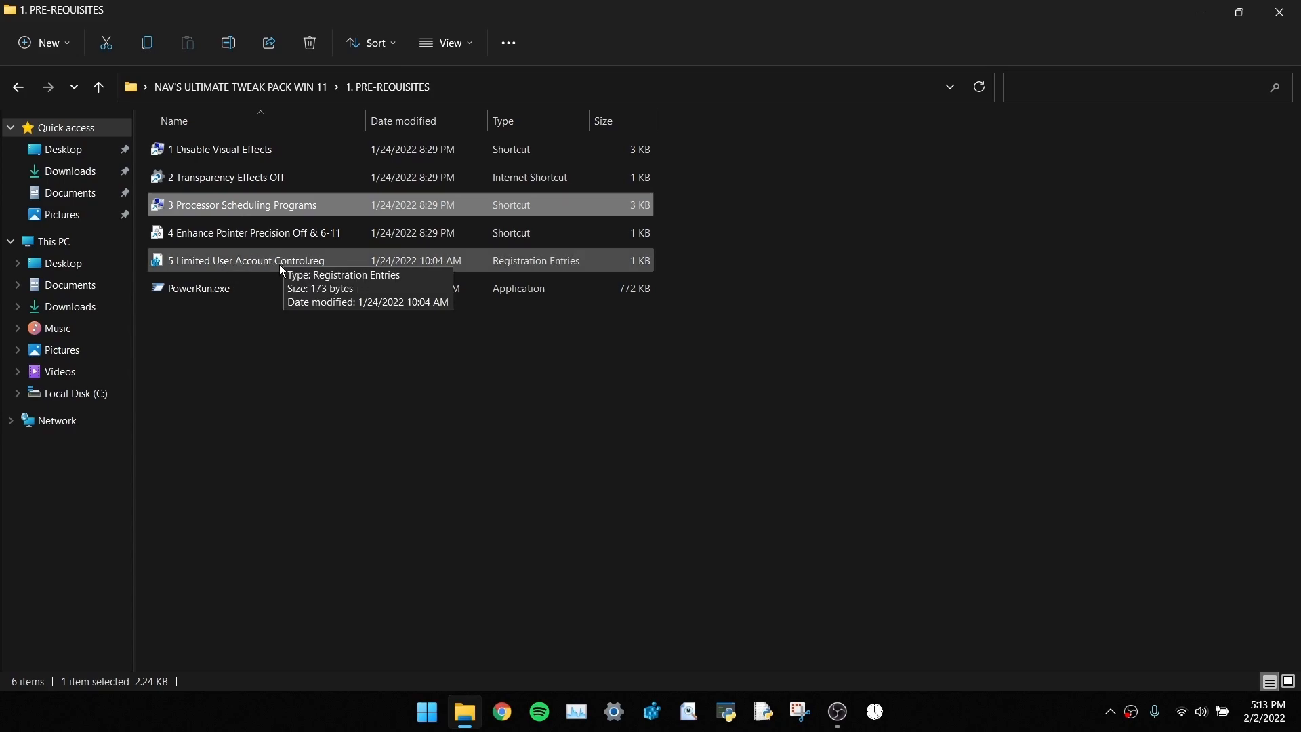
# Open the 4 Enhance Pointer Precision Off & 6-11 shortcut, make sure Enhance pointer precision is off, and confirm the mouse properties
pyautogui.doubleClick(296, 247)
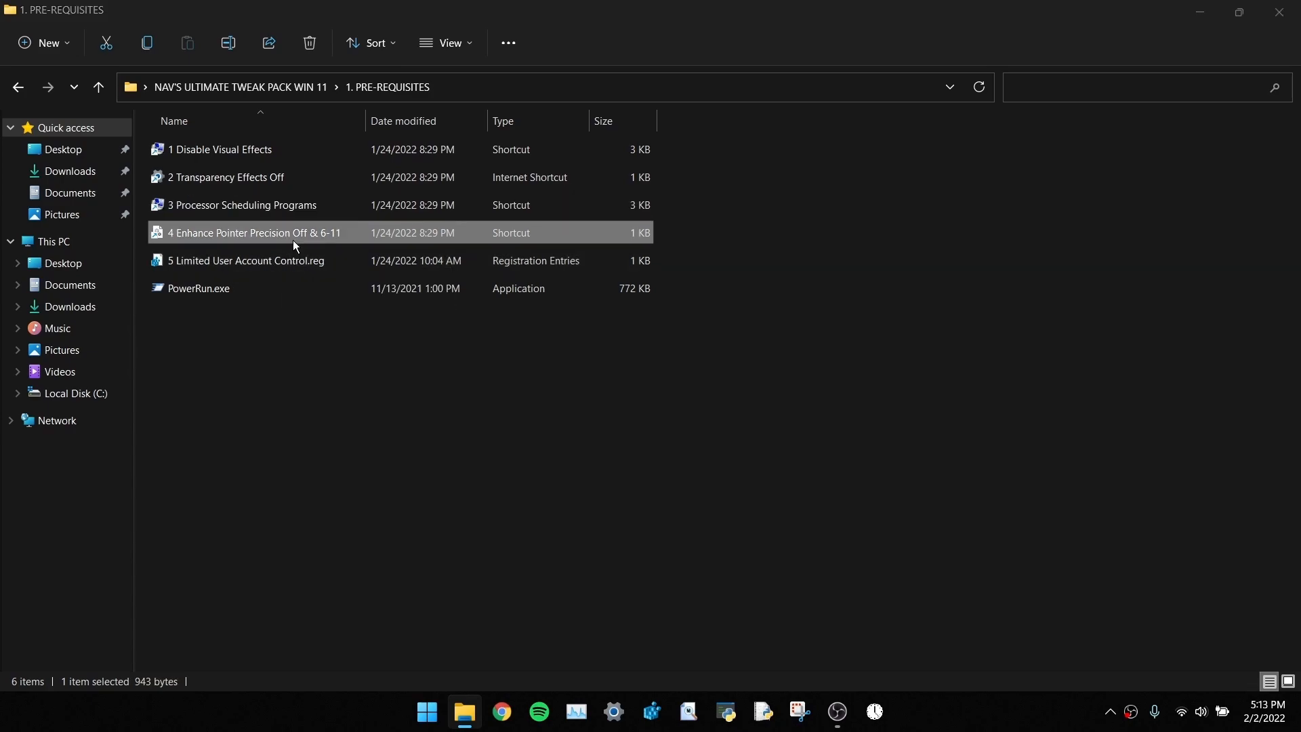
pyautogui.click(702, 376)
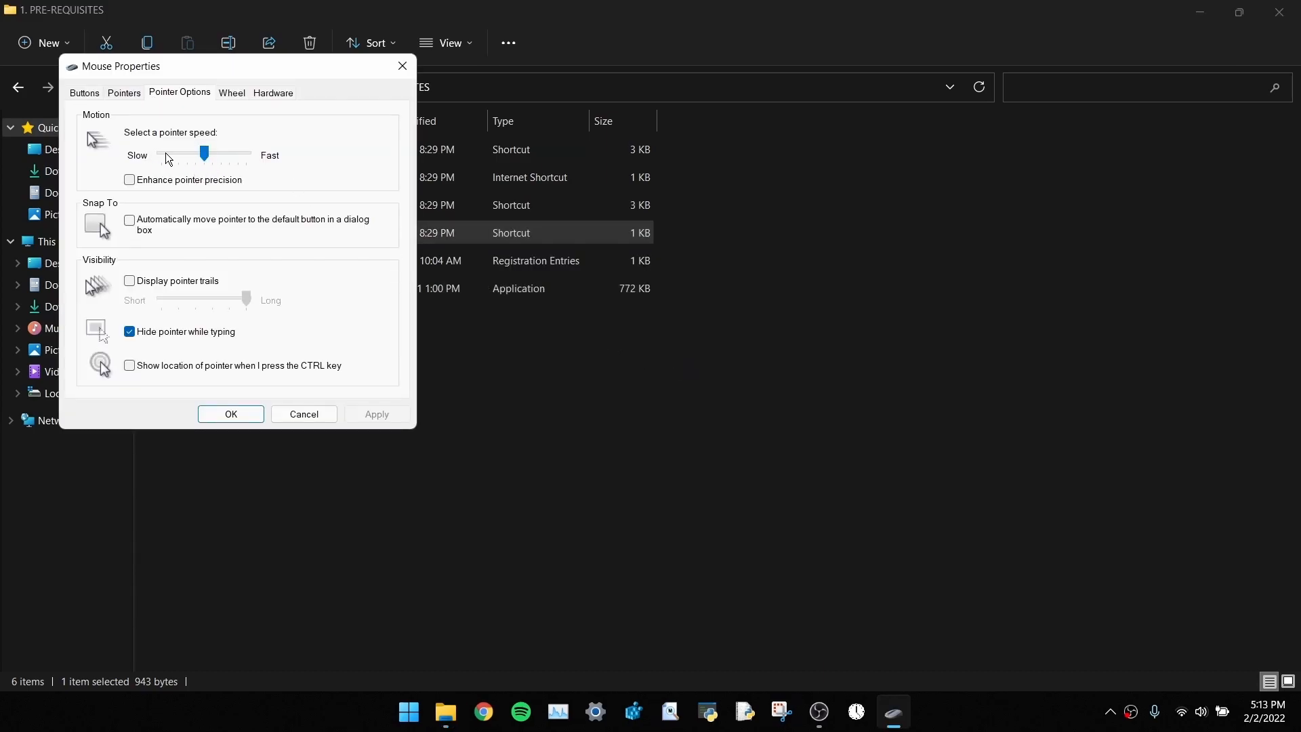
pyautogui.click(171, 181)
pyautogui.click(377, 414)
pyautogui.click(239, 415)
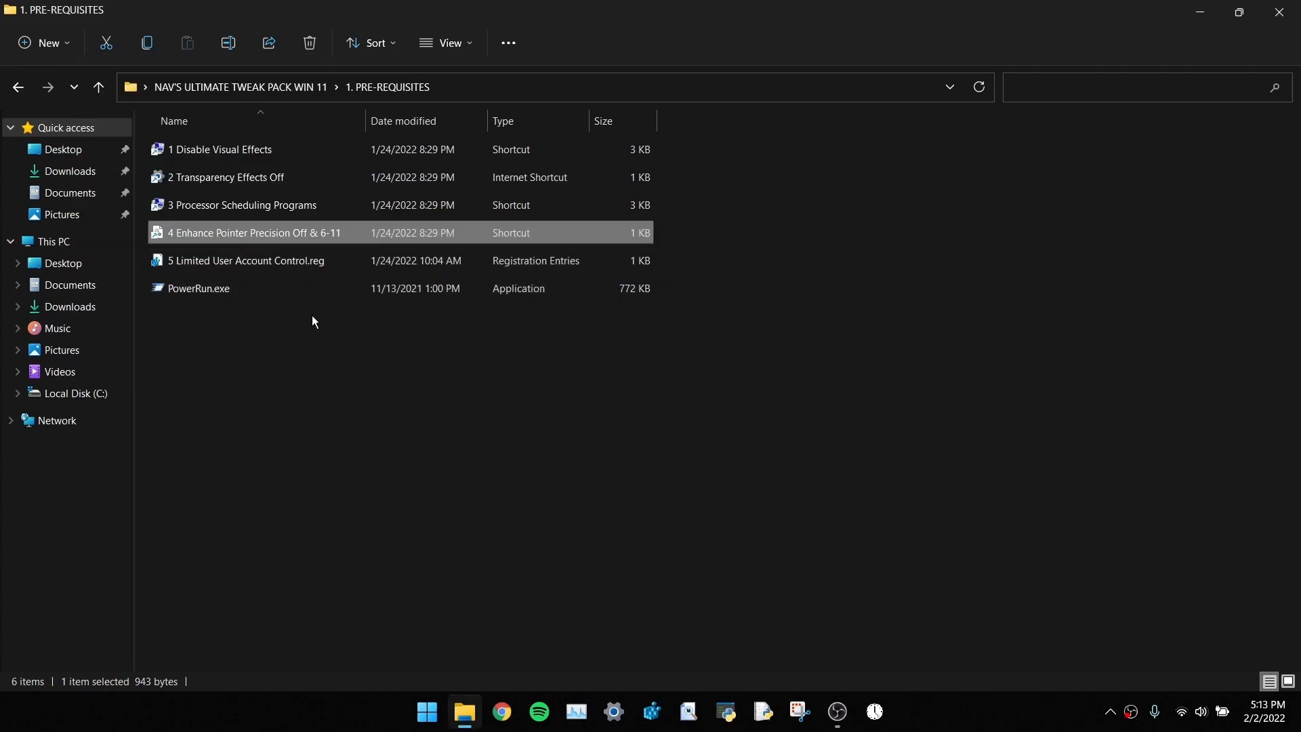
# Run 5 Limited User Account Control.reg through PowerRun.exe and add its entries to the registry
pyautogui.click(343, 264)
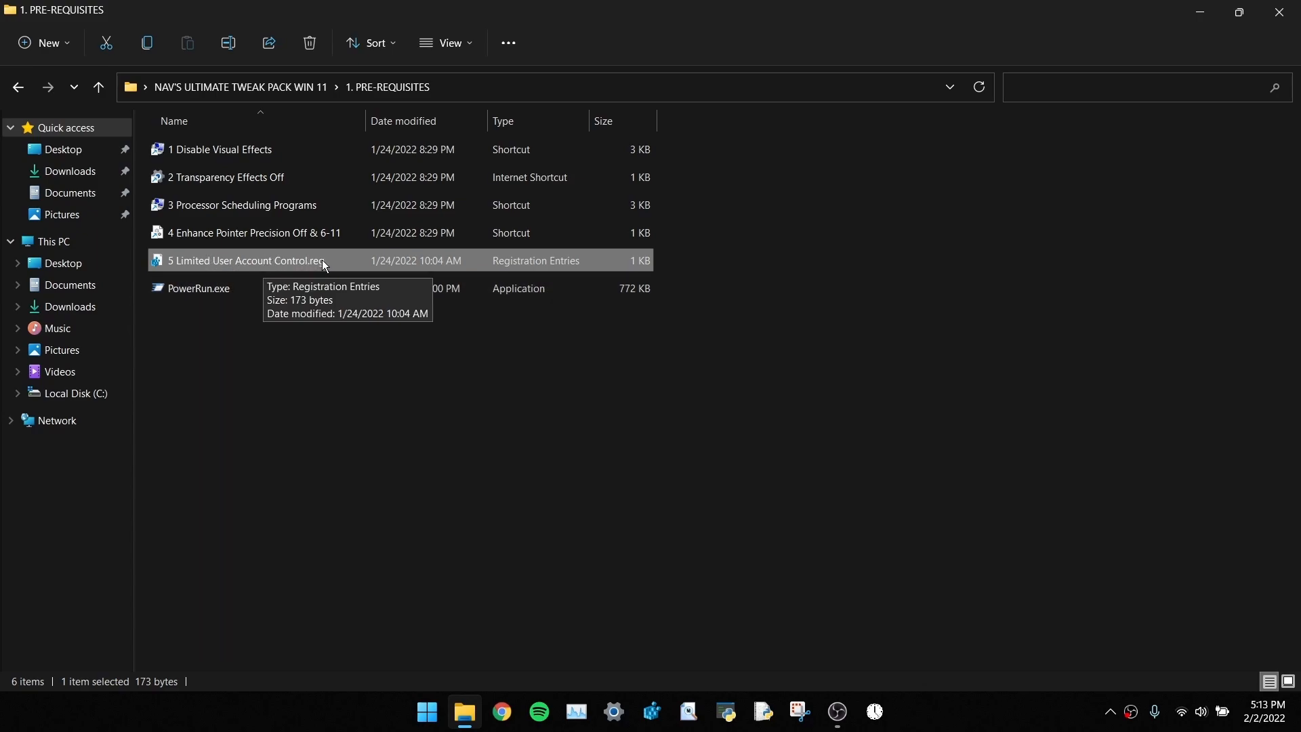
pyautogui.moveTo(332, 262); pyautogui.dragTo(314, 292)
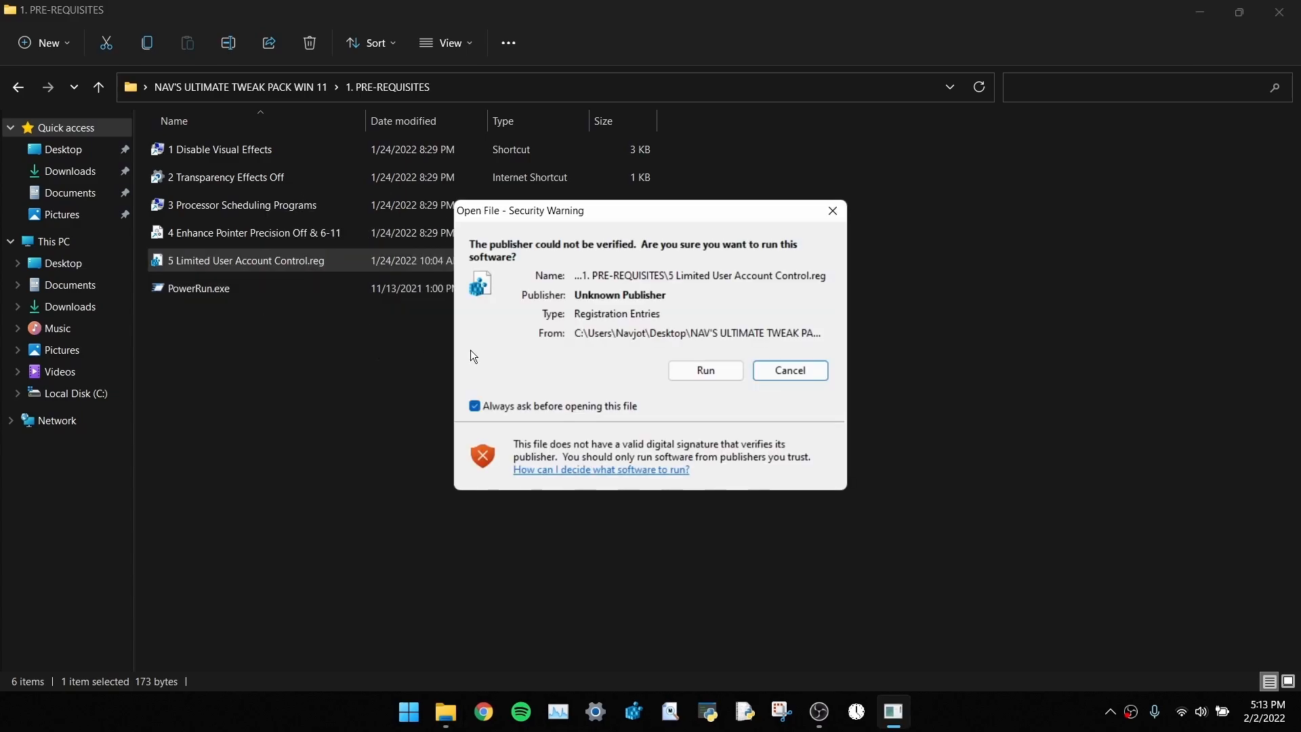
pyautogui.click(685, 375)
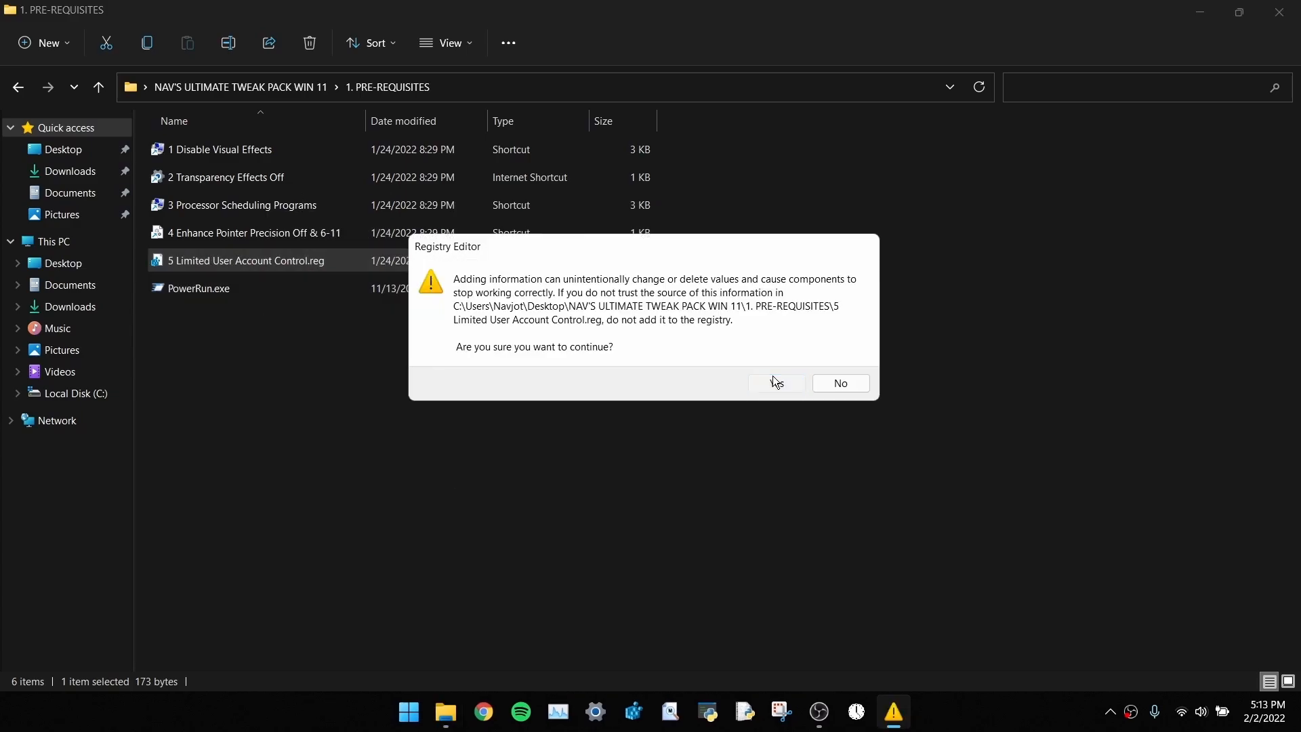
pyautogui.click(775, 382)
pyautogui.click(839, 362)
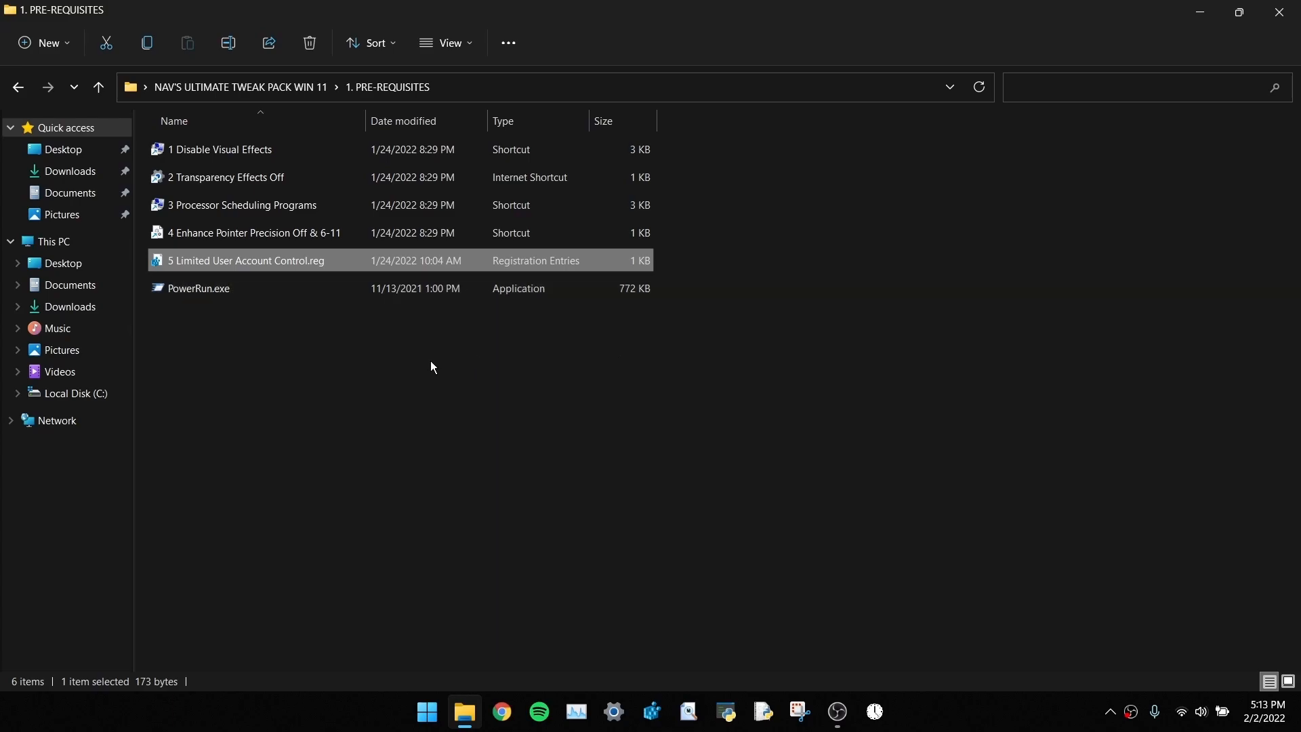
pyautogui.rightClick(371, 360)
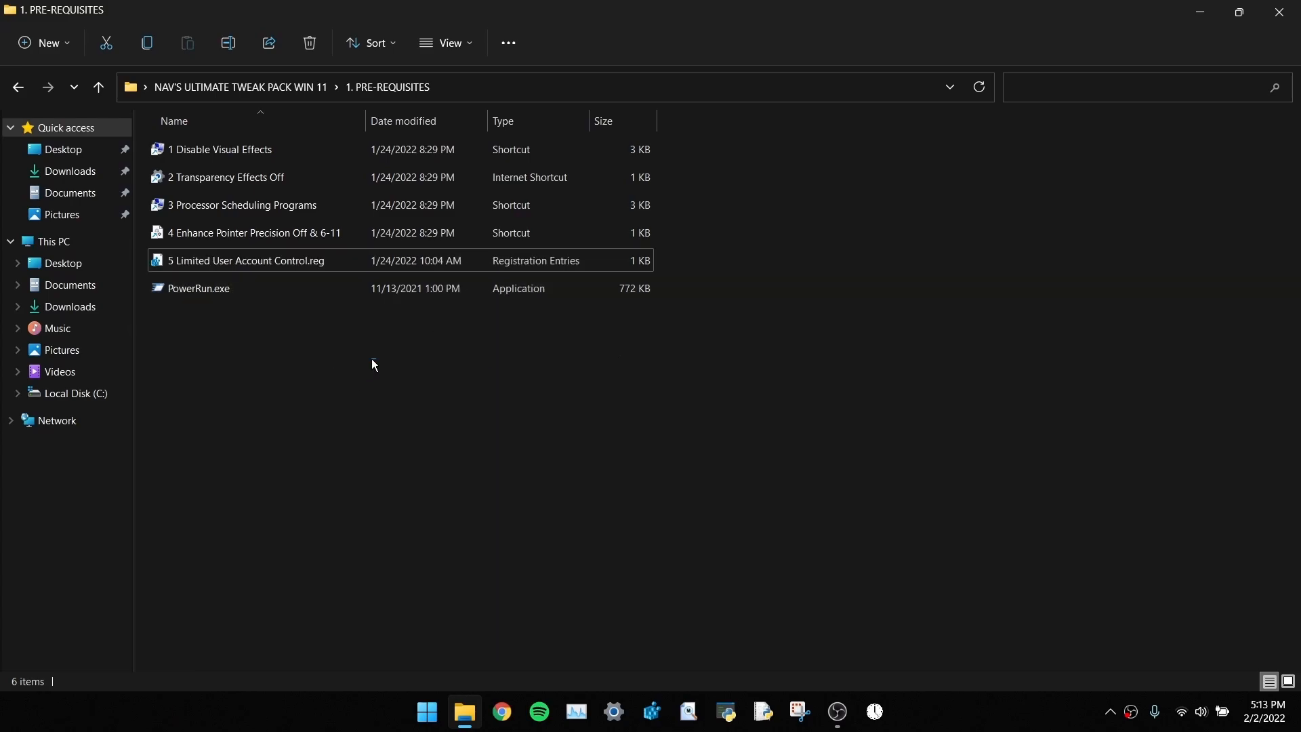
pyautogui.click(406, 429)
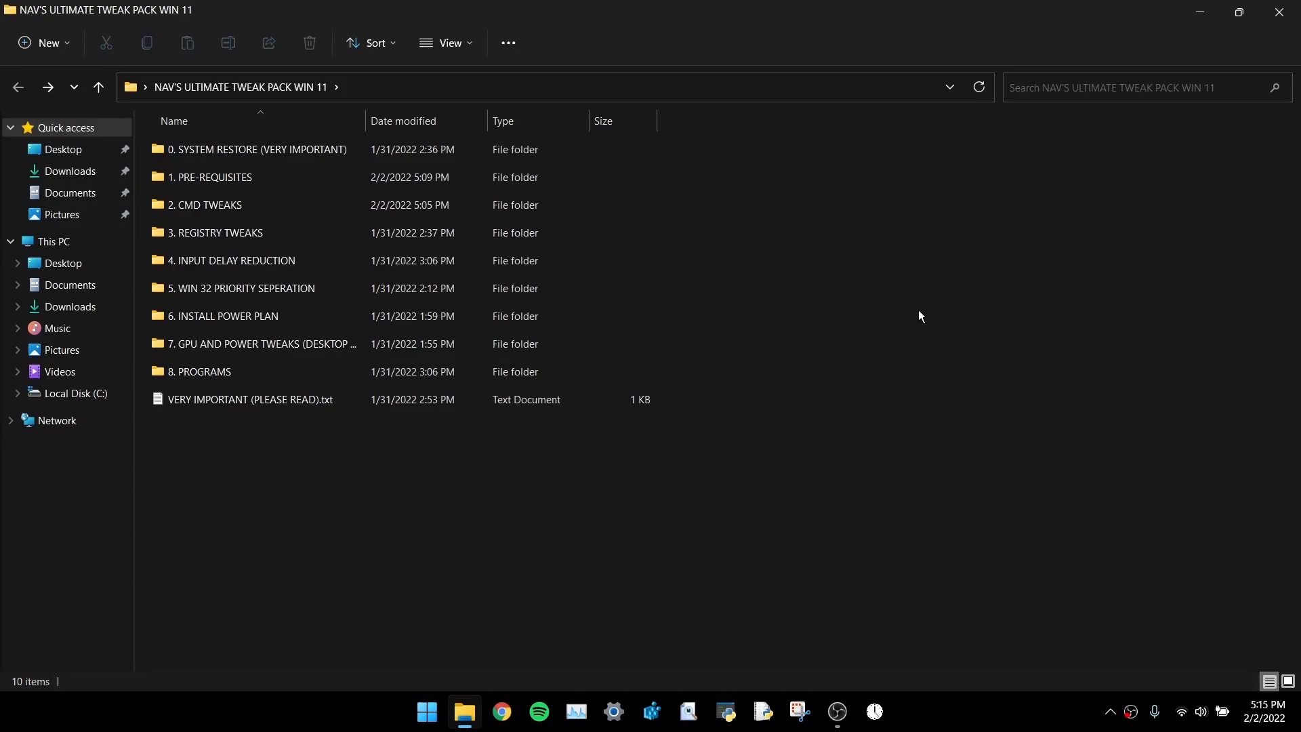
# Open the 2. CMD TWEAKS folder, run BCD Tweaks.cmd as administrator and dismiss its finished console
pyautogui.doubleClick(219, 205)
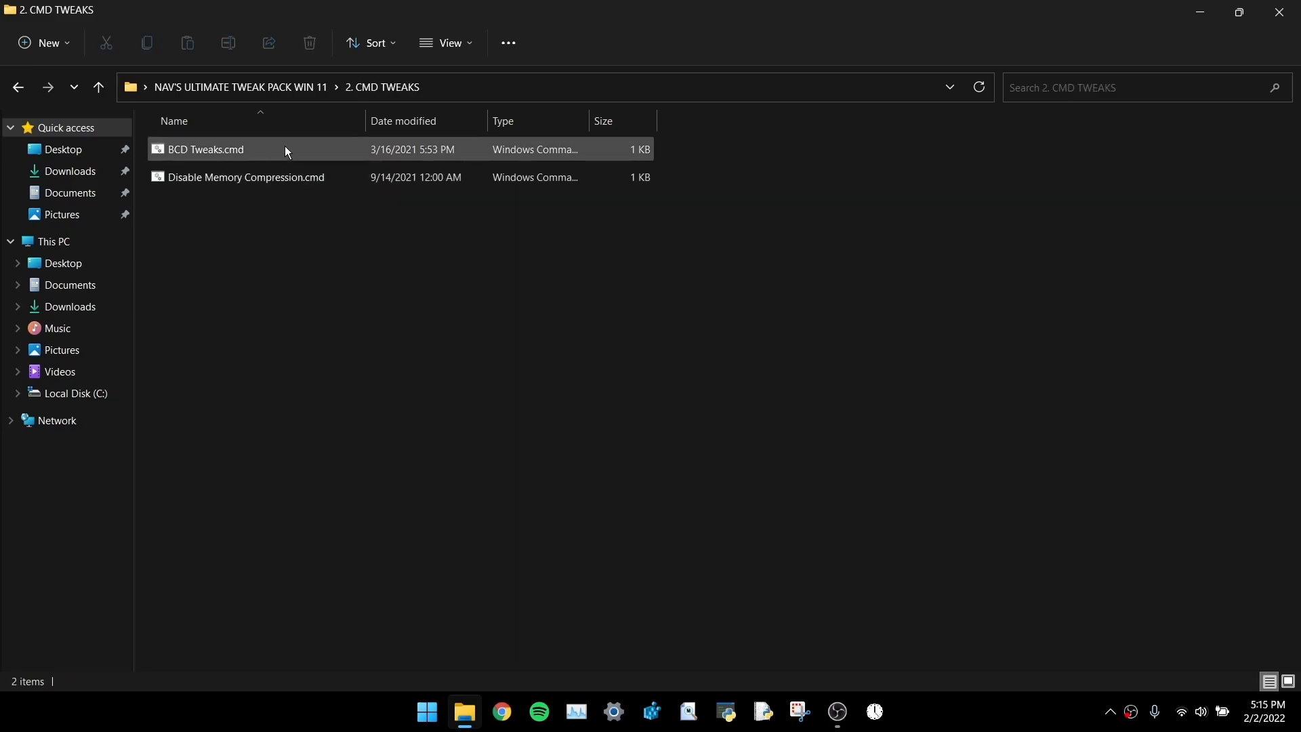
pyautogui.click(277, 154)
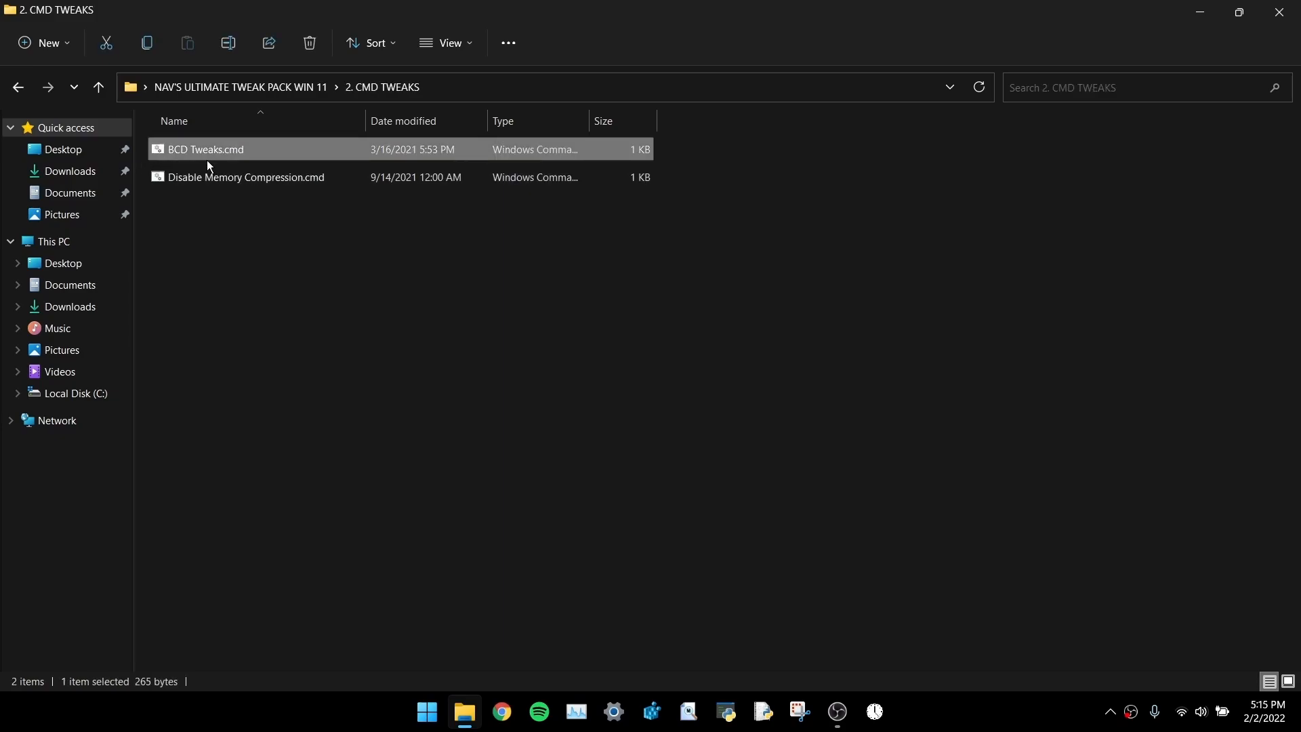
pyautogui.rightClick(281, 147)
pyautogui.rightClick(280, 157)
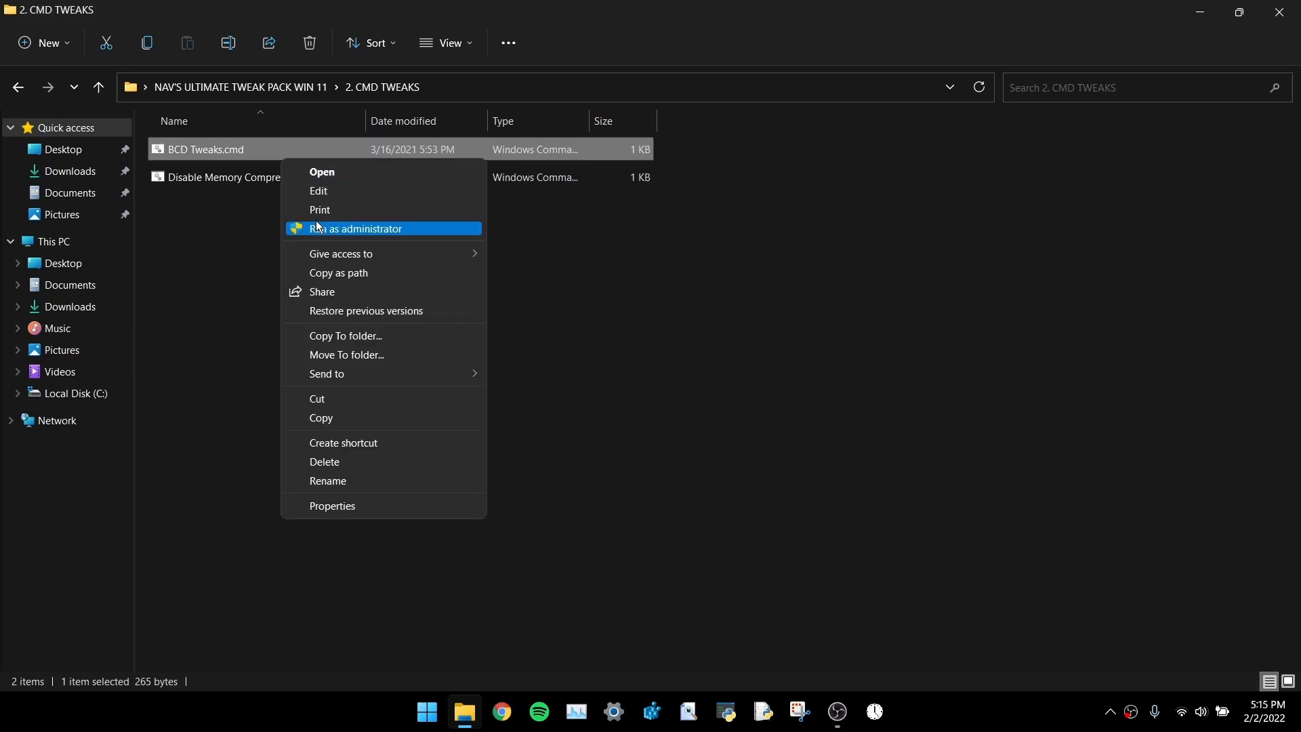
pyautogui.click(318, 228)
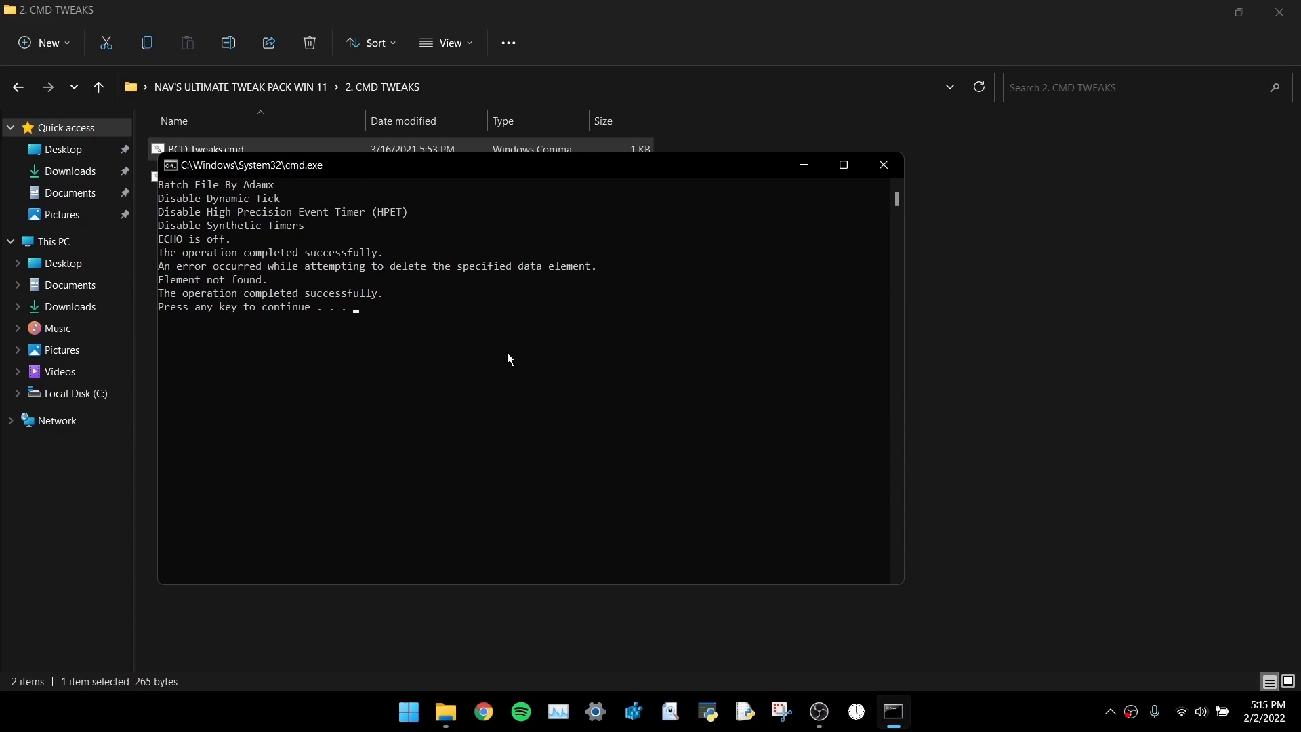
pyautogui.press('Return')
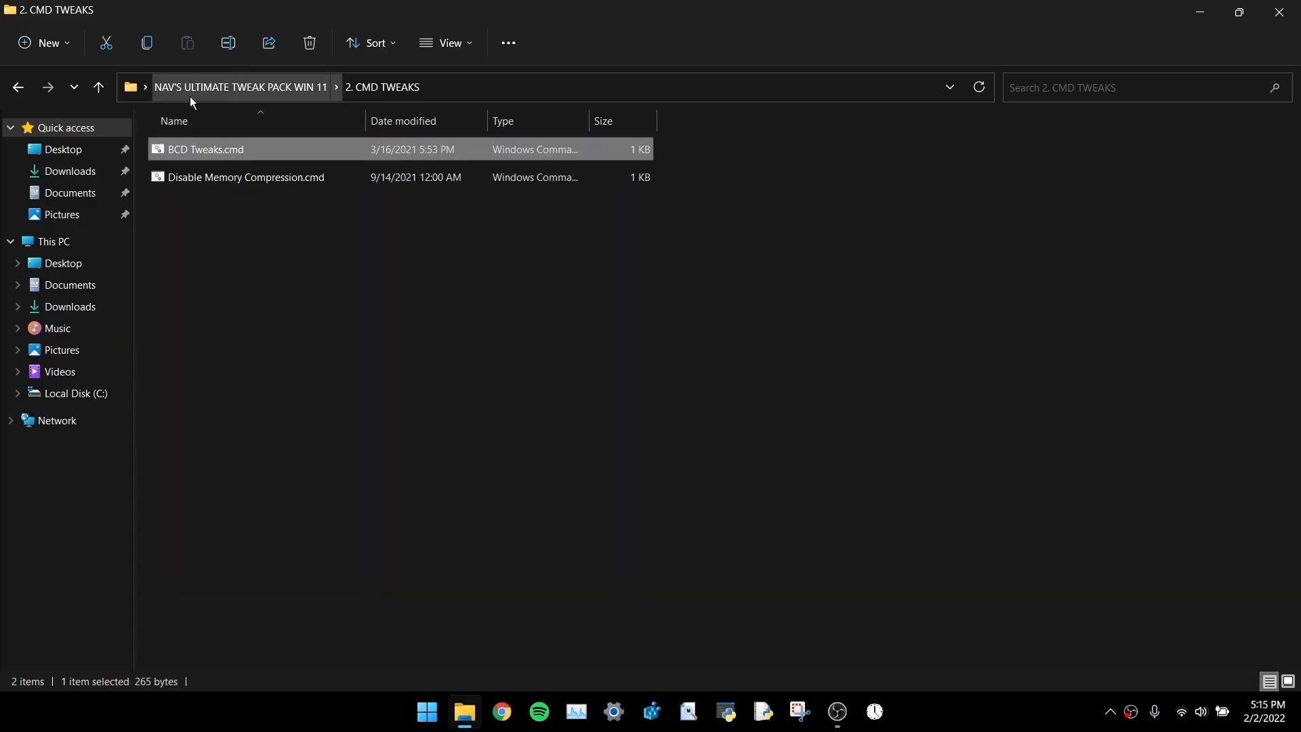
# Run Disable Memory Compression.cmd as administrator and close its console window
pyautogui.click(254, 182)
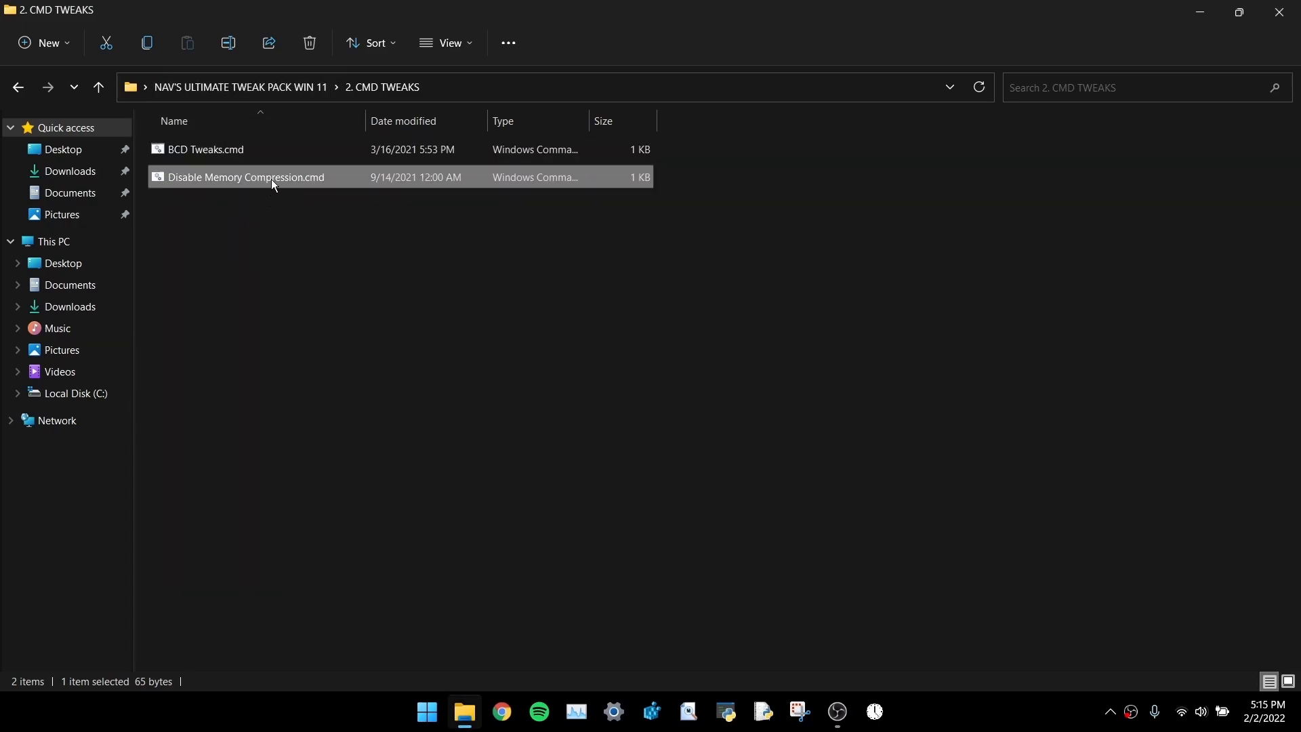
pyautogui.rightClick(271, 180)
pyautogui.click(238, 213)
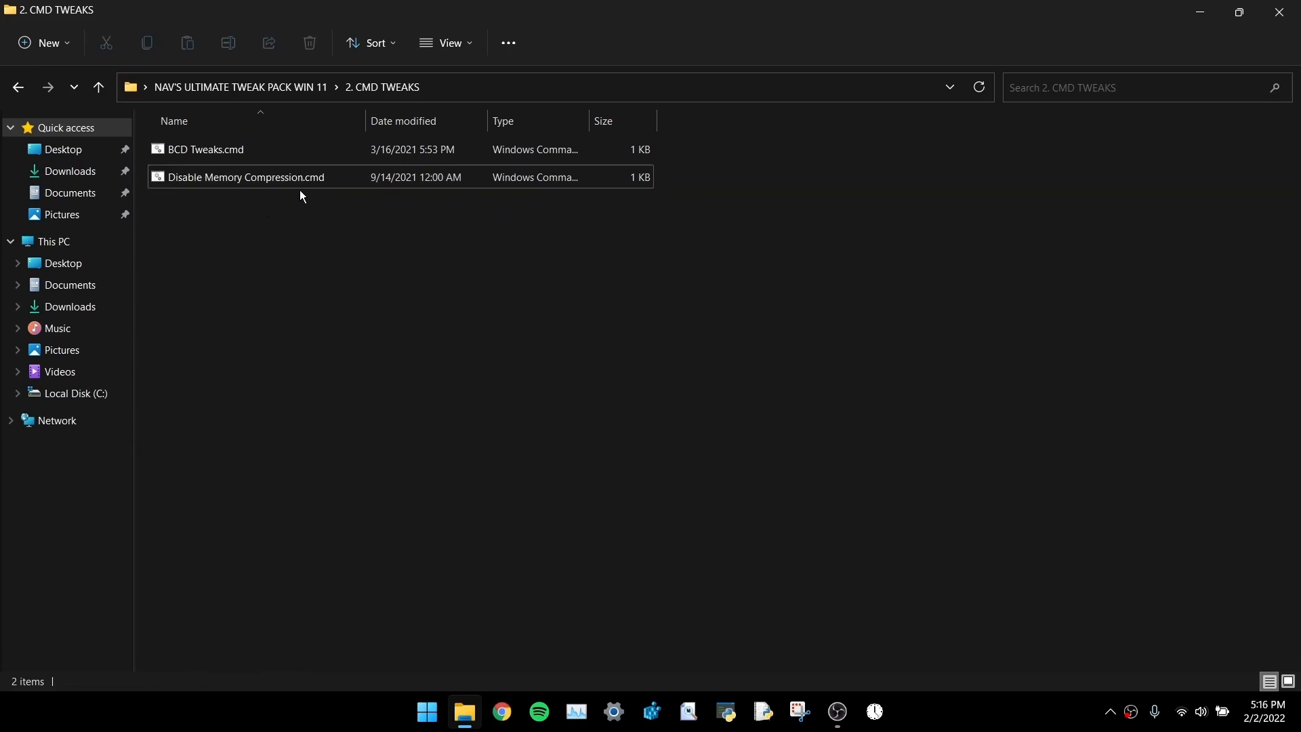
pyautogui.rightClick(314, 178)
pyautogui.click(349, 247)
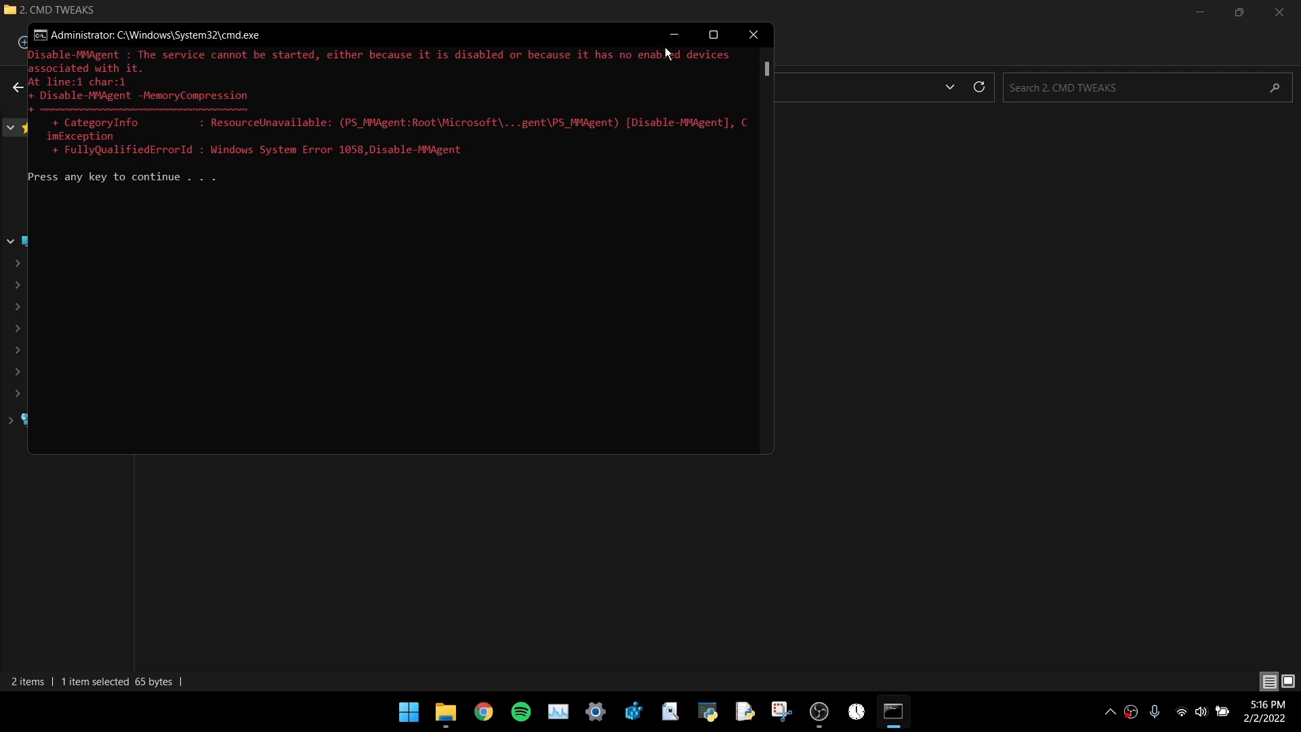
pyautogui.click(753, 34)
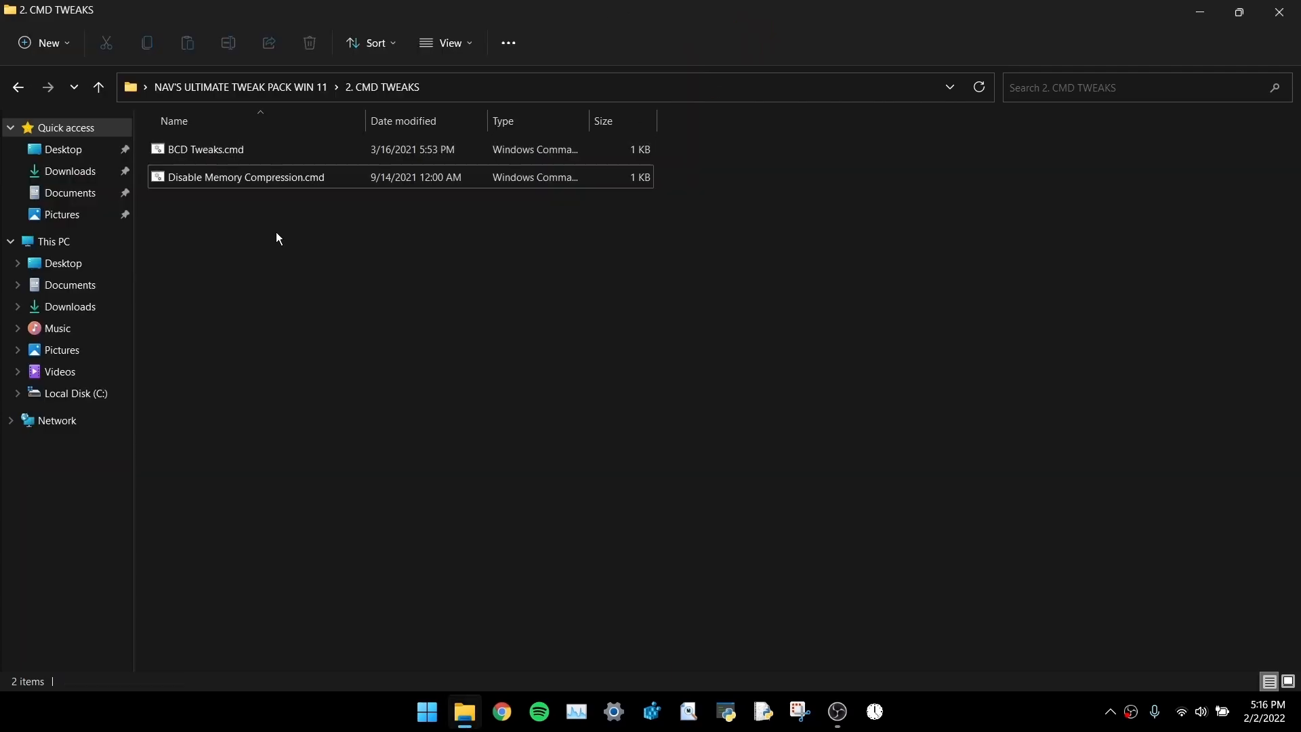
# Return to the tweak pack folder, open 3. REGISTRY TWEAKS and select 0. Registry Tweaks-NavX.reg
pyautogui.click(17, 86)
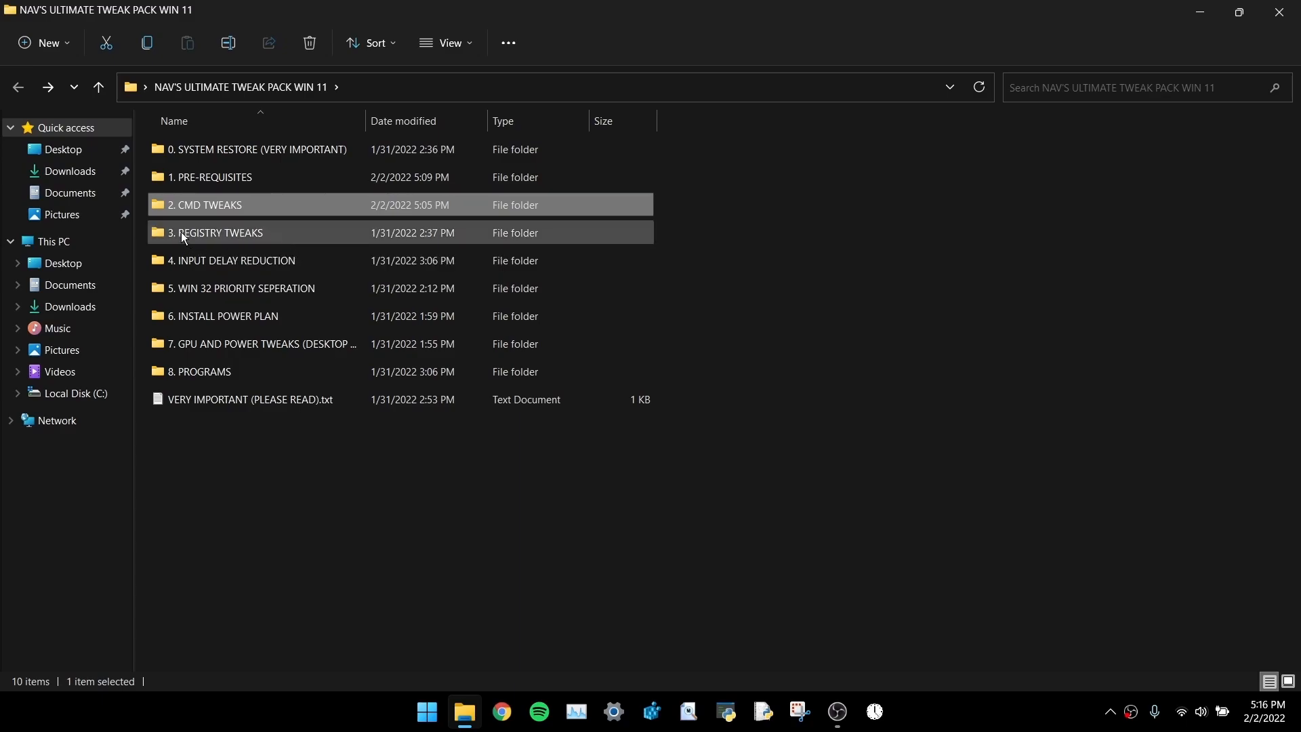
pyautogui.doubleClick(284, 239)
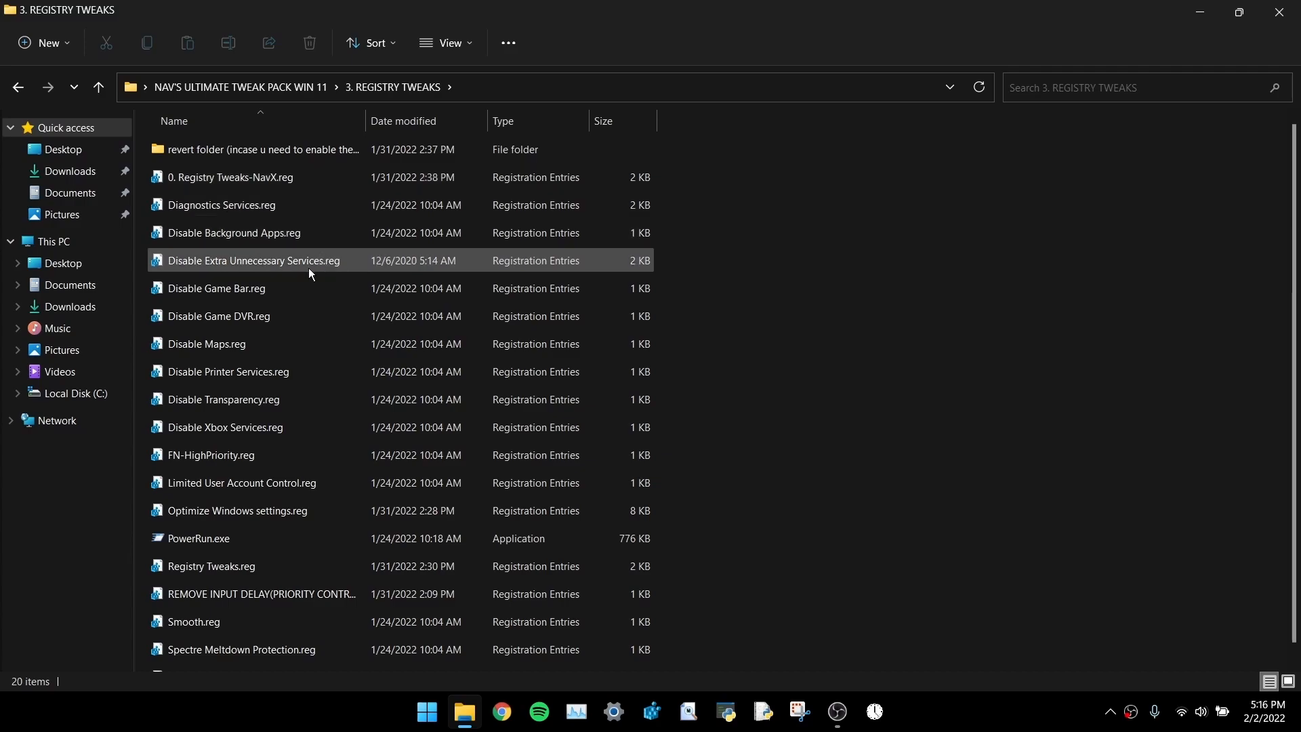
pyautogui.click(294, 176)
pyautogui.moveTo(318, 178); pyautogui.dragTo(800, 136)
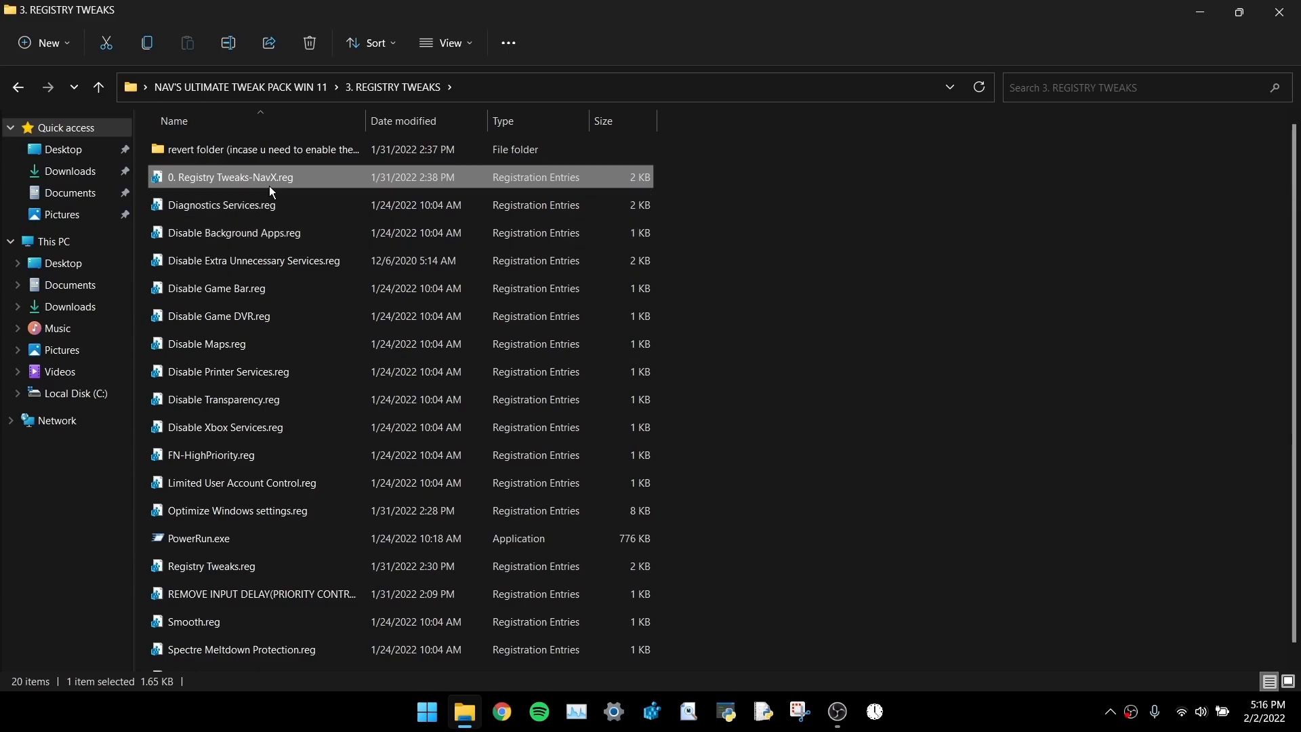
# Try to import Diagnostics Services.reg into the registry directly, without PowerRun
pyautogui.doubleClick(294, 207)
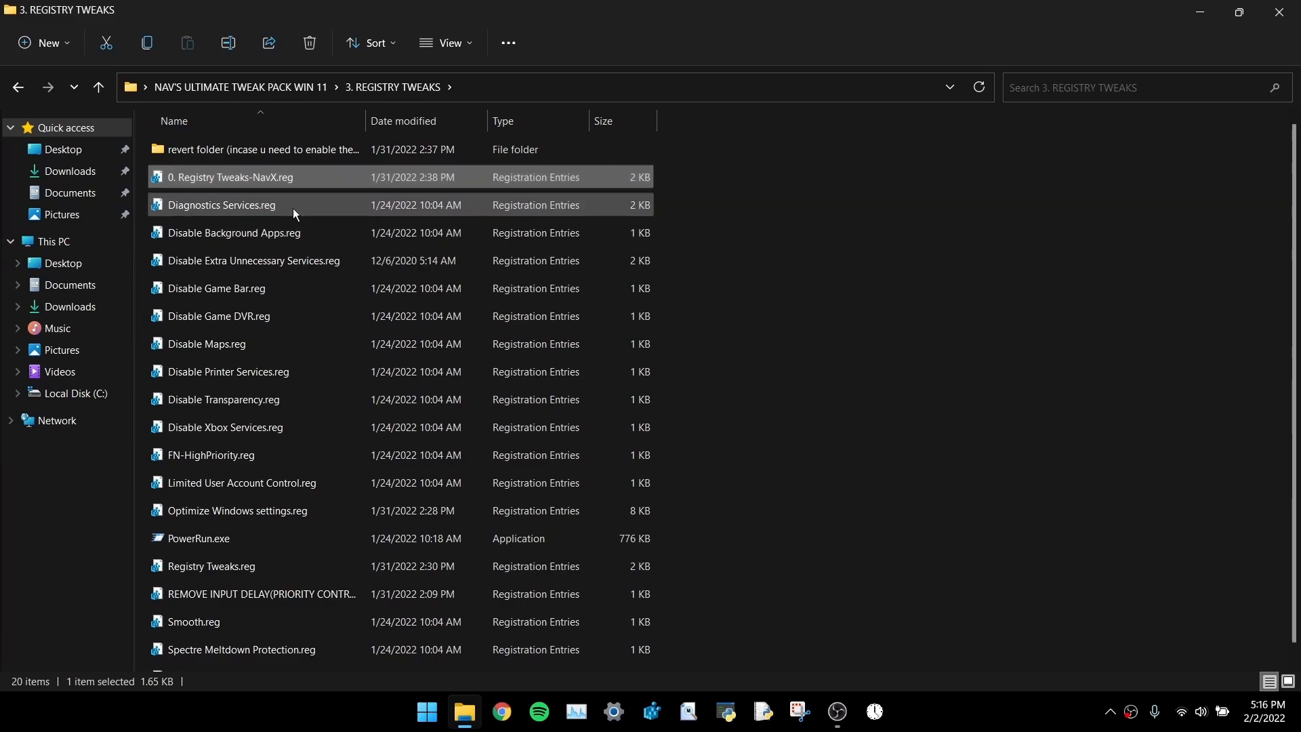
pyautogui.click(690, 380)
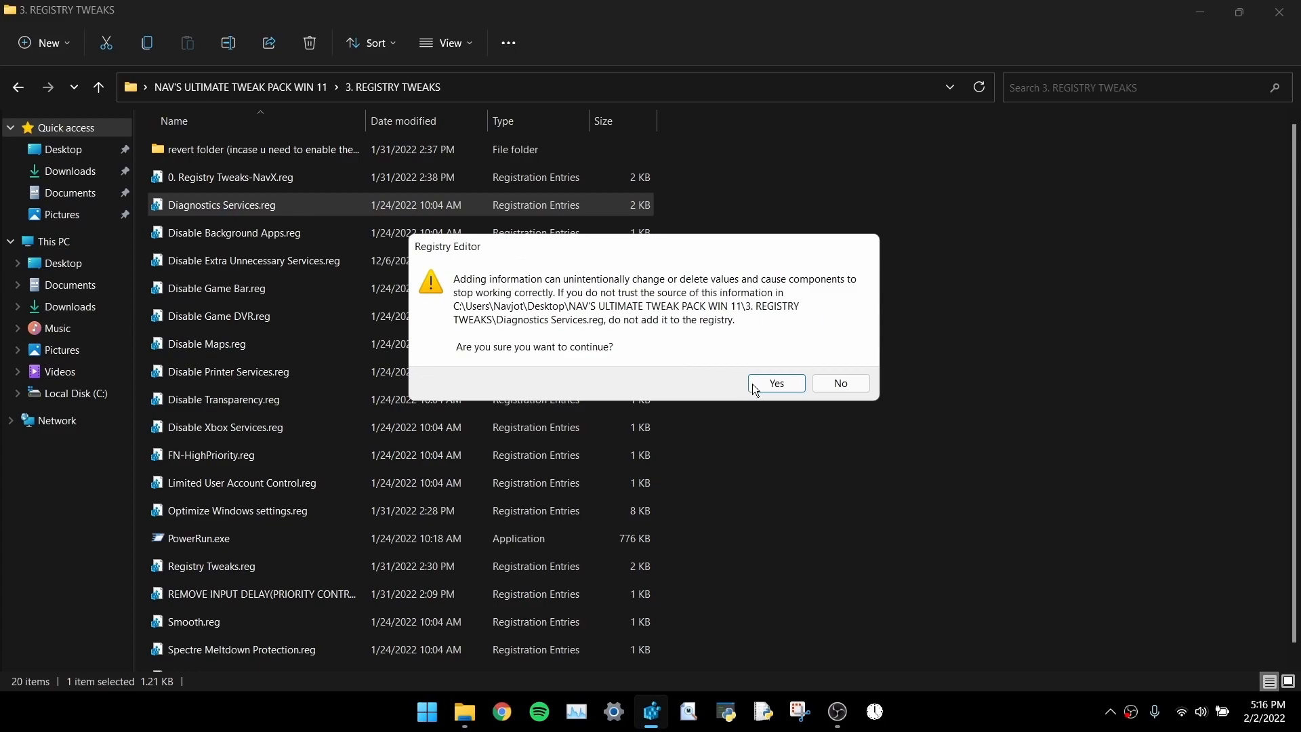
pyautogui.click(771, 378)
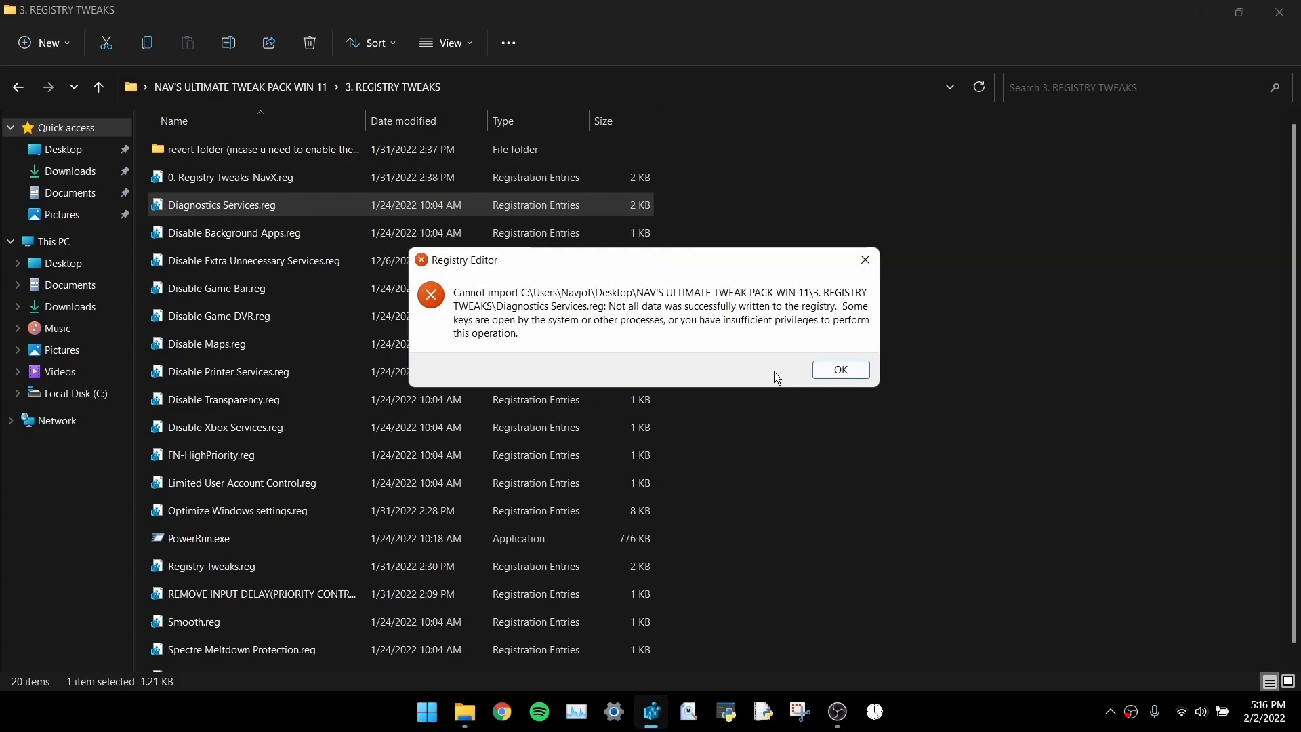
pyautogui.click(848, 376)
# Run Diagnostics Services.reg through PowerRun.exe and add its entries to the registry
pyautogui.moveTo(310, 209); pyautogui.dragTo(340, 543)
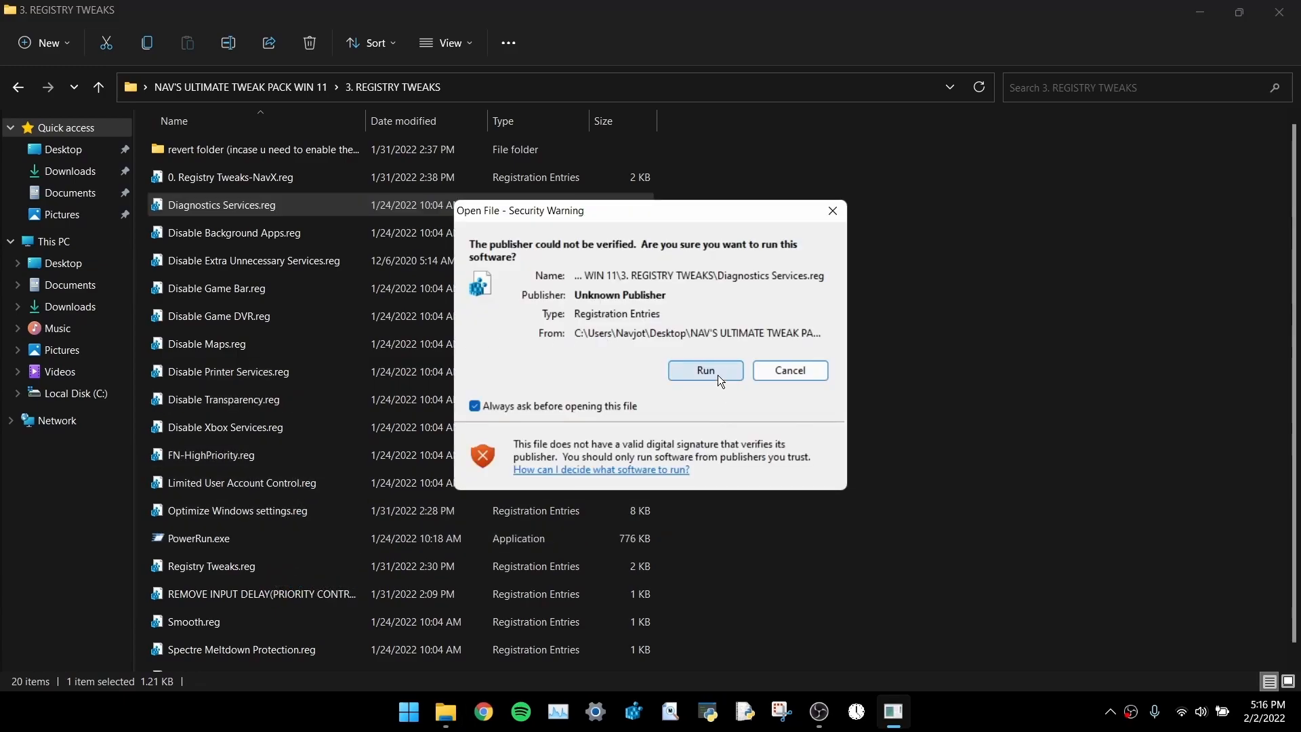
pyautogui.click(746, 370)
pyautogui.click(777, 381)
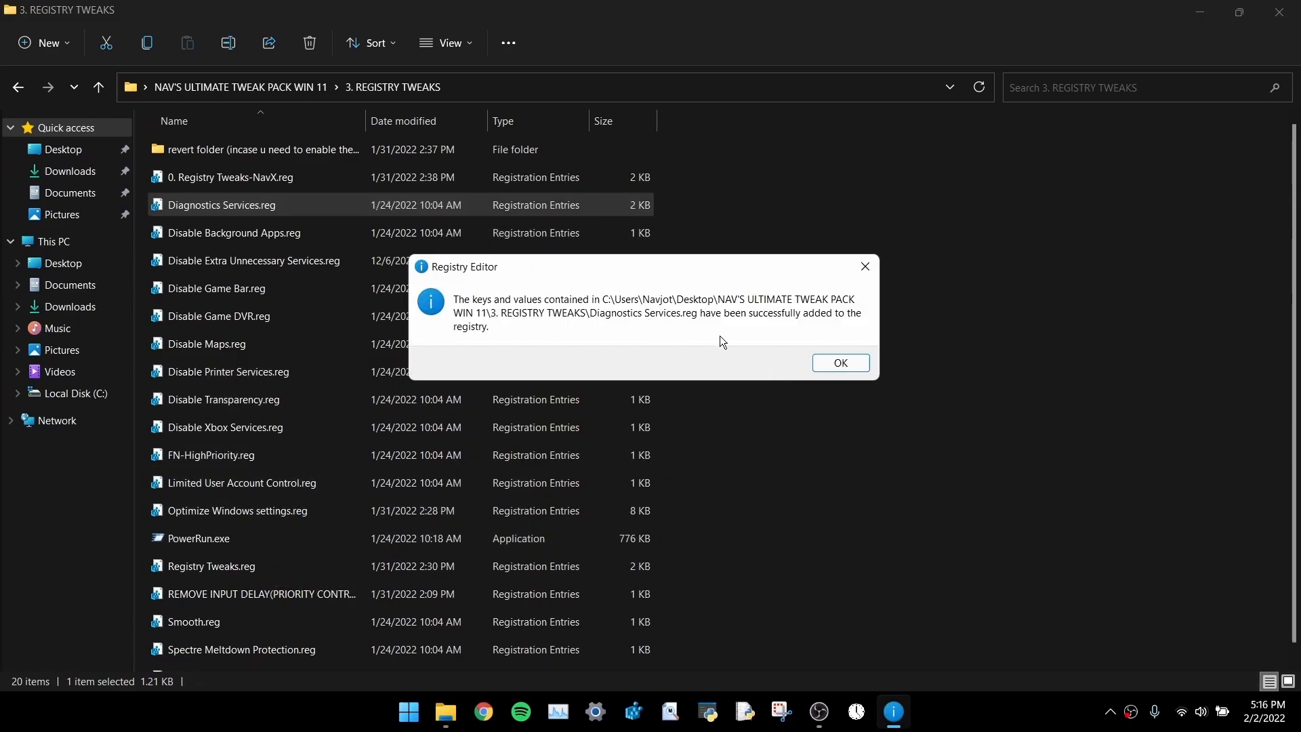
pyautogui.click(840, 363)
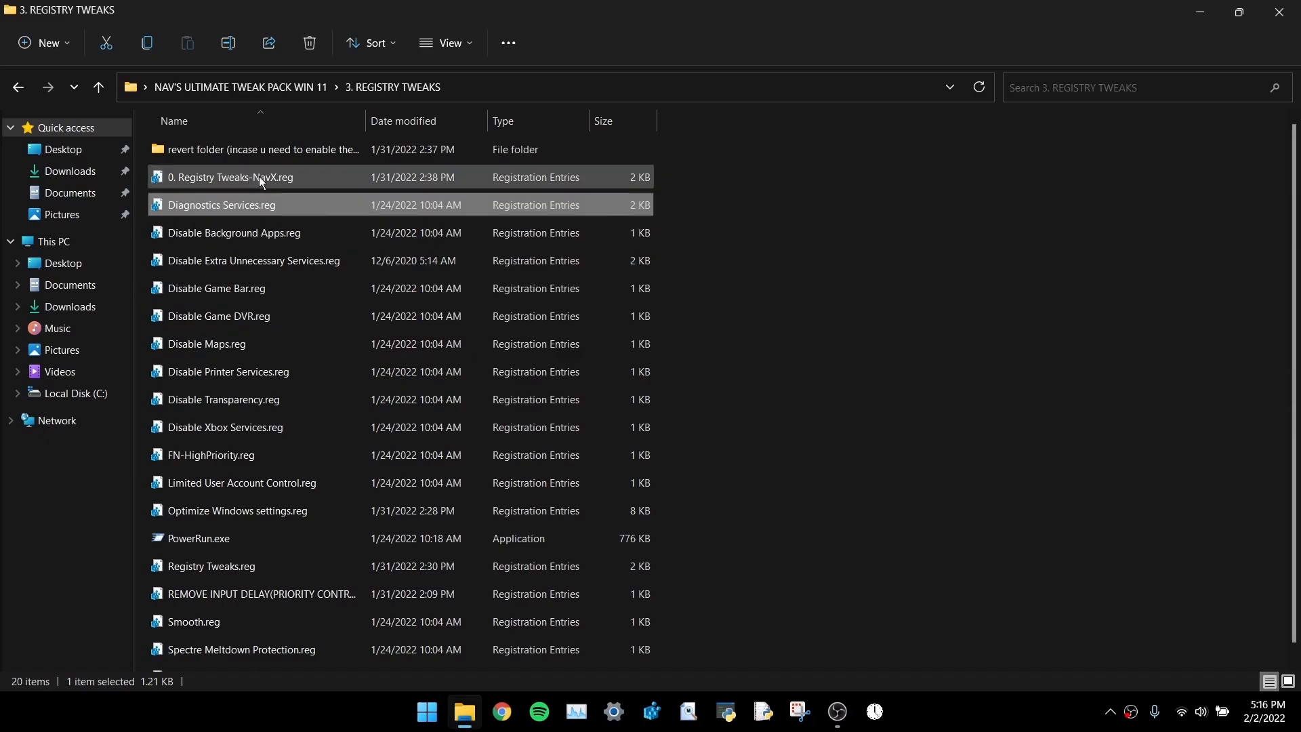
# Run 0. Registry Tweaks-NavX.reg through PowerRun.exe and add its entries to the registry
pyautogui.moveTo(285, 181); pyautogui.dragTo(344, 538)
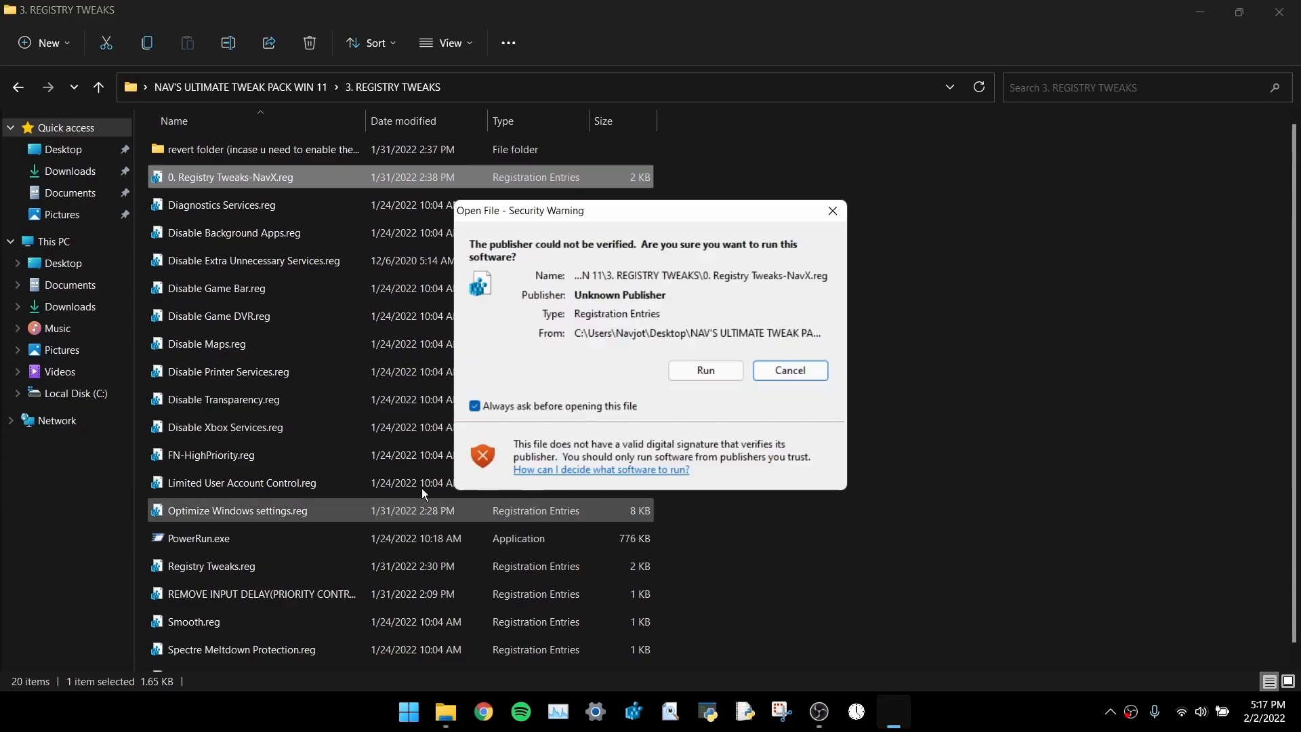
pyautogui.click(706, 371)
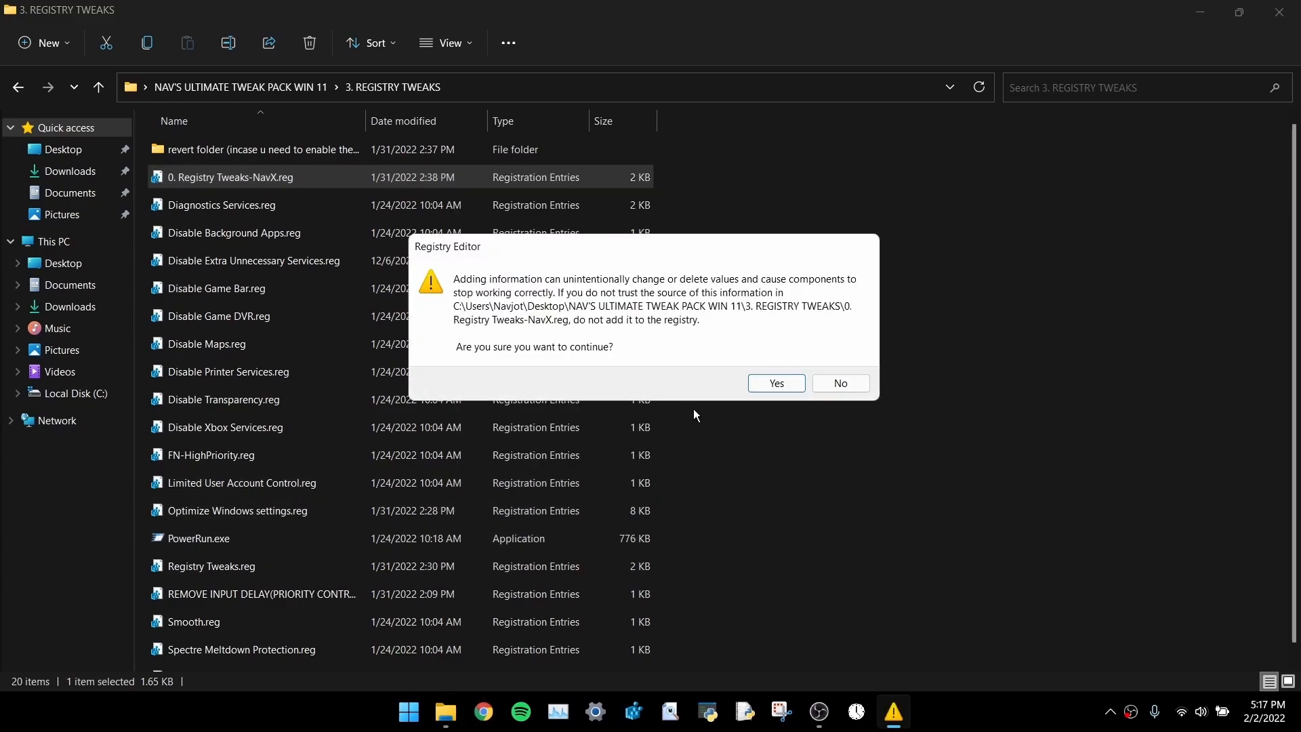
pyautogui.click(774, 384)
pyautogui.click(840, 363)
# Import Diagnostics Services.reg into the registry once more through PowerRun.exe
pyautogui.moveTo(342, 206); pyautogui.dragTo(295, 539)
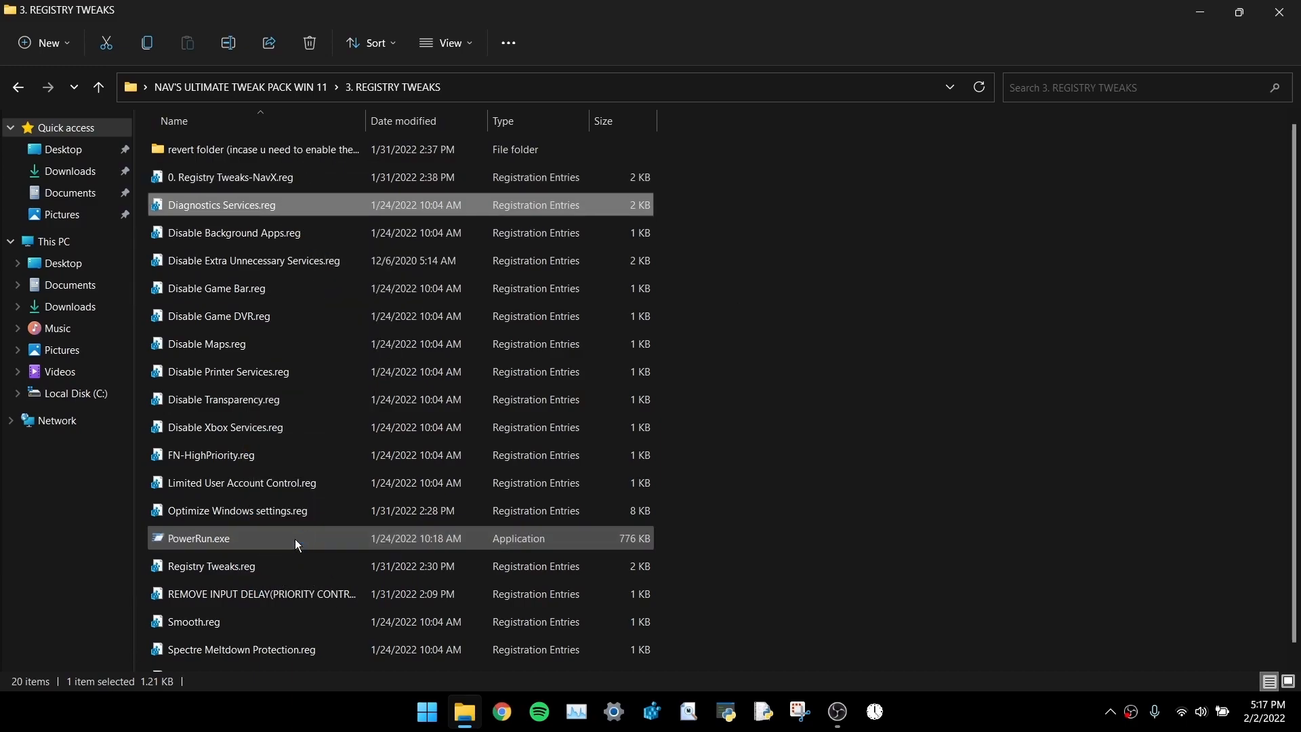
pyautogui.click(695, 376)
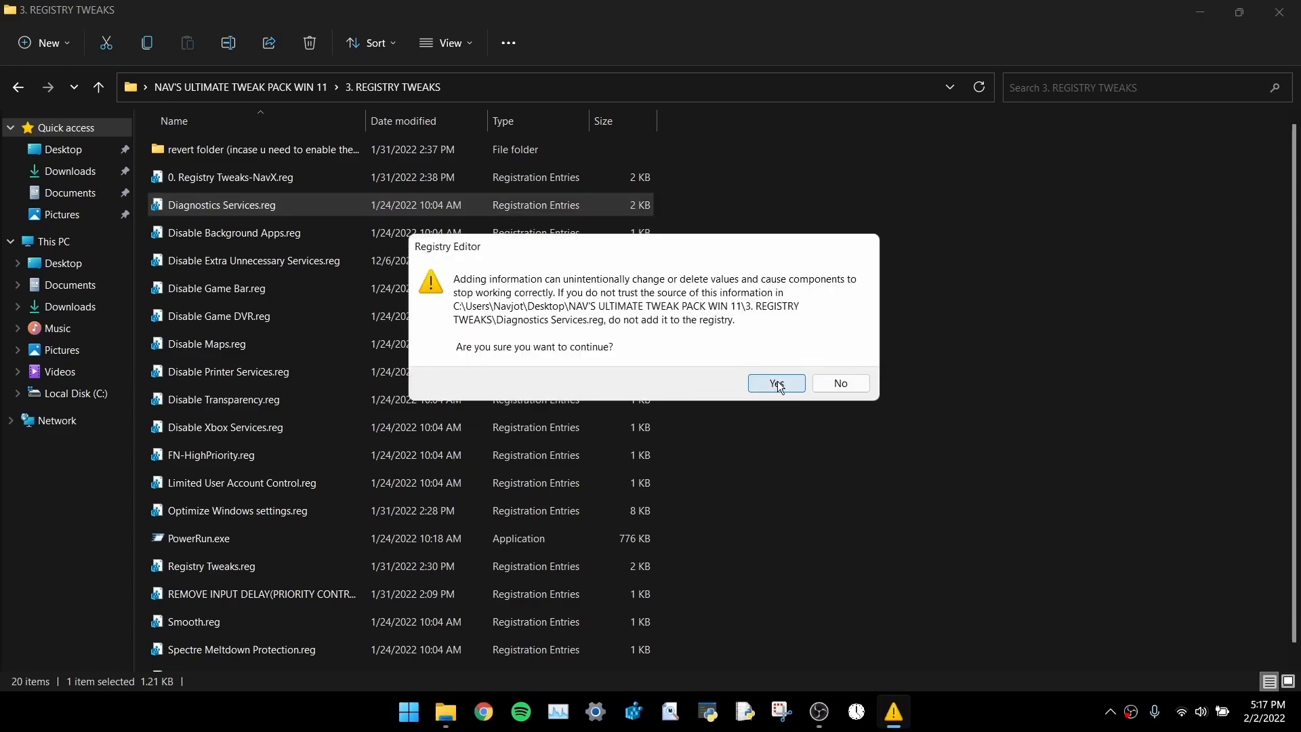
pyautogui.click(777, 381)
pyautogui.click(842, 363)
# Run Disable Background Apps.reg through PowerRun.exe and add its entries to the registry
pyautogui.moveTo(312, 232); pyautogui.dragTo(331, 543)
pyautogui.click(703, 370)
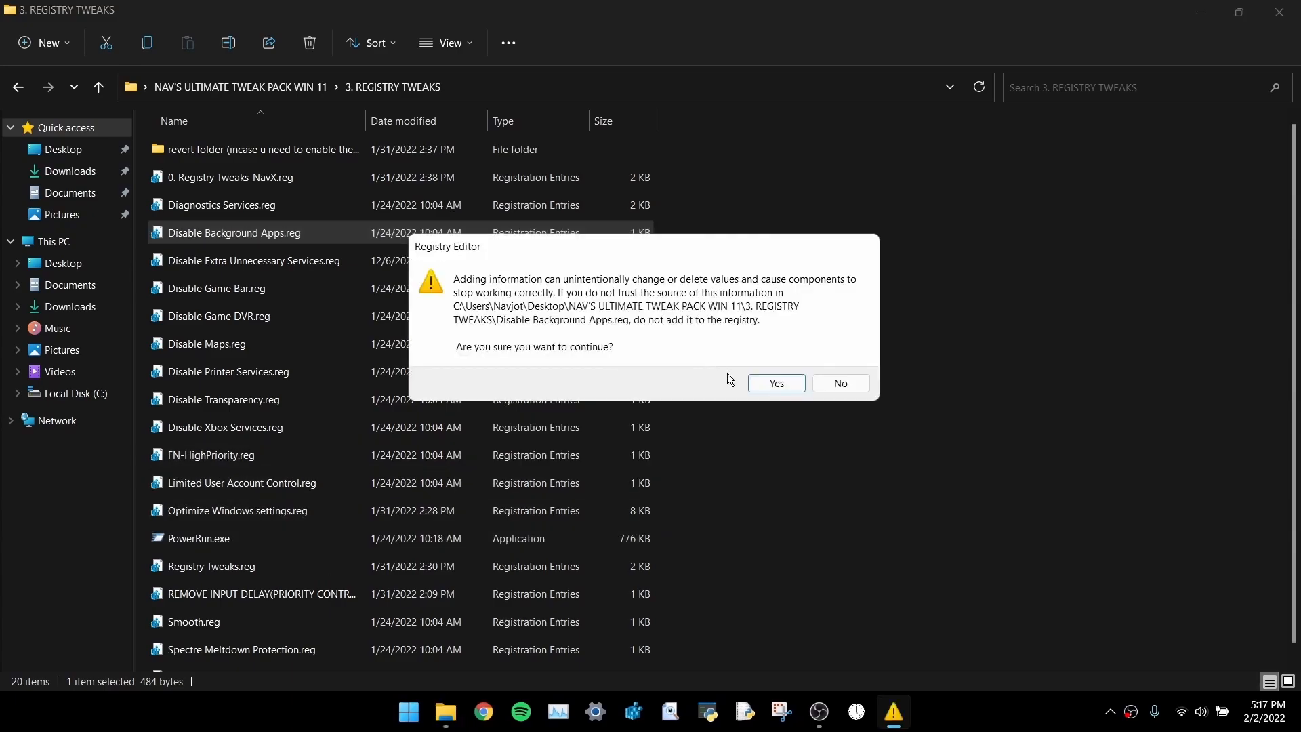
pyautogui.click(779, 381)
pyautogui.click(840, 363)
# Run Disable Extra Unnecessary Services.reg through PowerRun.exe and add its entries to the registry
pyautogui.moveTo(310, 267); pyautogui.dragTo(369, 547)
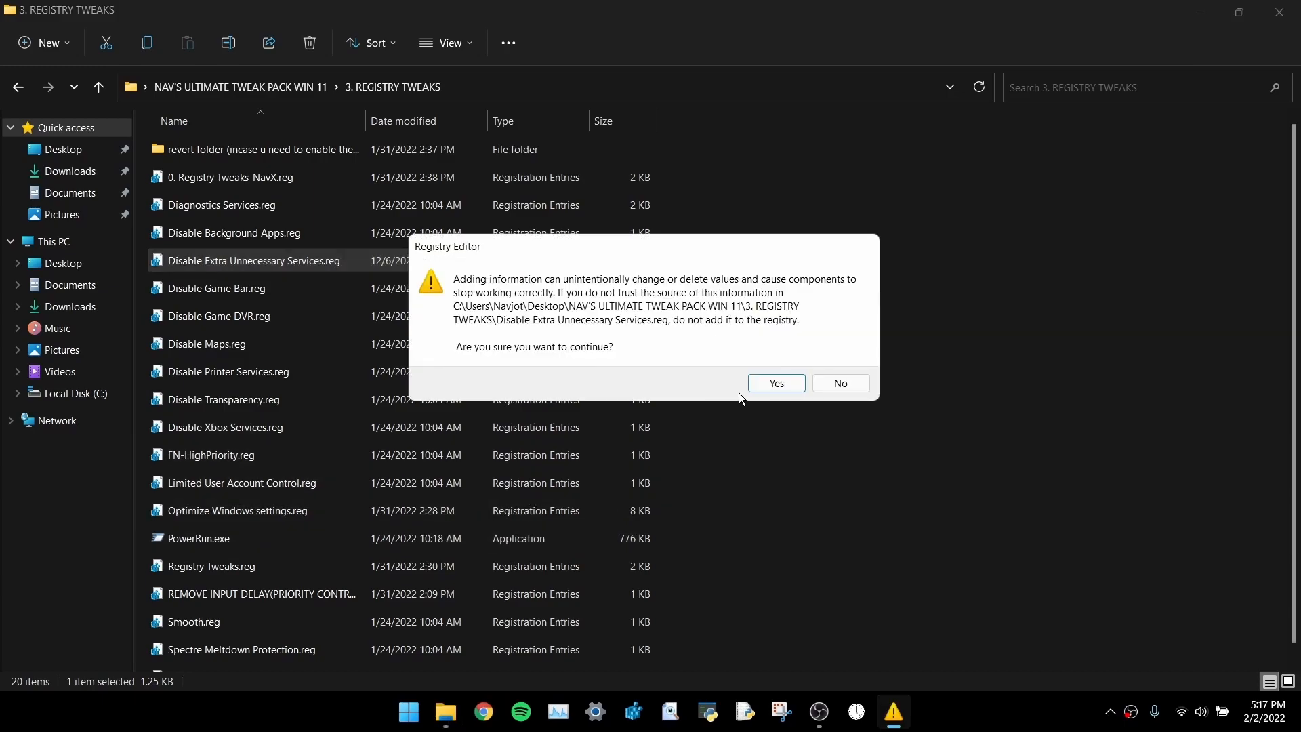
pyautogui.click(780, 381)
pyautogui.click(842, 363)
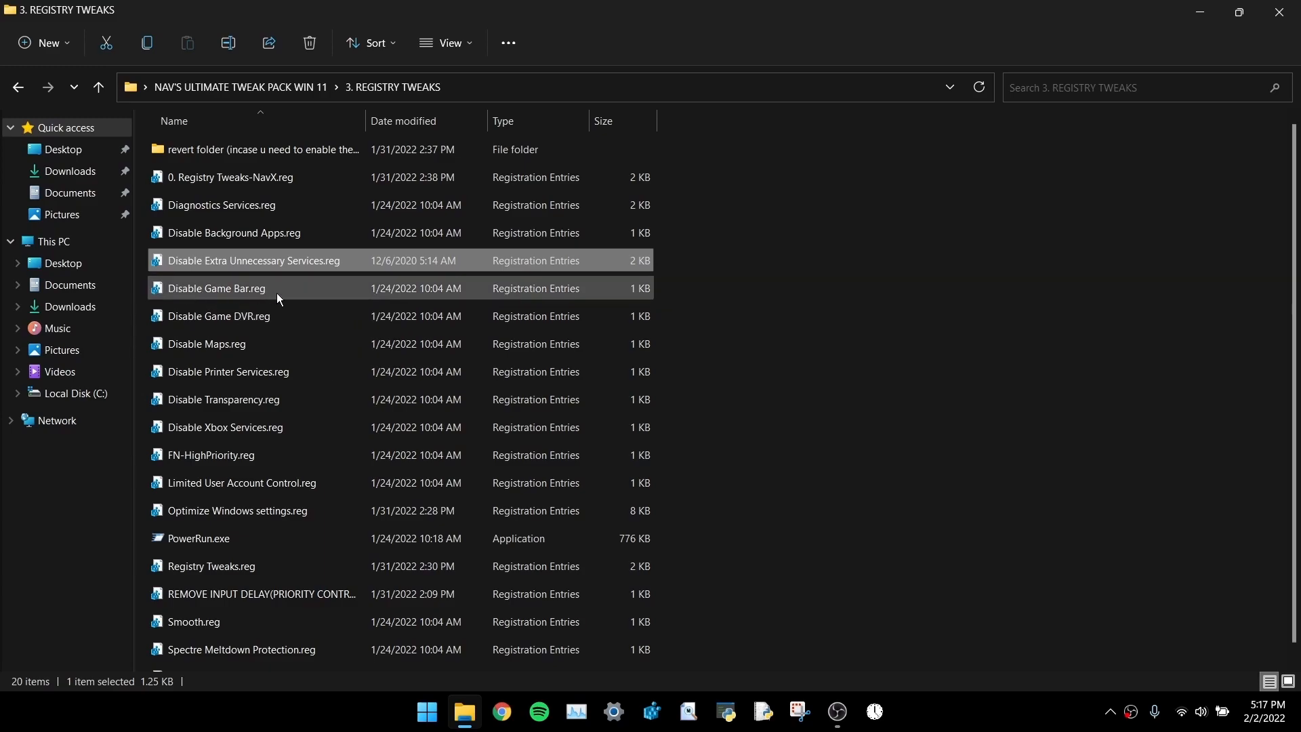
# Run Disable Game Bar.reg through PowerRun.exe and add its entries to the registry
pyautogui.moveTo(290, 285); pyautogui.dragTo(312, 533)
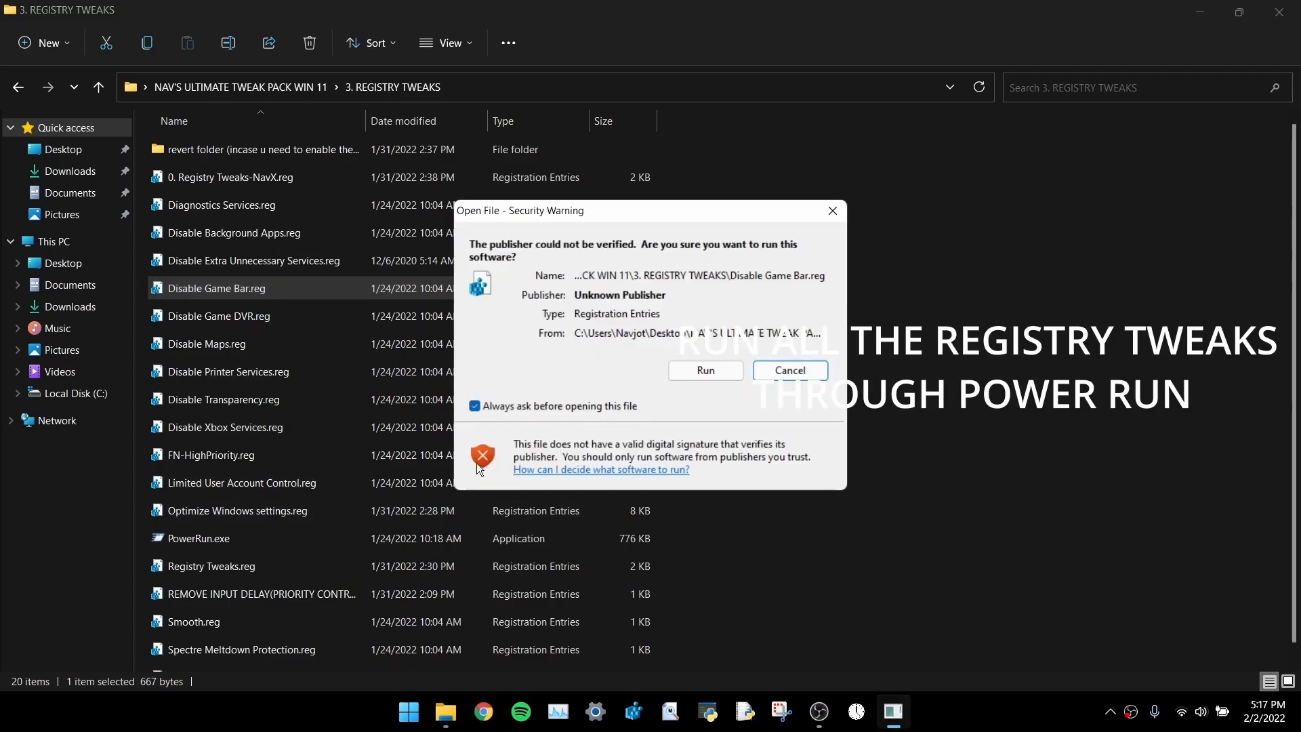
pyautogui.click(710, 371)
pyautogui.click(789, 383)
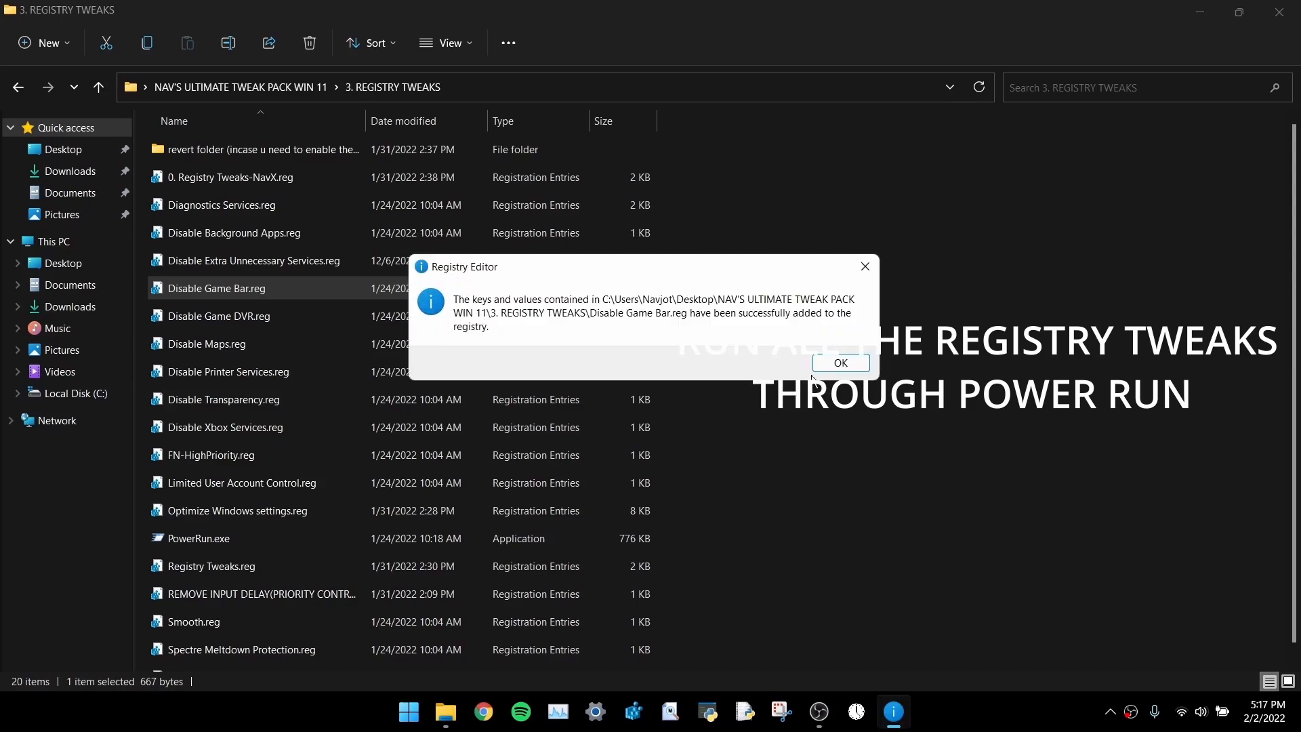
pyautogui.click(836, 366)
# Run Disable Game DVR.reg through PowerRun.exe and add its entries to the registry
pyautogui.moveTo(284, 316); pyautogui.dragTo(338, 537)
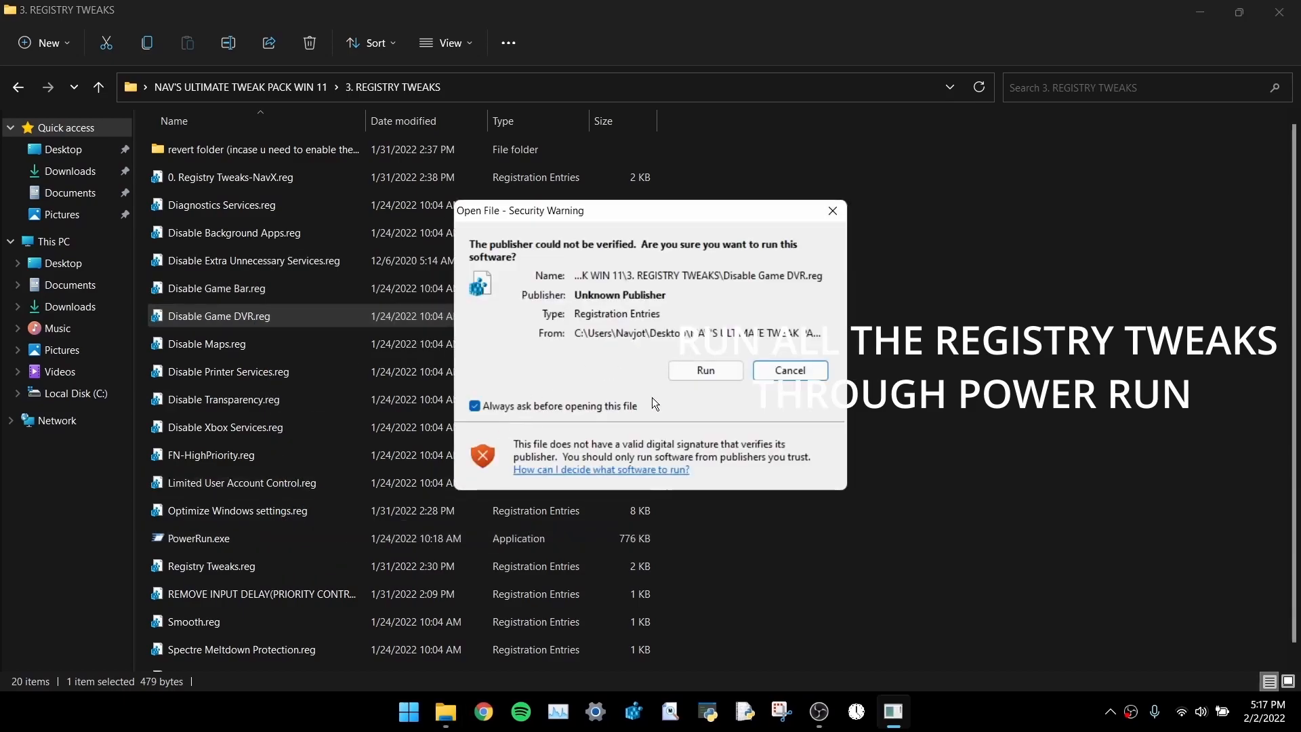
pyautogui.click(717, 374)
pyautogui.click(801, 382)
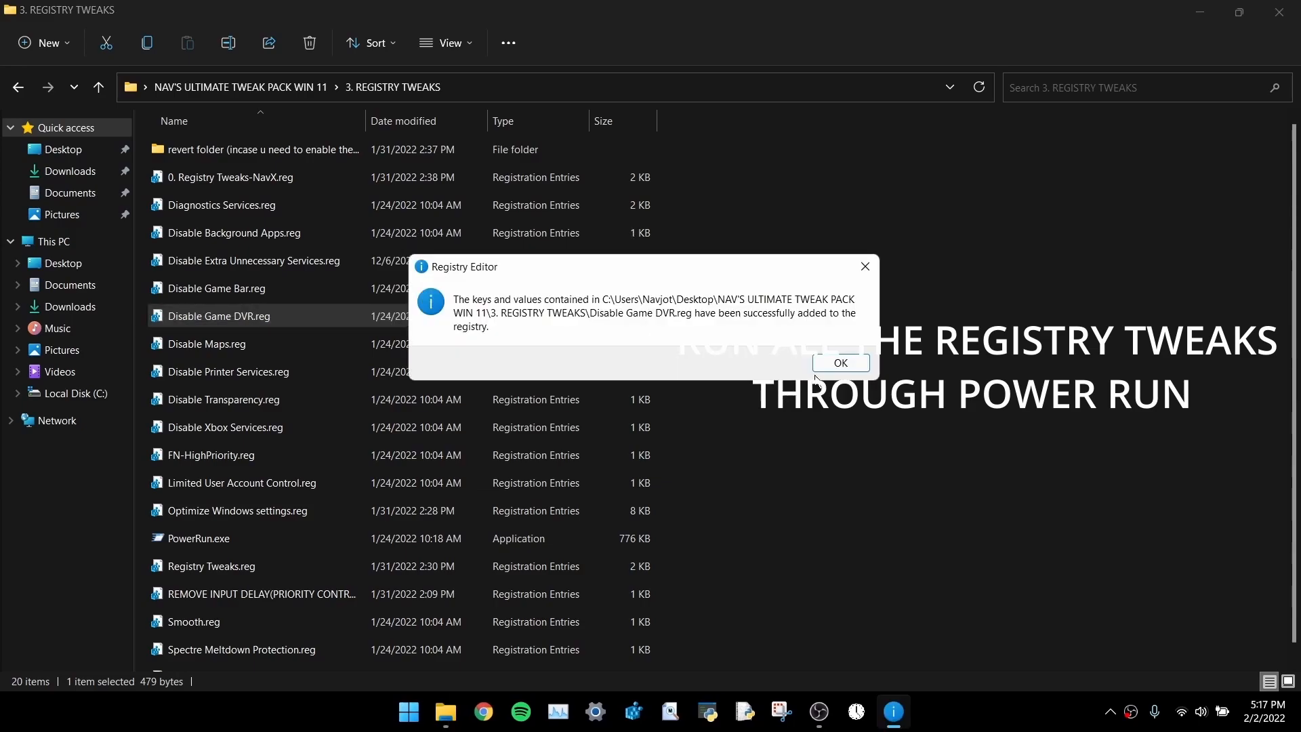
pyautogui.click(817, 369)
# Run Disable Maps.reg through PowerRun.exe and add its entries to the registry
pyautogui.moveTo(282, 344); pyautogui.dragTo(336, 545)
pyautogui.click(738, 370)
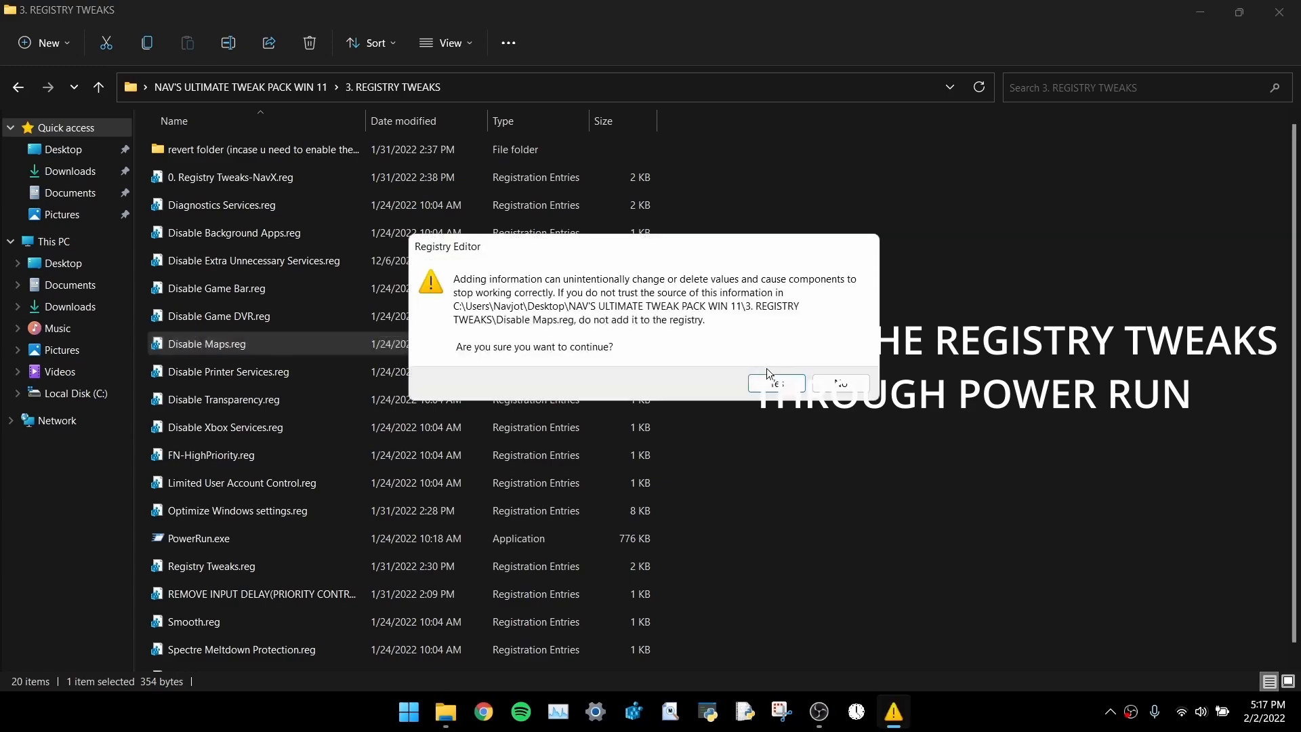
pyautogui.click(772, 384)
pyautogui.click(834, 353)
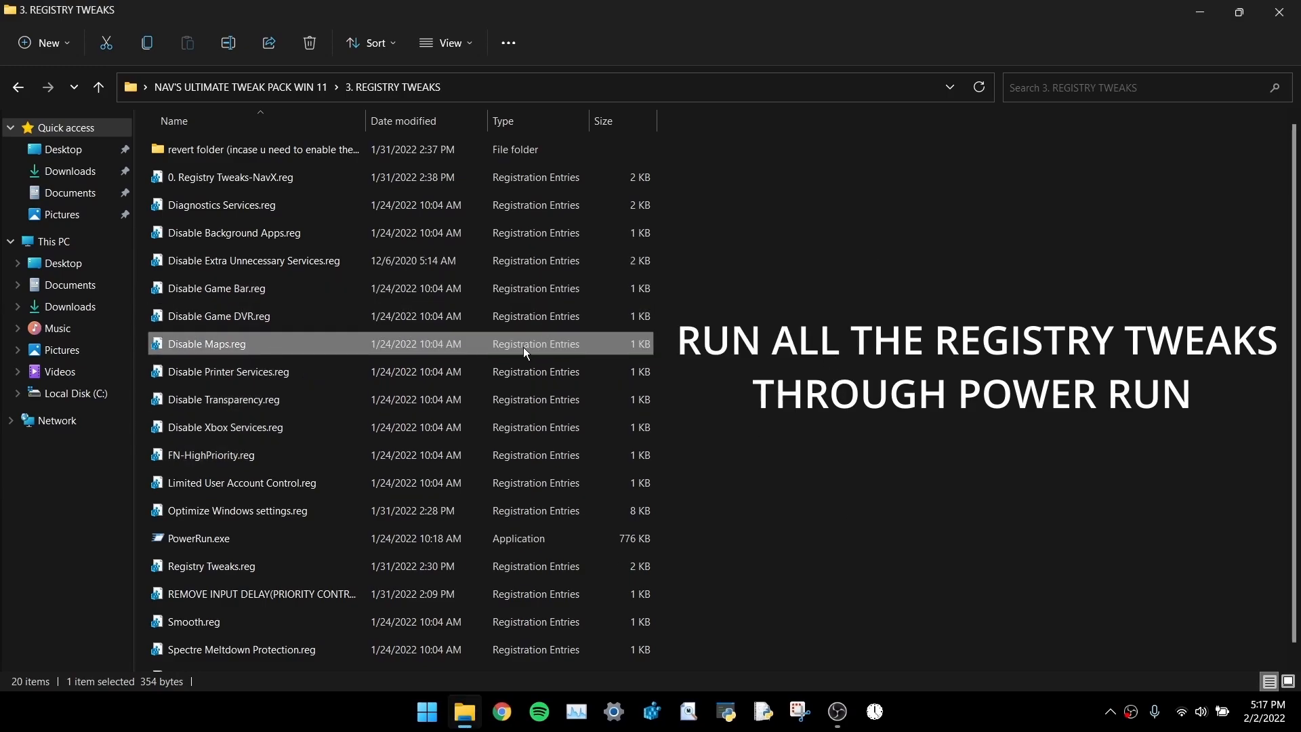
# Open the 4. INPUT DELAY REDUCTION folder and import REMOVE INPUT DELAY(PRIORITY CONTROL).reg into the registry
pyautogui.scroll(-1, 346, 424)
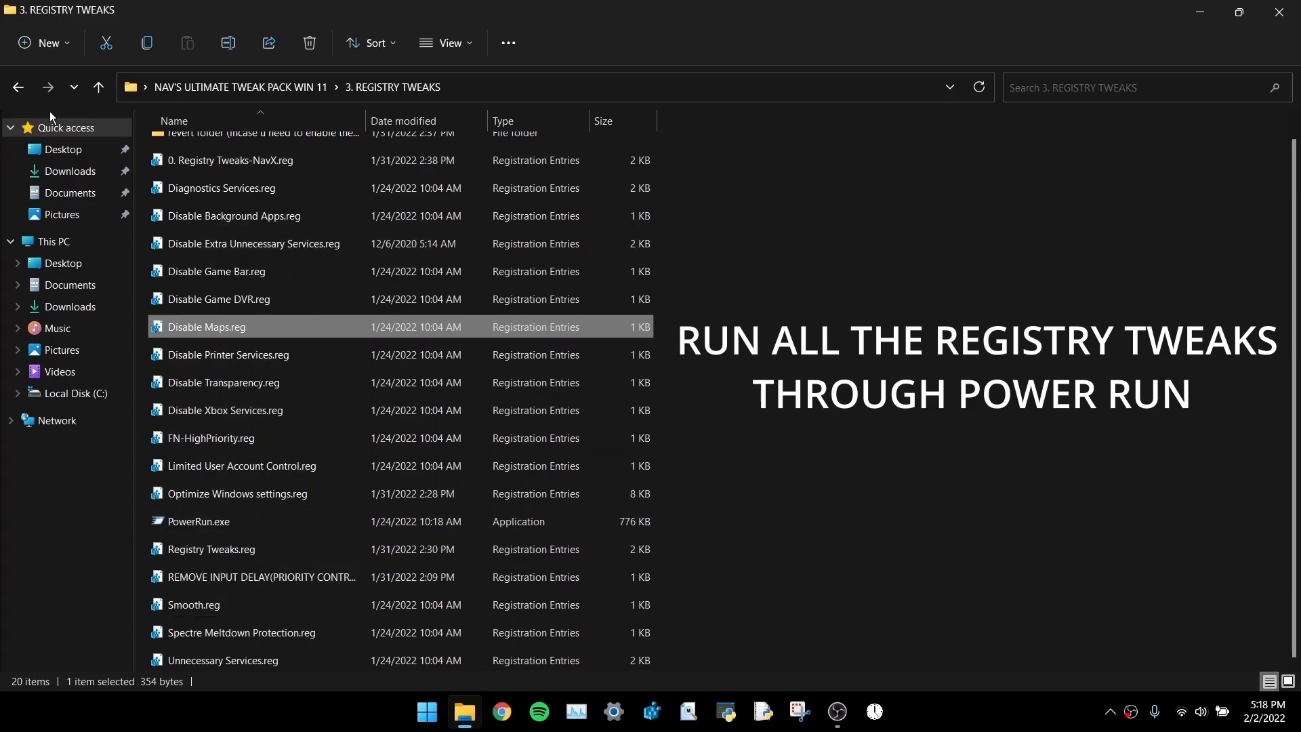
pyautogui.click(18, 87)
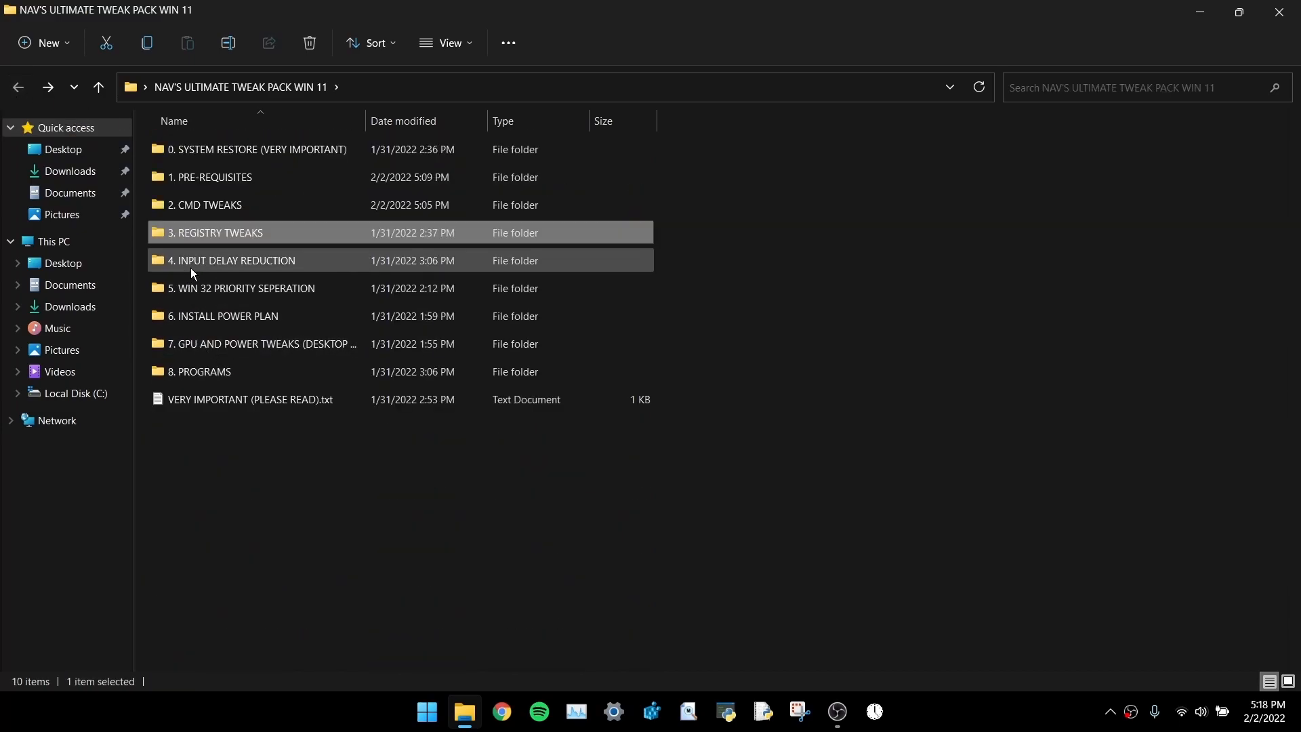
pyautogui.doubleClick(294, 258)
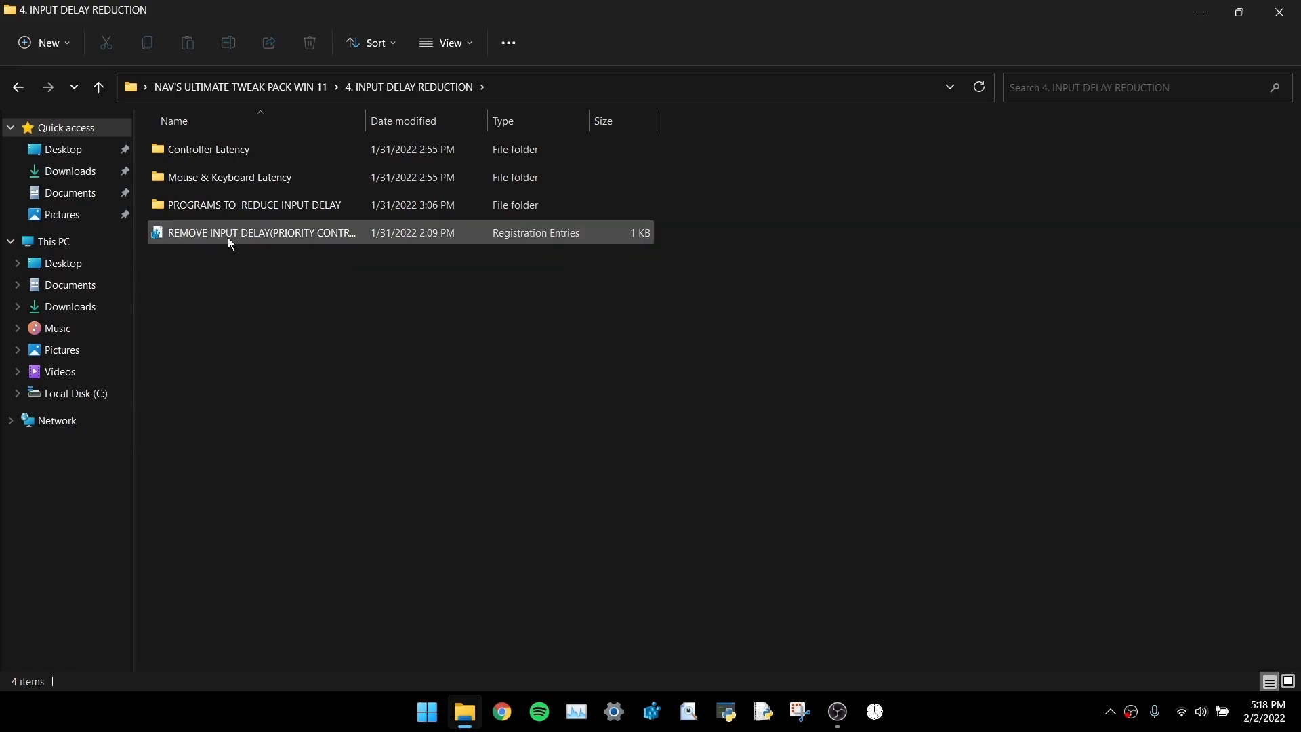
pyautogui.doubleClick(267, 232)
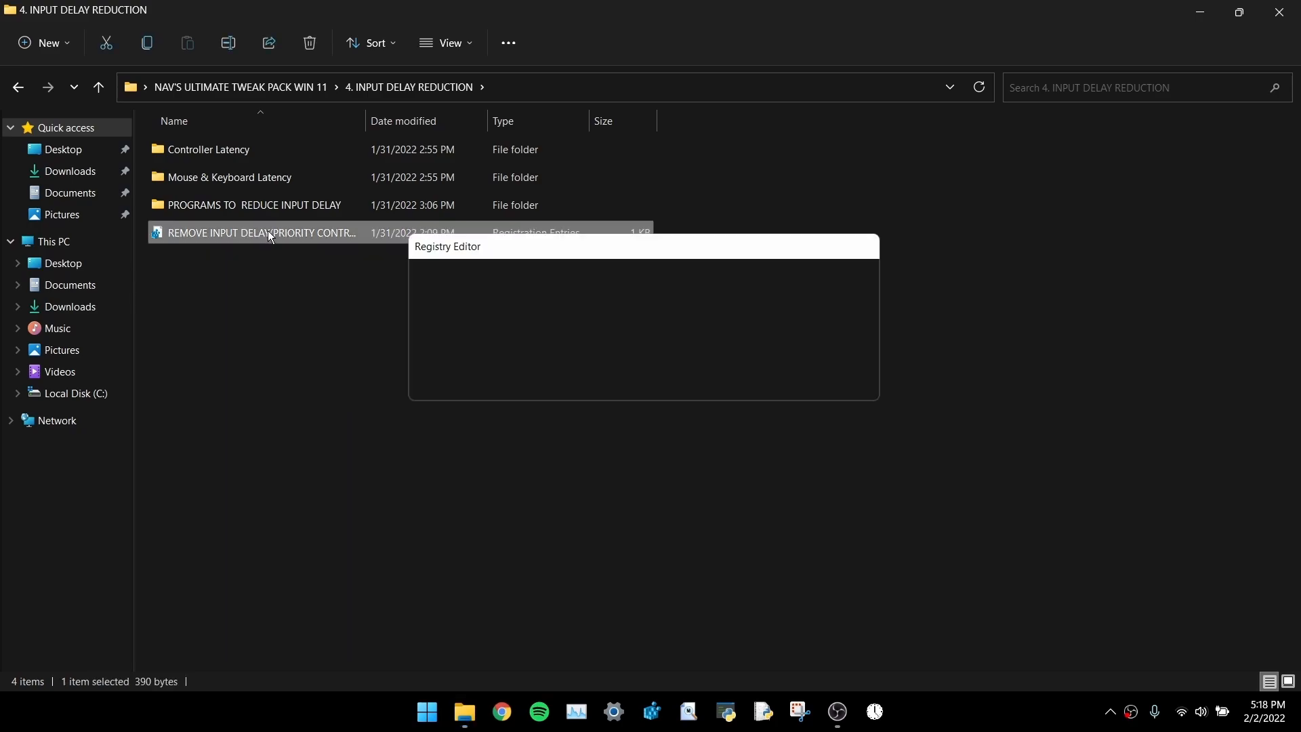
pyautogui.click(786, 384)
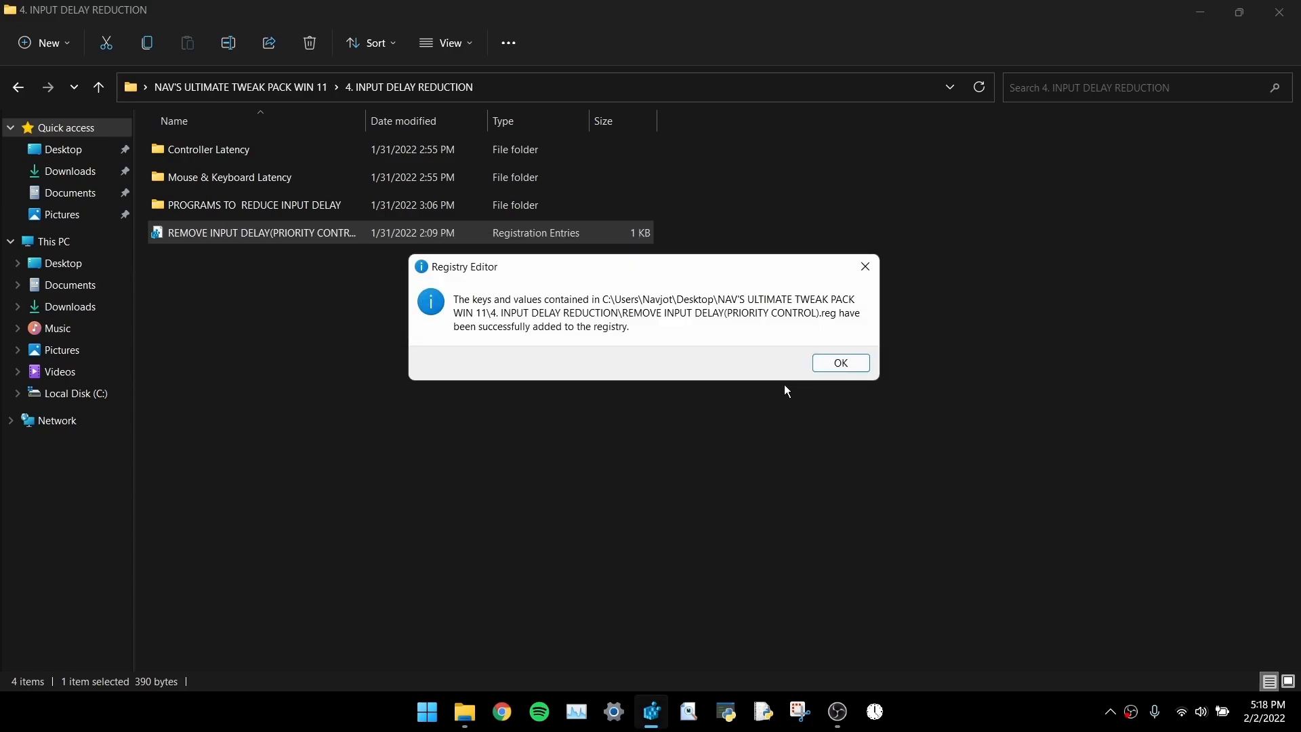
pyautogui.click(838, 361)
pyautogui.click(279, 239)
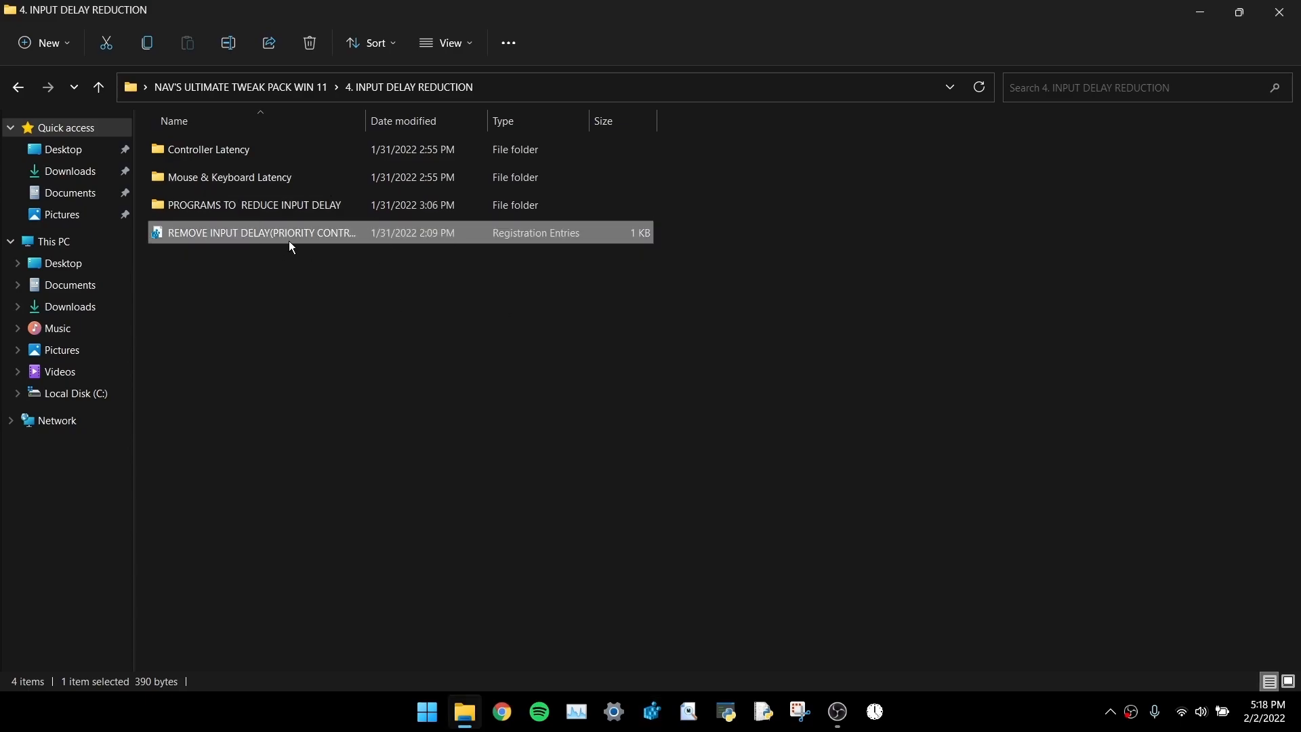
pyautogui.click(347, 268)
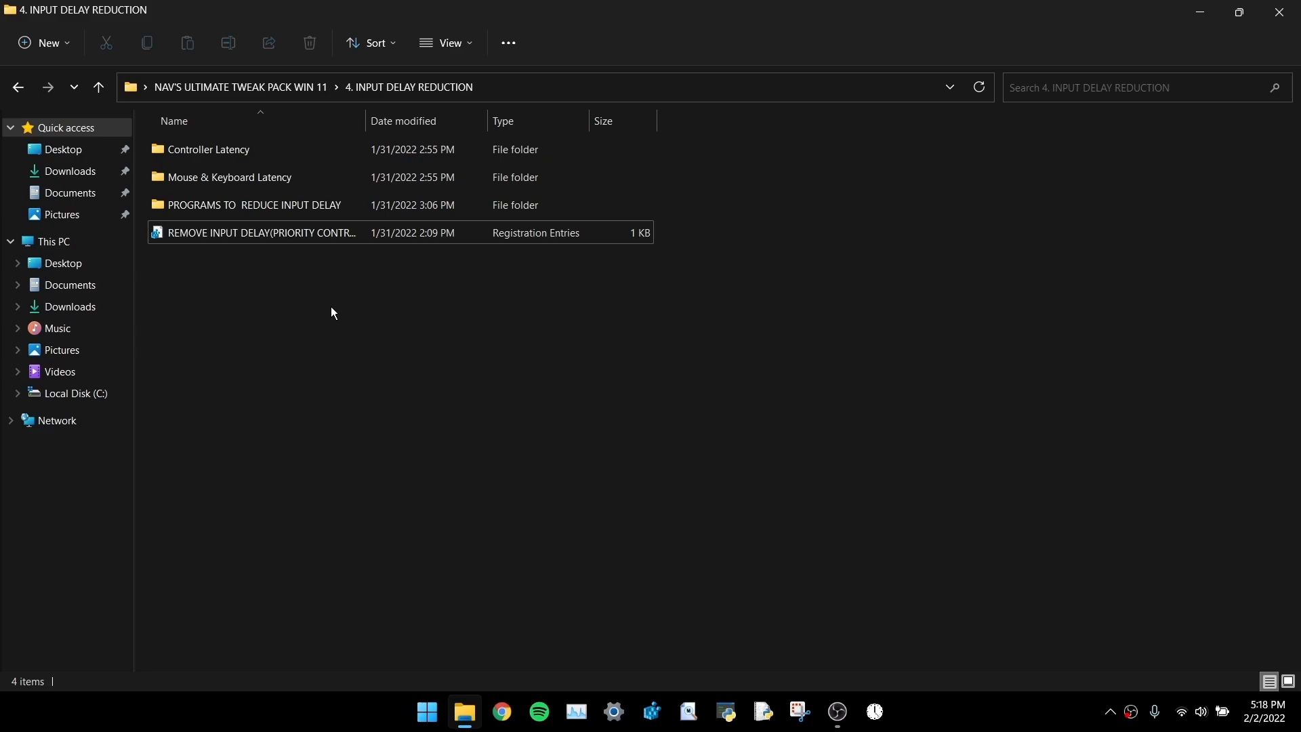
# Import REMOVE INPUT DELAY(PRIORITY CONTROL).reg into the registry once more
pyautogui.click(235, 242)
pyautogui.doubleClick(236, 245)
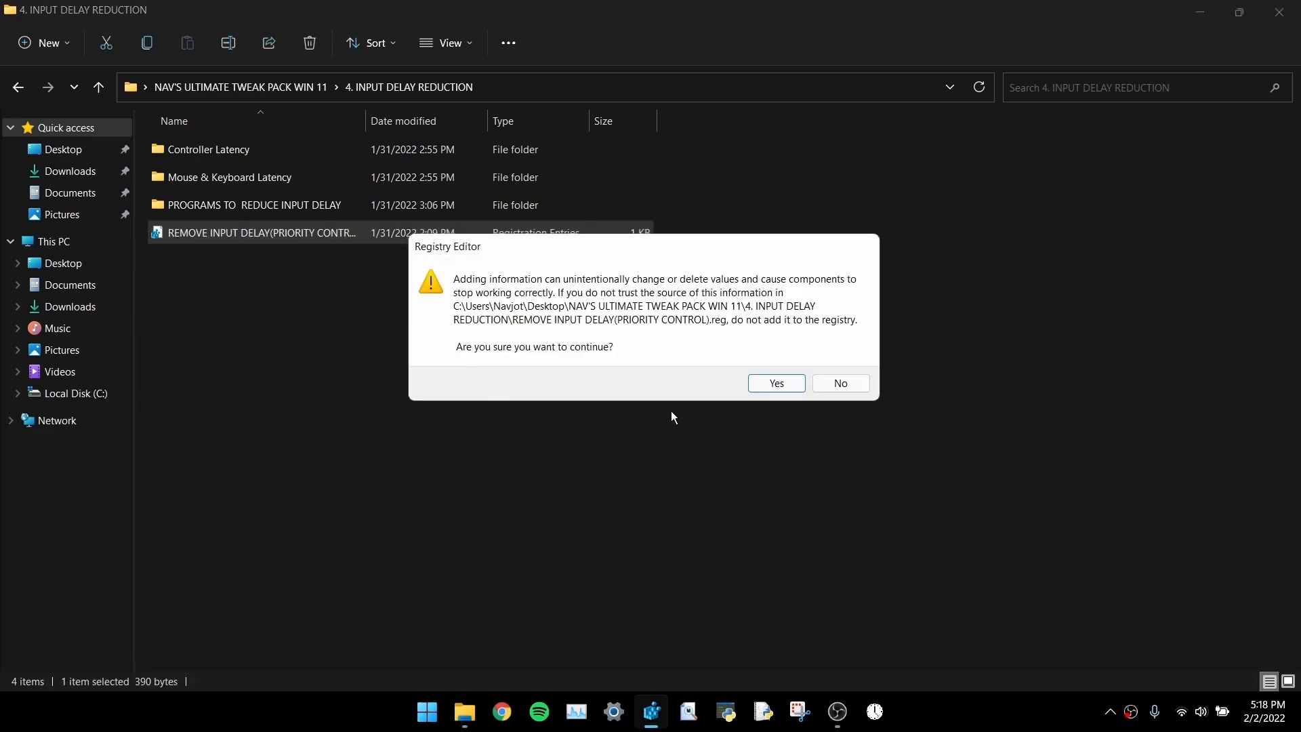
pyautogui.click(776, 383)
pyautogui.click(855, 370)
pyautogui.click(328, 273)
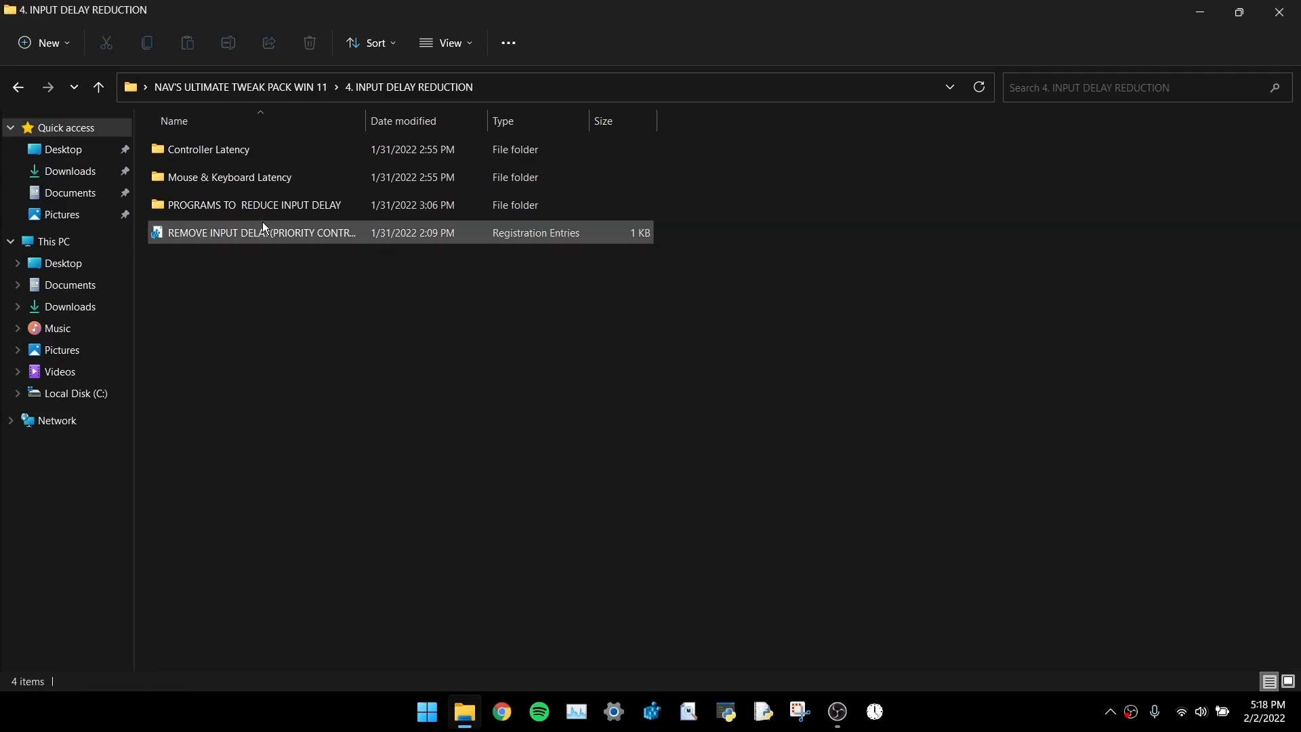
# Launch TimerResolution.exe from the Controller Latency folder and set the timer to its maximum resolution
pyautogui.doubleClick(230, 153)
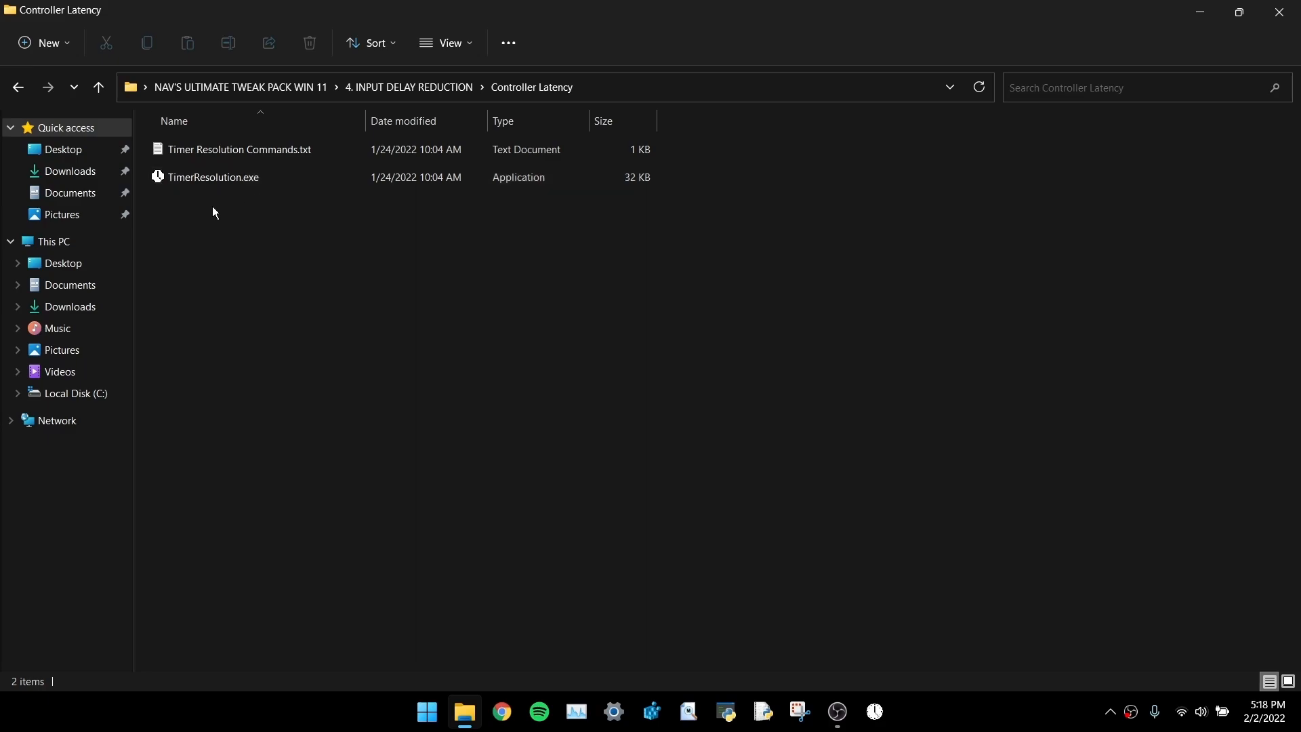
pyautogui.doubleClick(281, 180)
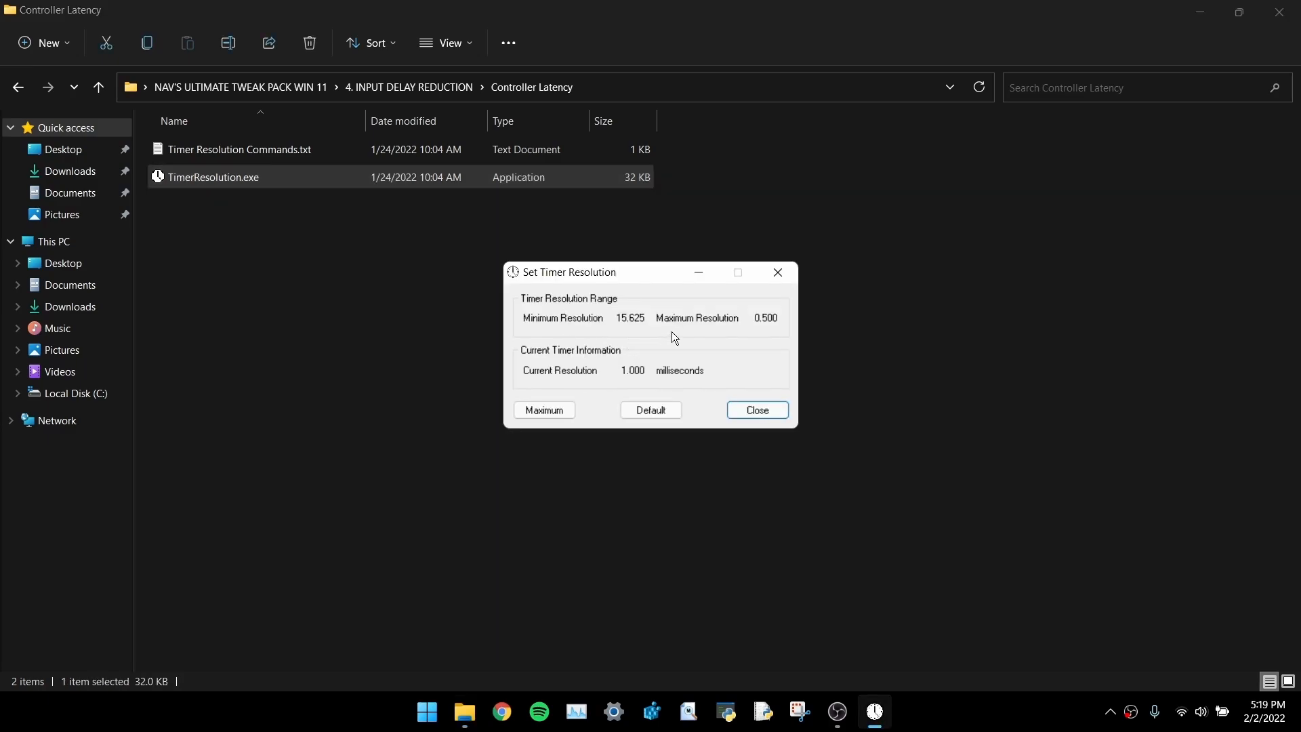
pyautogui.moveTo(625, 273); pyautogui.dragTo(543, 261)
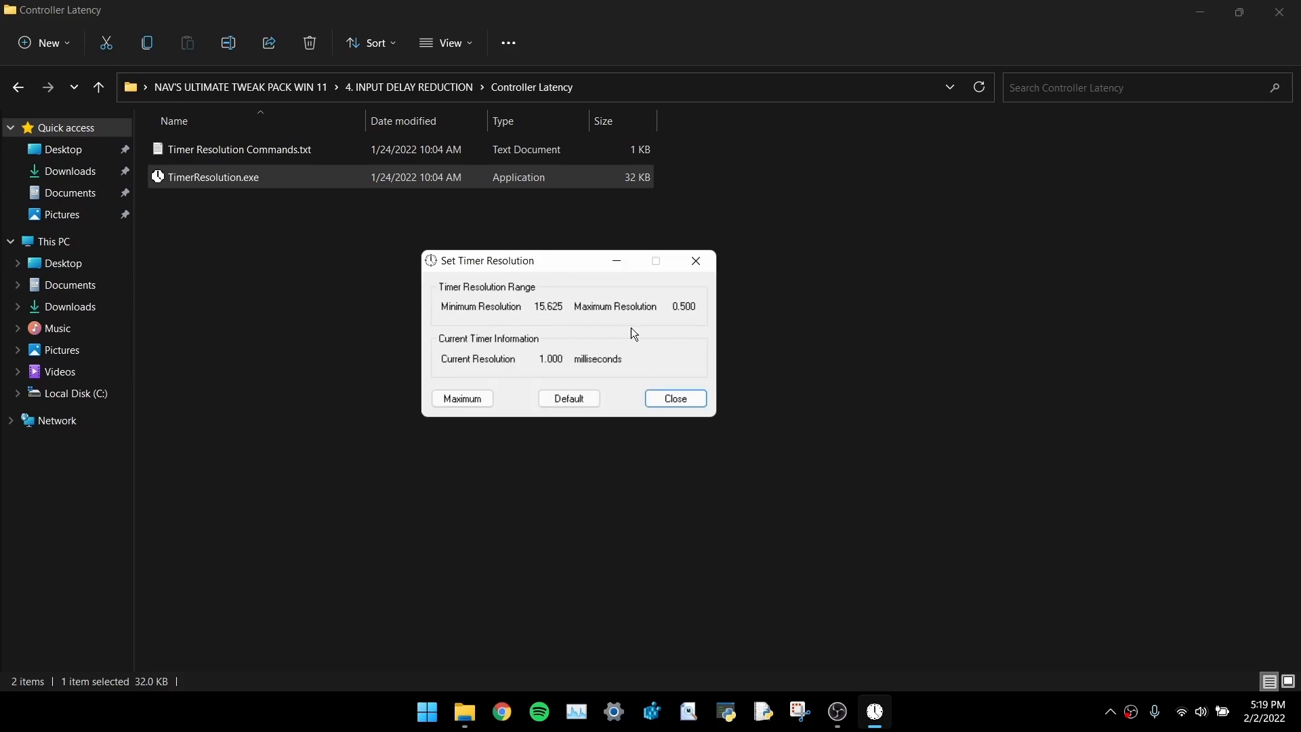
pyautogui.click(467, 396)
pyautogui.moveTo(547, 359)
pyautogui.mouseDown()
pyautogui.moveTo(577, 357)
pyautogui.moveTo(560, 361)
pyautogui.mouseUp()
pyautogui.click(553, 364)
pyautogui.click(547, 359)
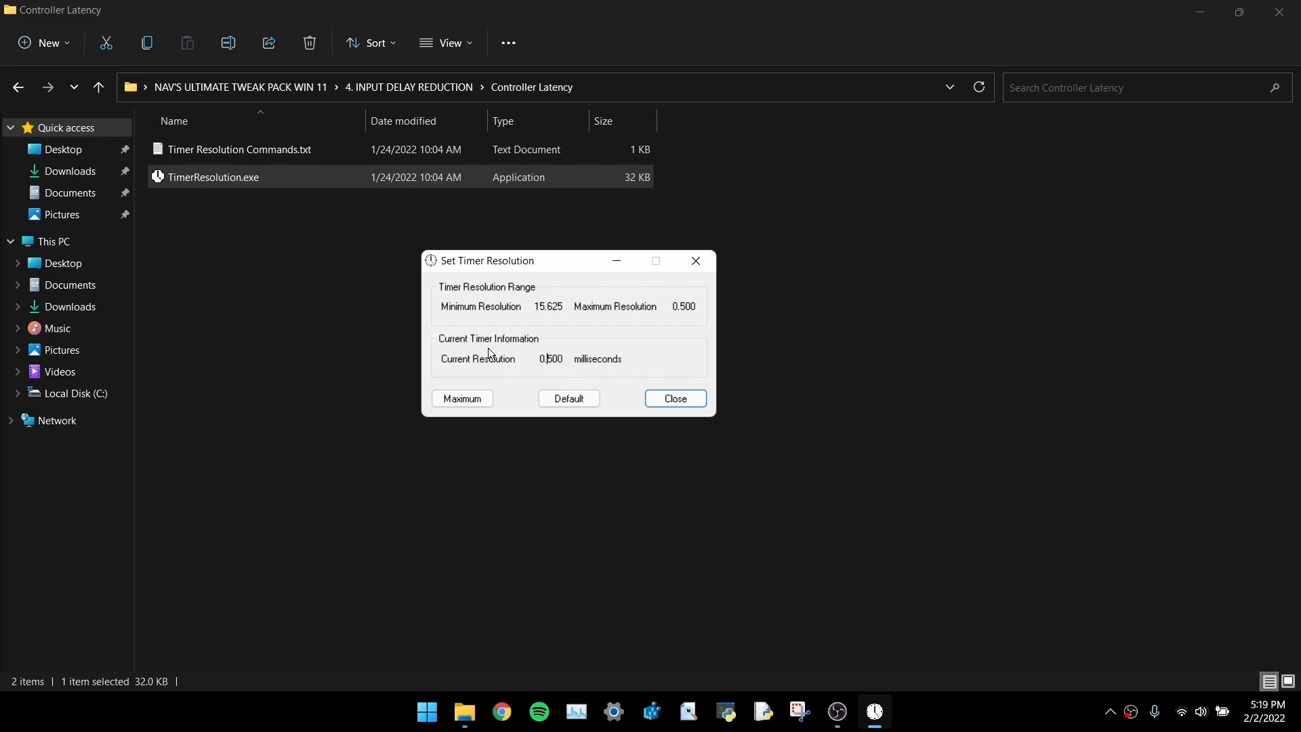
# Go back to the Controller Latency folder and bring the Set Timer Resolution window into view again
pyautogui.click(17, 88)
pyautogui.click(29, 96)
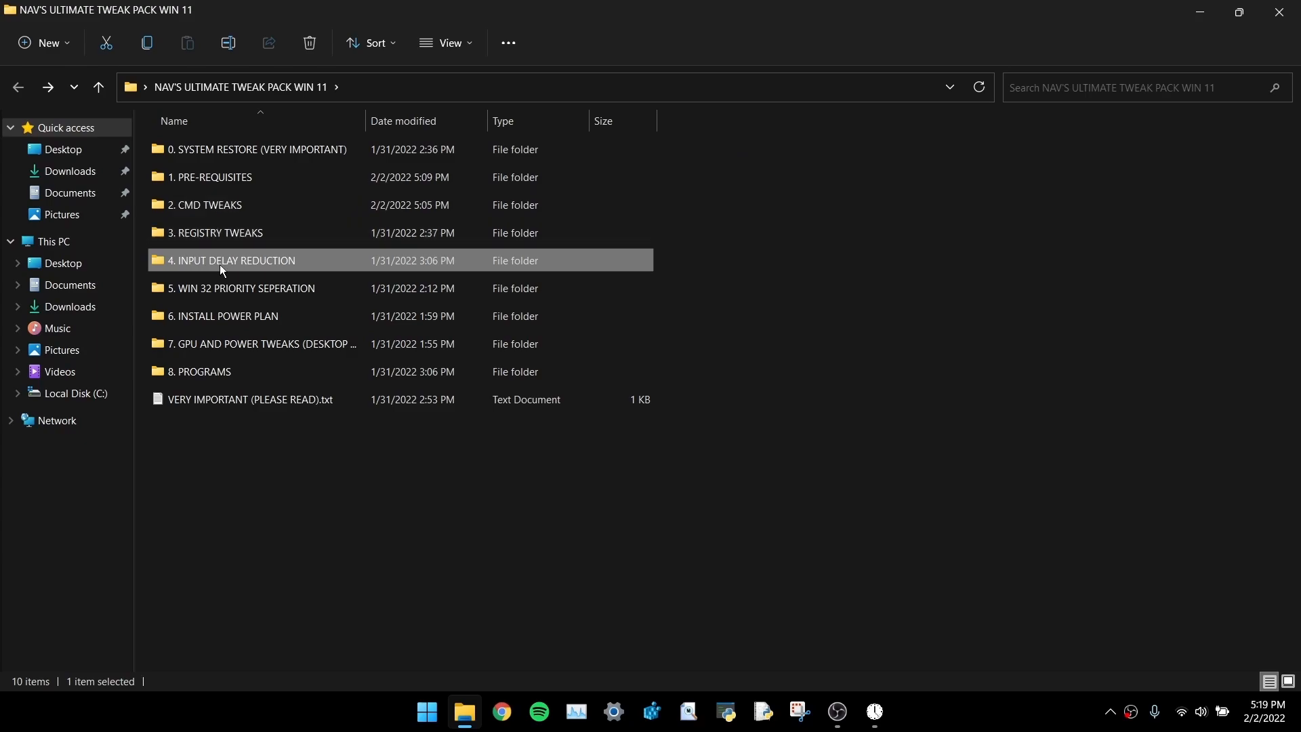
pyautogui.doubleClick(192, 205)
pyautogui.click(211, 151)
pyautogui.keyDown('shift'); pyautogui.click(250, 173); pyautogui.keyUp('shift')
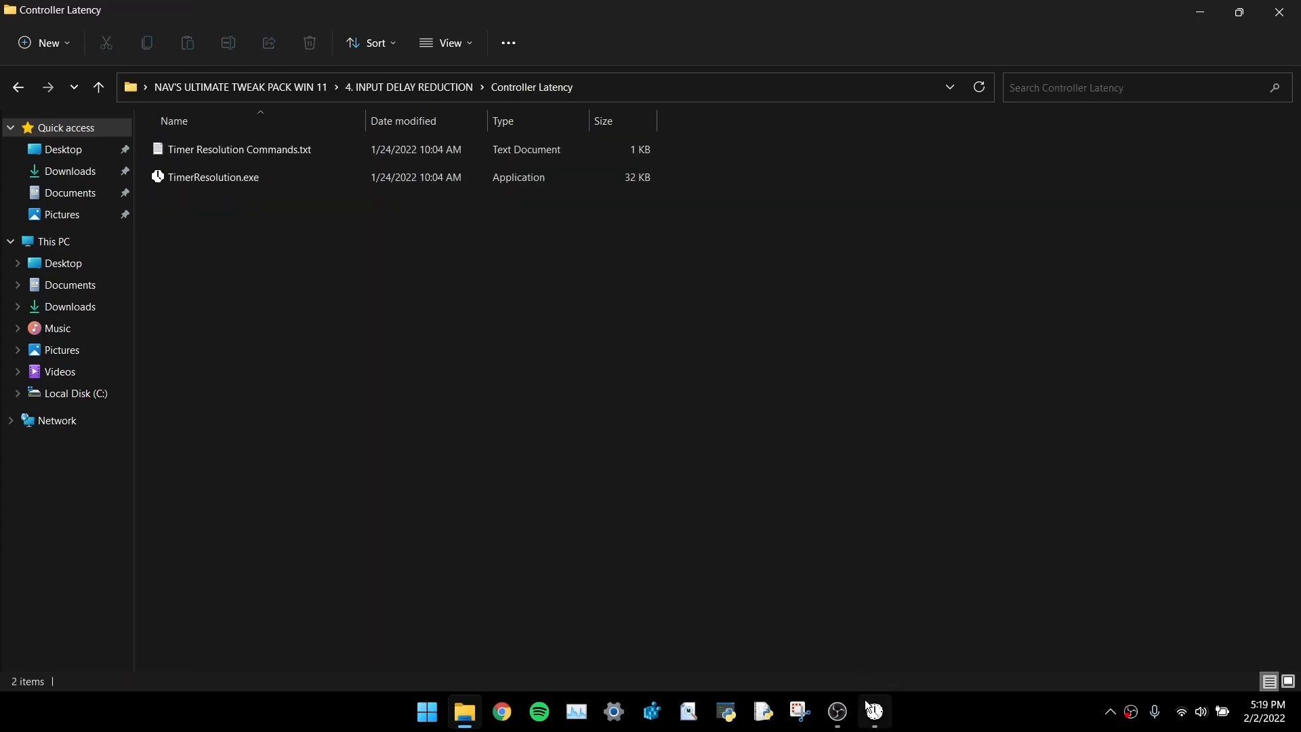
pyautogui.click(867, 705)
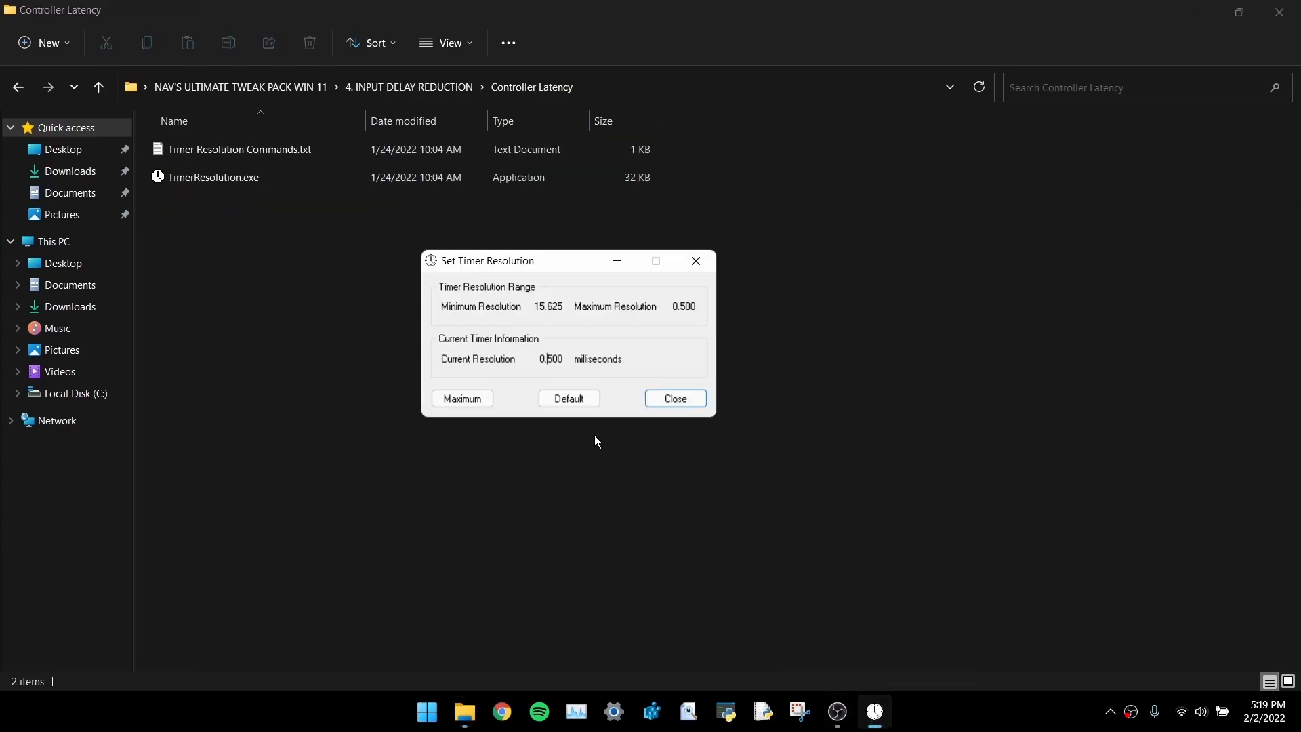
pyautogui.moveTo(534, 265)
pyautogui.mouseDown()
pyautogui.moveTo(418, 242)
pyautogui.moveTo(521, 270)
pyautogui.mouseUp()
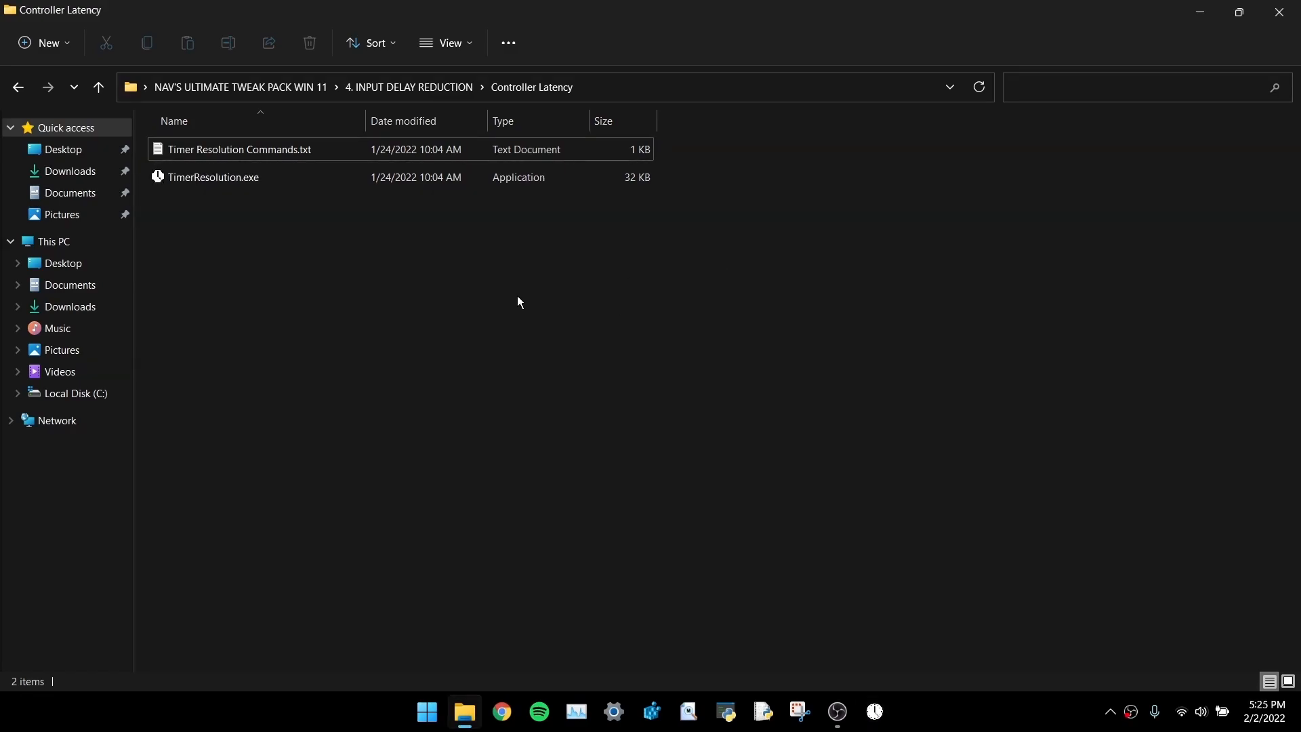
pyautogui.doubleClick(275, 184)
pyautogui.moveTo(572, 275); pyautogui.dragTo(530, 247)
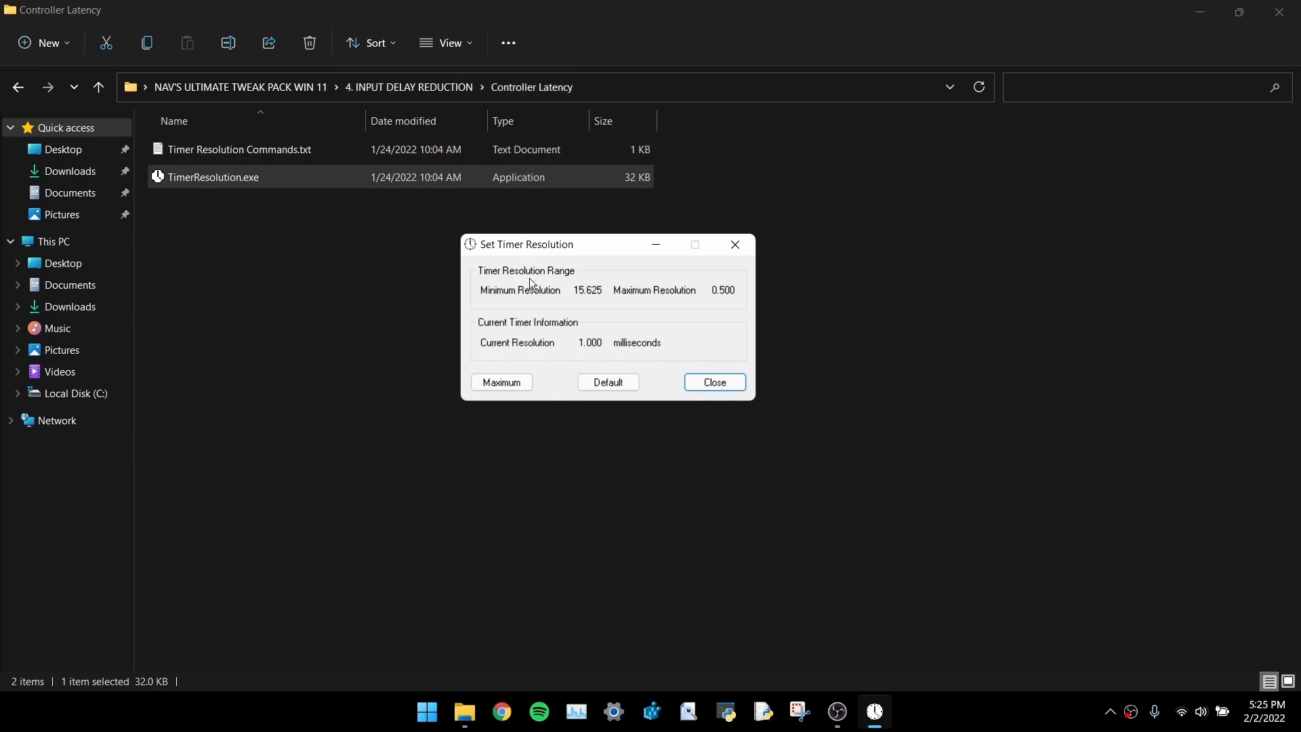
pyautogui.moveTo(576, 236); pyautogui.dragTo(567, 246)
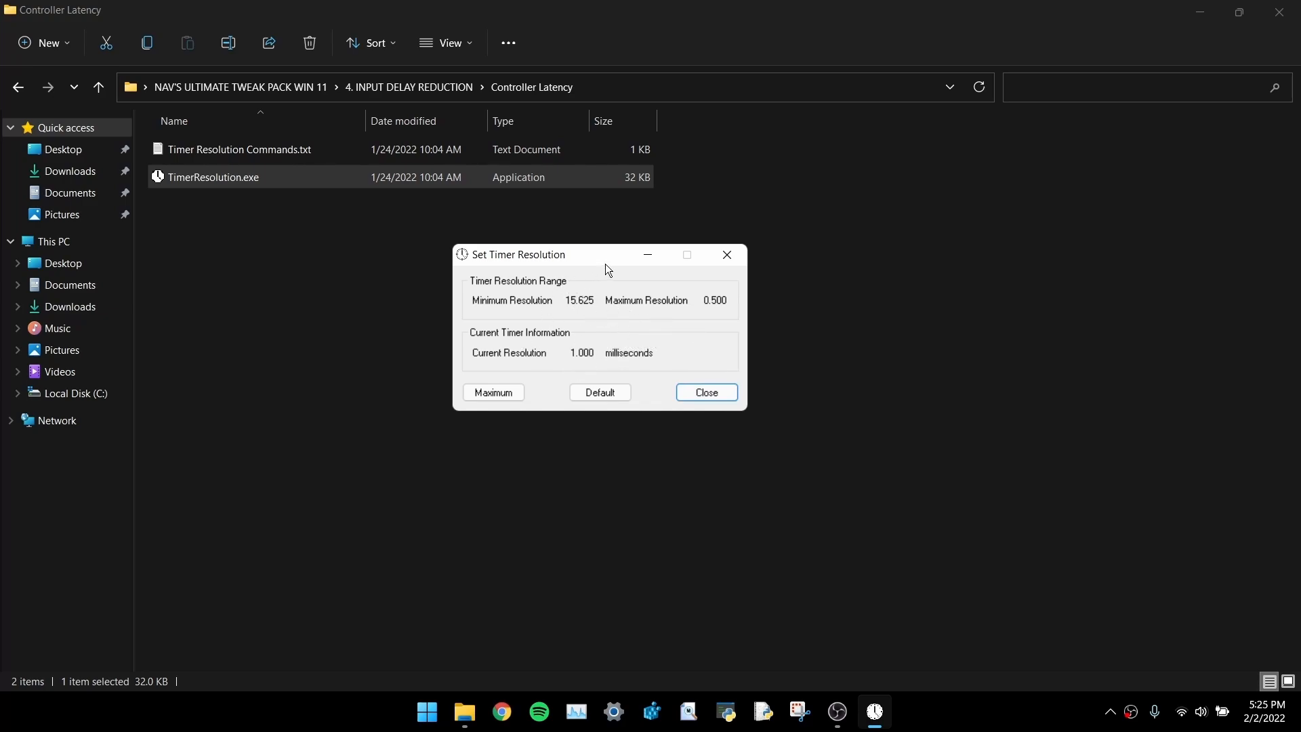
pyautogui.moveTo(566, 253); pyautogui.dragTo(622, 251)
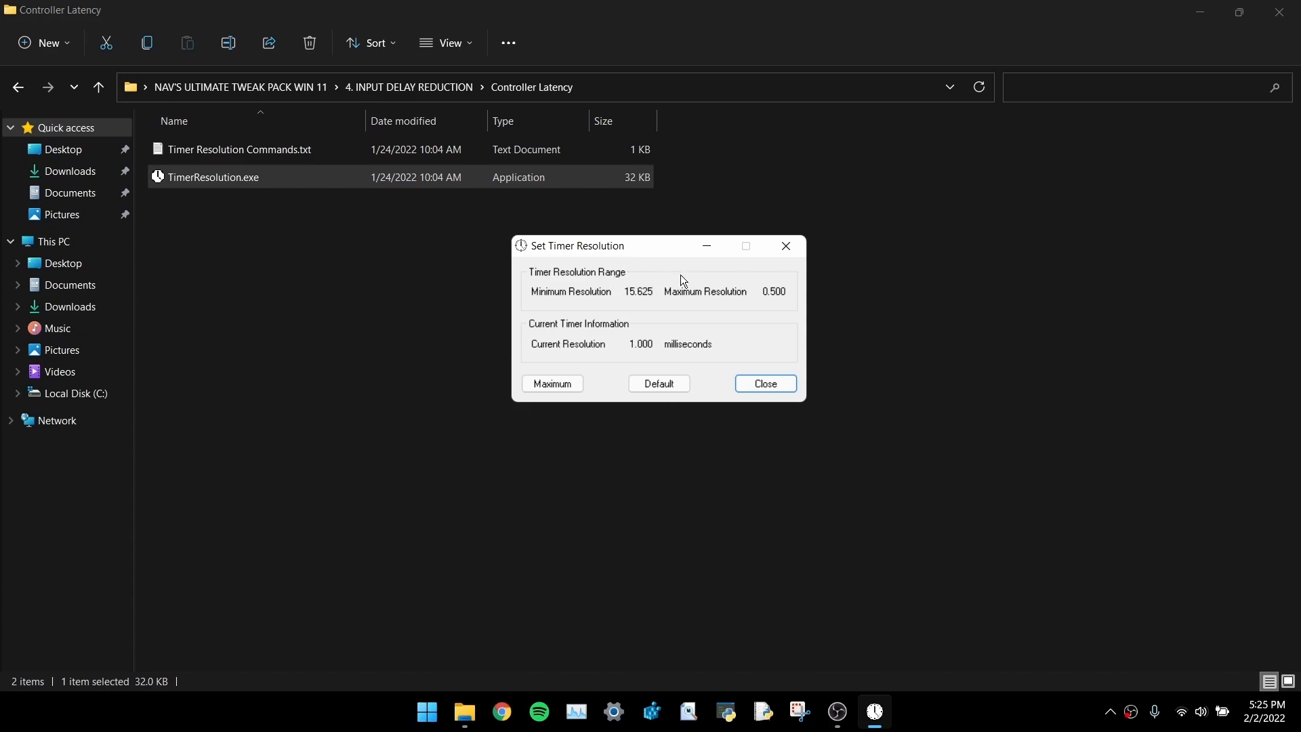
pyautogui.click(785, 248)
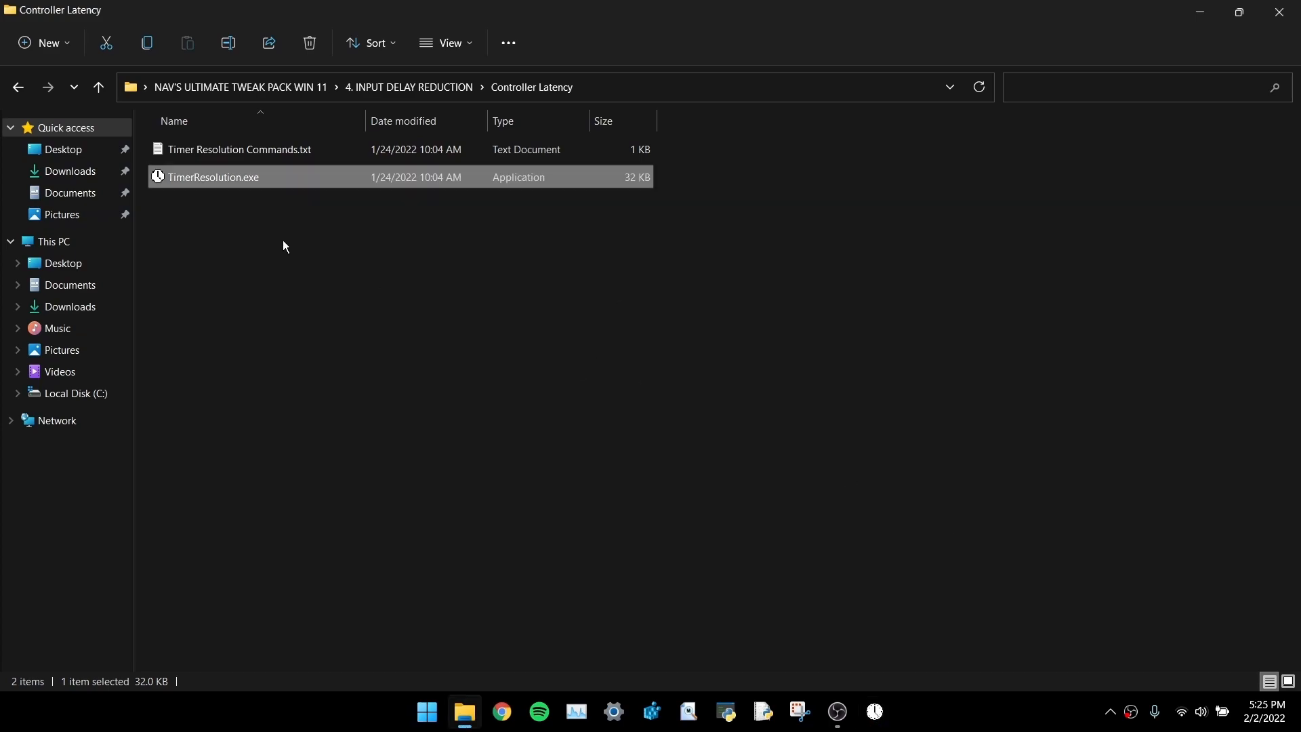
# Launch TimerResolution.exe, set the timer to its maximum resolution and minimize its window so it keeps running
pyautogui.doubleClick(238, 177)
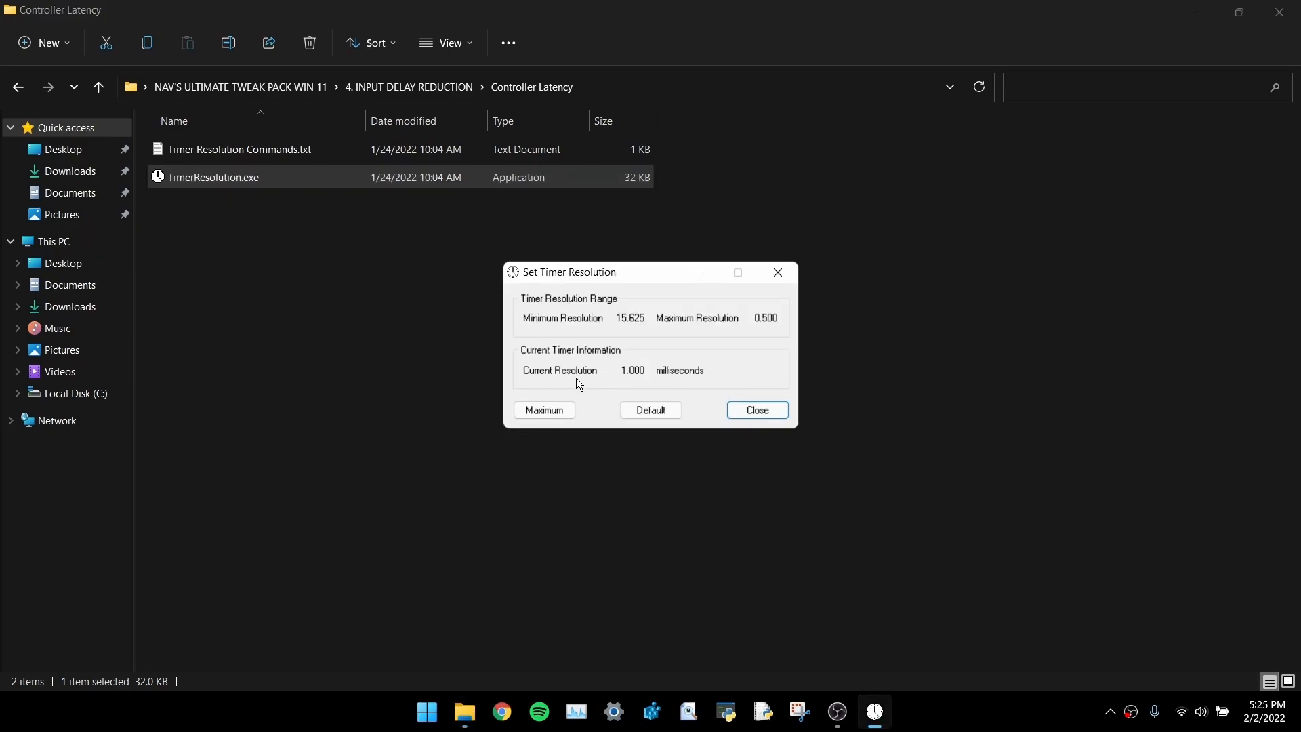
pyautogui.click(556, 410)
pyautogui.moveTo(619, 372); pyautogui.dragTo(656, 372)
pyautogui.doubleClick(641, 365)
pyautogui.click(634, 374)
pyautogui.click(532, 411)
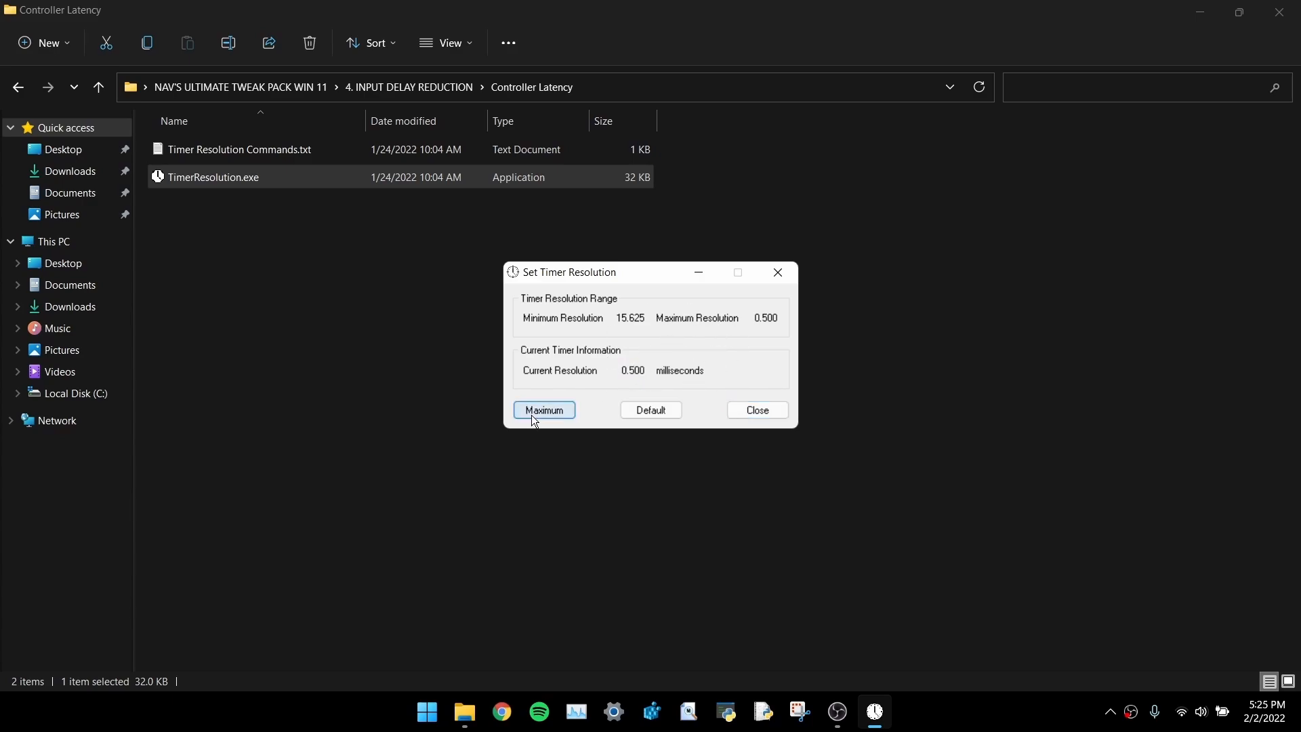
pyautogui.click(704, 272)
pyautogui.moveTo(875, 711)
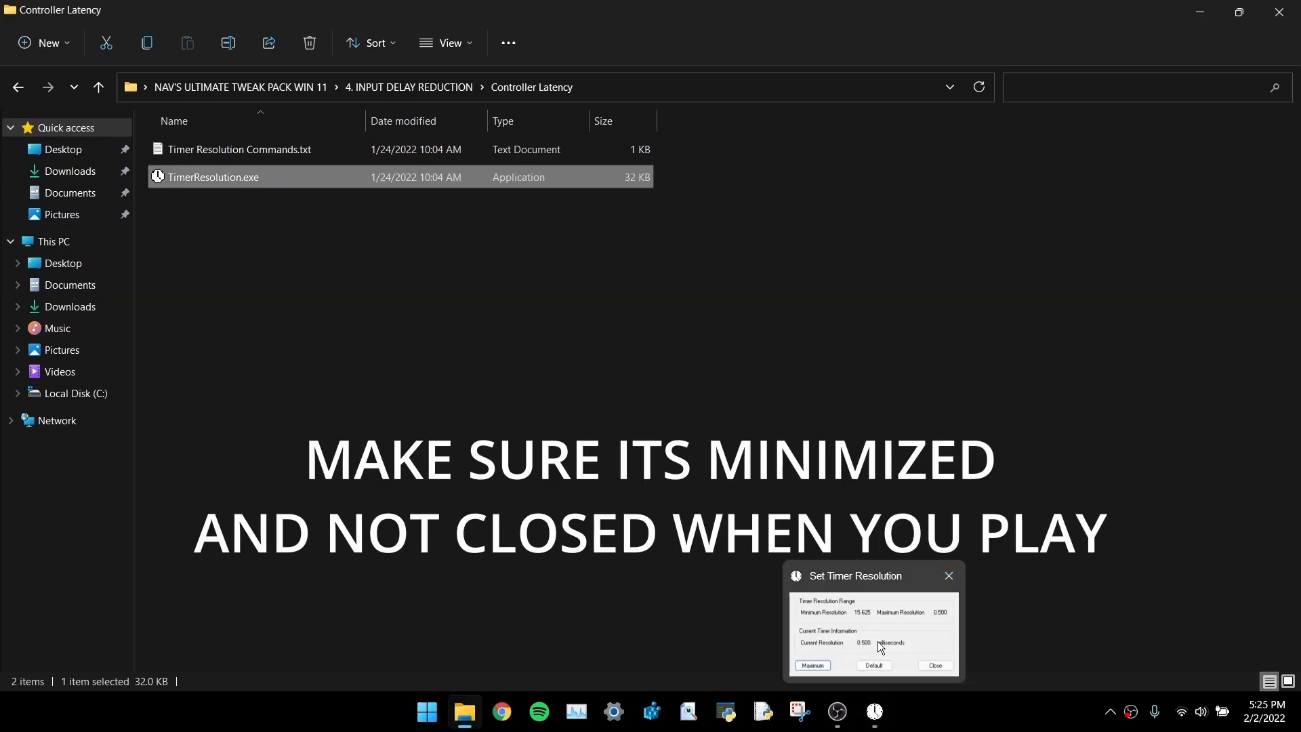
pyautogui.click(847, 447)
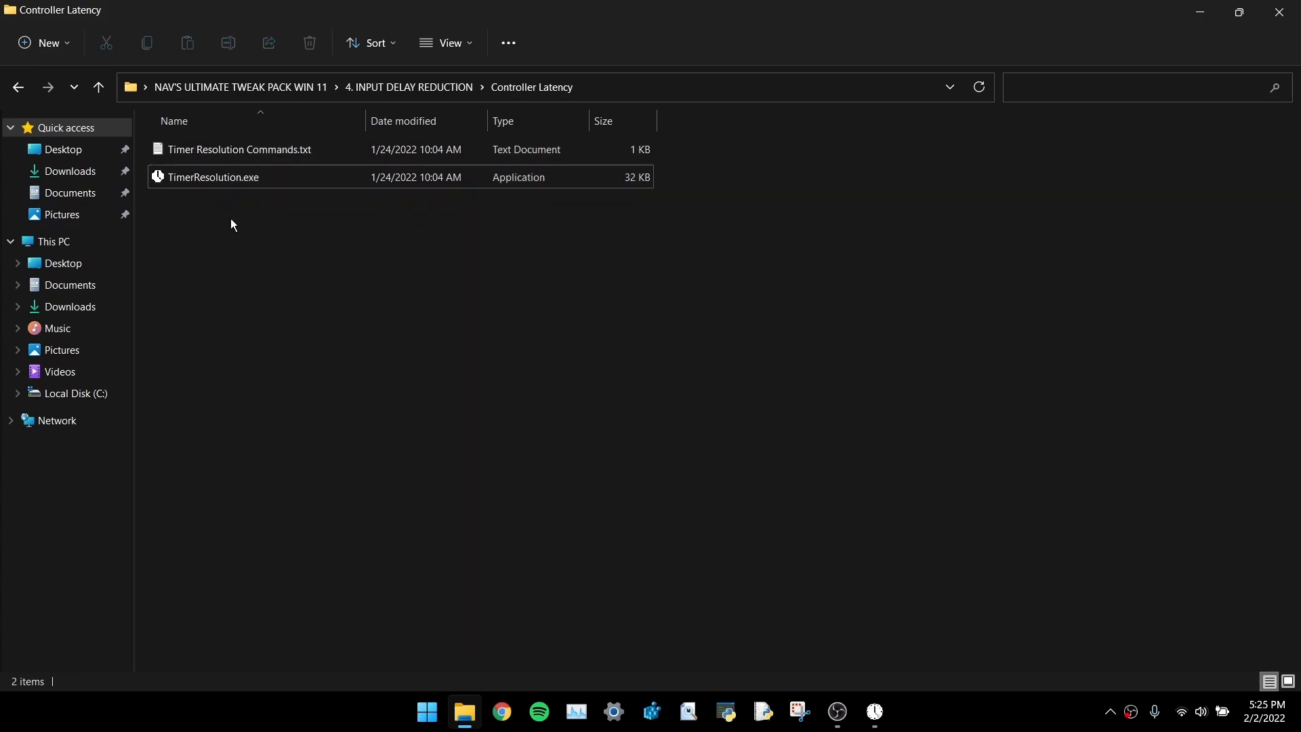
# Restore the Set Timer Resolution window, check the current resolution and minimize the window again
pyautogui.click(875, 712)
pyautogui.moveTo(626, 371); pyautogui.dragTo(687, 372)
pyautogui.click(644, 376)
pyautogui.click(713, 278)
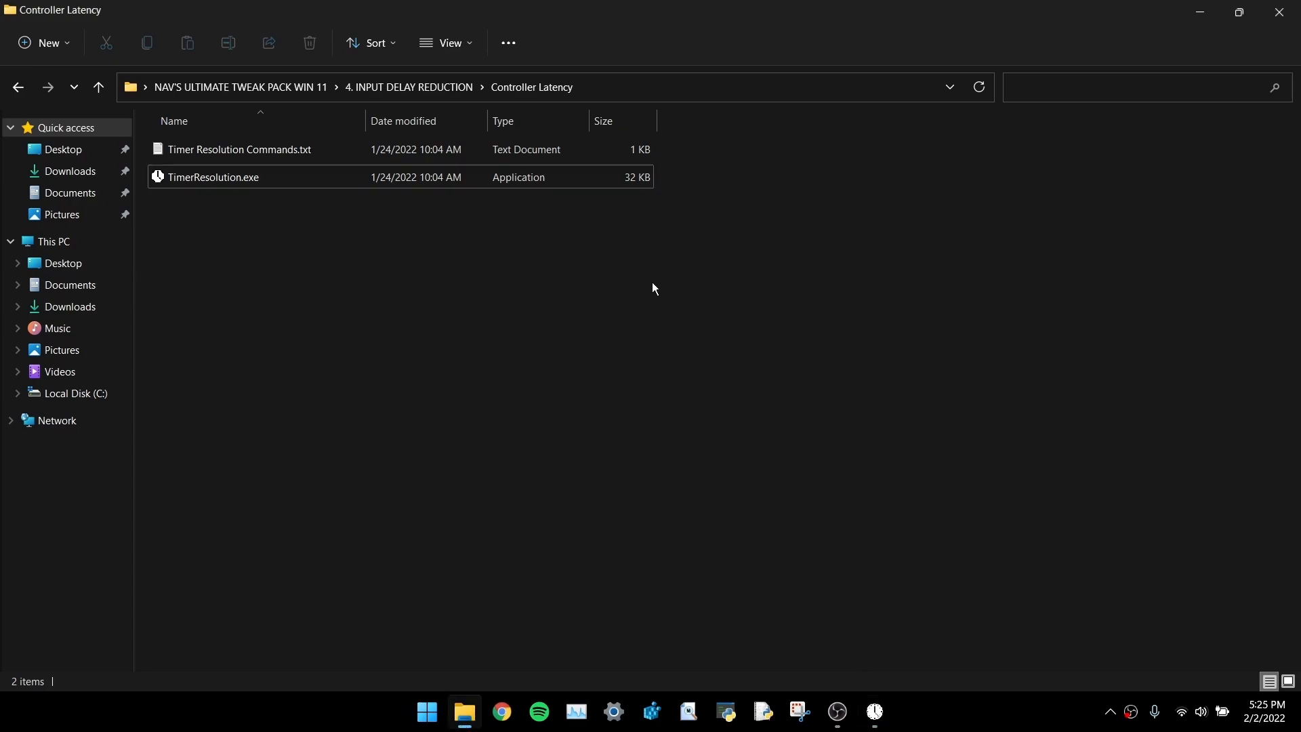
# Review the commands in Timer Resolution Commands.txt, close the file and open the Mouse & Keyboard Latency folder
pyautogui.doubleClick(245, 152)
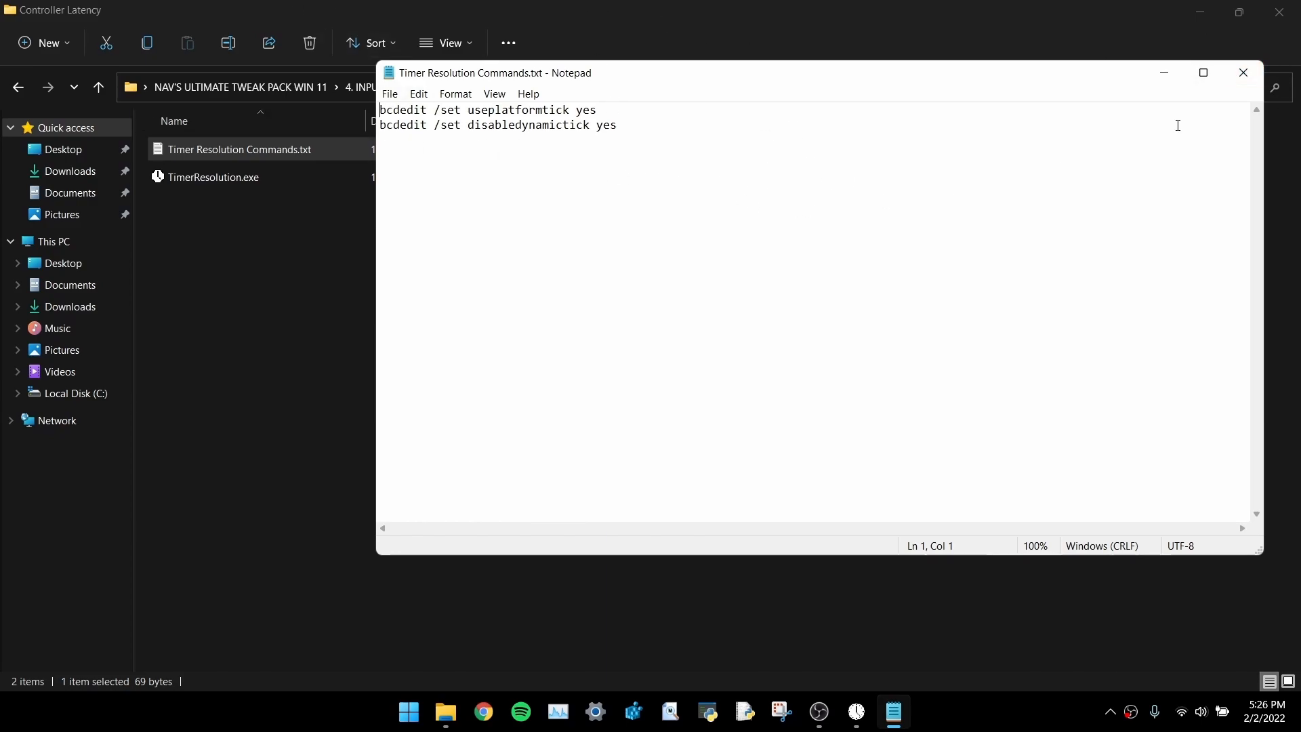
pyautogui.click(1235, 82)
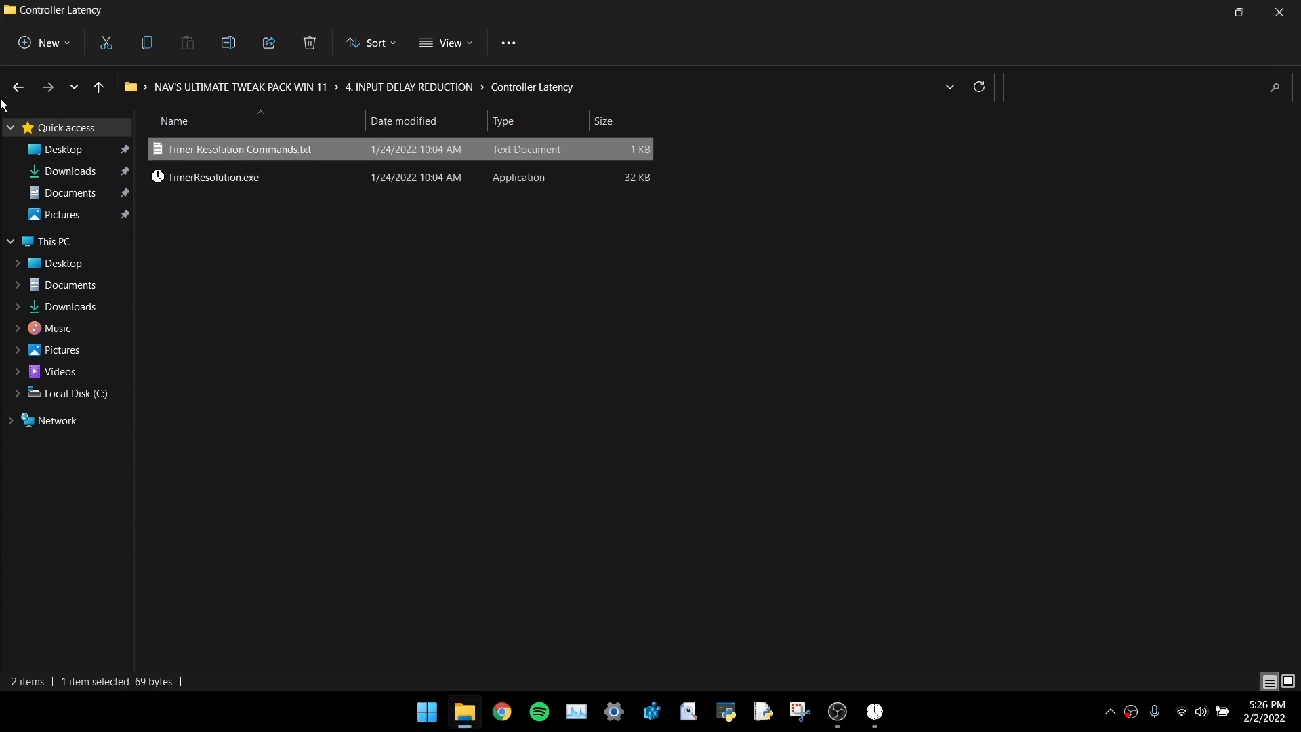
pyautogui.click(17, 87)
pyautogui.doubleClick(222, 174)
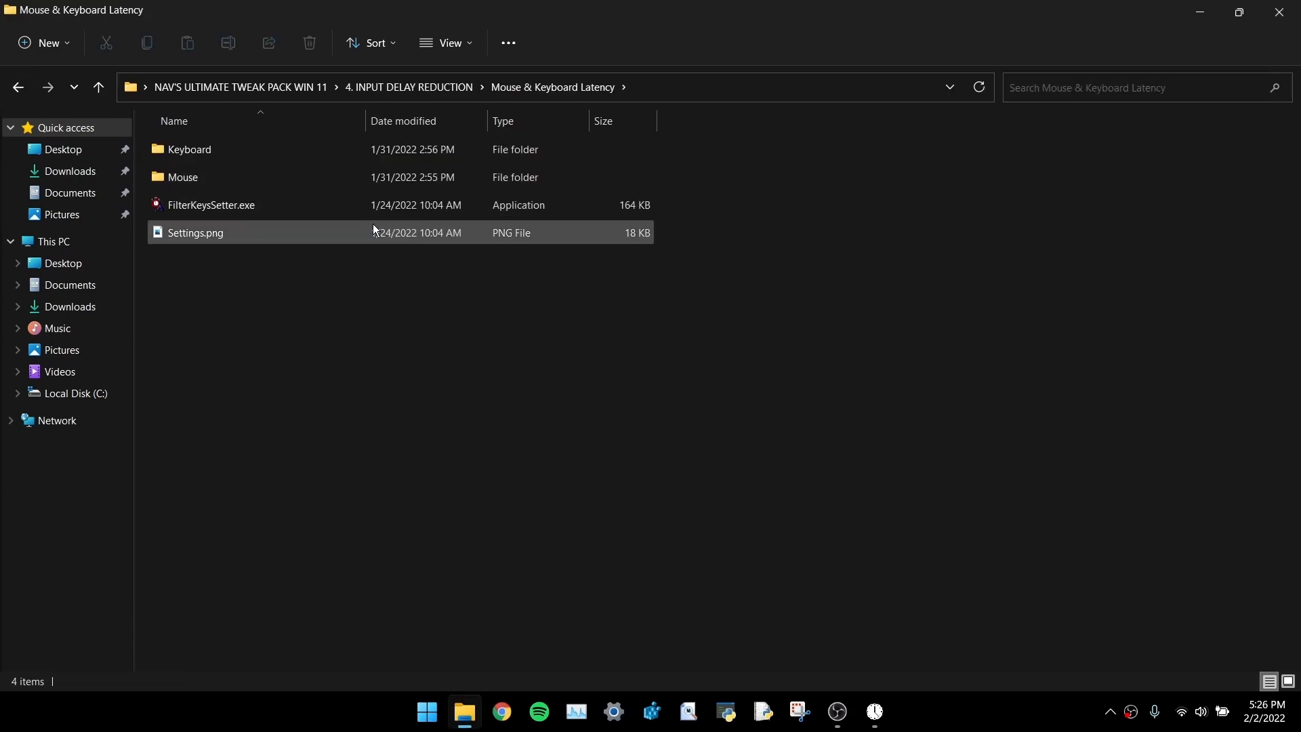
# Open the Keyboard folder and merge Keyboard tweak.reg into the registry, accepting the security and confirmation prompts
pyautogui.doubleClick(298, 152)
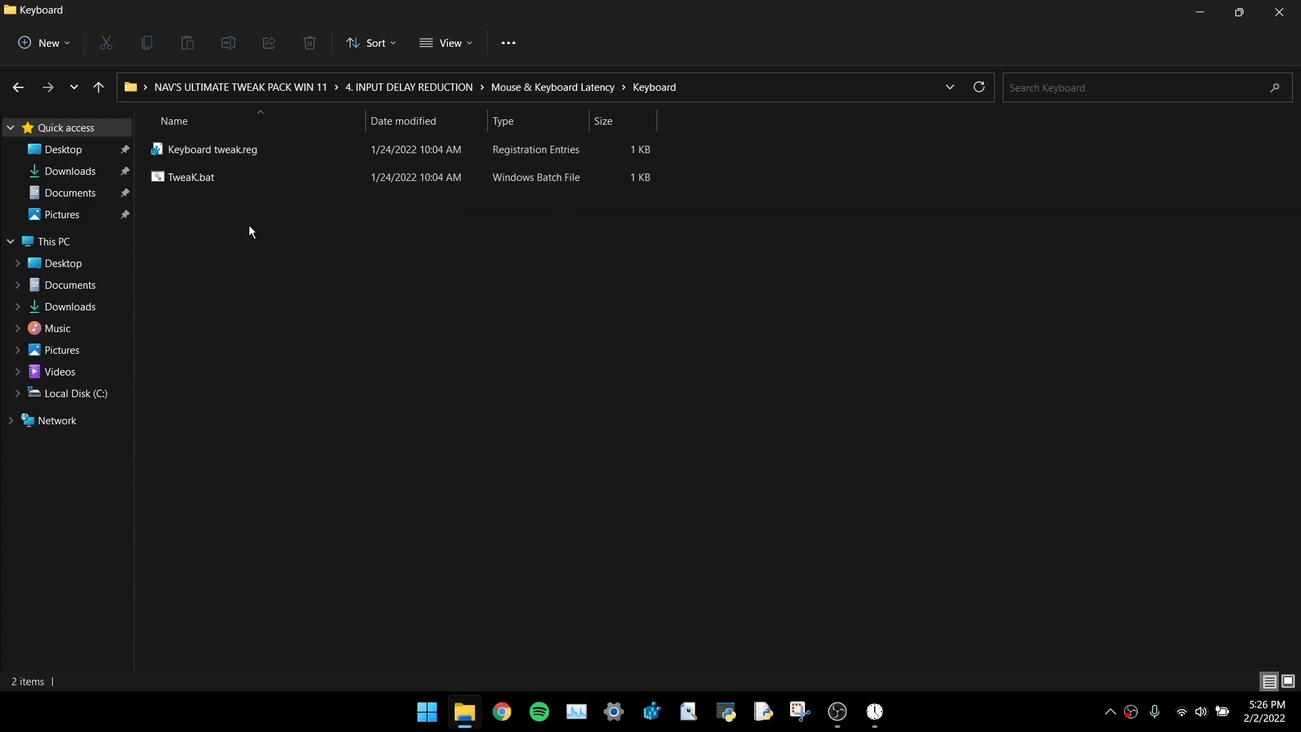
pyautogui.doubleClick(260, 151)
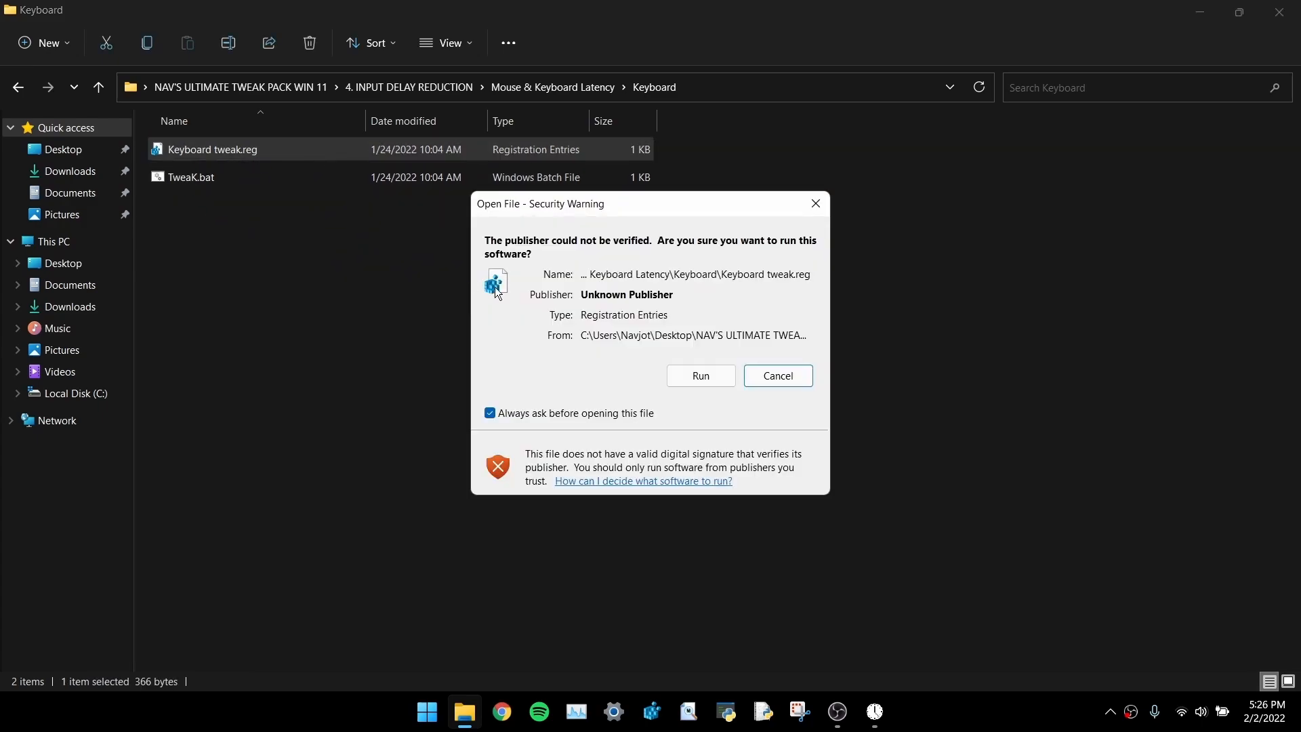
pyautogui.click(705, 377)
pyautogui.click(781, 389)
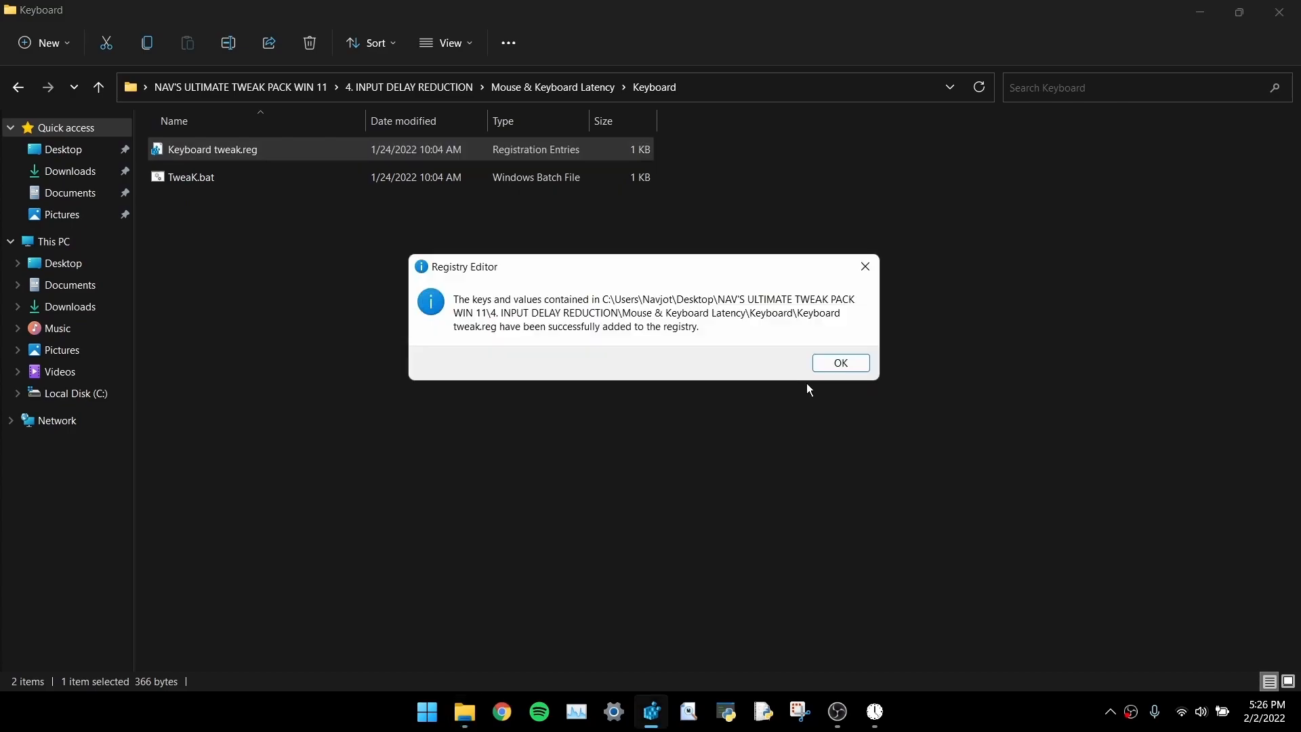
pyautogui.click(840, 362)
# Go back to open the Mouse folder and merge Mouse tweak.reg into the registry, accepting all prompts
pyautogui.click(17, 87)
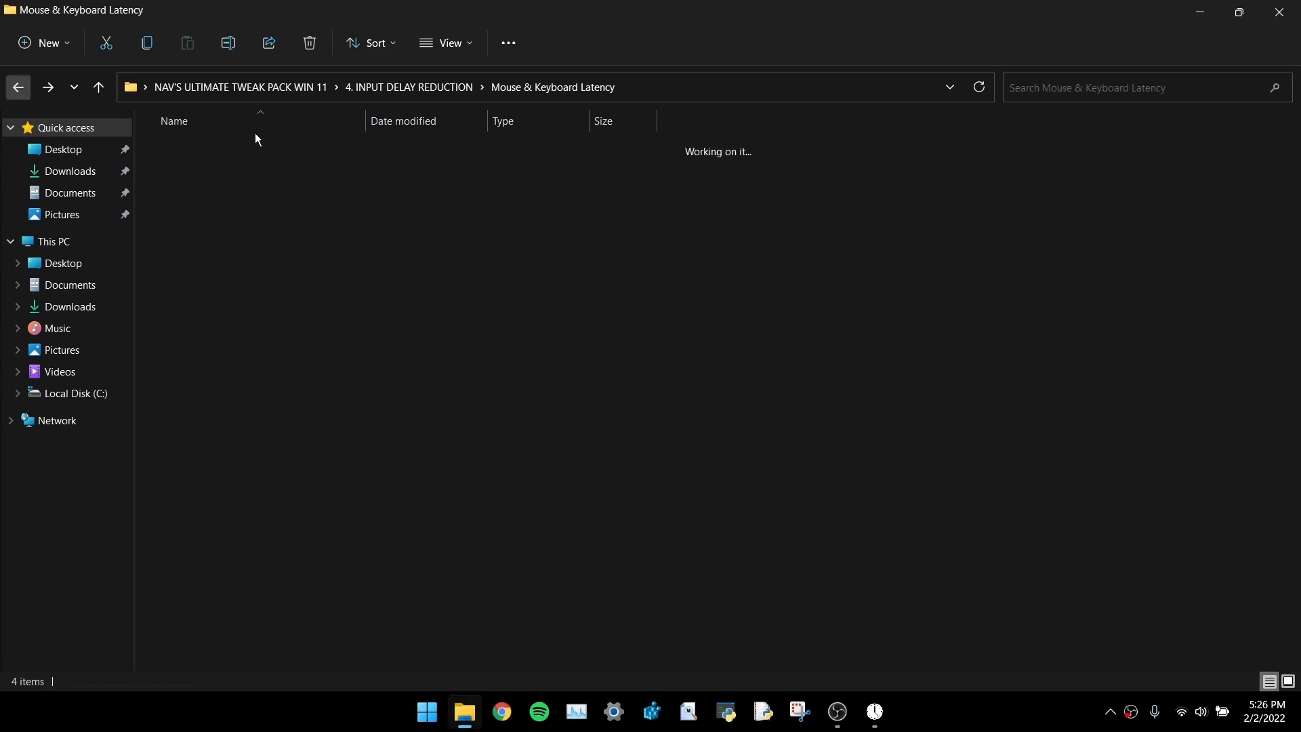
pyautogui.doubleClick(218, 176)
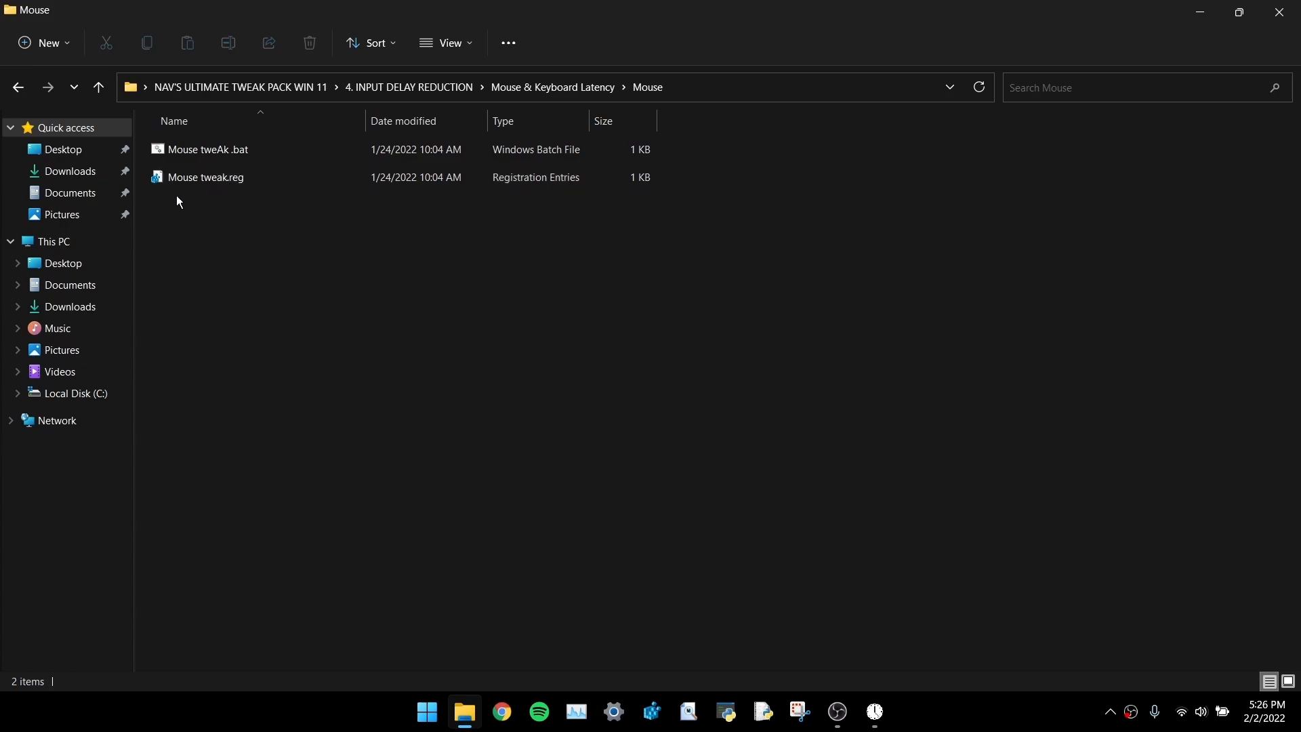
pyautogui.doubleClick(214, 178)
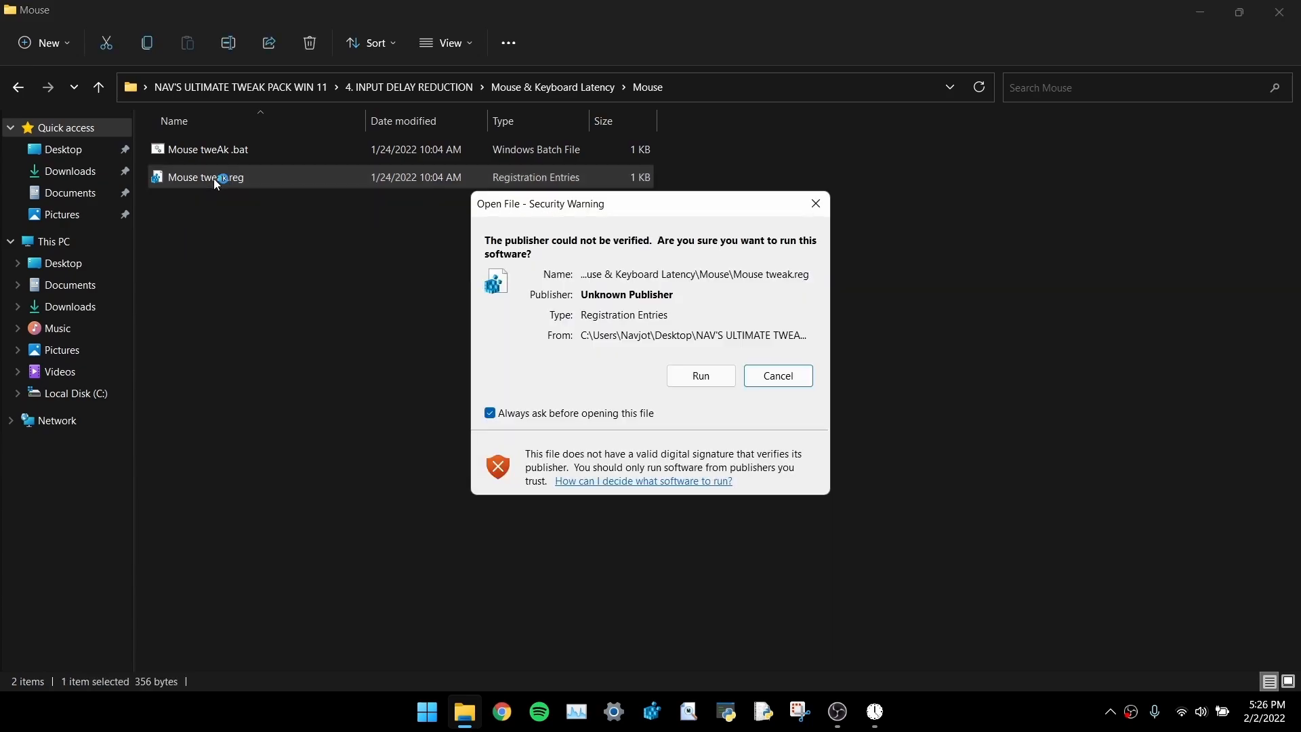
pyautogui.click(698, 377)
pyautogui.click(772, 394)
pyautogui.click(839, 369)
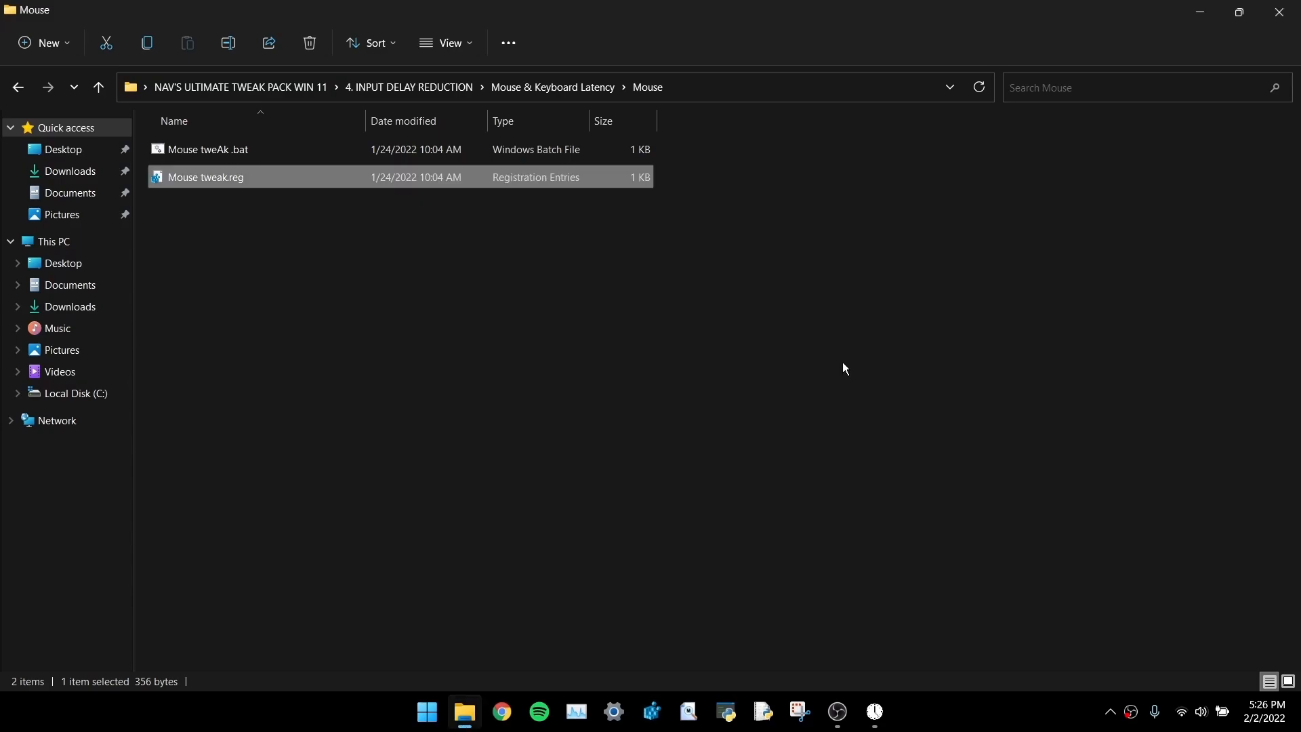
pyautogui.click(18, 88)
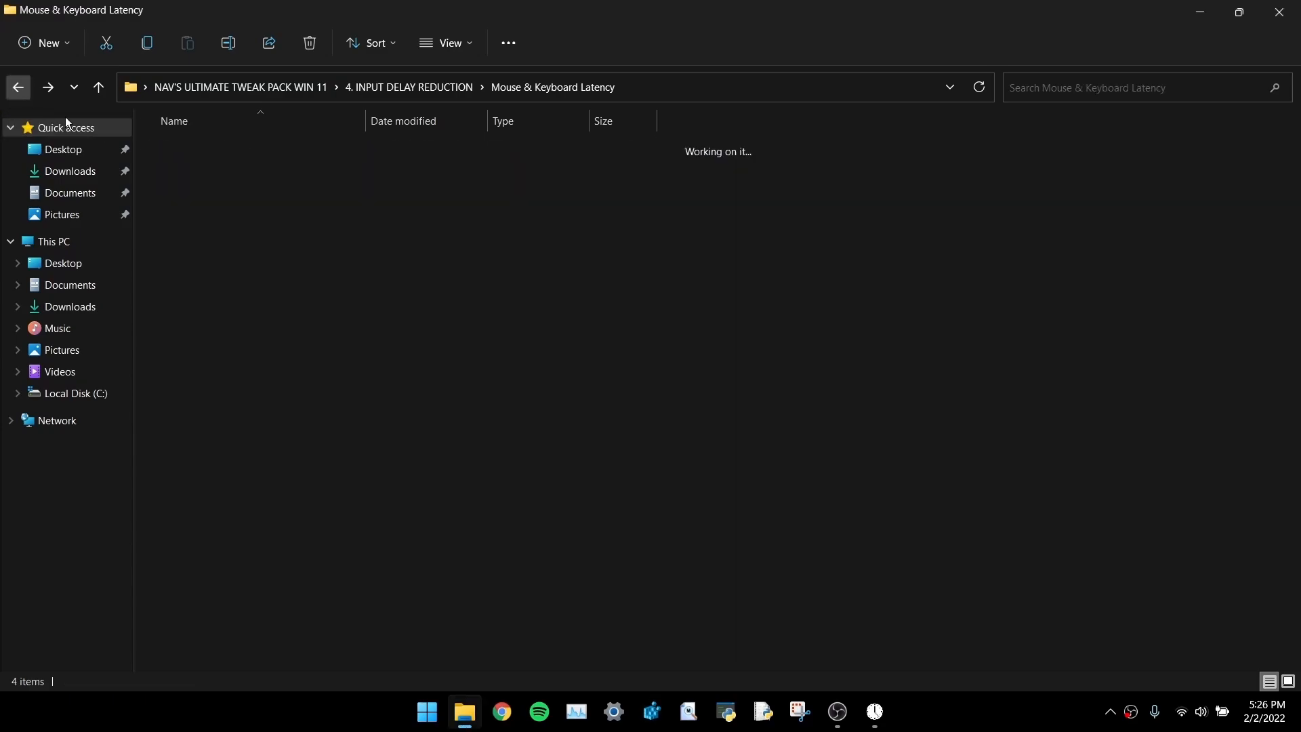
pyautogui.click(45, 88)
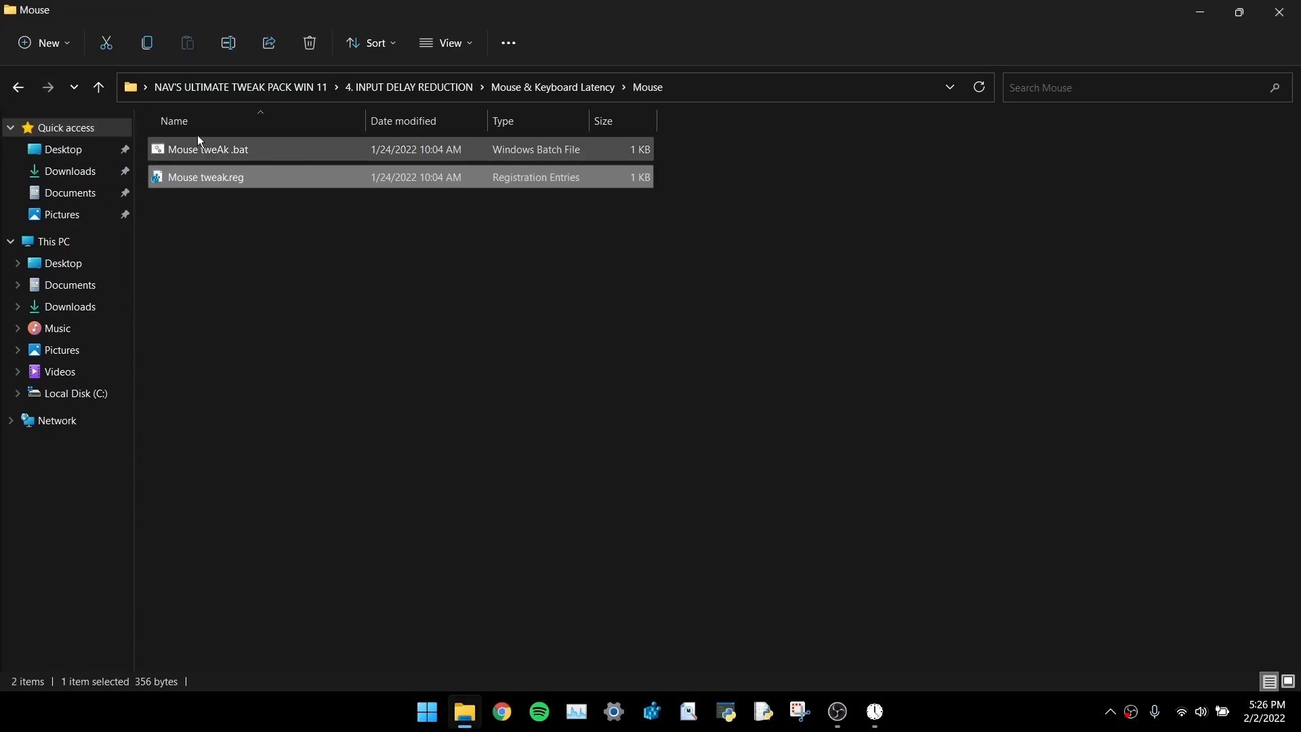
pyautogui.click(18, 88)
pyautogui.click(52, 94)
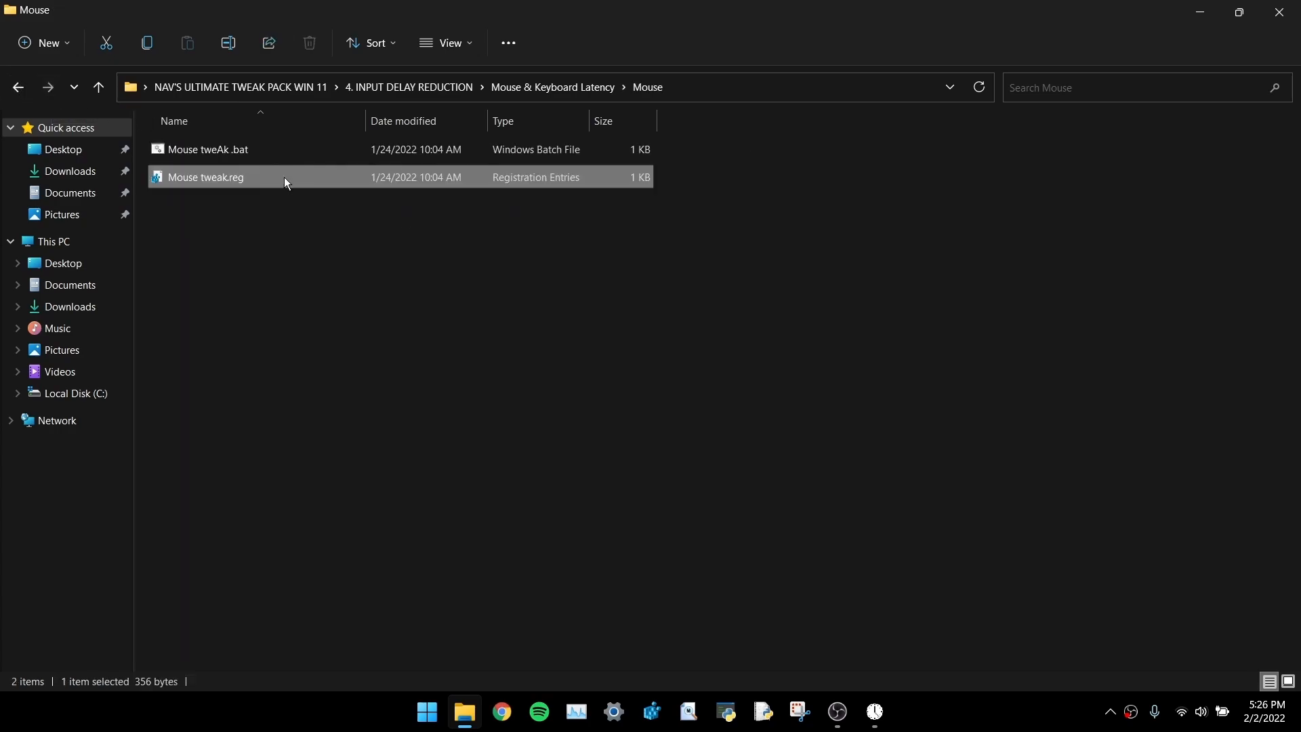
pyautogui.click(282, 157)
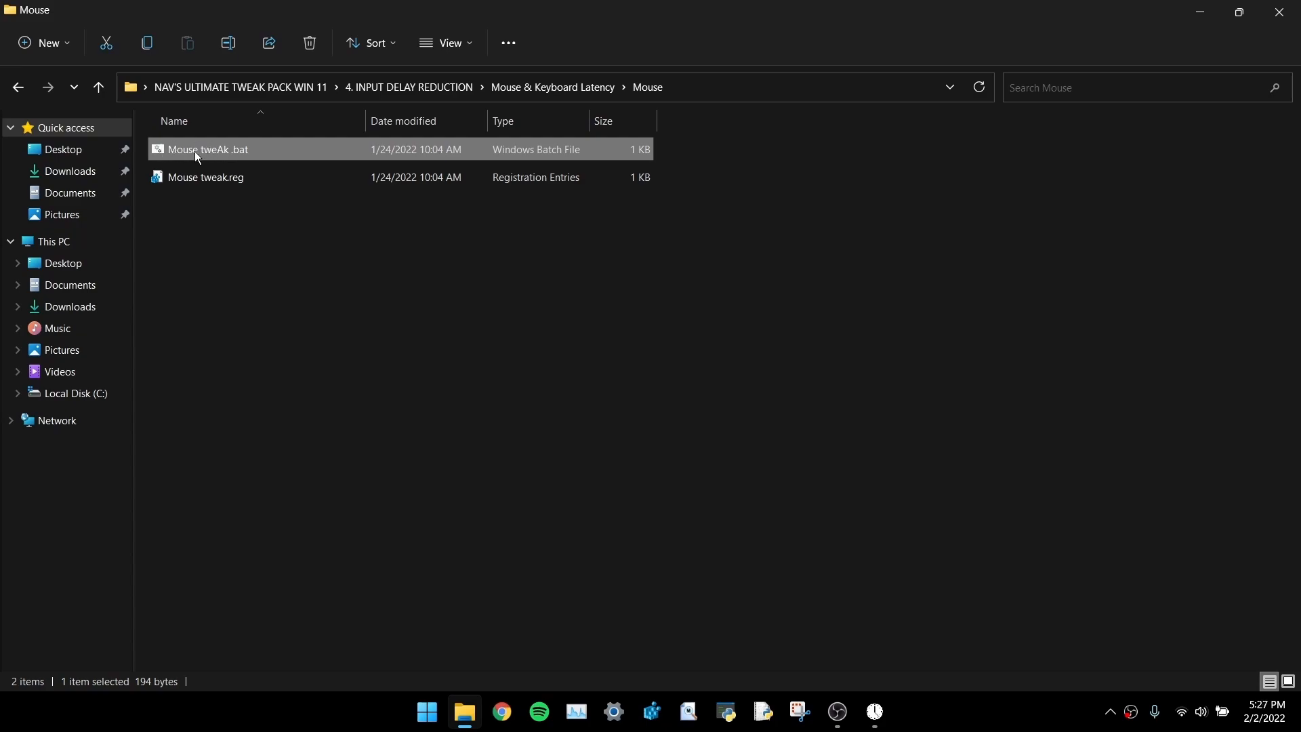
# Launch FilterKeysSetter.exe from the Mouse & Keyboard Latency folder and place its window beside the opened Settings.png reference image
pyautogui.click(18, 89)
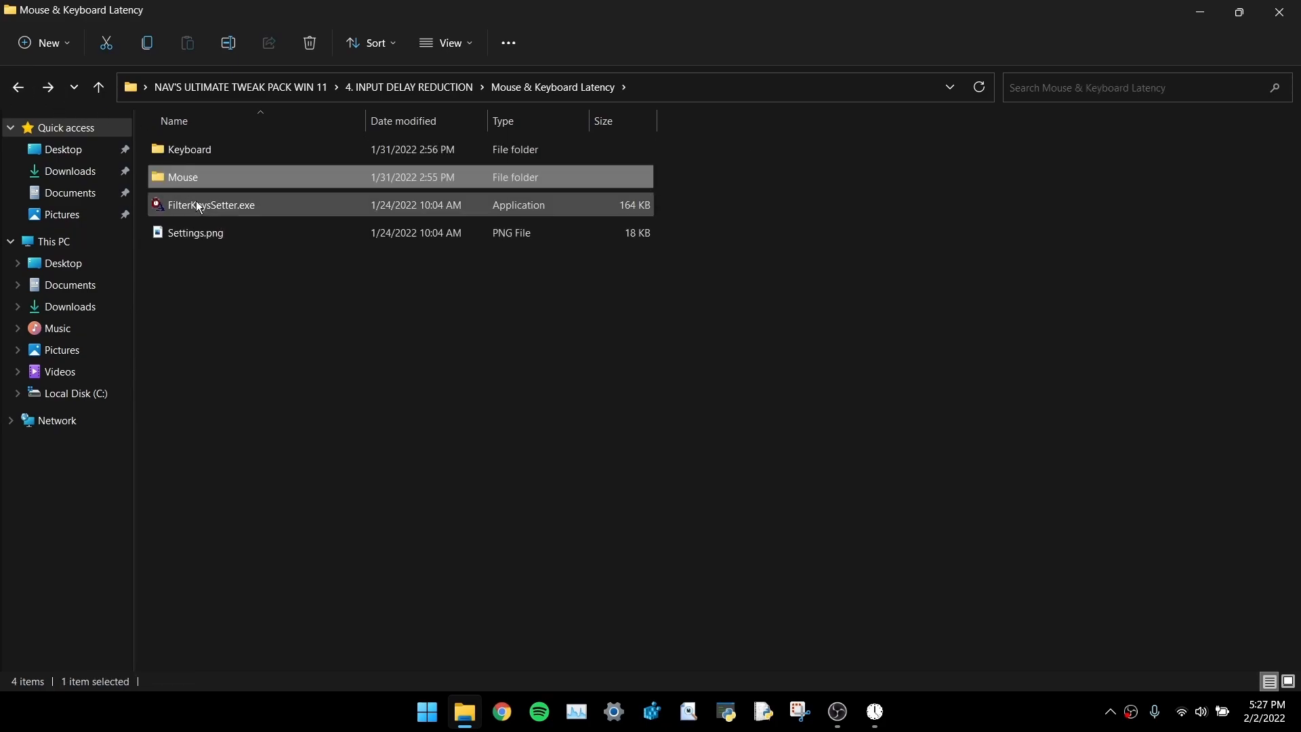
pyautogui.doubleClick(272, 208)
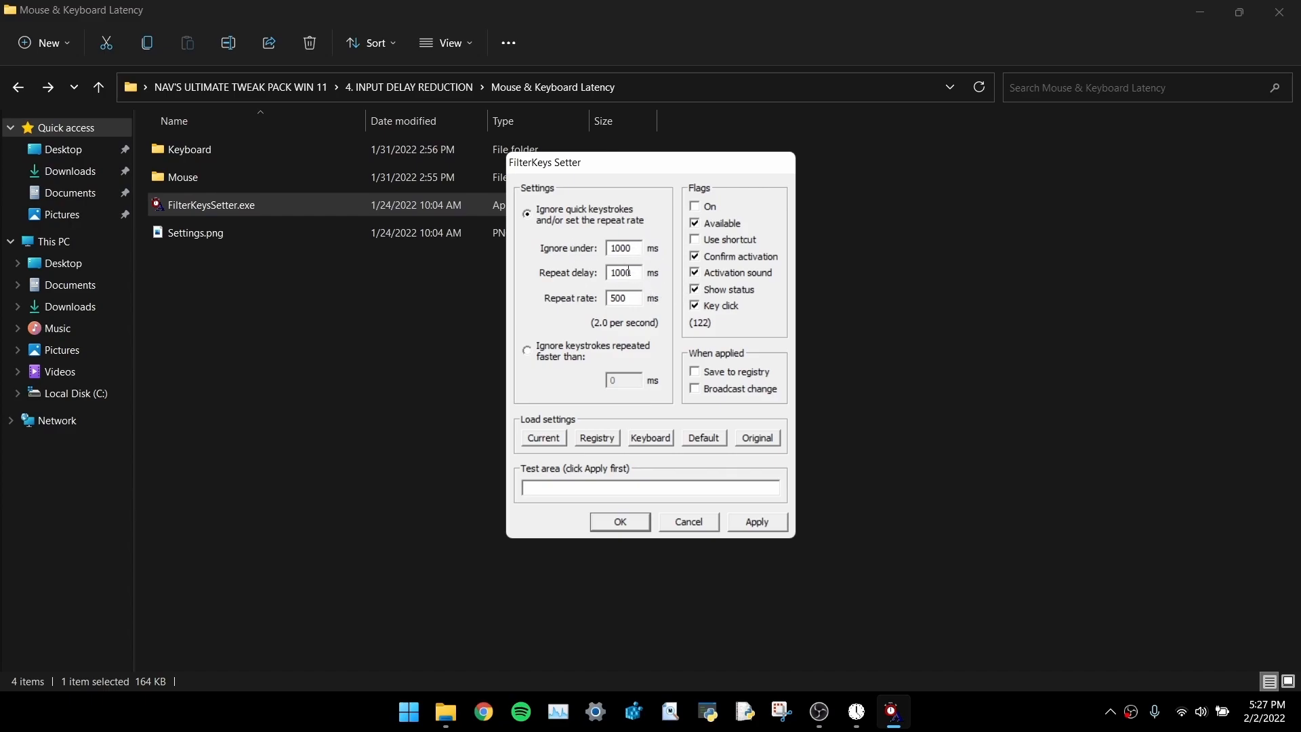
pyautogui.doubleClick(331, 229)
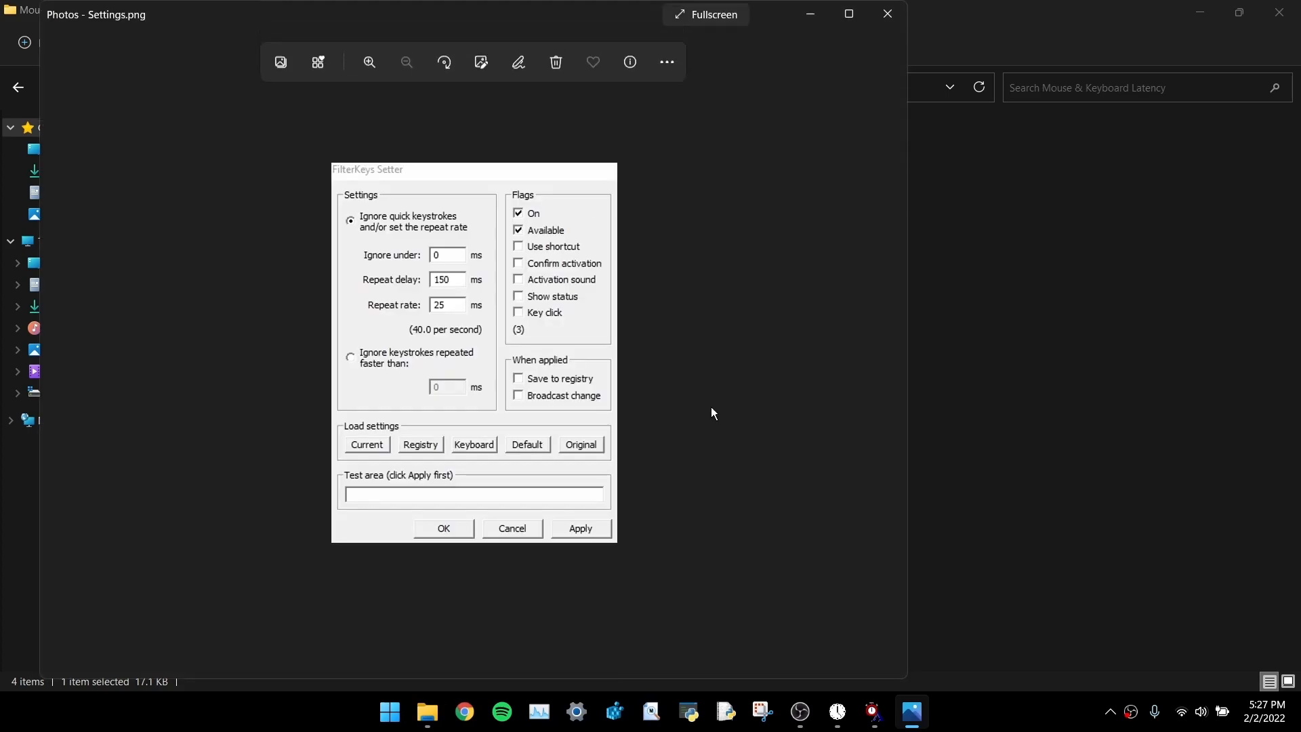
pyautogui.click(886, 714)
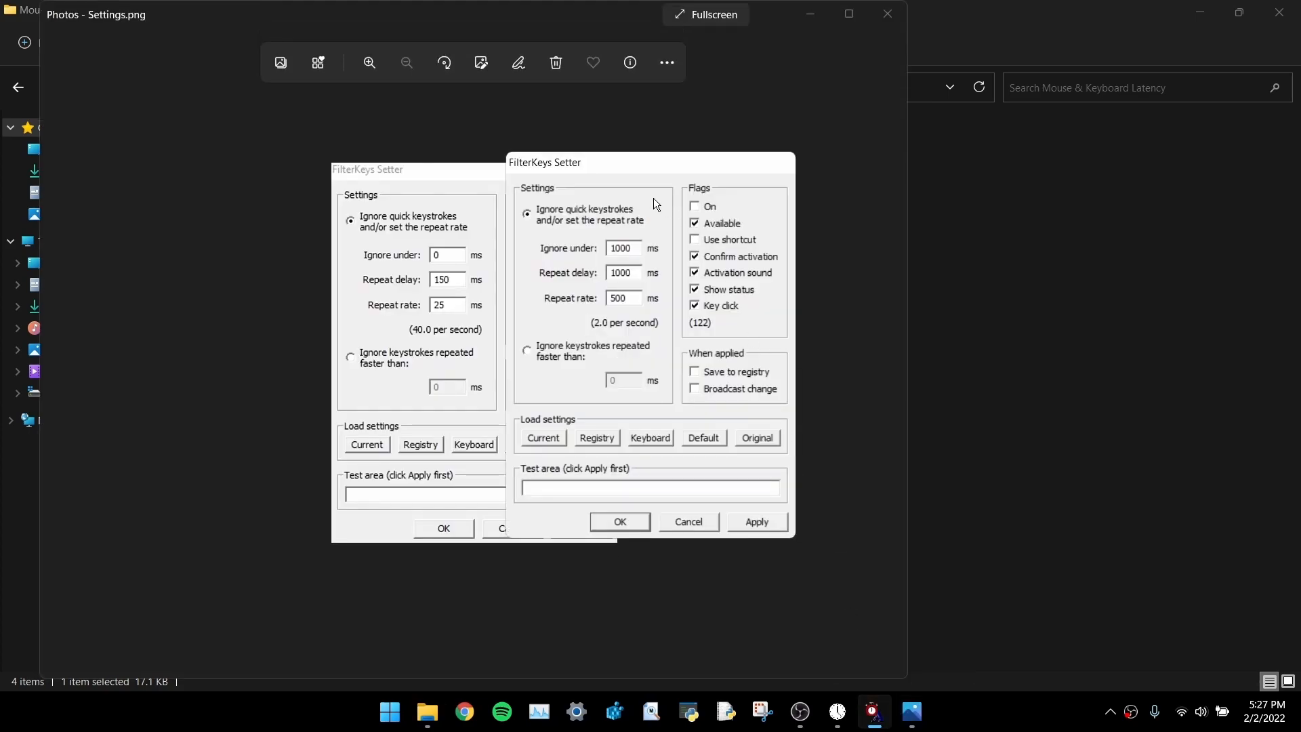
pyautogui.moveTo(626, 161); pyautogui.dragTo(937, 156)
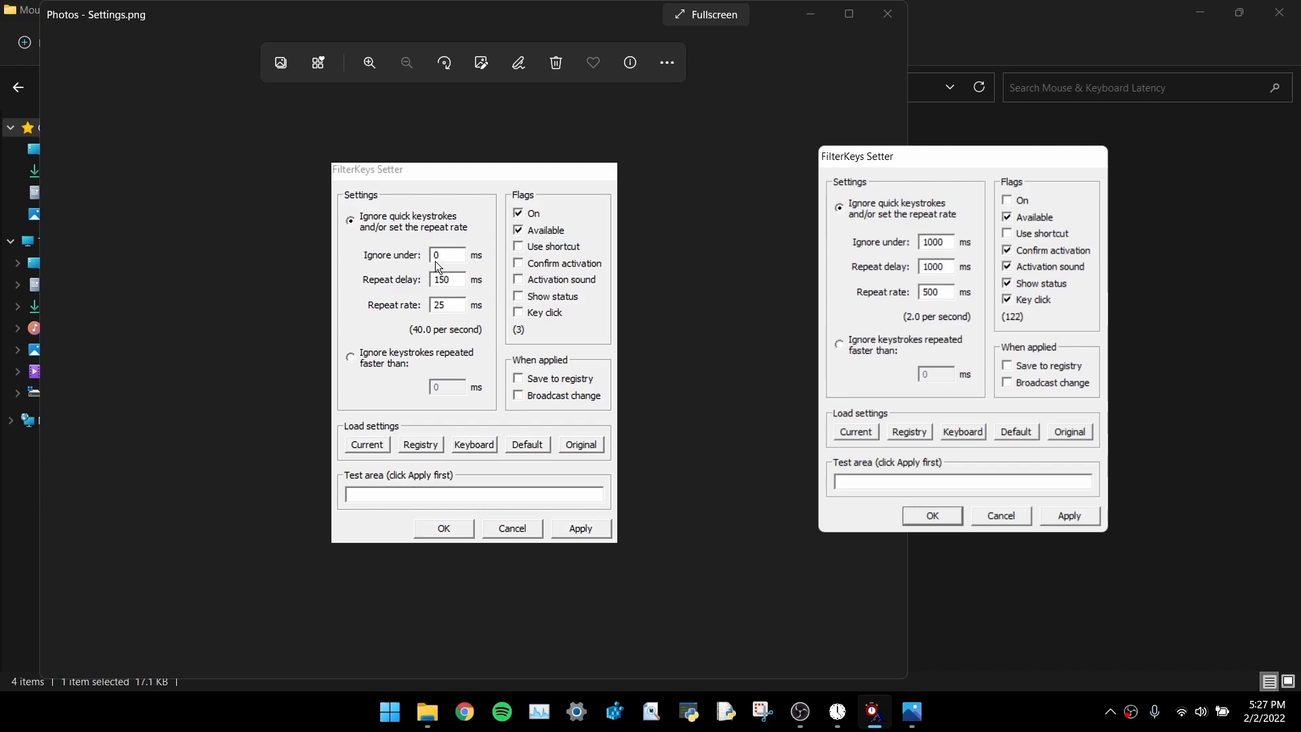
# Set FilterKeys to ignore keystrokes under 0 ms, with a repeat delay of 150 ms and a repeat rate of 25 ms
pyautogui.doubleClick(938, 241)
pyautogui.write('0')
pyautogui.doubleClick(953, 266)
pyautogui.write('159')
pyautogui.moveTo(945, 292); pyautogui.dragTo(893, 293)
pyautogui.write('25')
# Disable the Confirm activation, Activation sound, Show status and Key click flags, enable On, and apply and confirm the FilterKeys settings
pyautogui.click(1007, 250)
pyautogui.click(1006, 273)
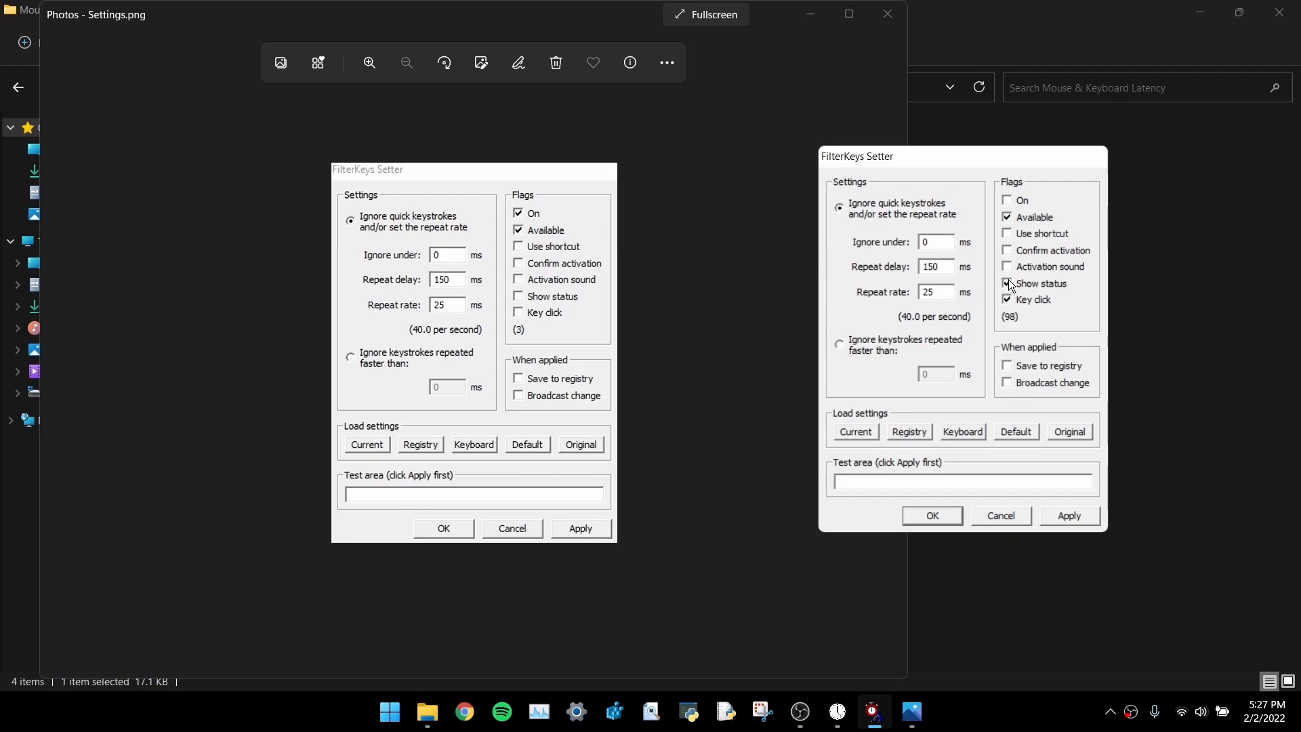
pyautogui.click(1007, 202)
pyautogui.click(1067, 513)
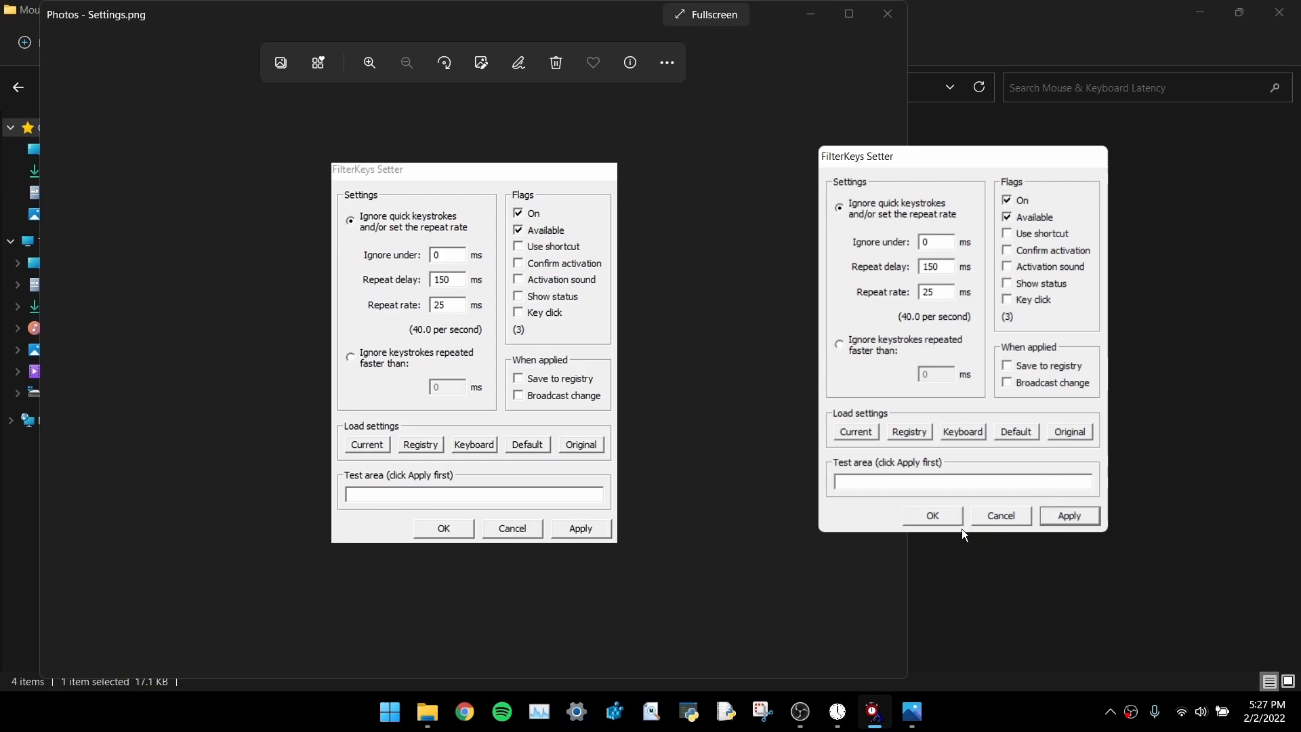
pyautogui.click(932, 515)
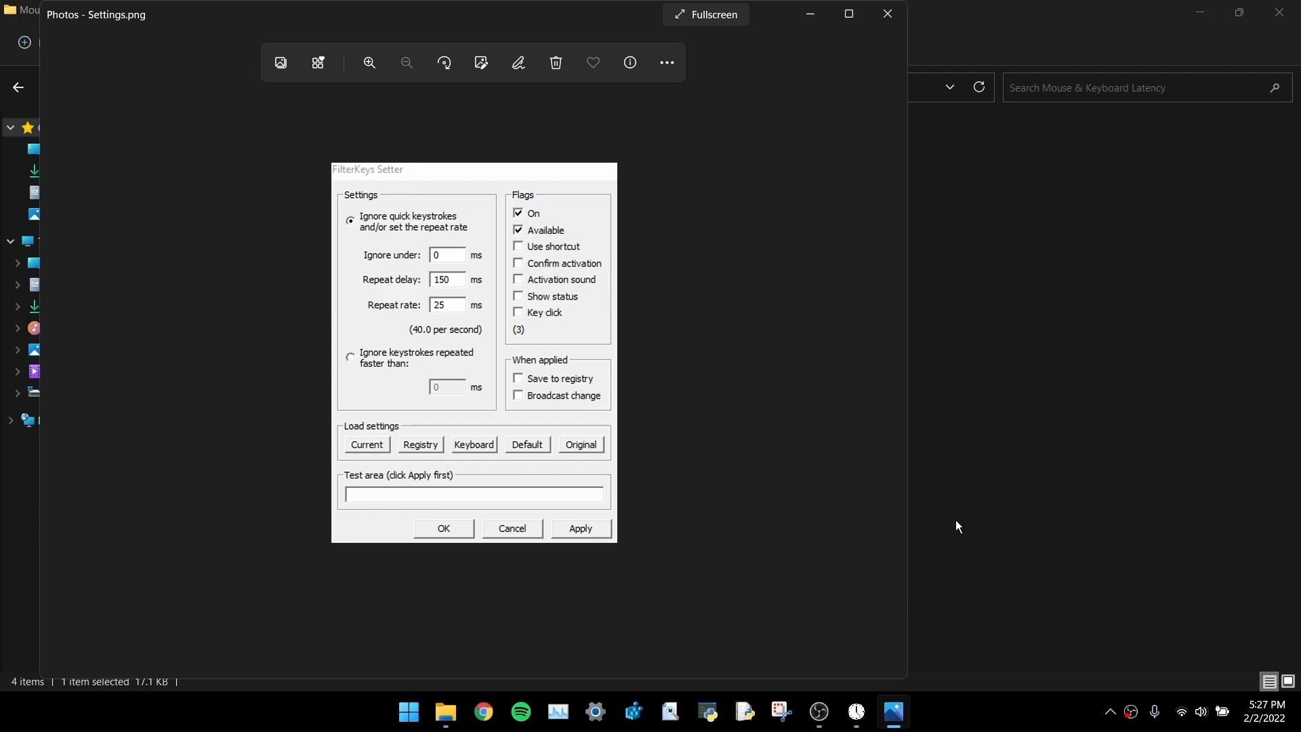
# Close Settings.png, reopen it to check the reference FilterKeys settings, and close it again
pyautogui.click(884, 18)
pyautogui.doubleClick(209, 234)
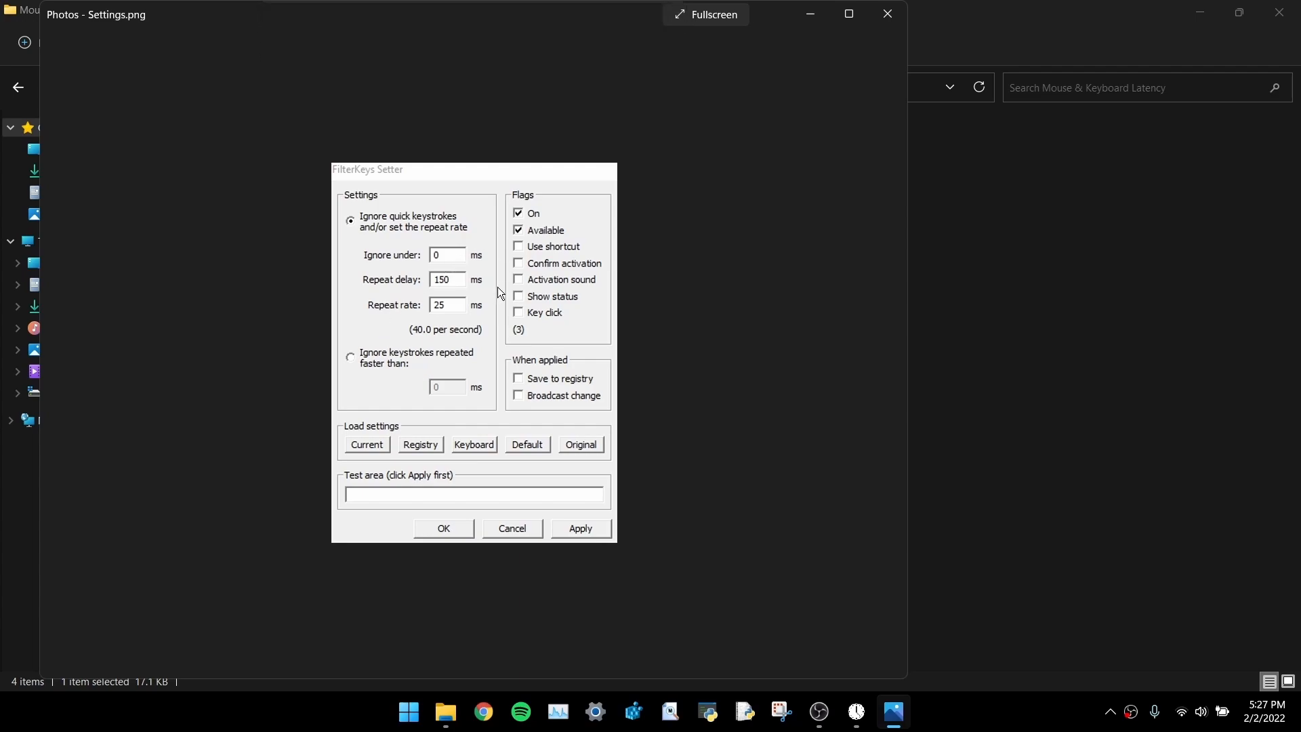
pyautogui.click(887, 14)
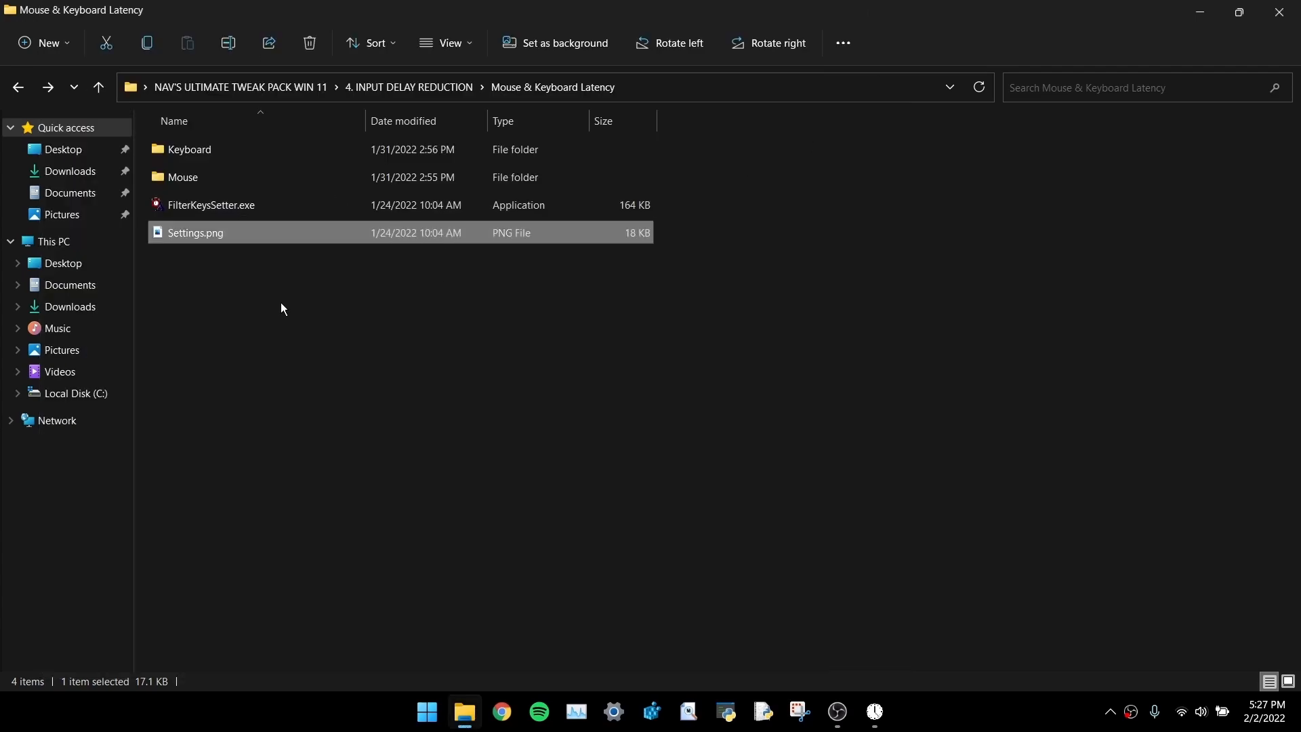
# Return to 4. INPUT DELAY REDUCTION and open the ISLC v1.0.2.5 folder inside PROGRAMS TO REDUCE INPUT DELAY
pyautogui.click(19, 87)
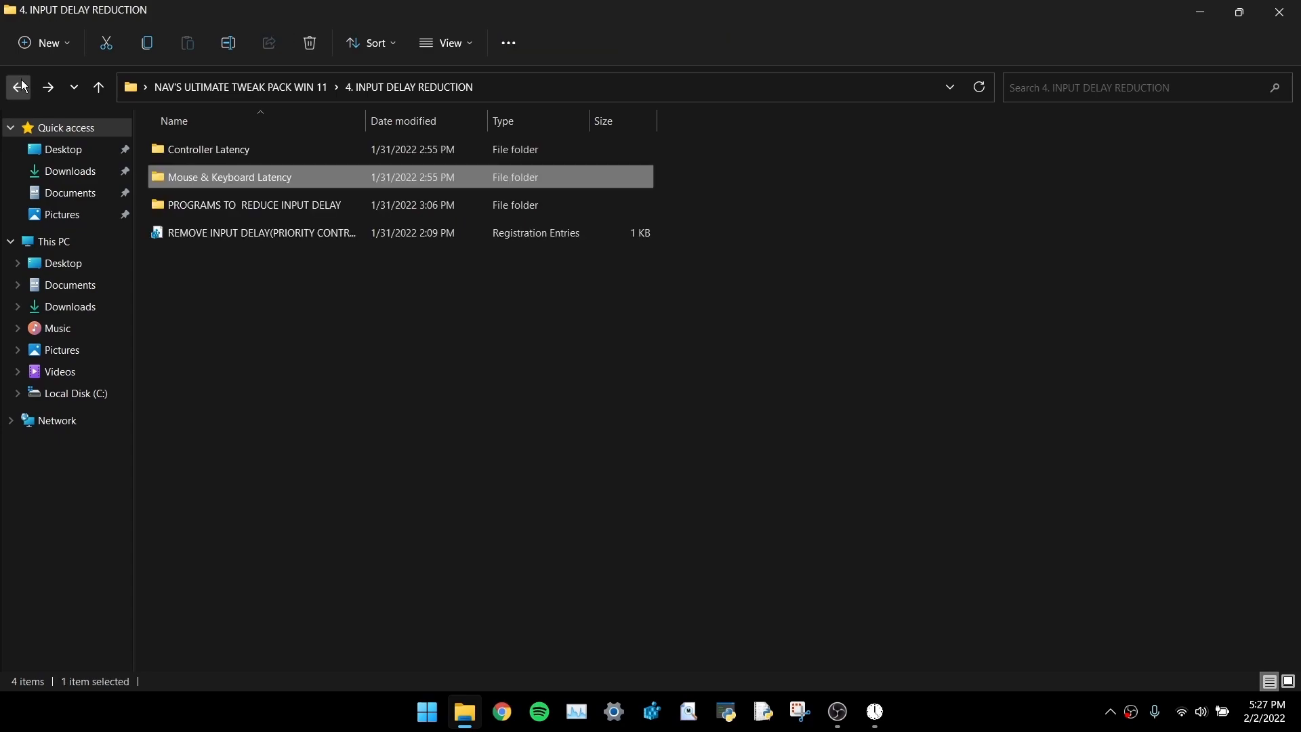
pyautogui.click(216, 208)
pyautogui.doubleClick(232, 208)
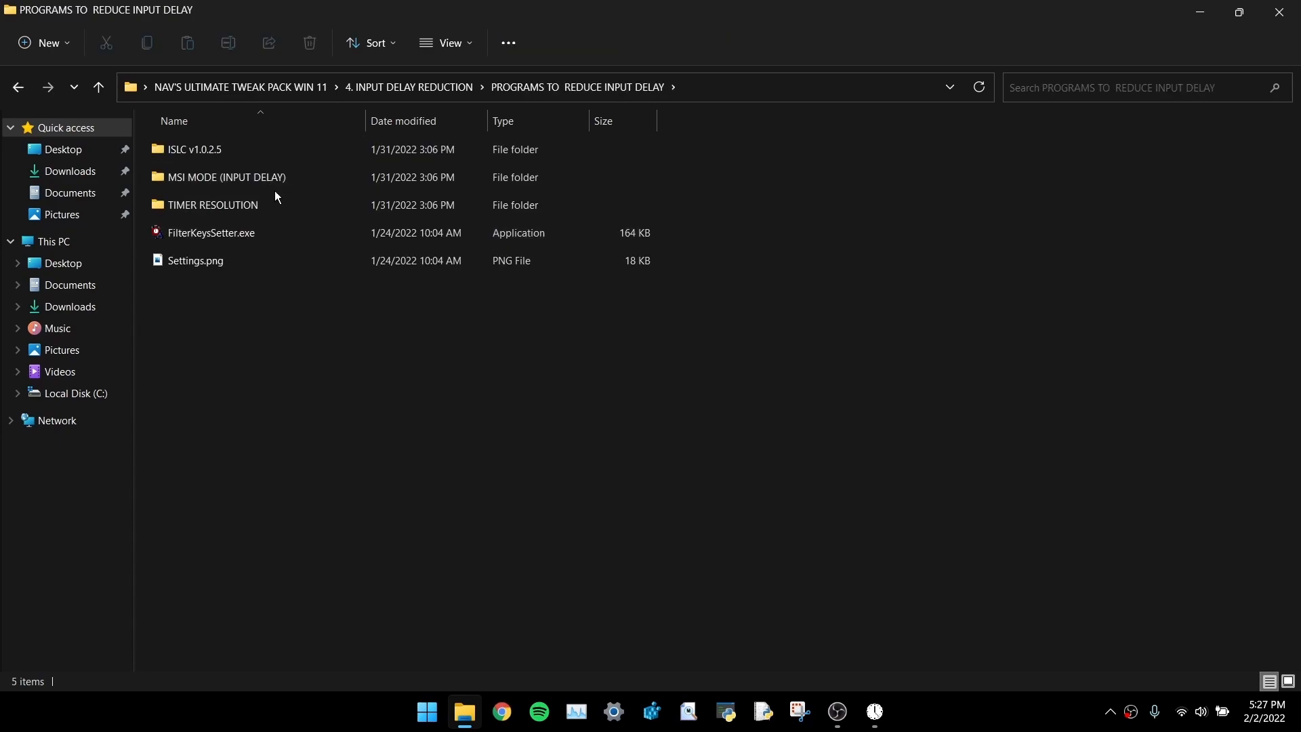
pyautogui.doubleClick(230, 149)
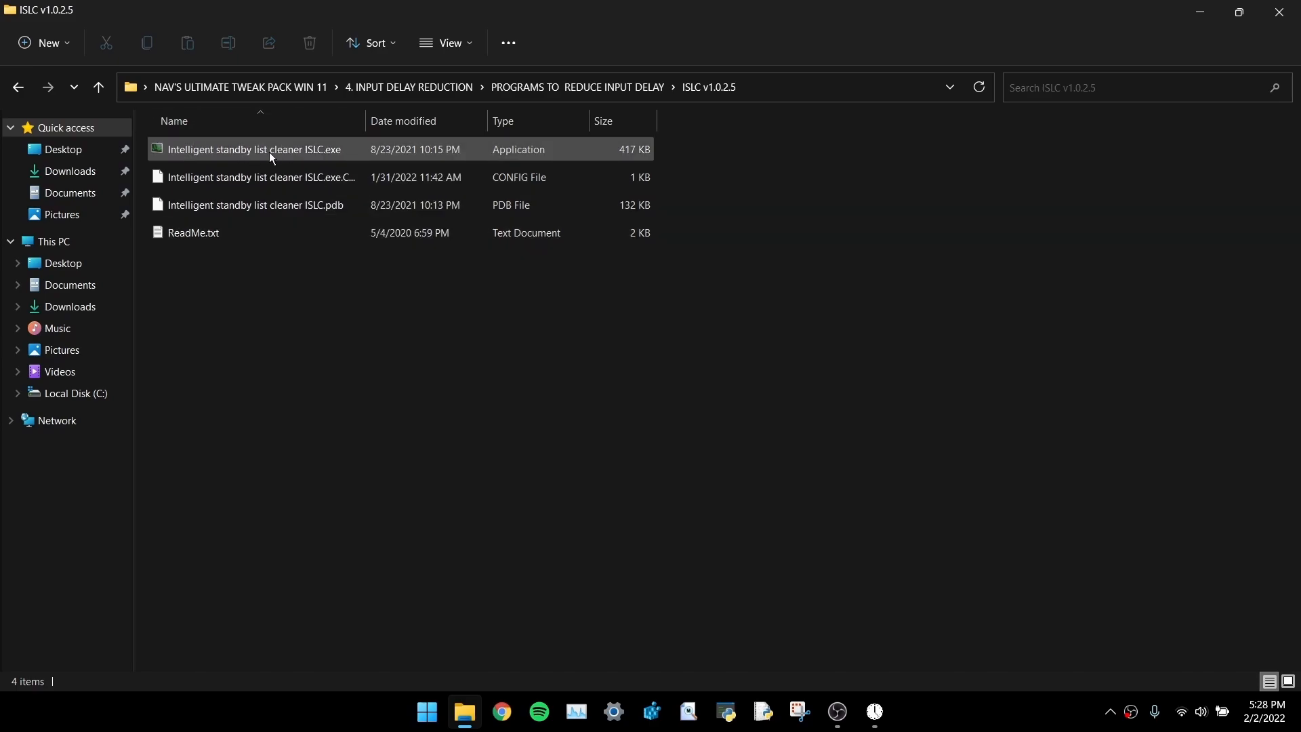
# Open the already running Intelligent standby list cleaner, purge the standby list and move its window clear of the file names
pyautogui.doubleClick(300, 149)
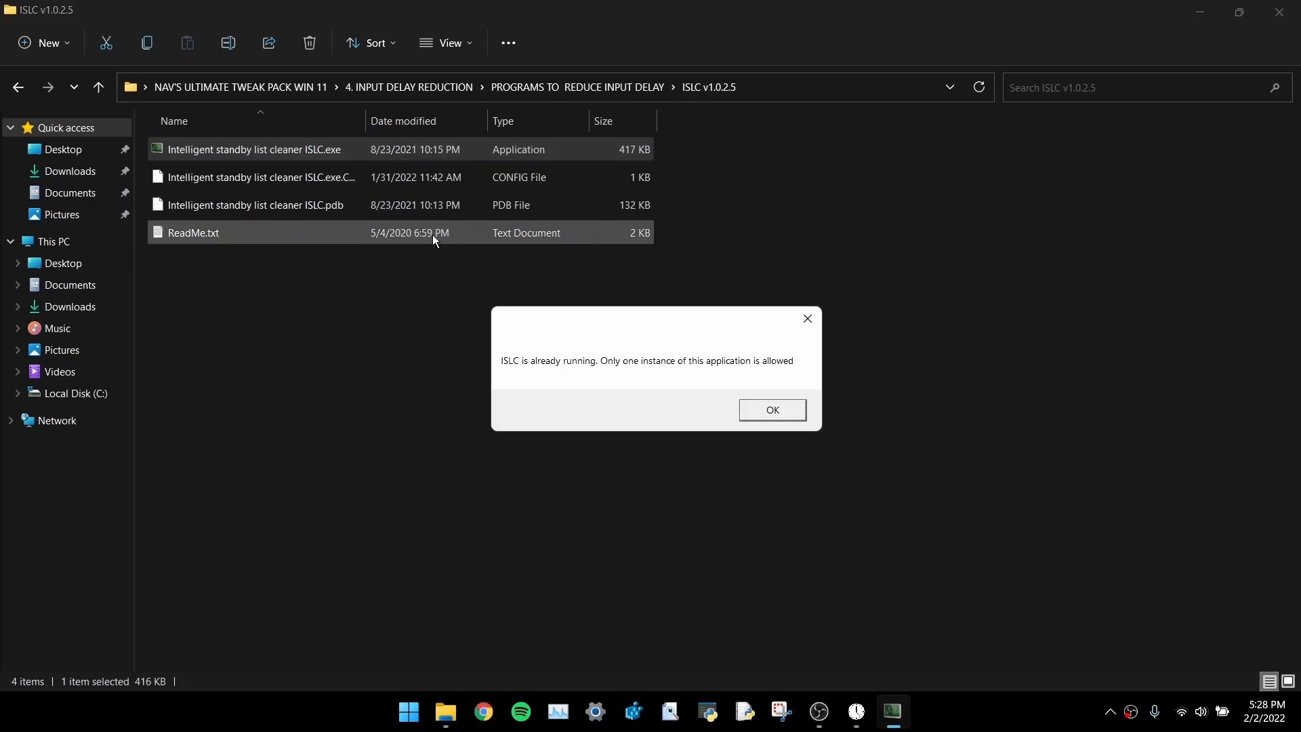
pyautogui.click(785, 410)
pyautogui.click(1110, 711)
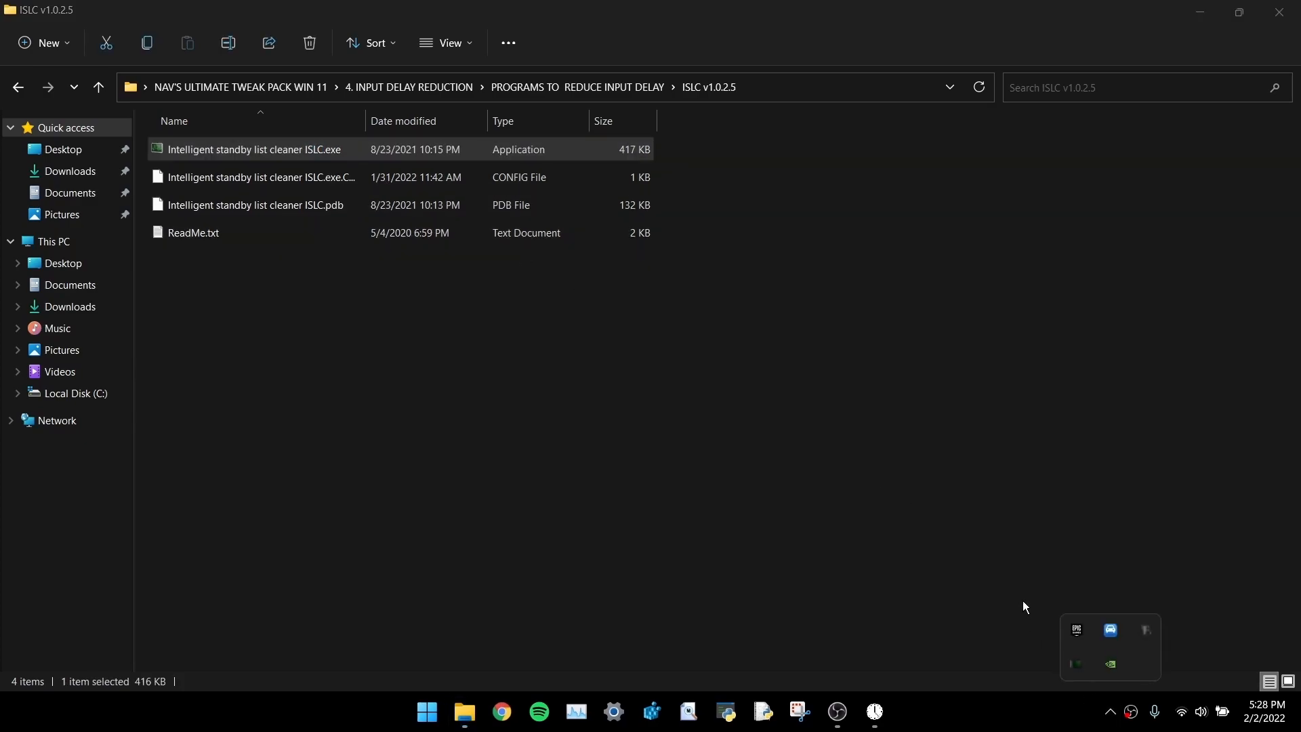
pyautogui.click(1075, 664)
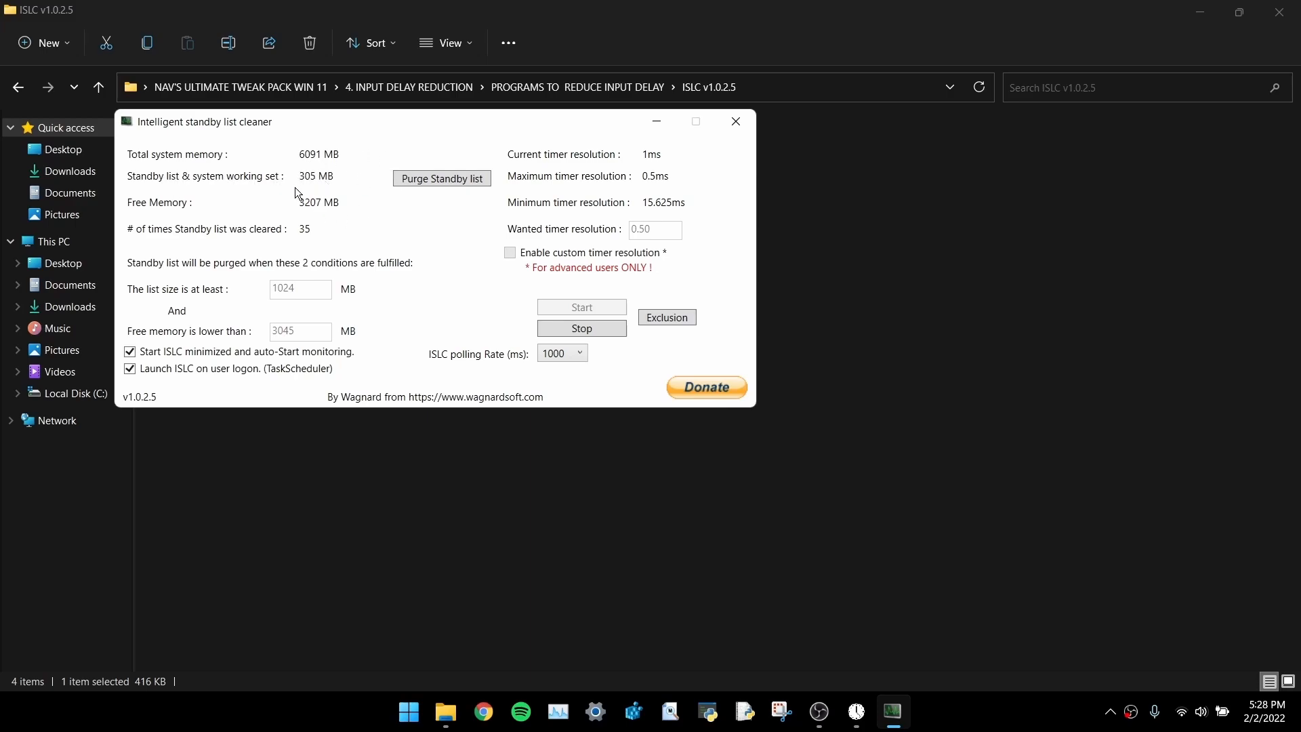
pyautogui.click(427, 182)
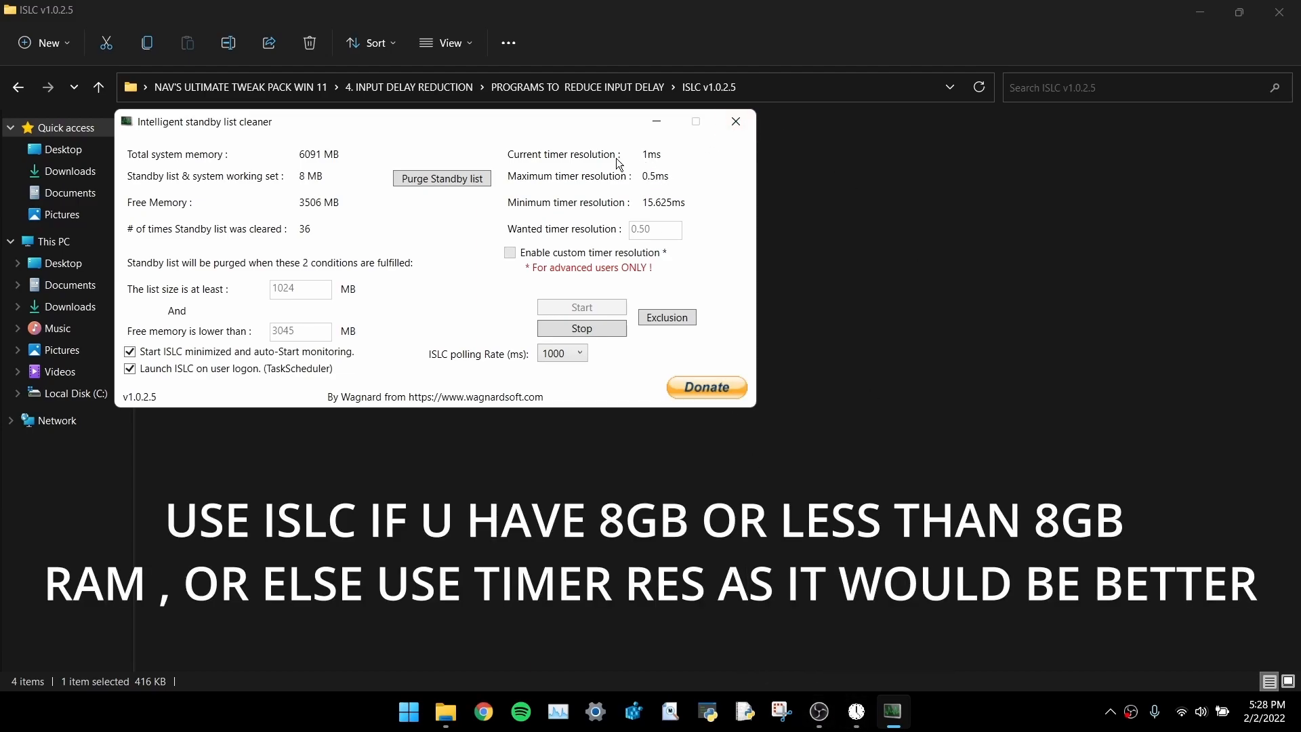
pyautogui.moveTo(392, 119); pyautogui.dragTo(541, 178)
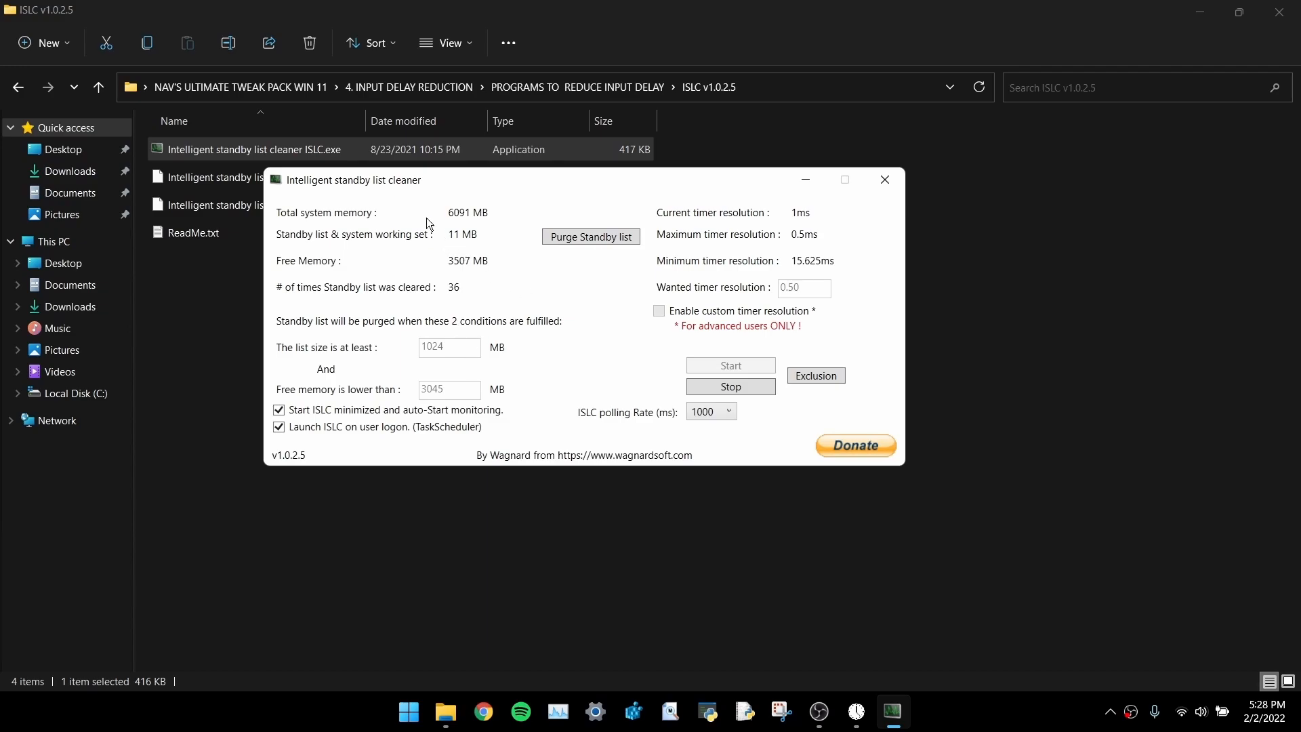
# Stop ISLC monitoring, review the free memory threshold and enable the custom timer resolution with 0.50 as the wanted value
pyautogui.click(694, 387)
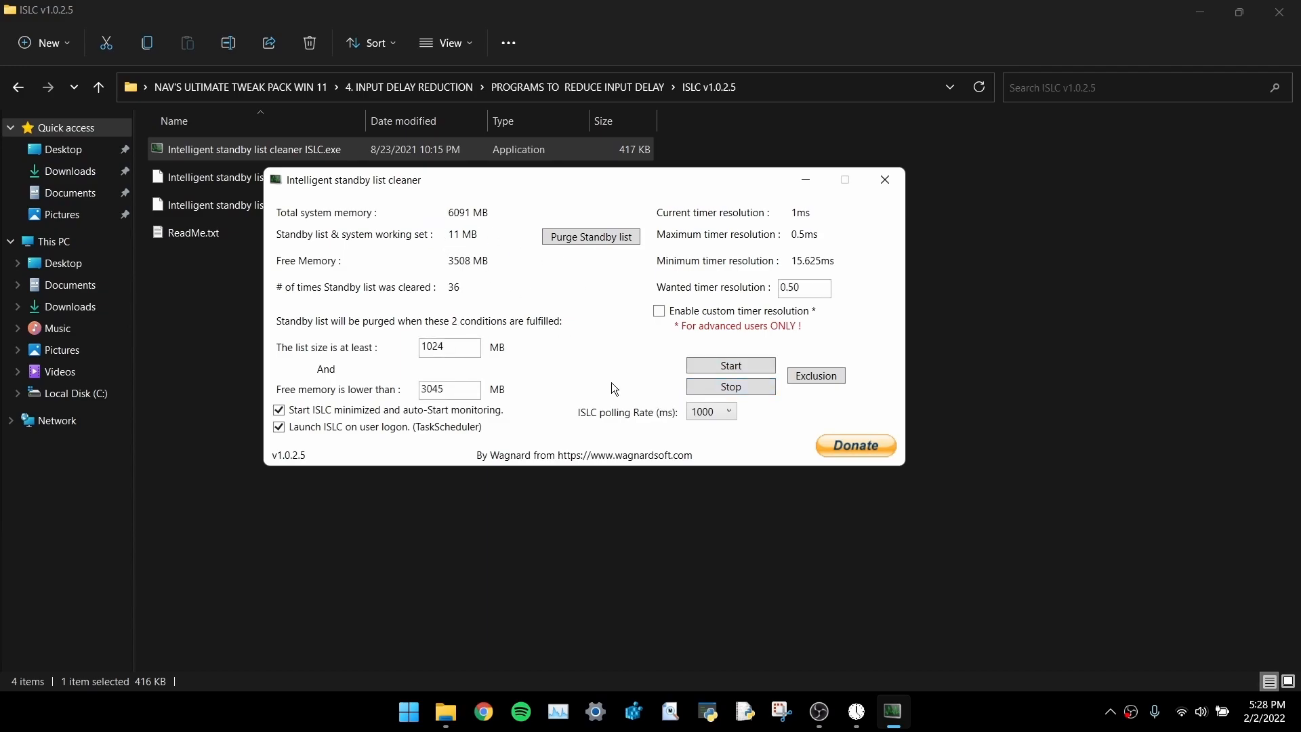
pyautogui.moveTo(456, 389); pyautogui.dragTo(410, 396)
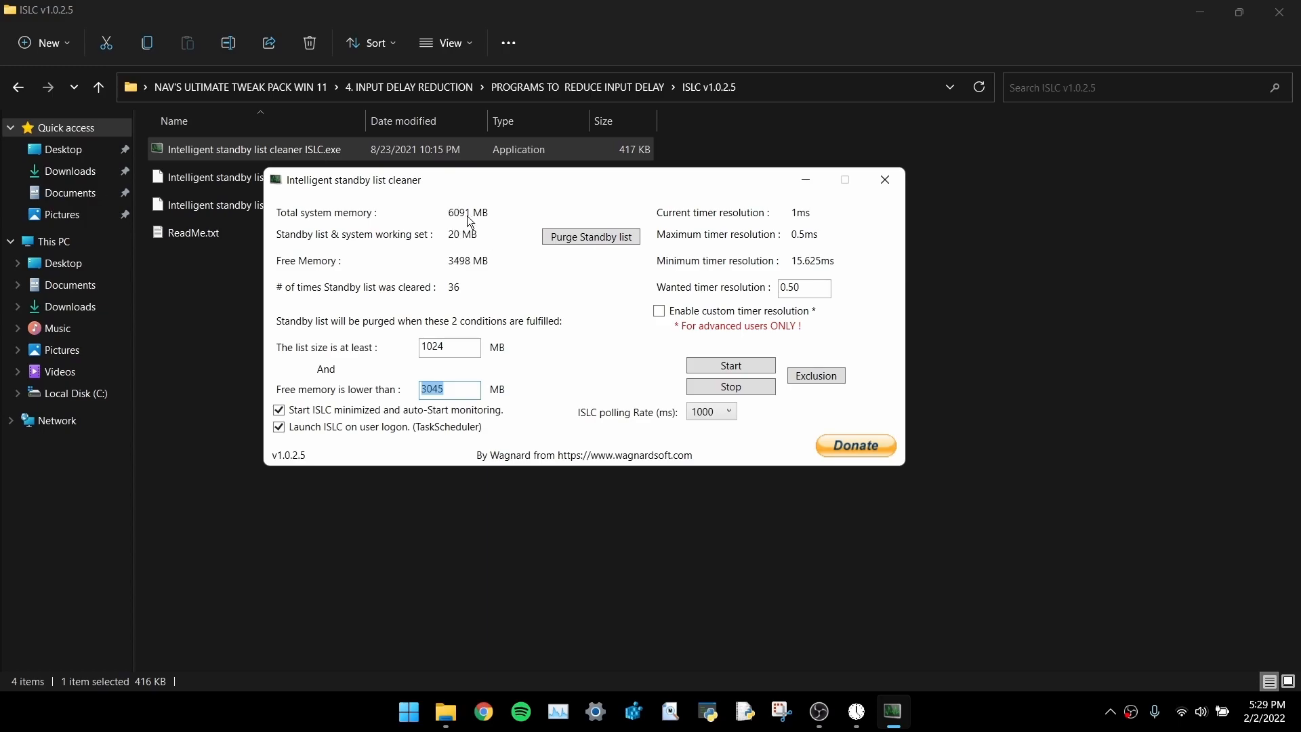
pyautogui.click(469, 392)
pyautogui.click(661, 312)
pyautogui.moveTo(800, 287); pyautogui.dragTo(788, 283)
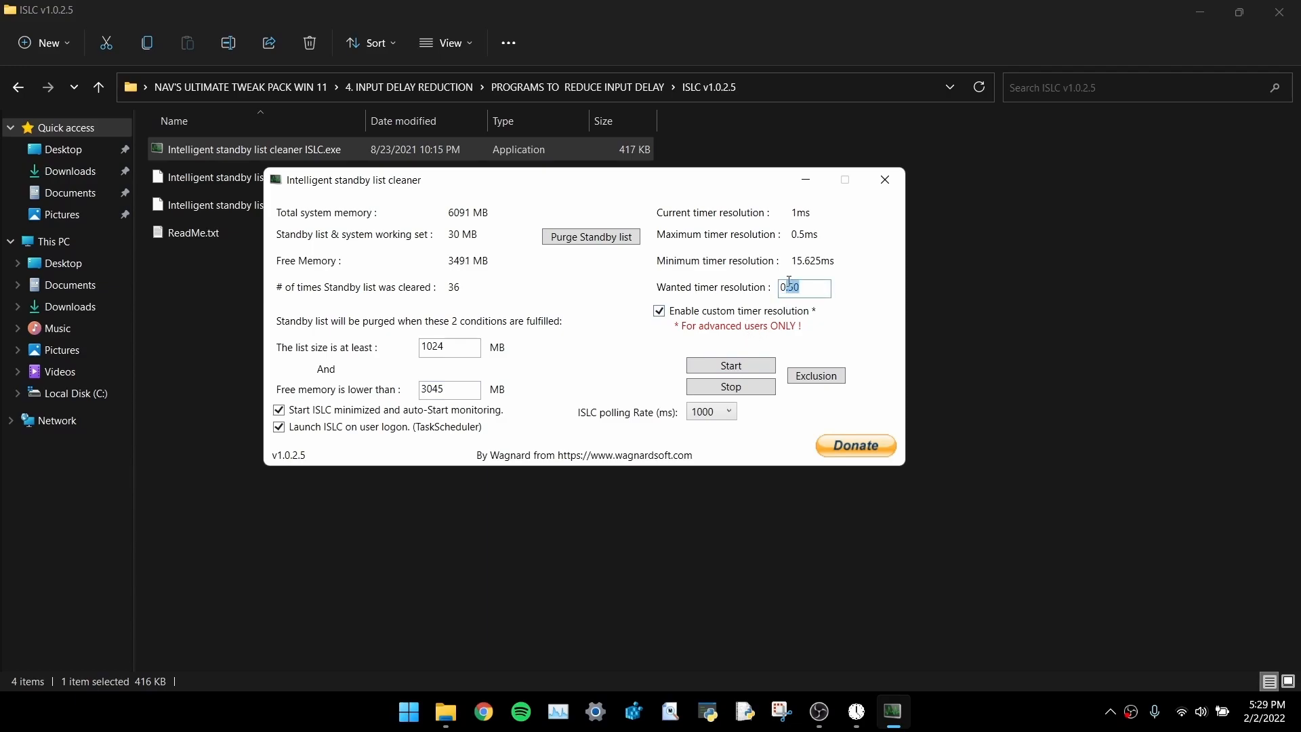
# Start ISLC monitoring, minimize its window and check that it keeps running in the system tray
pyautogui.click(718, 370)
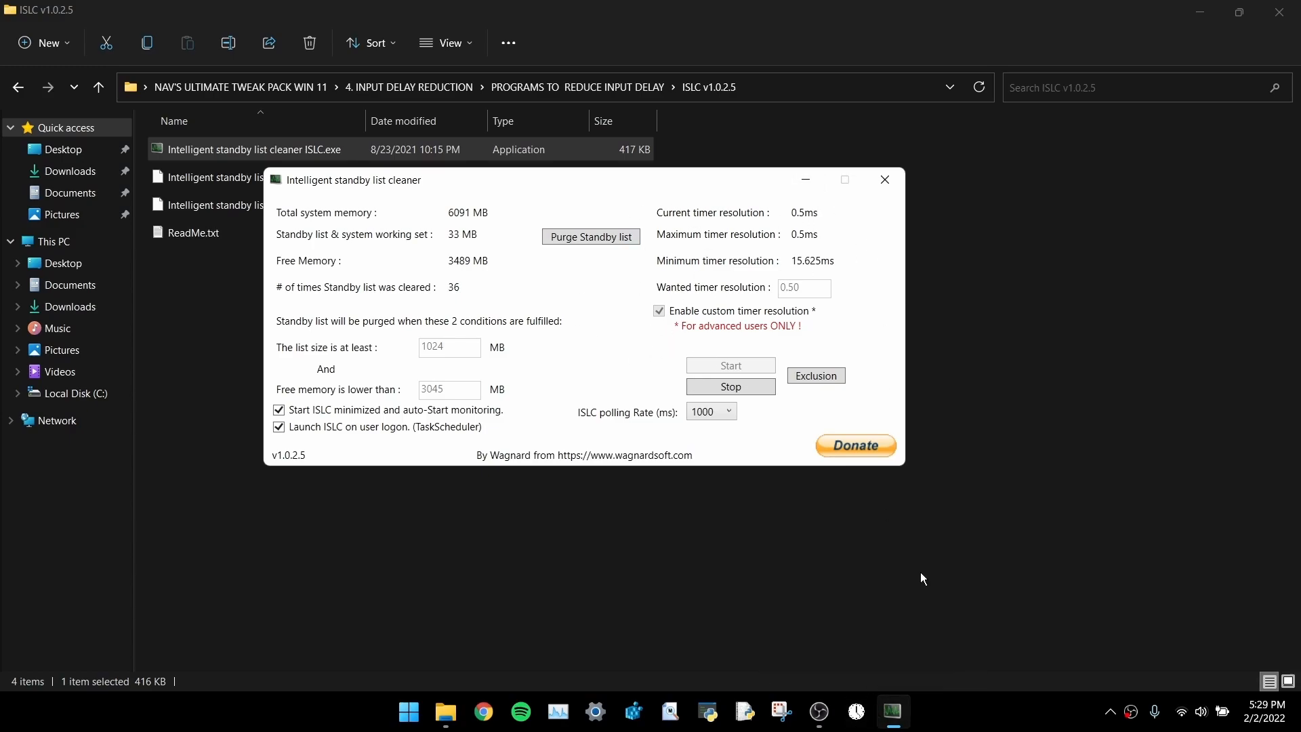
pyautogui.click(806, 182)
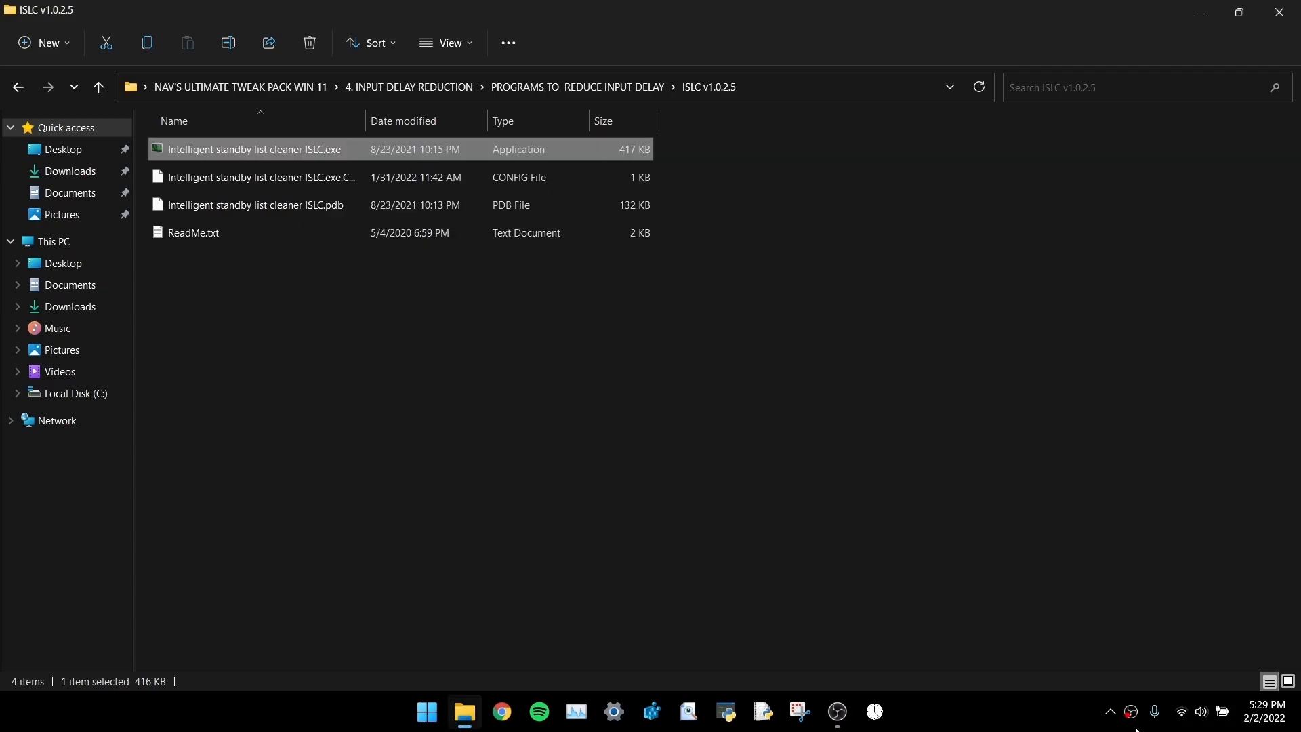
pyautogui.click(1110, 711)
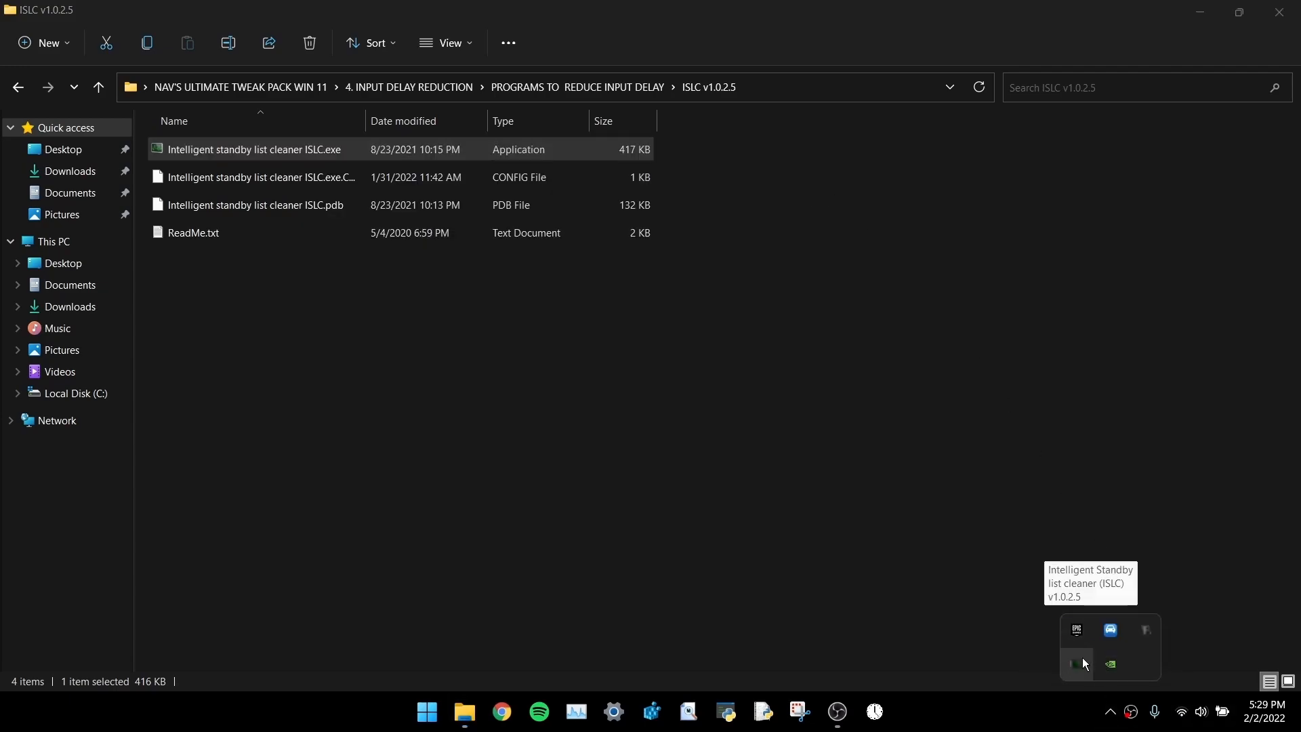
# Reopen the running ISLC window to review its settings, minimize it again and return to PROGRAMS TO REDUCE INPUT DELAY
pyautogui.click(1076, 664)
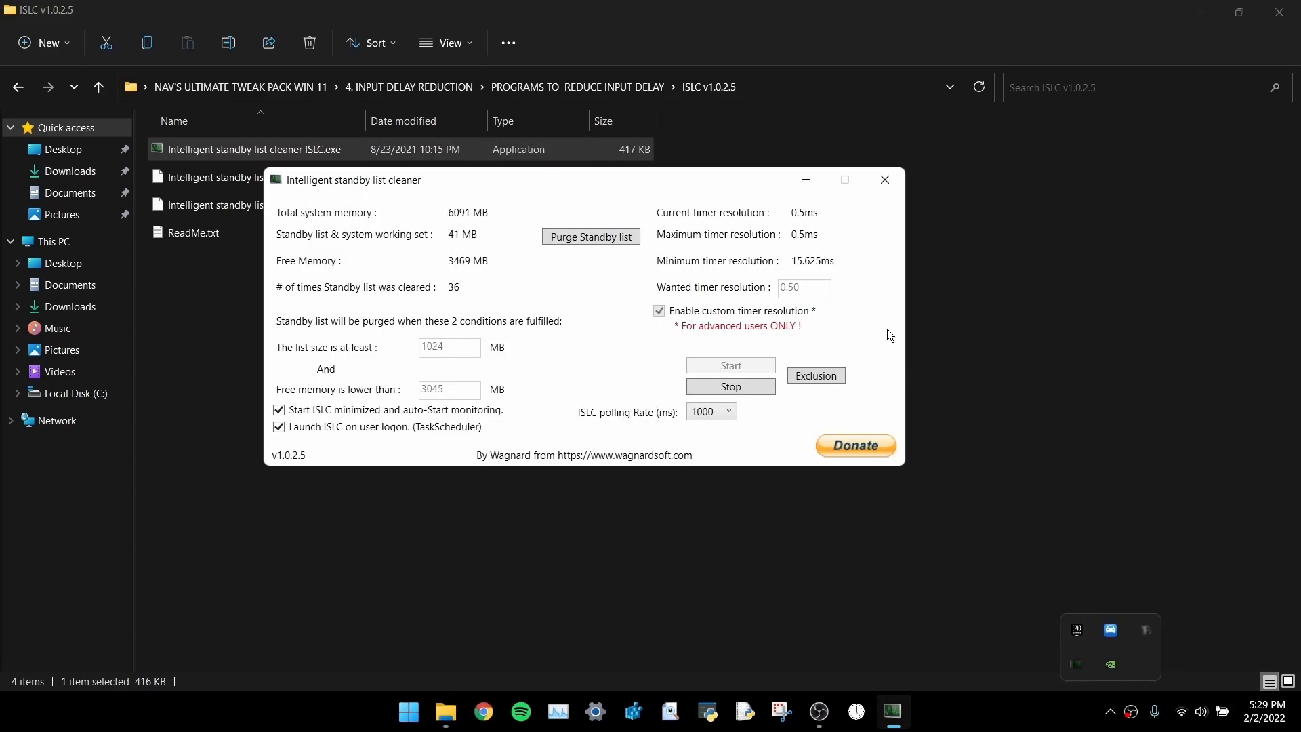
pyautogui.click(818, 183)
pyautogui.hotkey('alt', 'Left')
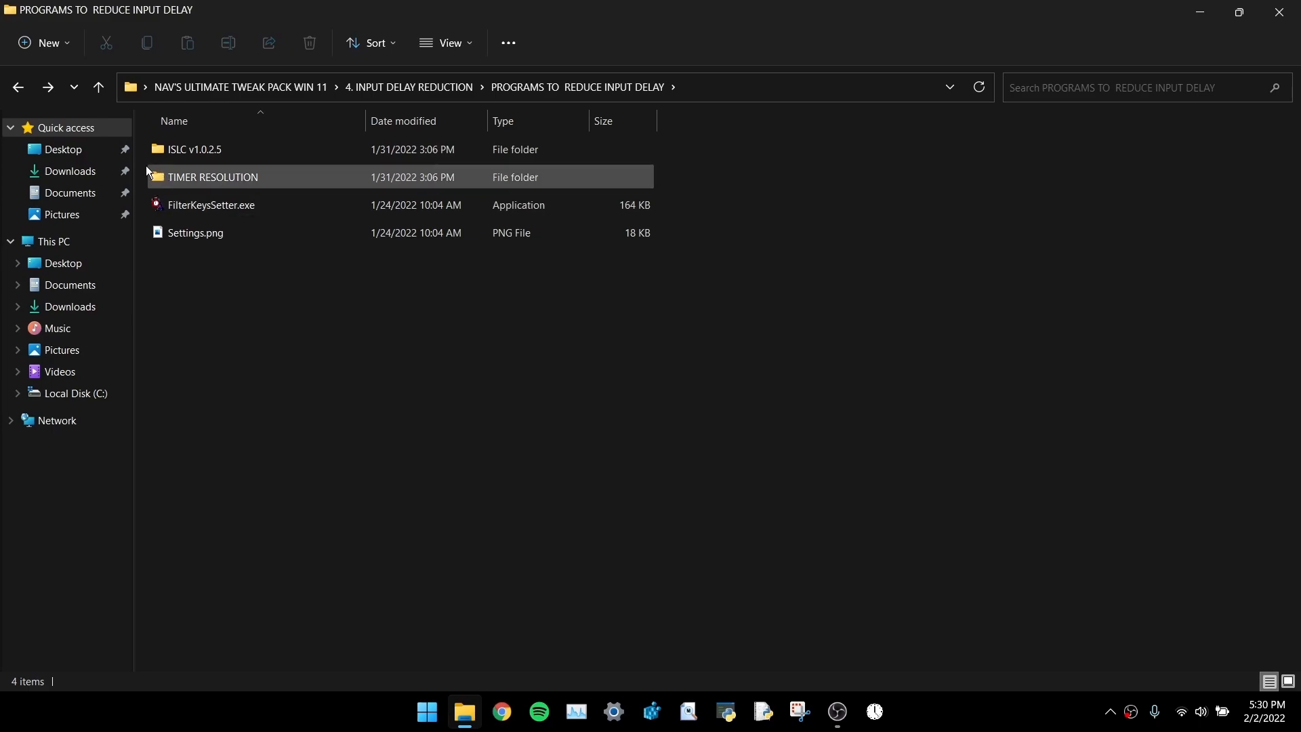
# Look into the TIMER RESOLUTION and 3. REGISTRY TWEAKS folders, returning to the tweak pack's main folder
pyautogui.doubleClick(227, 181)
pyautogui.hotkey('alt', 'Left')
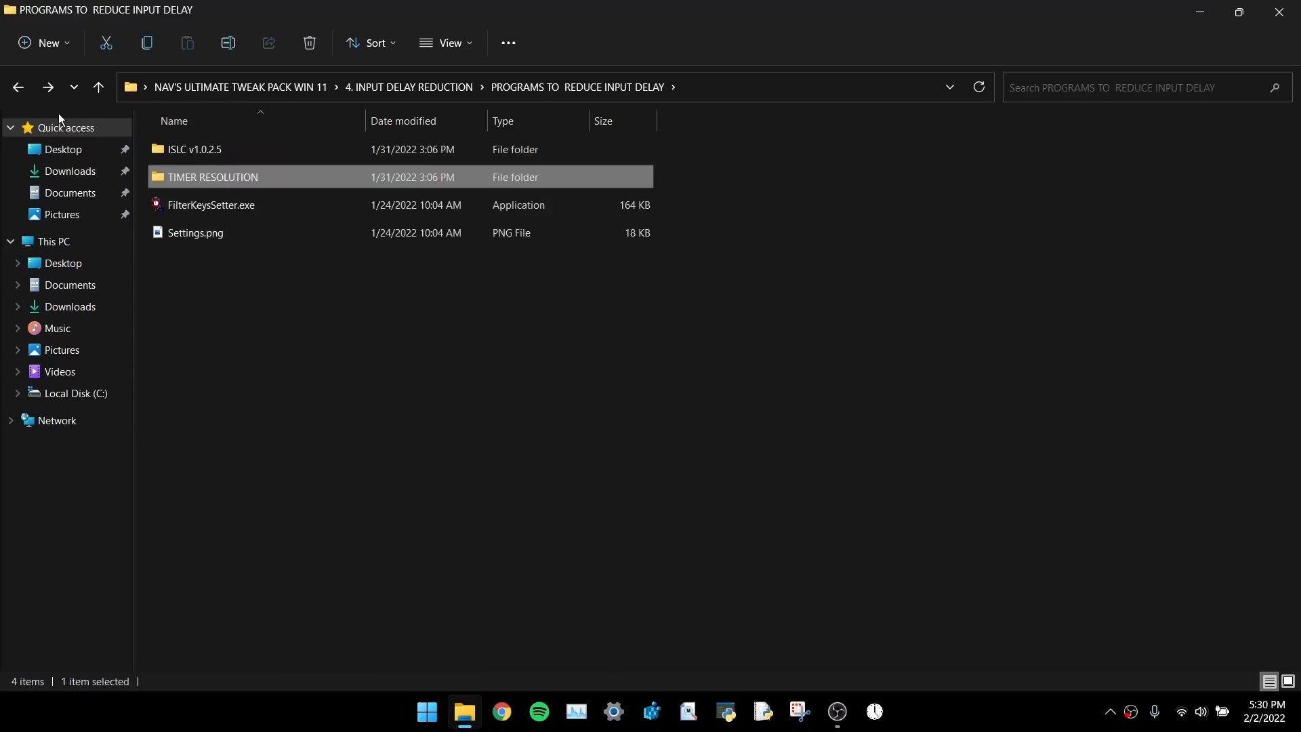
pyautogui.click(18, 87)
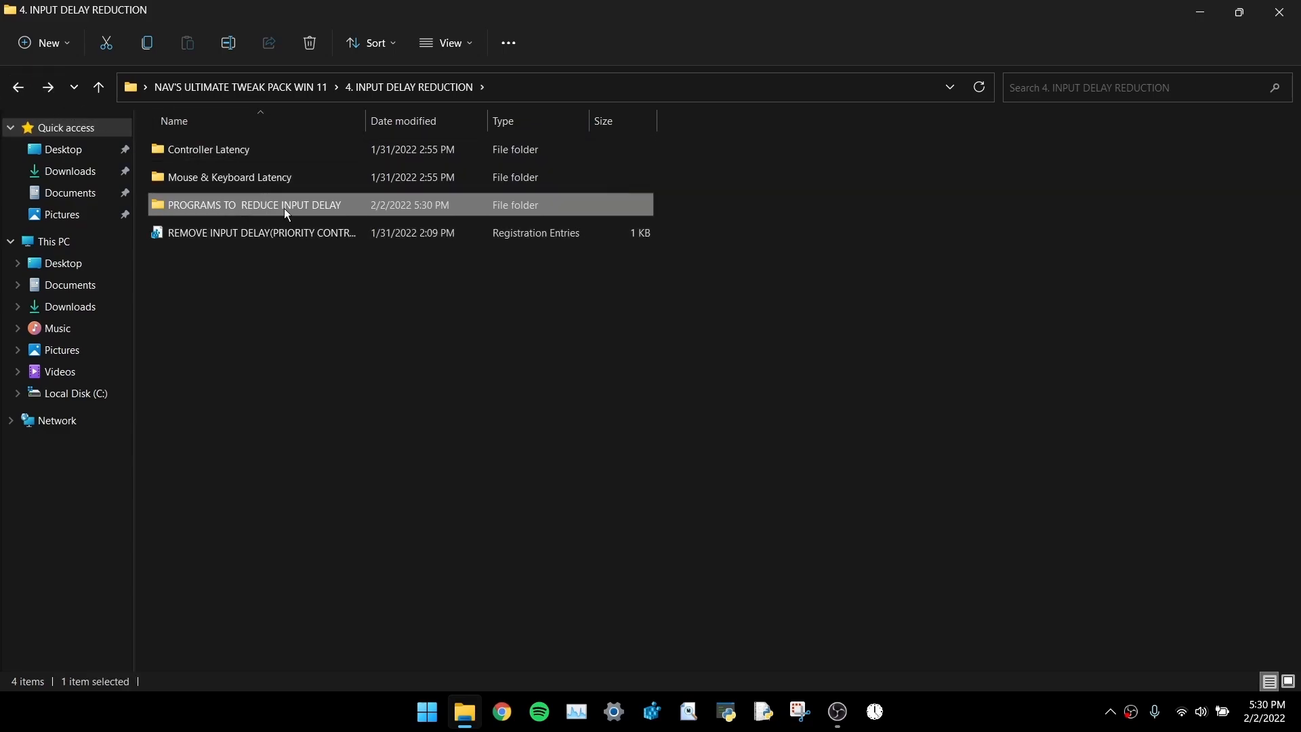
pyautogui.click(17, 86)
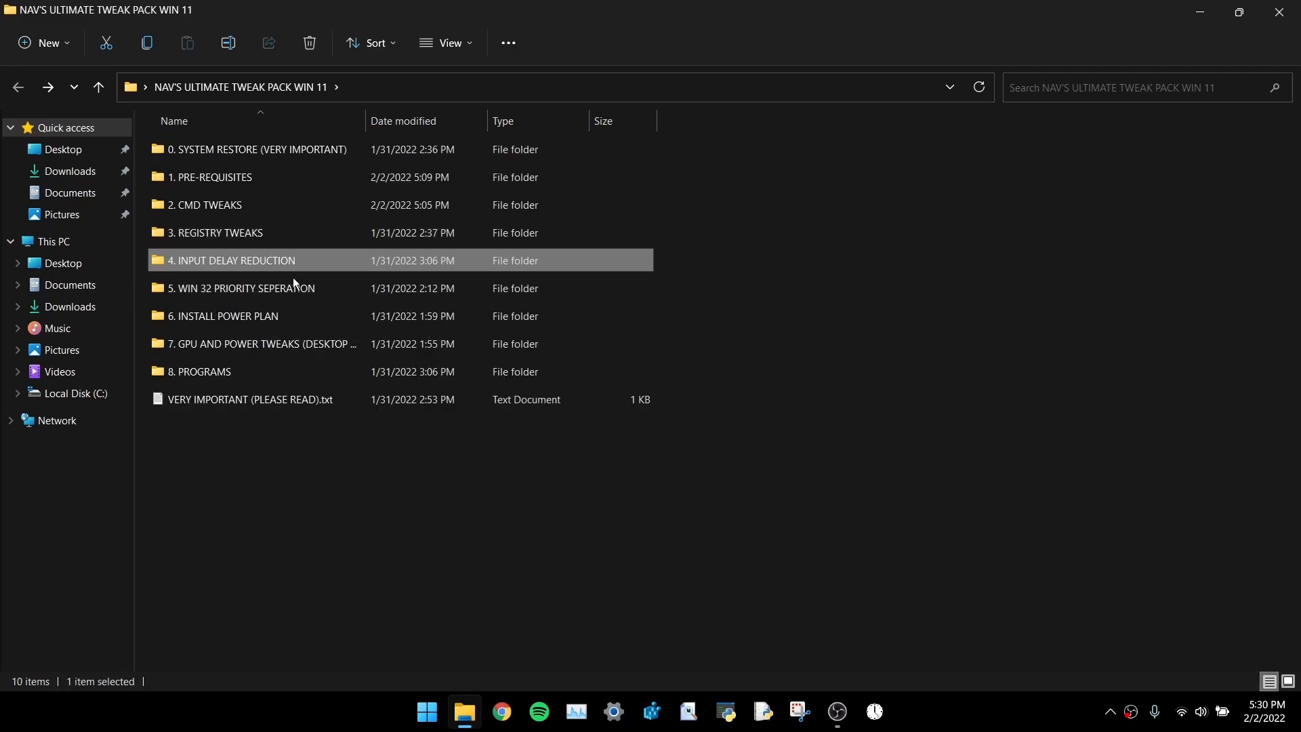
pyautogui.doubleClick(278, 233)
pyautogui.click(18, 86)
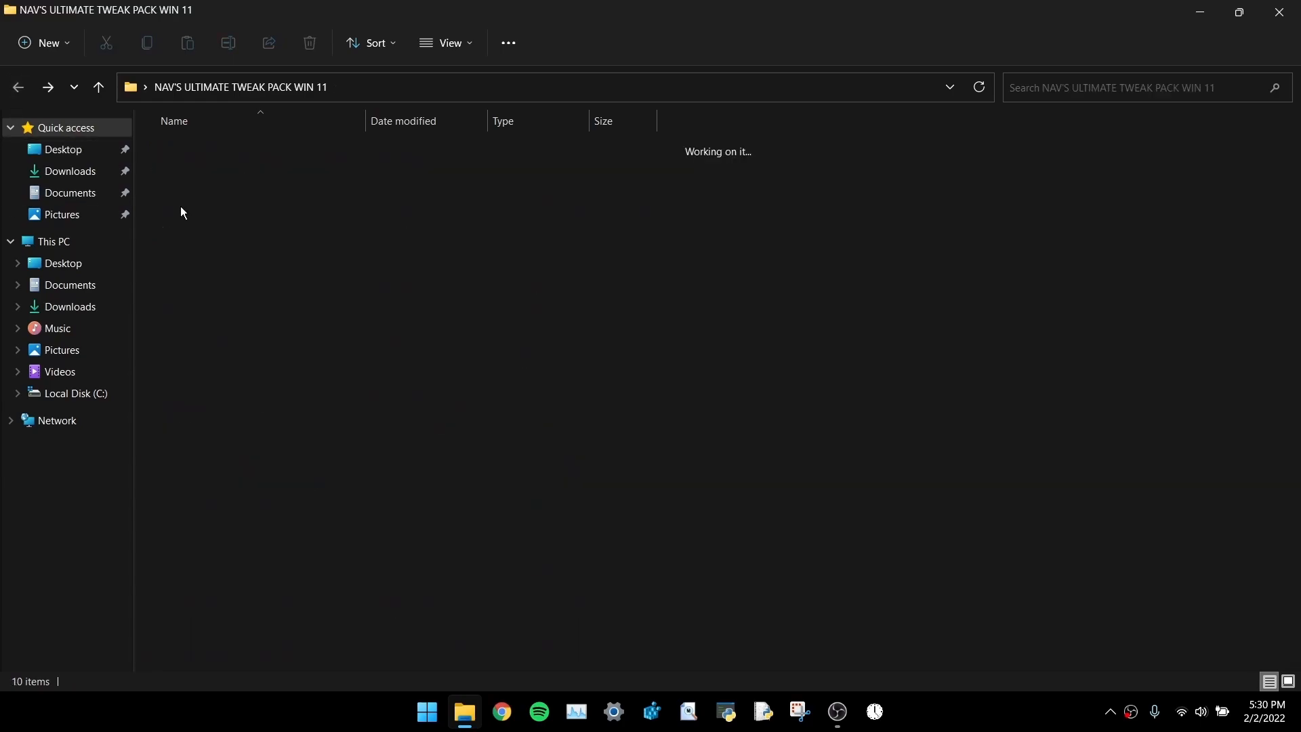
# Open REMOVE INPUT DELAY(PRIORITY CONTROL).reg from 4. INPUT DELAY REDUCTION in Notepad, examine its Win32PrioritySeparation value and close it
pyautogui.doubleClick(278, 260)
pyautogui.click(234, 230)
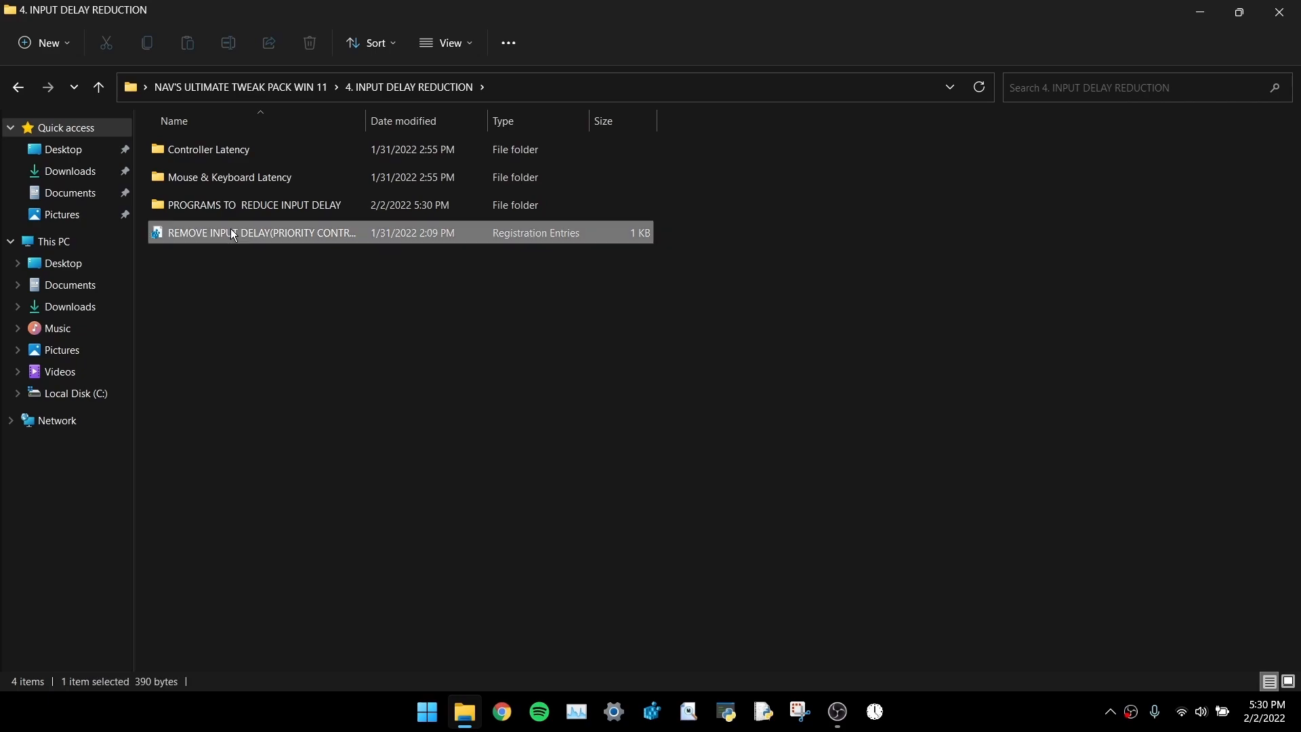
pyautogui.rightClick(264, 235)
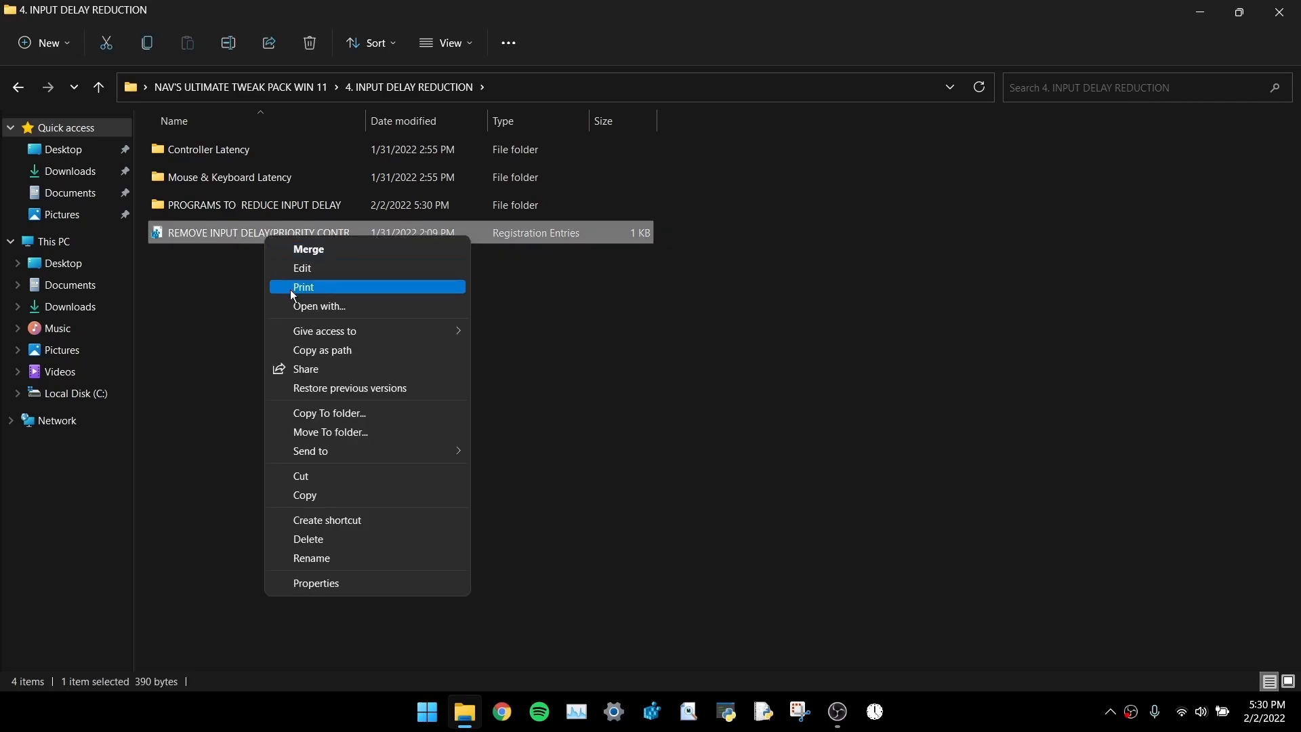
pyautogui.click(291, 266)
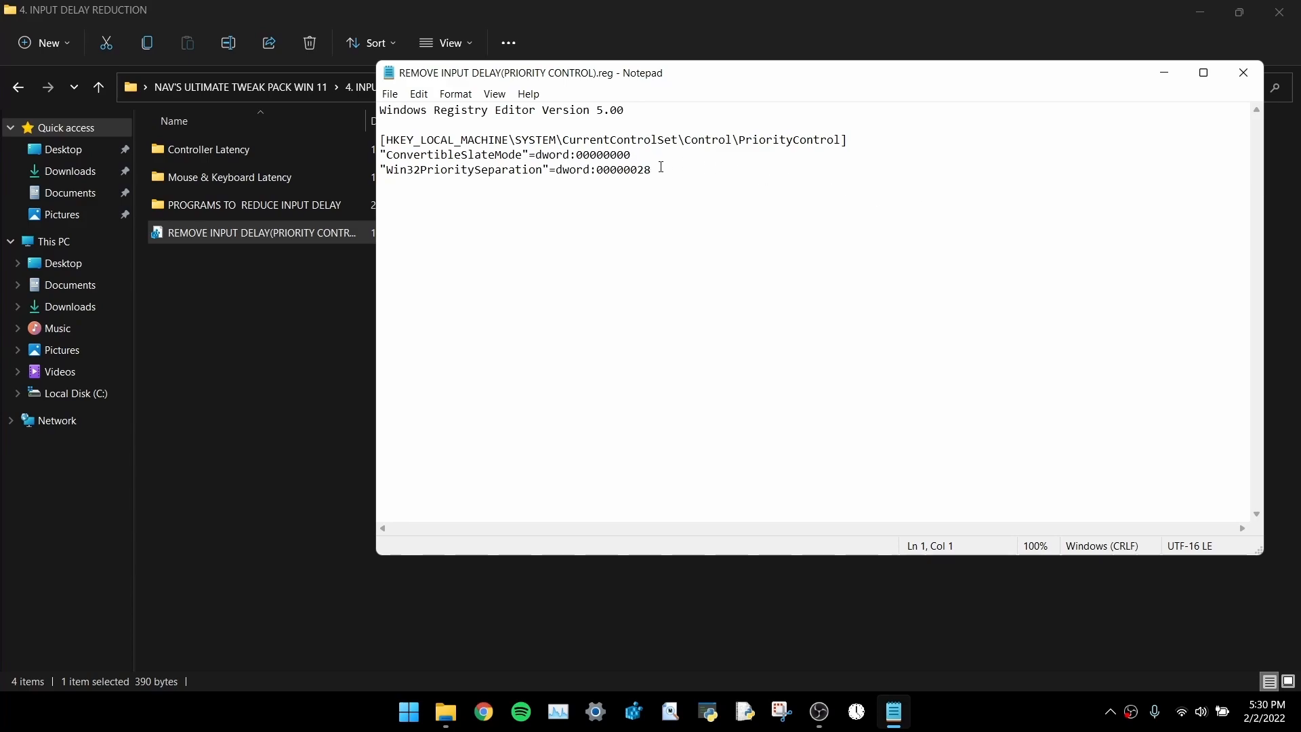
pyautogui.moveTo(646, 169); pyautogui.dragTo(656, 169)
pyautogui.click(652, 169)
pyautogui.click(1244, 73)
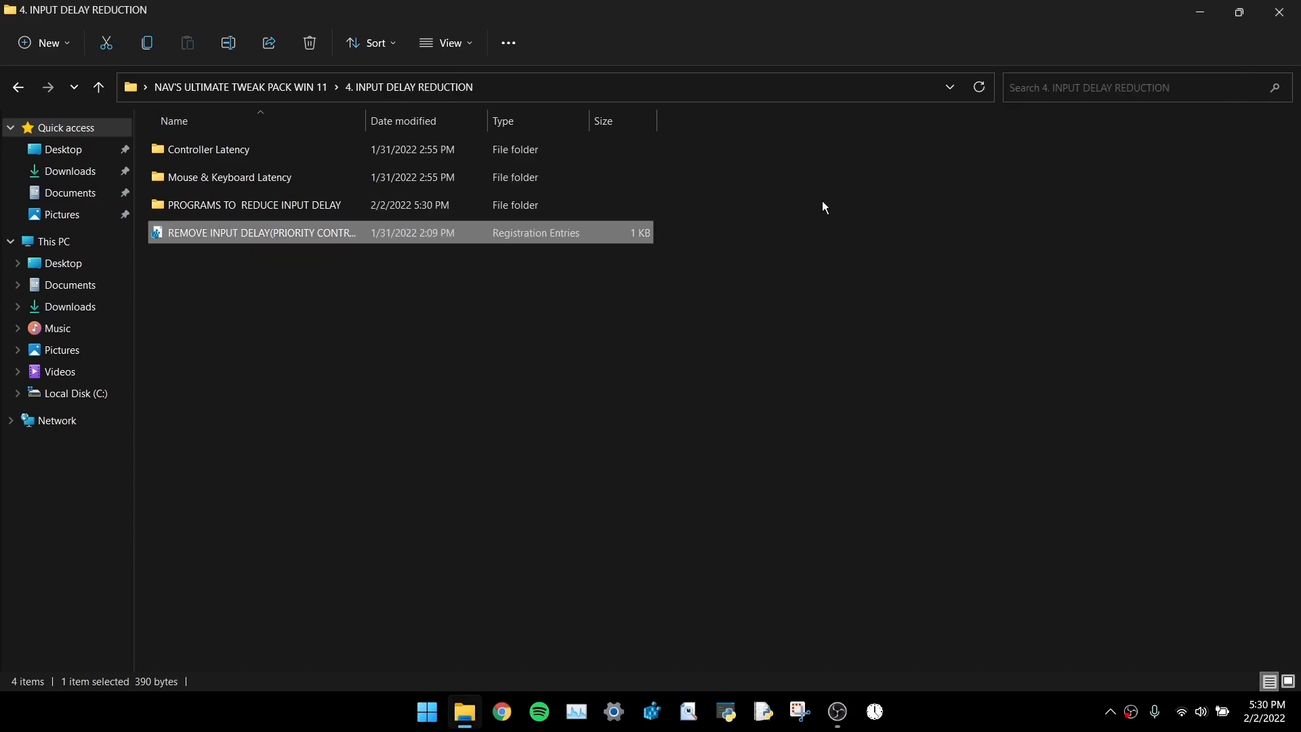
pyautogui.click(779, 242)
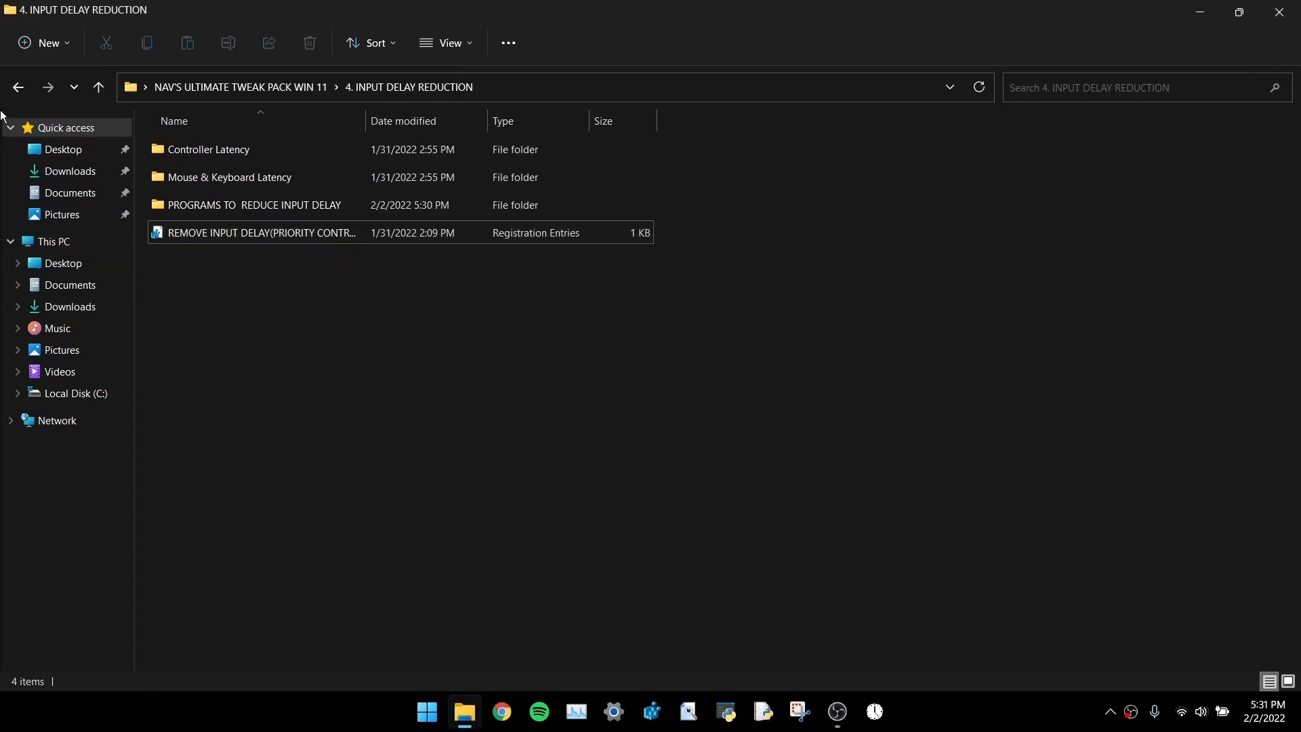
# Merge 28 hex_REMOVE INPUT DELAY.reg from the 5. WIN 32 PRIORITY SEPERATION folder into the registry
pyautogui.click(17, 86)
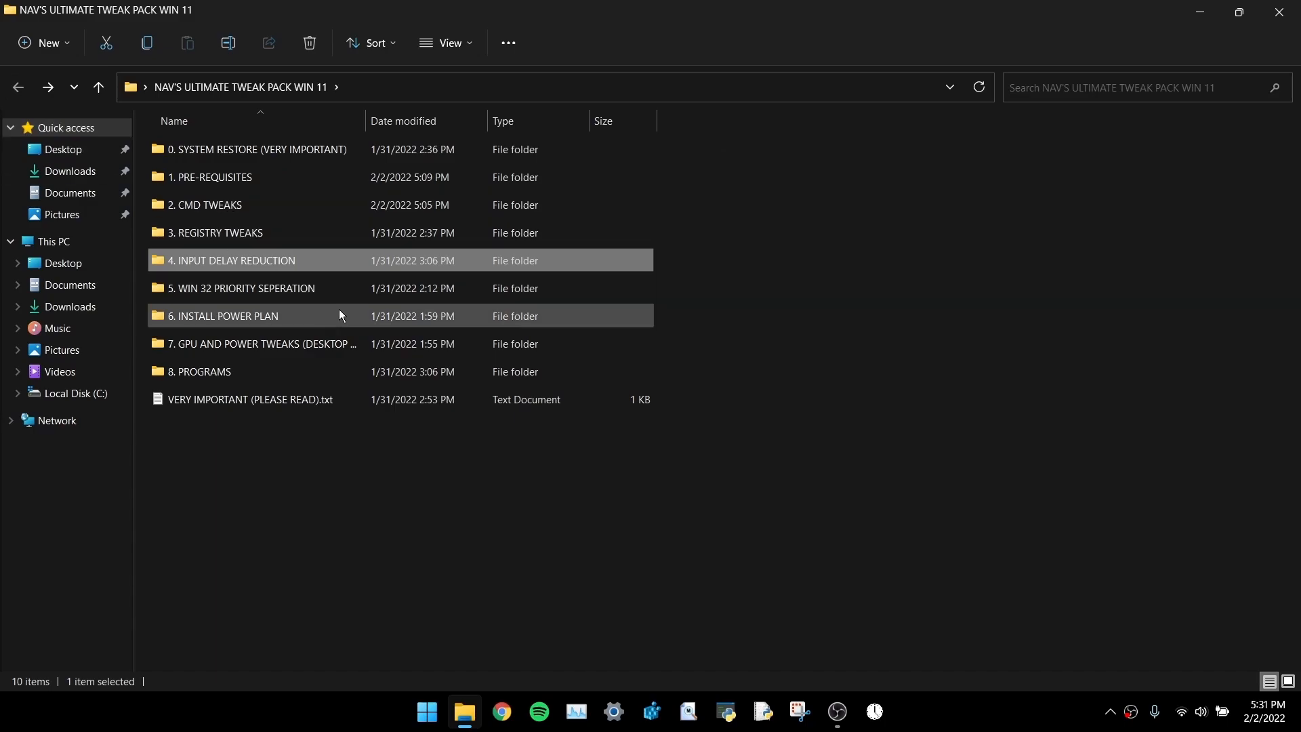
pyautogui.doubleClick(250, 288)
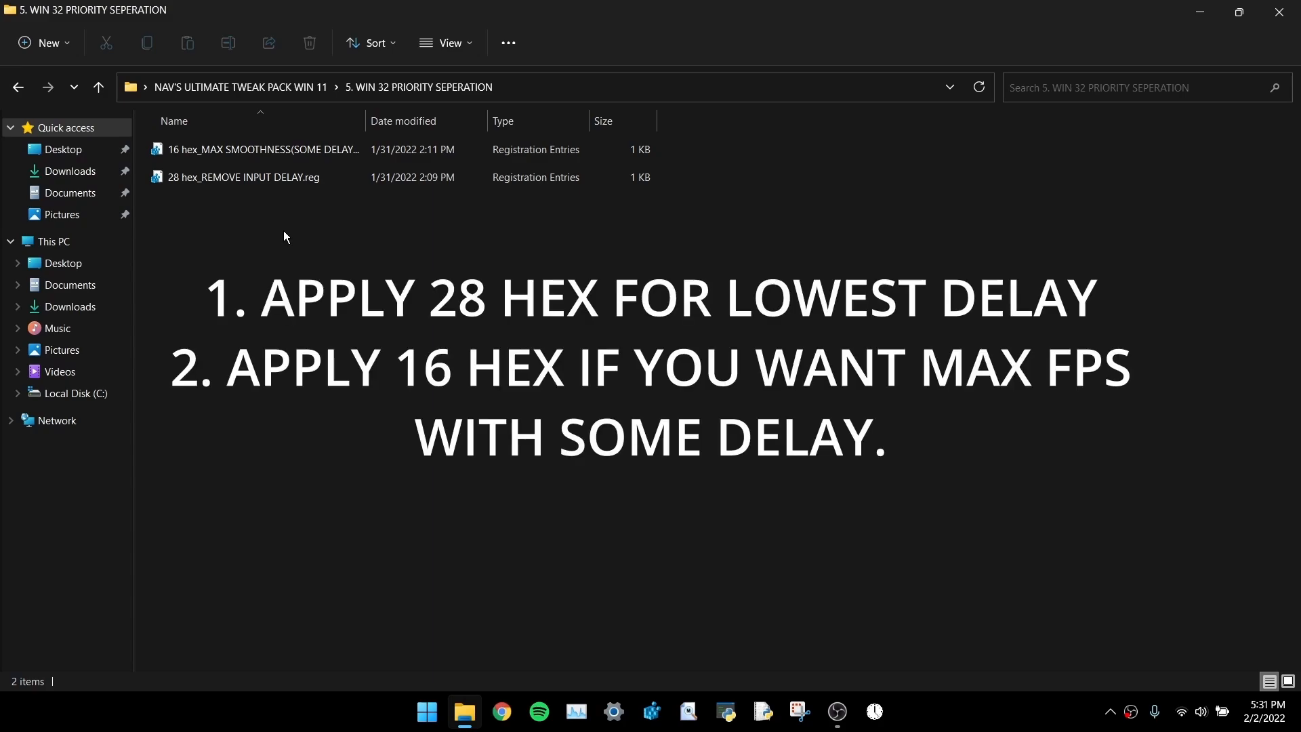
pyautogui.doubleClick(258, 184)
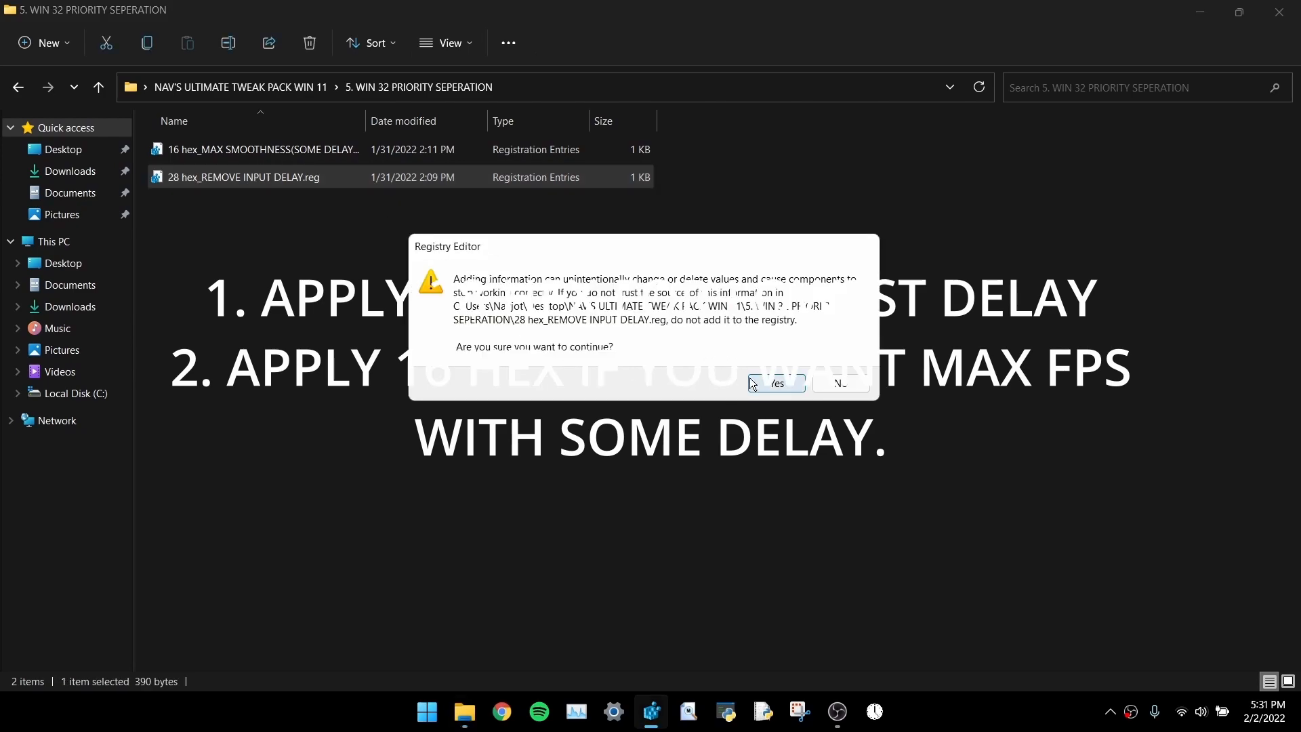
pyautogui.click(775, 383)
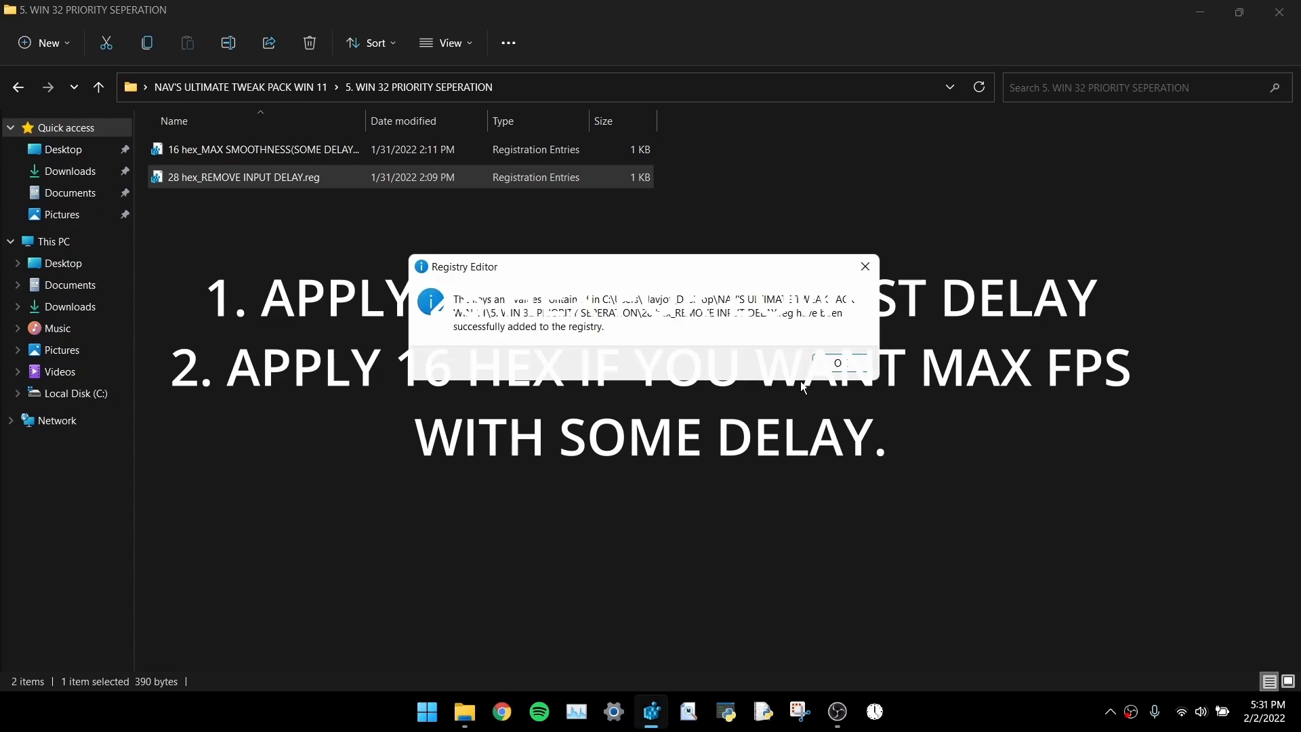
pyautogui.click(847, 362)
pyautogui.click(293, 157)
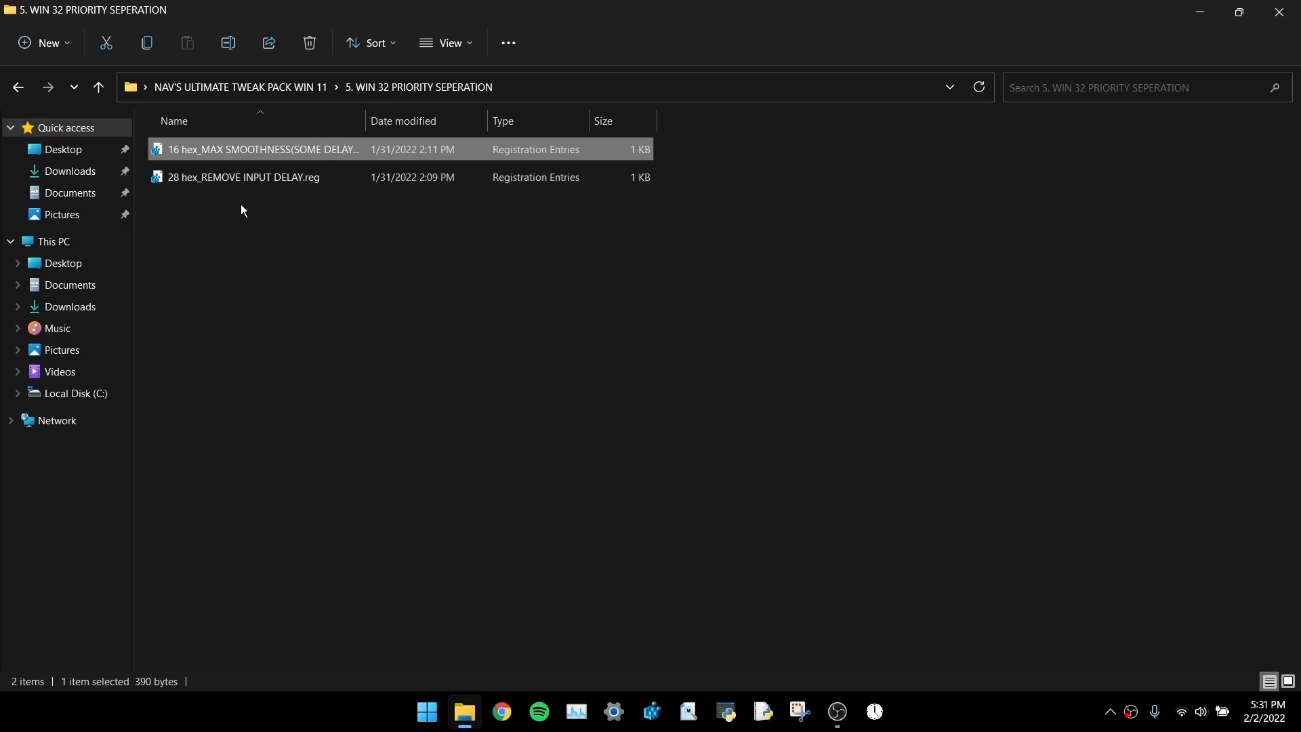
pyautogui.click(296, 185)
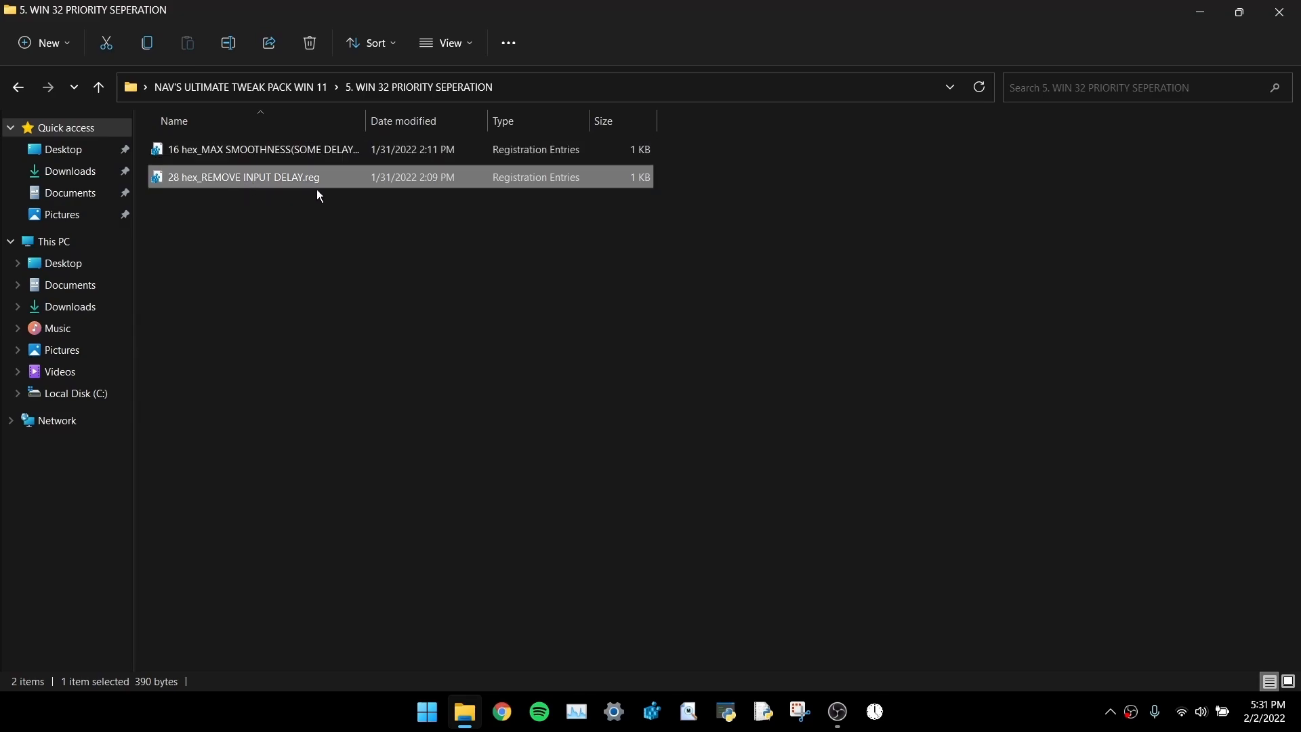
pyautogui.click(239, 223)
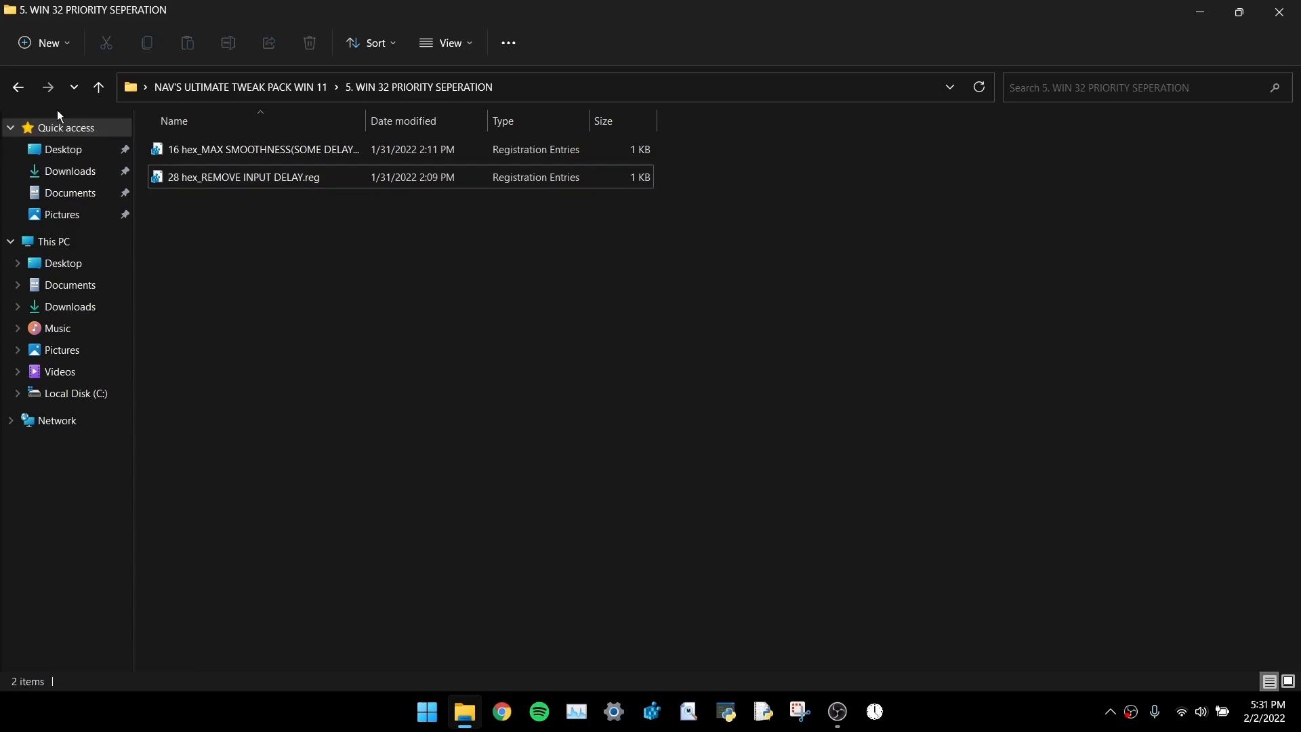
# Go to the 6. INSTALL POWER PLAN folder and select Bitsum Highest Performance.pow
pyautogui.click(18, 87)
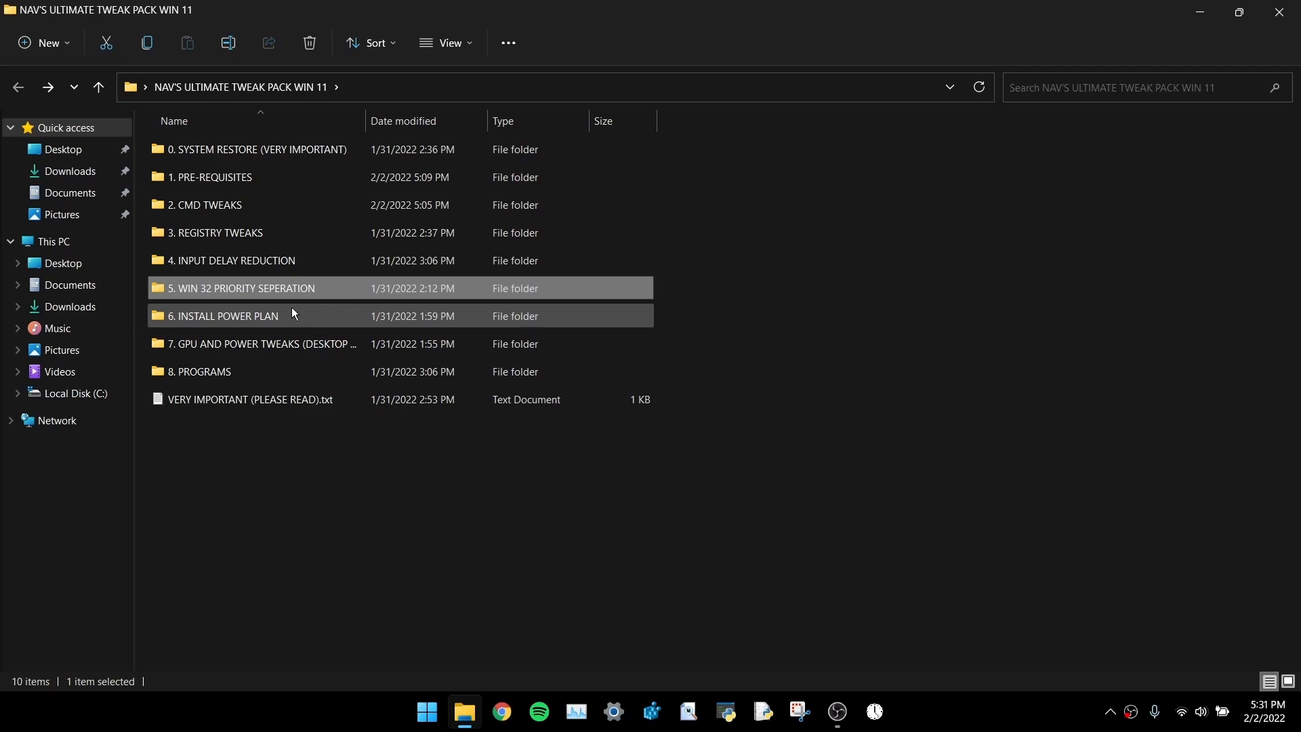
pyautogui.doubleClick(292, 311)
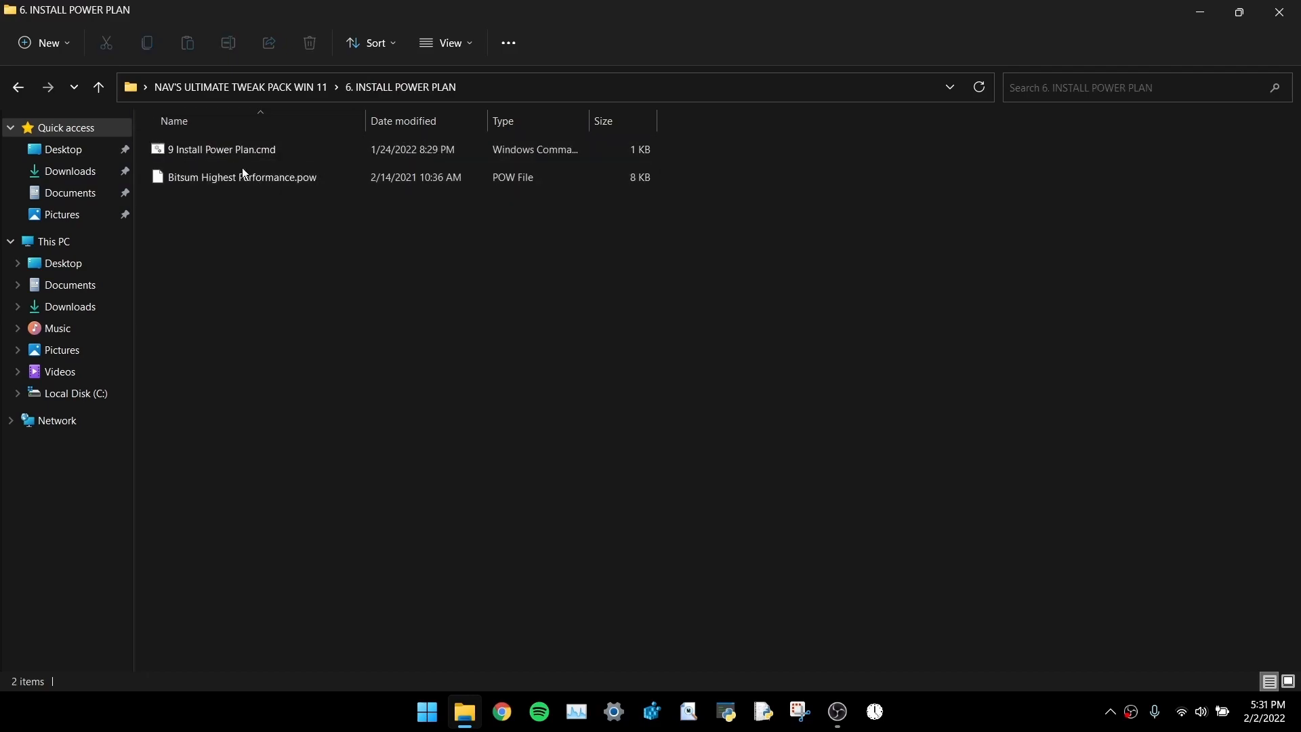
pyautogui.click(215, 178)
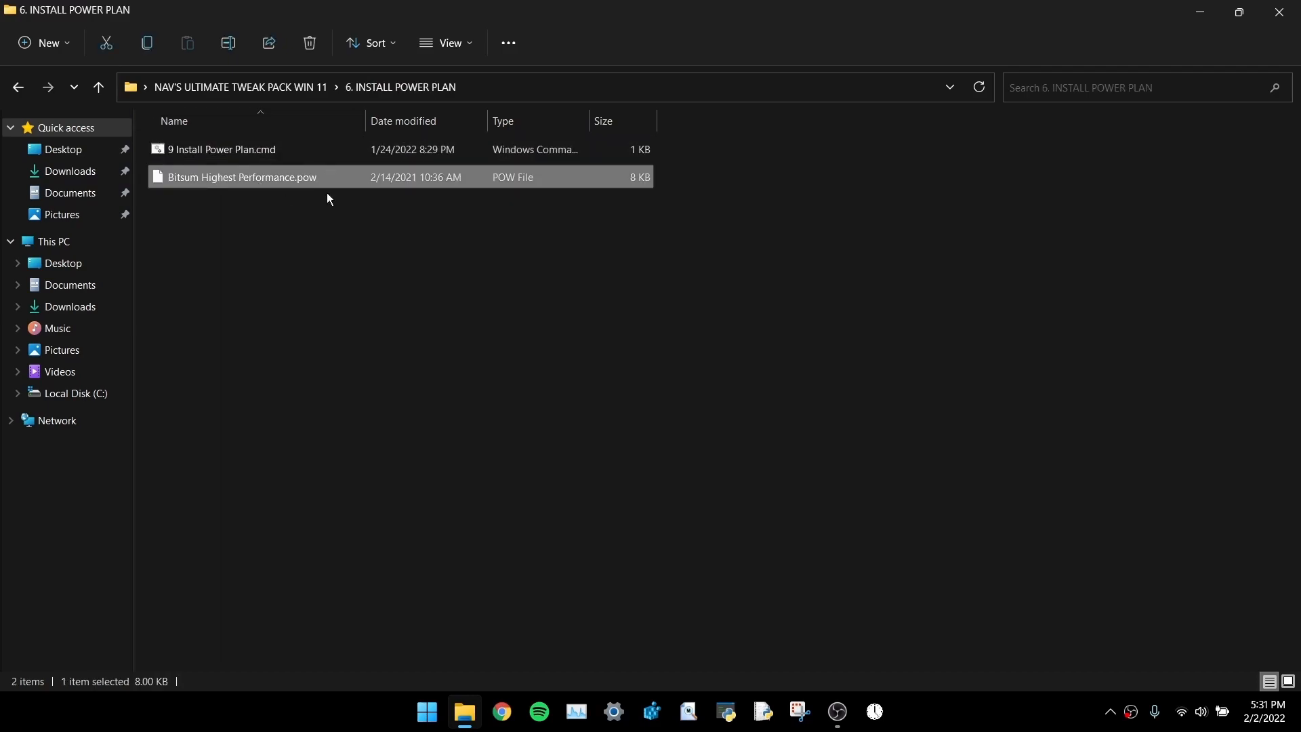
# Search Windows for "choose a power plan", open Power Options to check which plan is selected, and close it
pyautogui.click(429, 714)
pyautogui.click(414, 712)
pyautogui.click(427, 717)
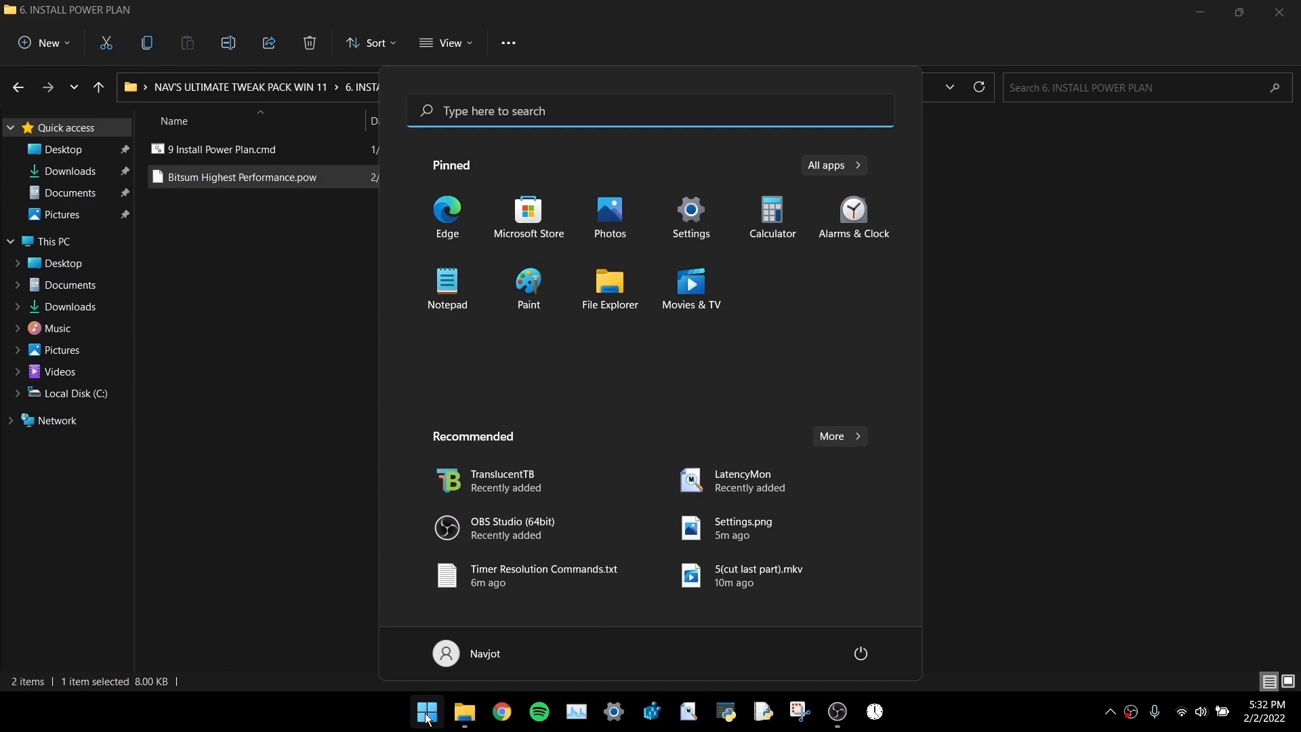
pyautogui.write('choose a power plan')
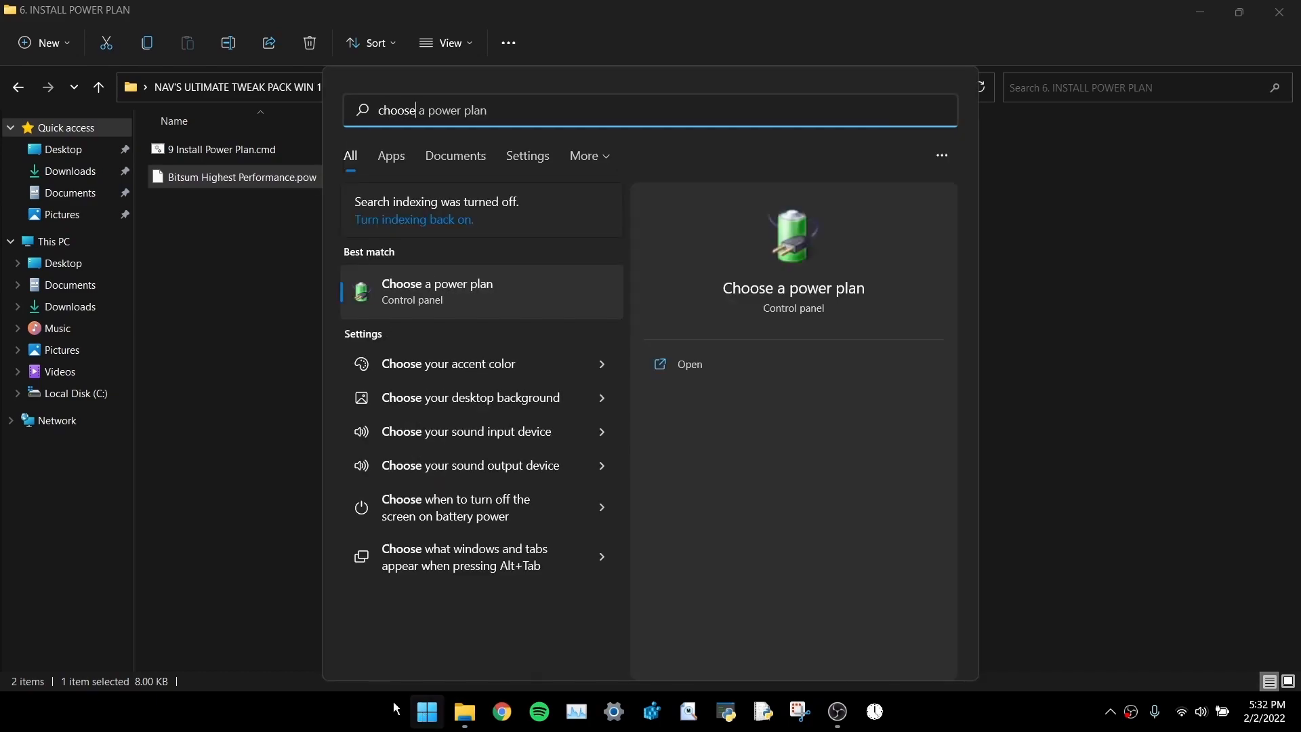
pyautogui.click(458, 287)
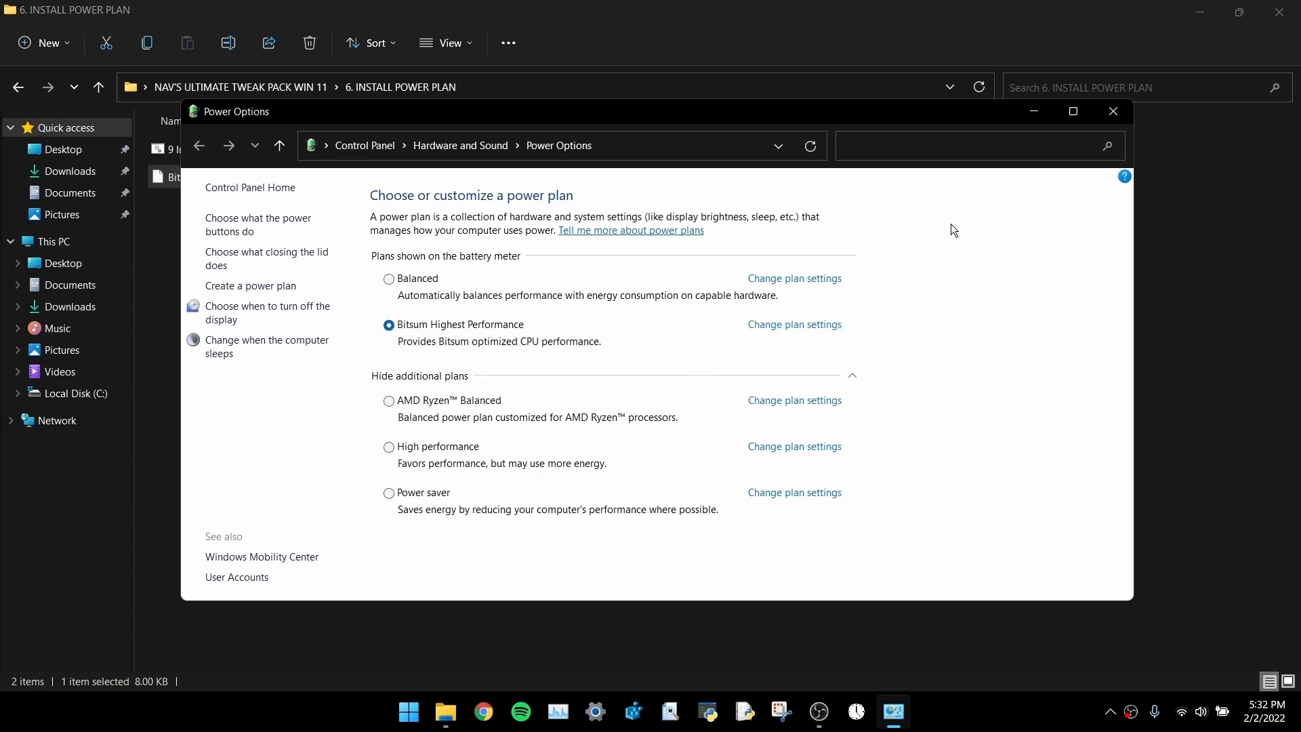
pyautogui.click(1111, 112)
pyautogui.click(461, 239)
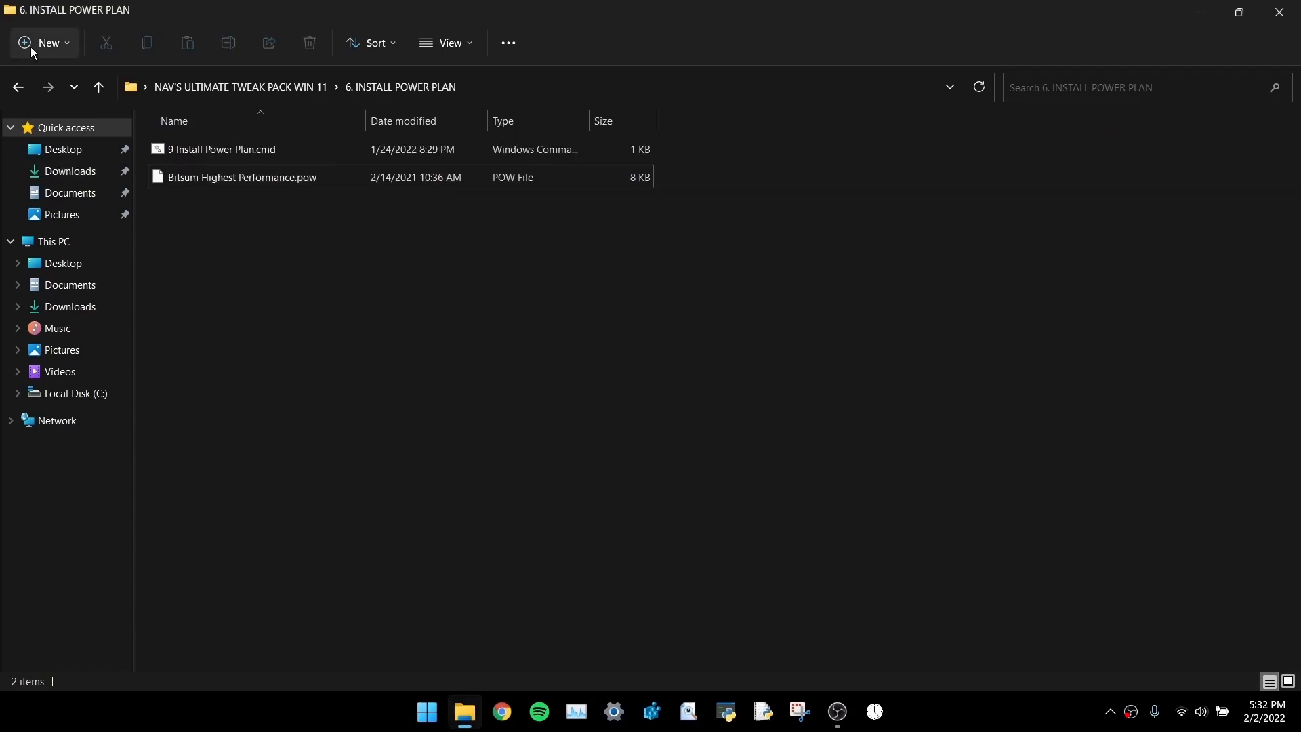
# Revisit the 6. INSTALL POWER PLAN folder to review its files and return to the tweak pack's main folder
pyautogui.click(16, 87)
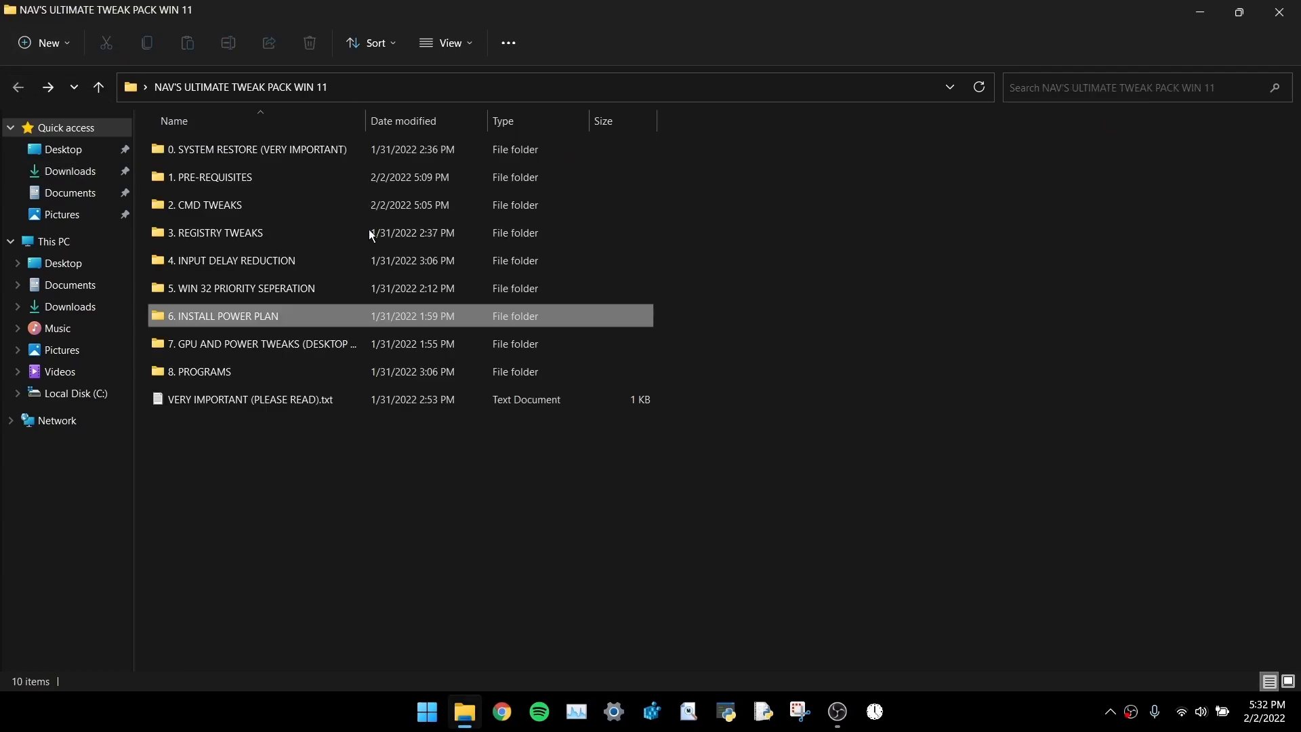
pyautogui.click(235, 316)
pyautogui.doubleClick(234, 316)
pyautogui.doubleClick(344, 322)
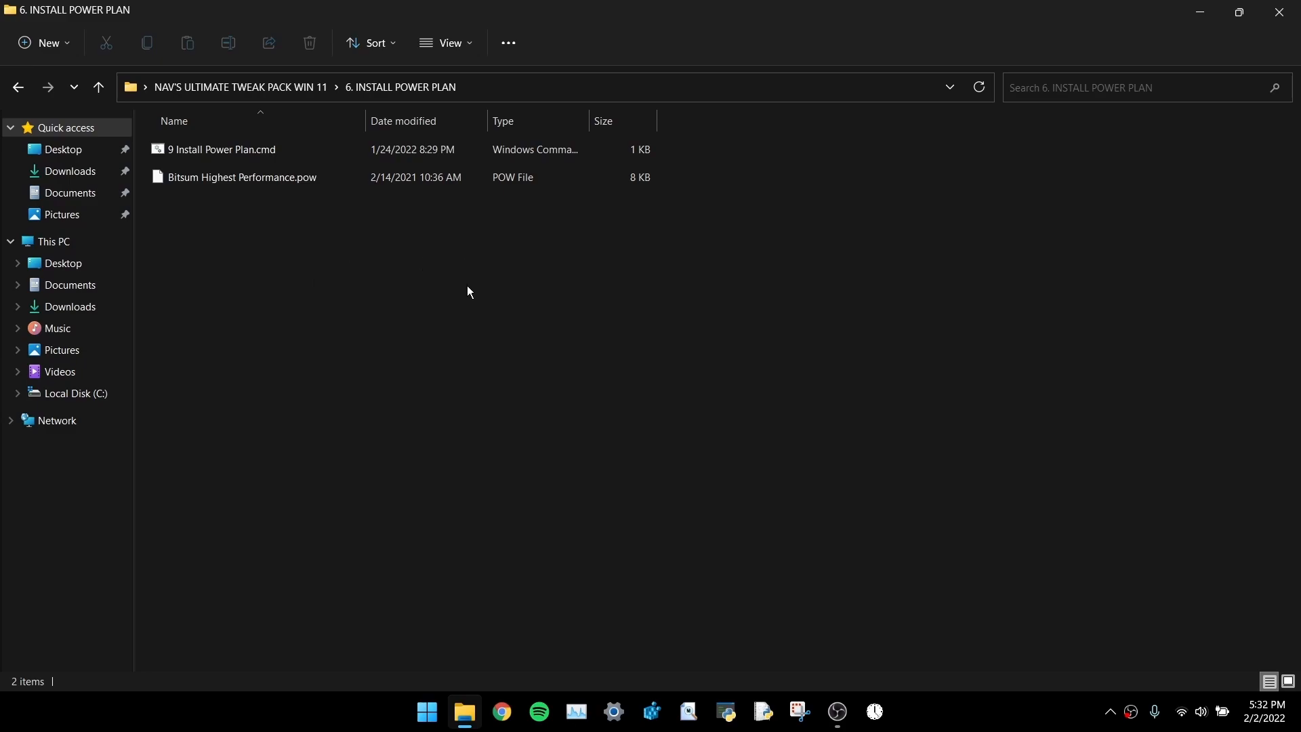
pyautogui.click(18, 87)
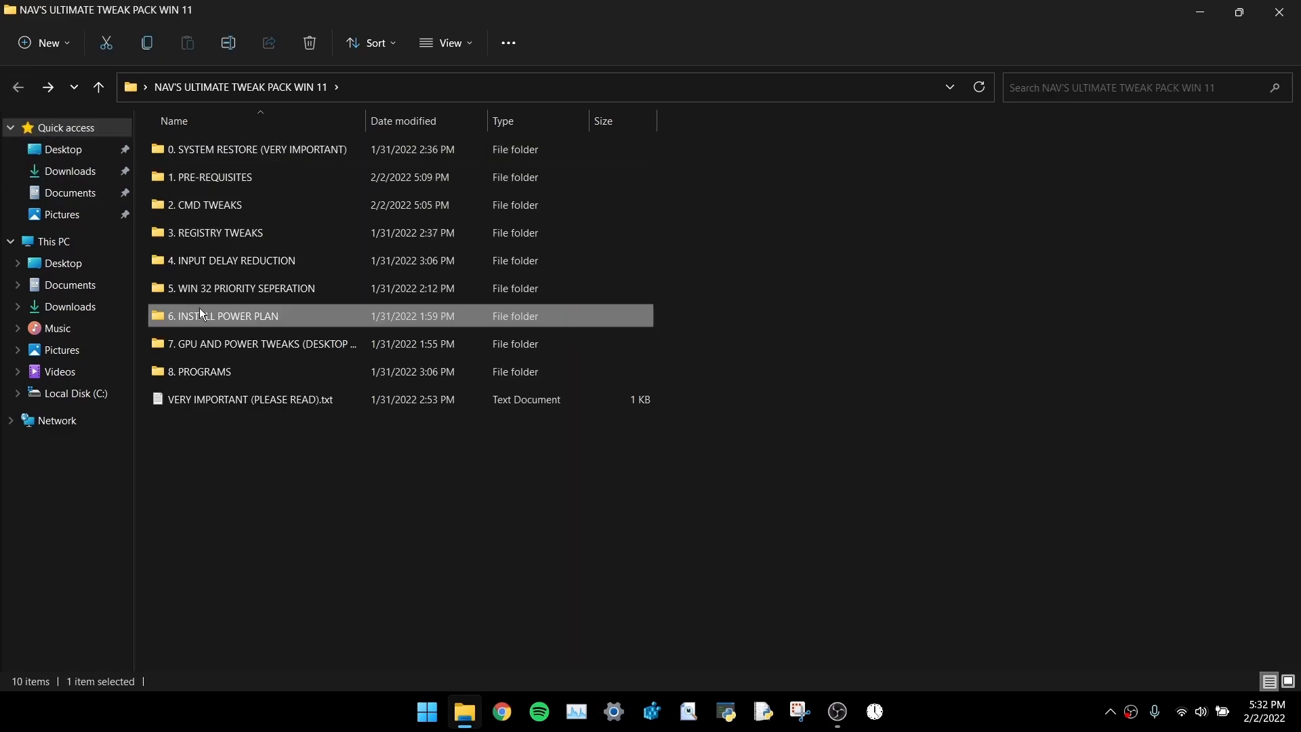
pyautogui.doubleClick(299, 313)
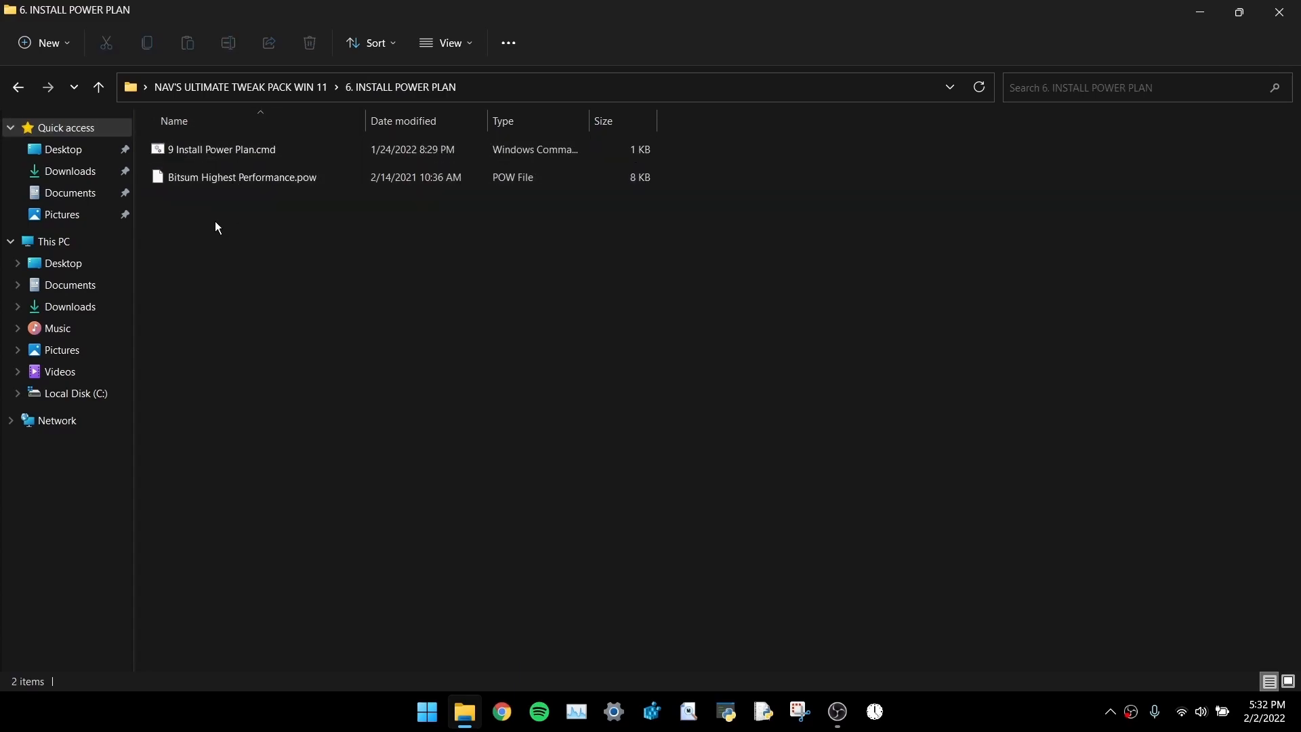
pyautogui.click(18, 87)
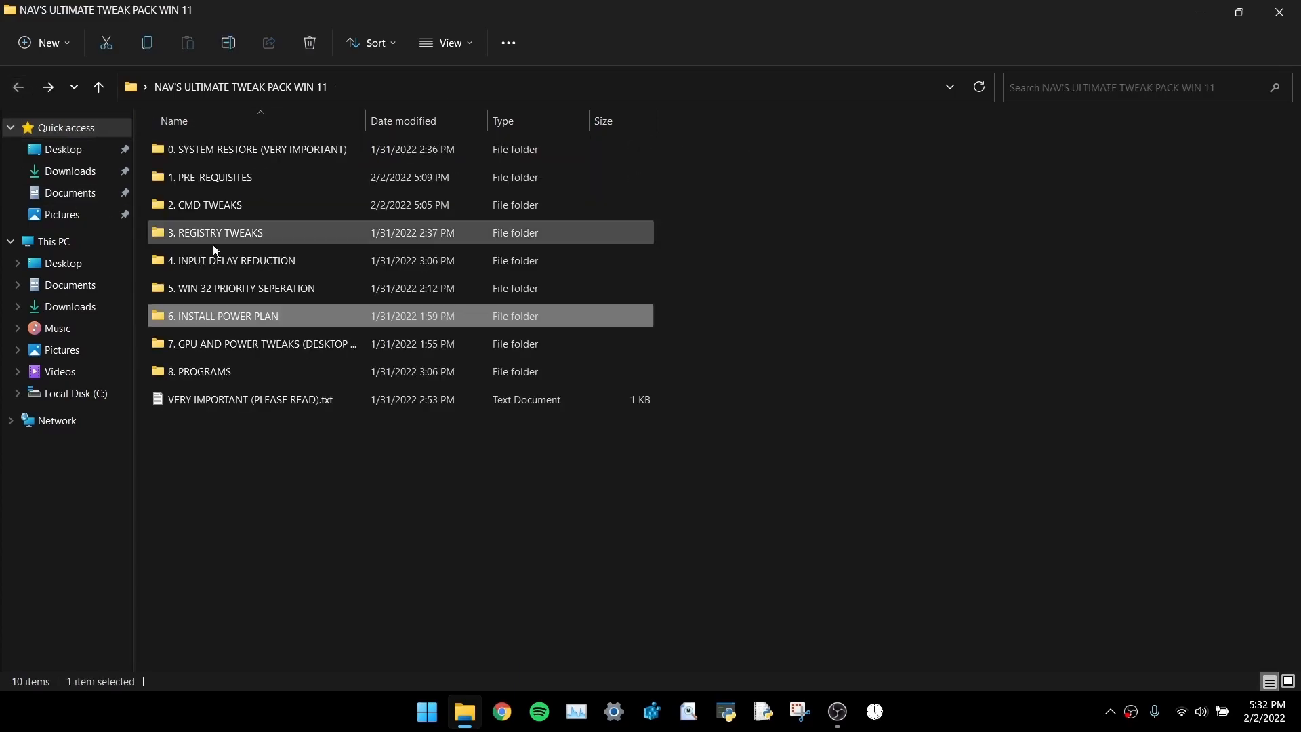
# Open 7. GPU AND POWER TWEAKS (DESKTOP ONLY) and review Disable GpuEnergyDriver.reg and Disable Power Throttling.reg, leaving the latter selected
pyautogui.doubleClick(268, 344)
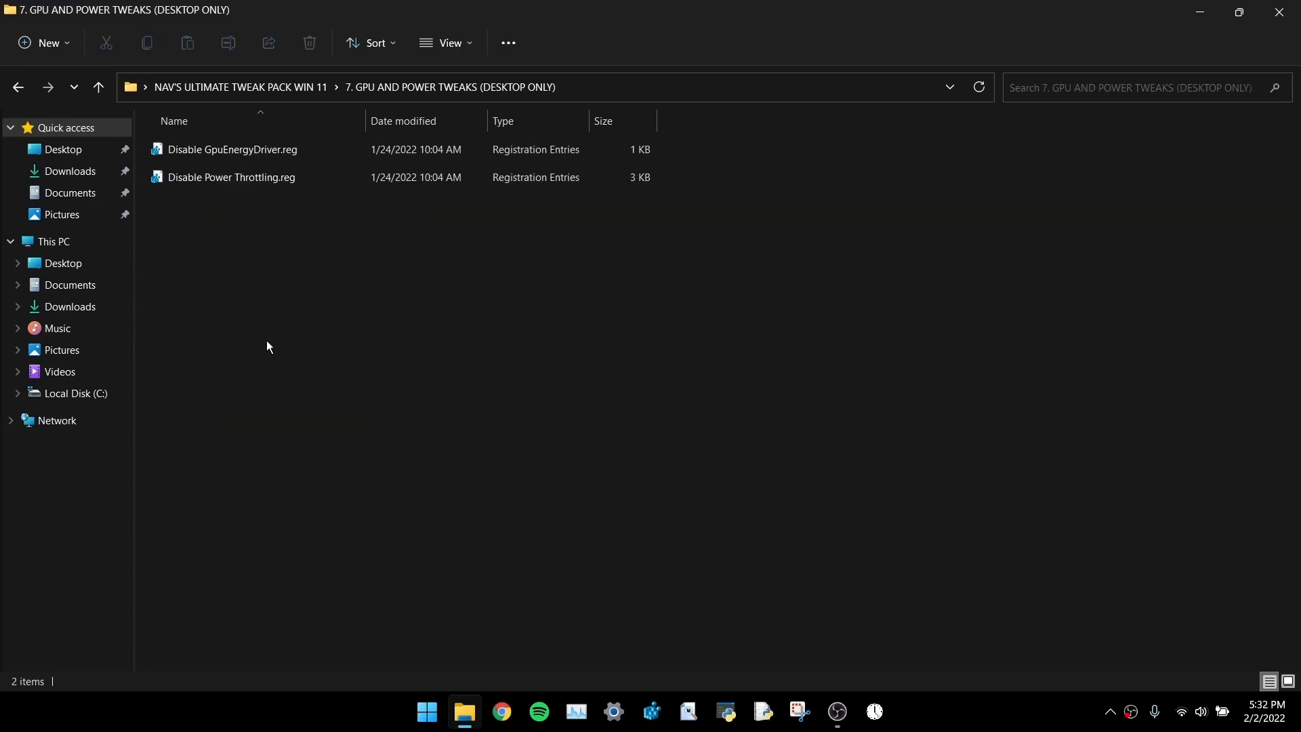
pyautogui.click(18, 87)
pyautogui.doubleClick(337, 347)
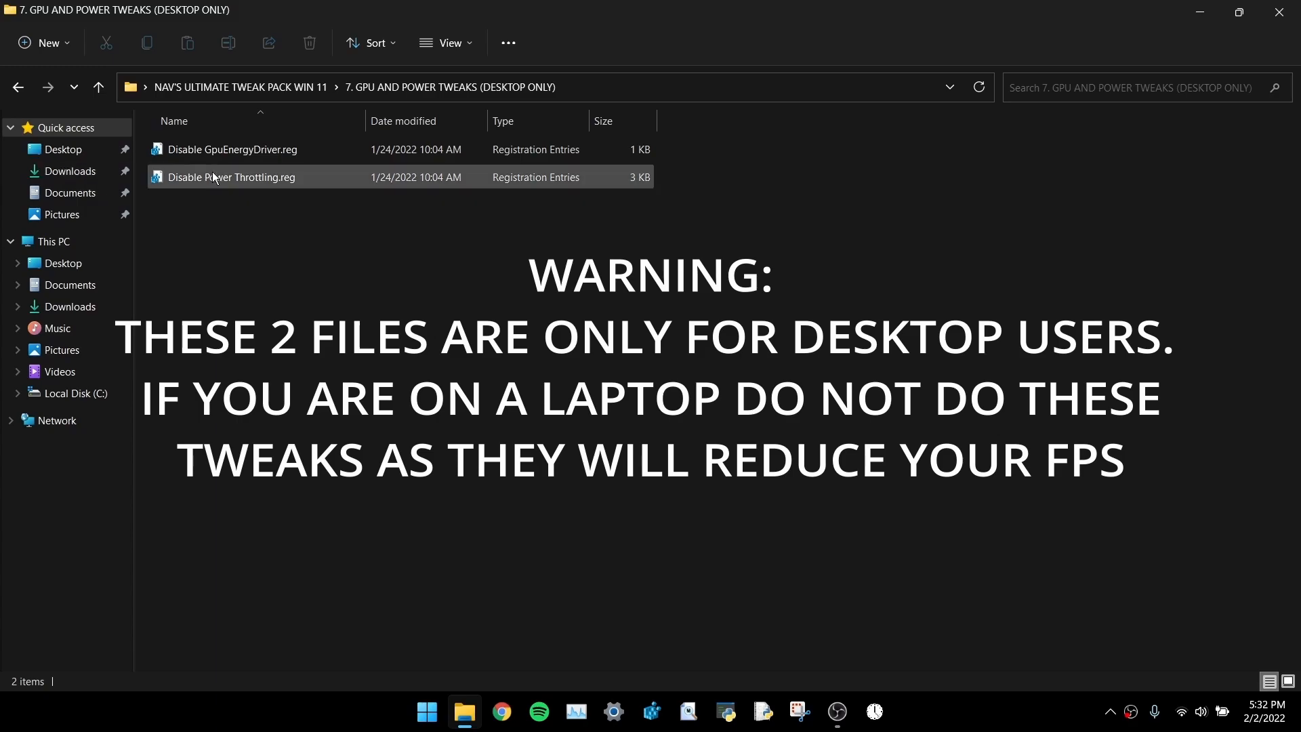
pyautogui.moveTo(302, 237); pyautogui.dragTo(276, 152)
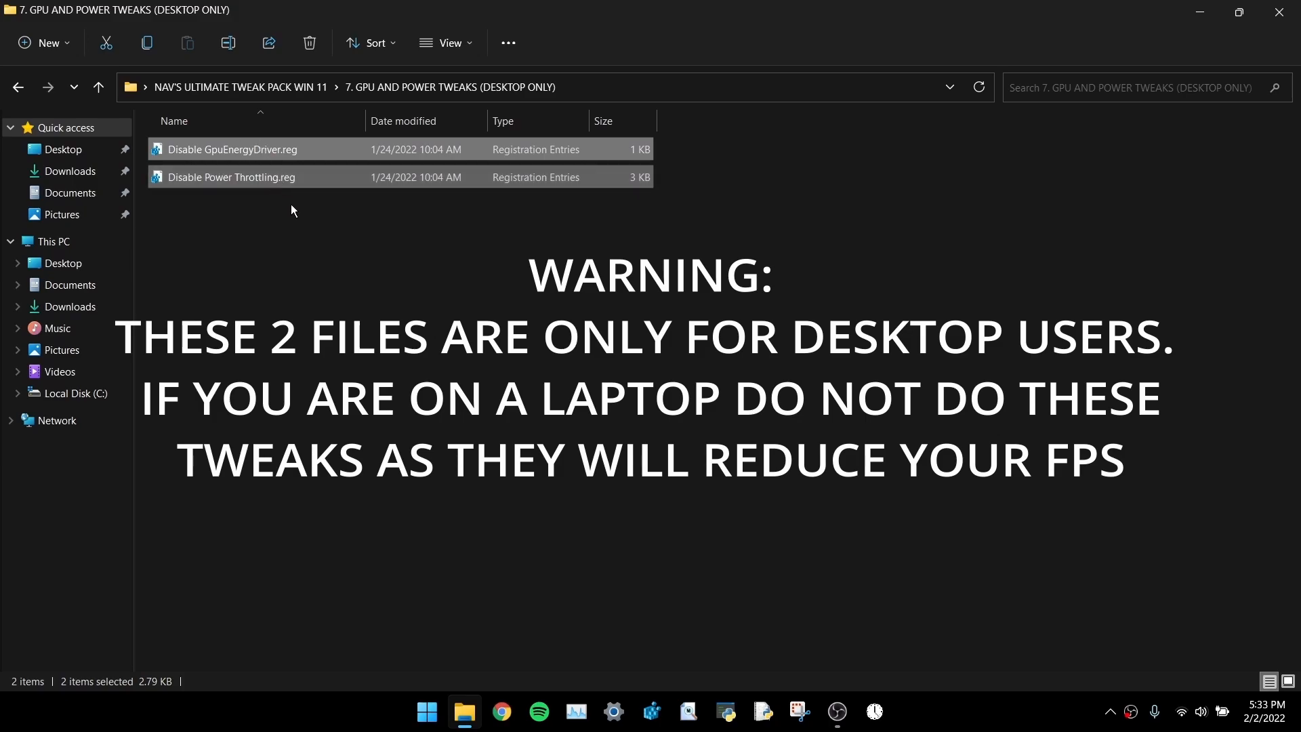
pyautogui.click(256, 235)
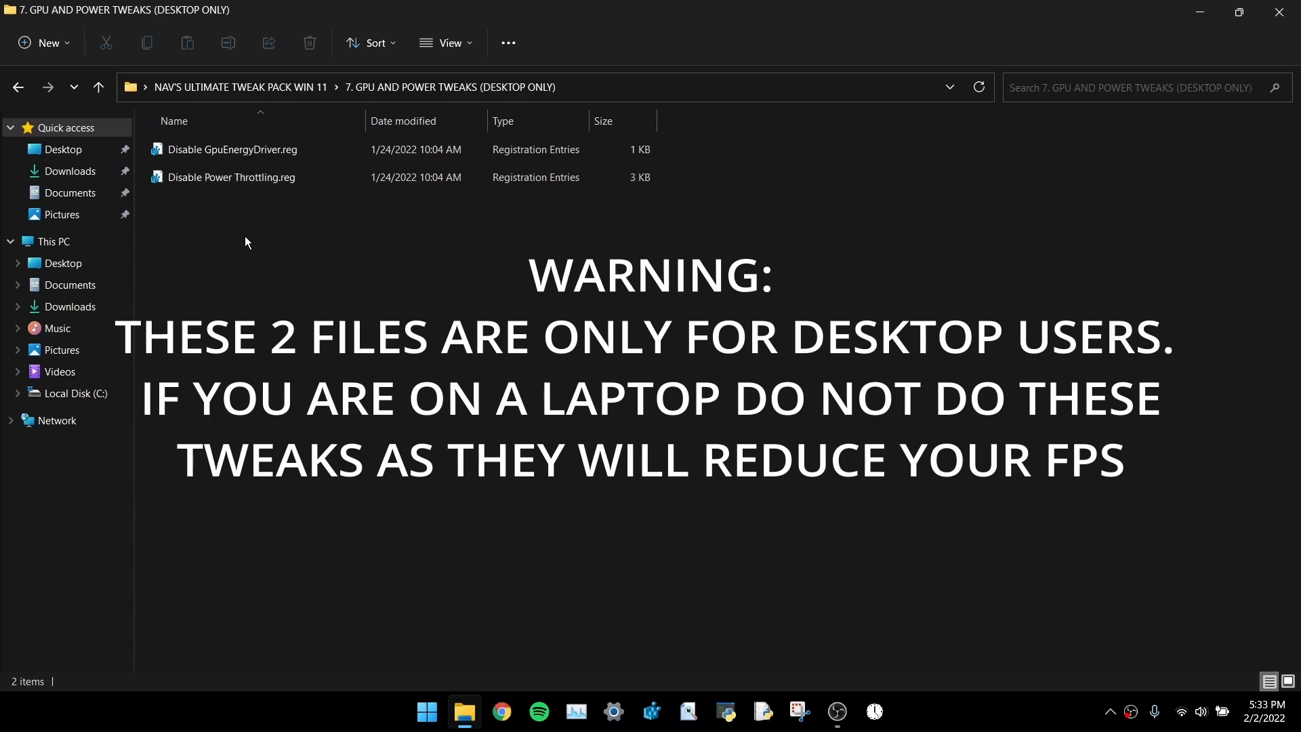
pyautogui.click(258, 187)
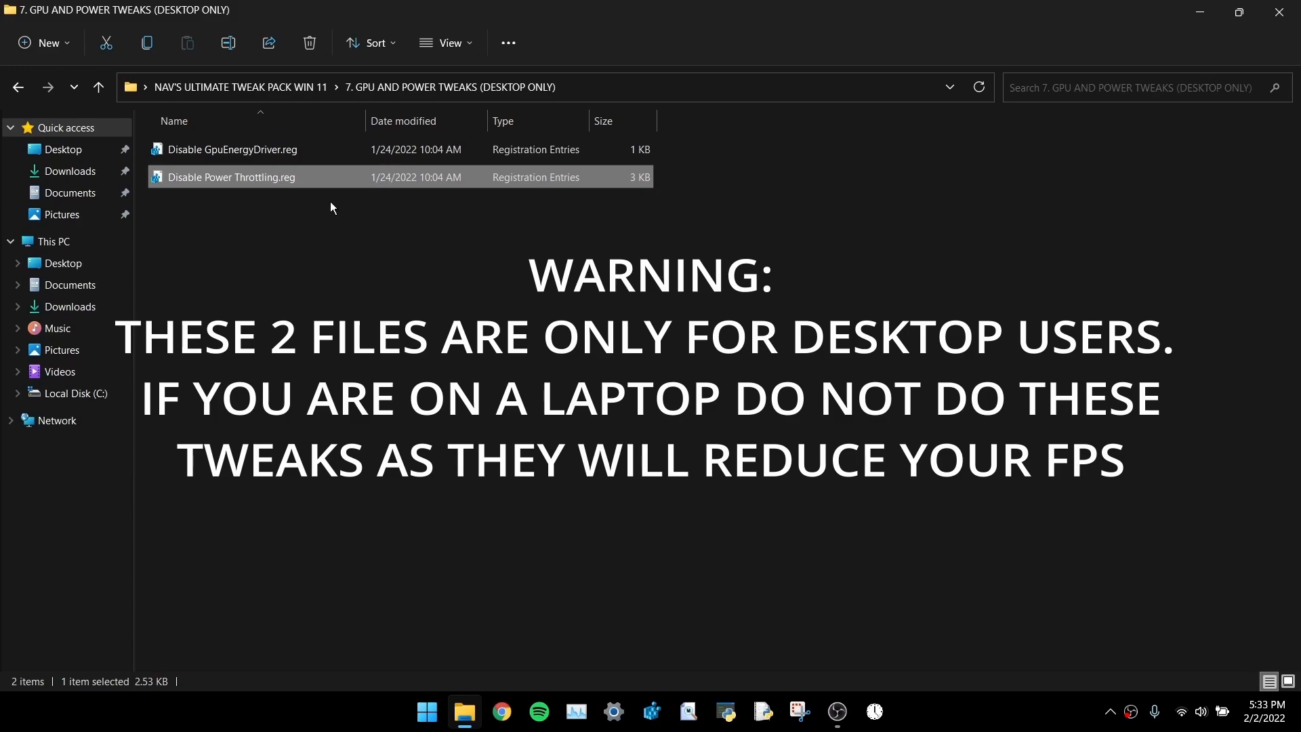
# Leave the 7. GPU AND POWER TWEAKS (DESKTOP ONLY) folder and open the pack's 8. PROGRAMS folder
pyautogui.click(249, 225)
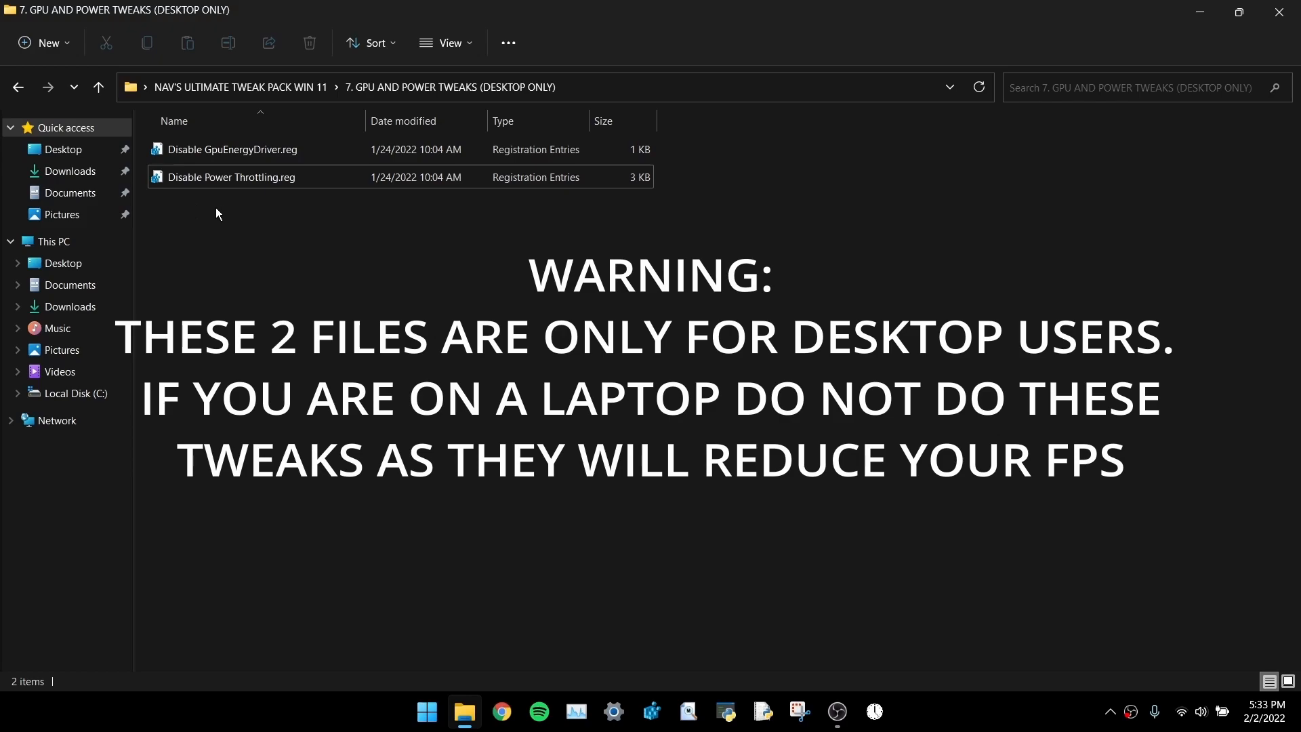
pyautogui.click(185, 179)
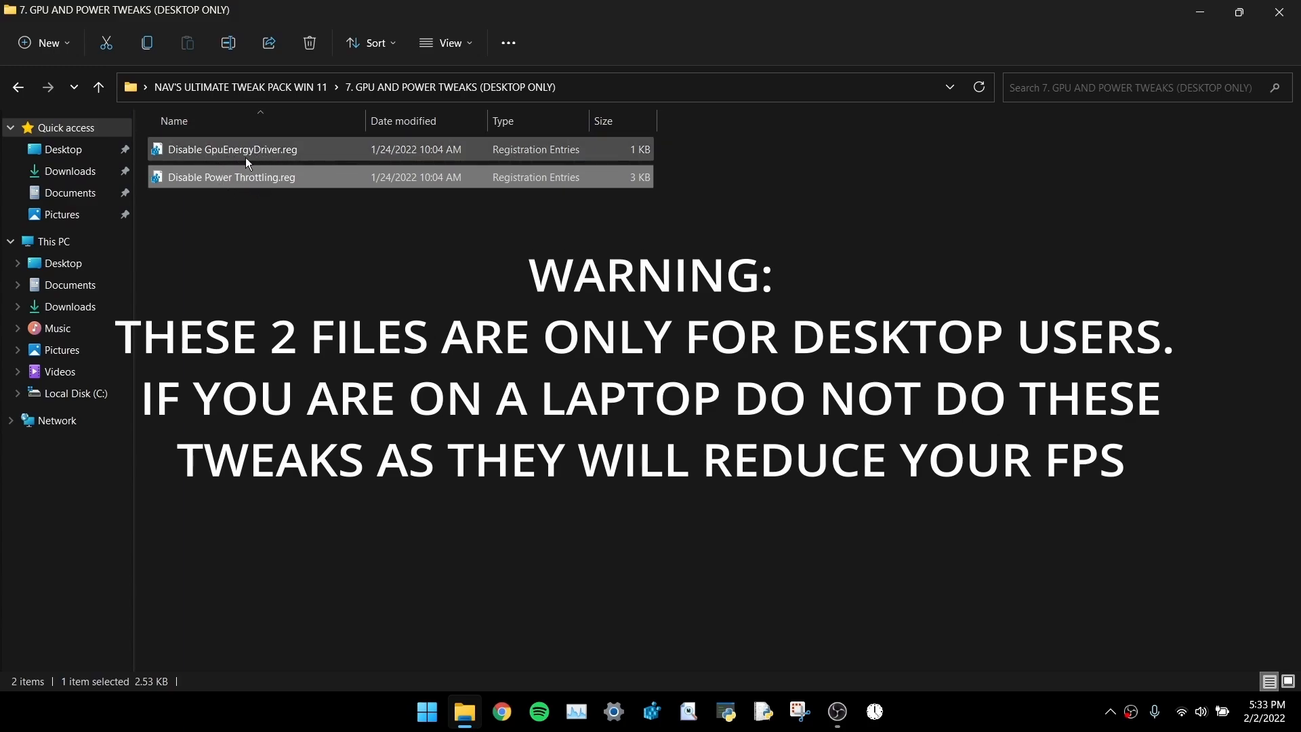
pyautogui.click(223, 157)
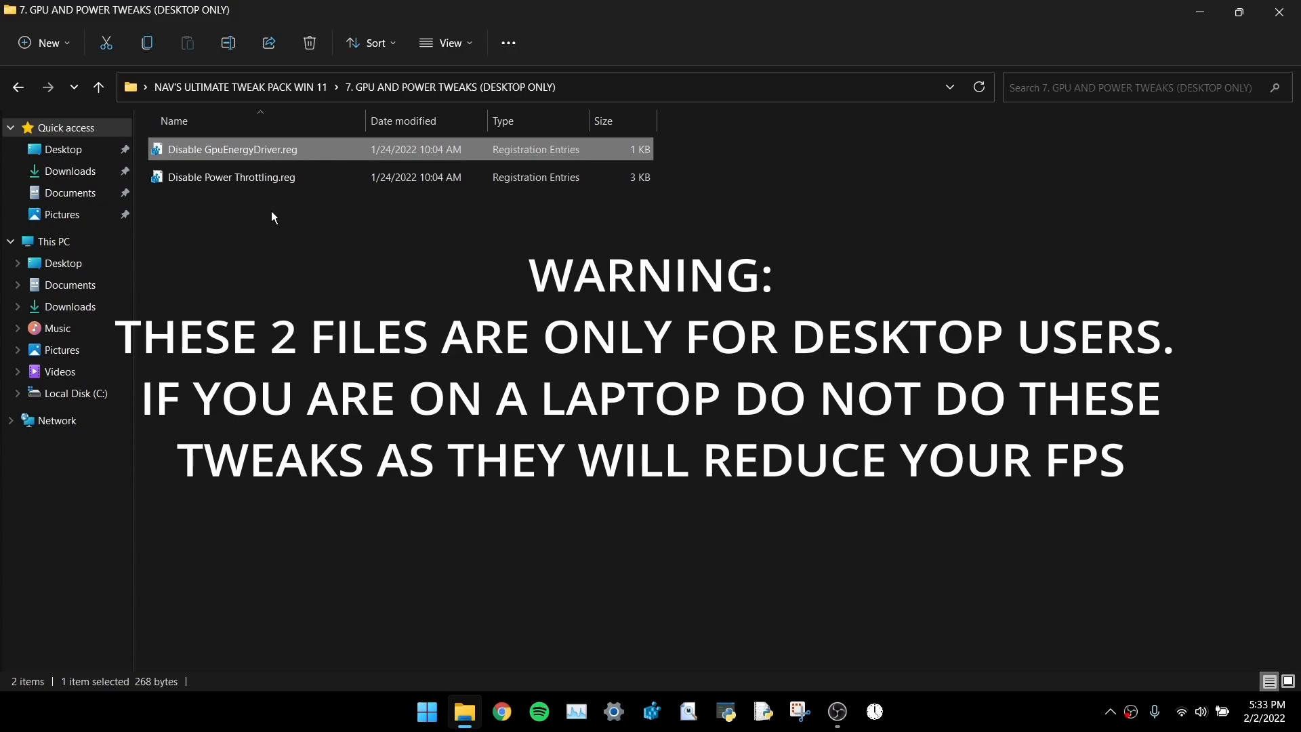
pyautogui.click(494, 295)
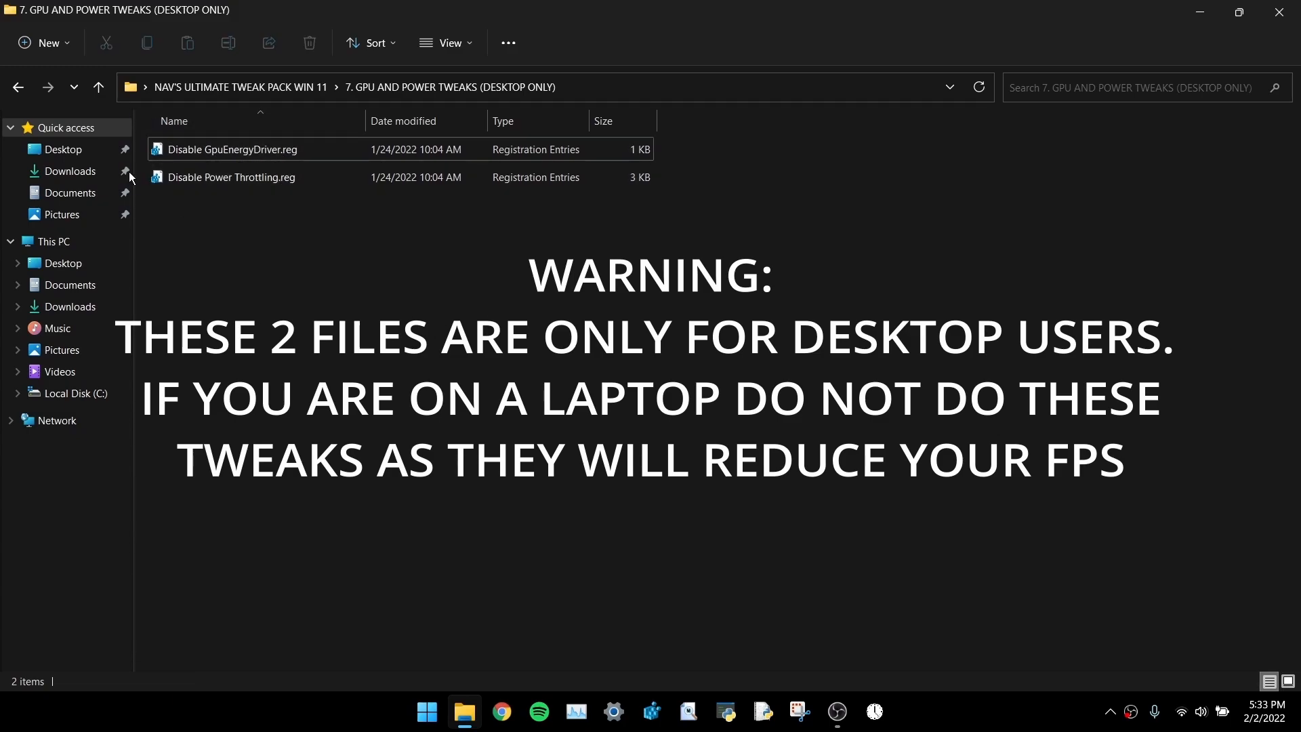
pyautogui.click(18, 88)
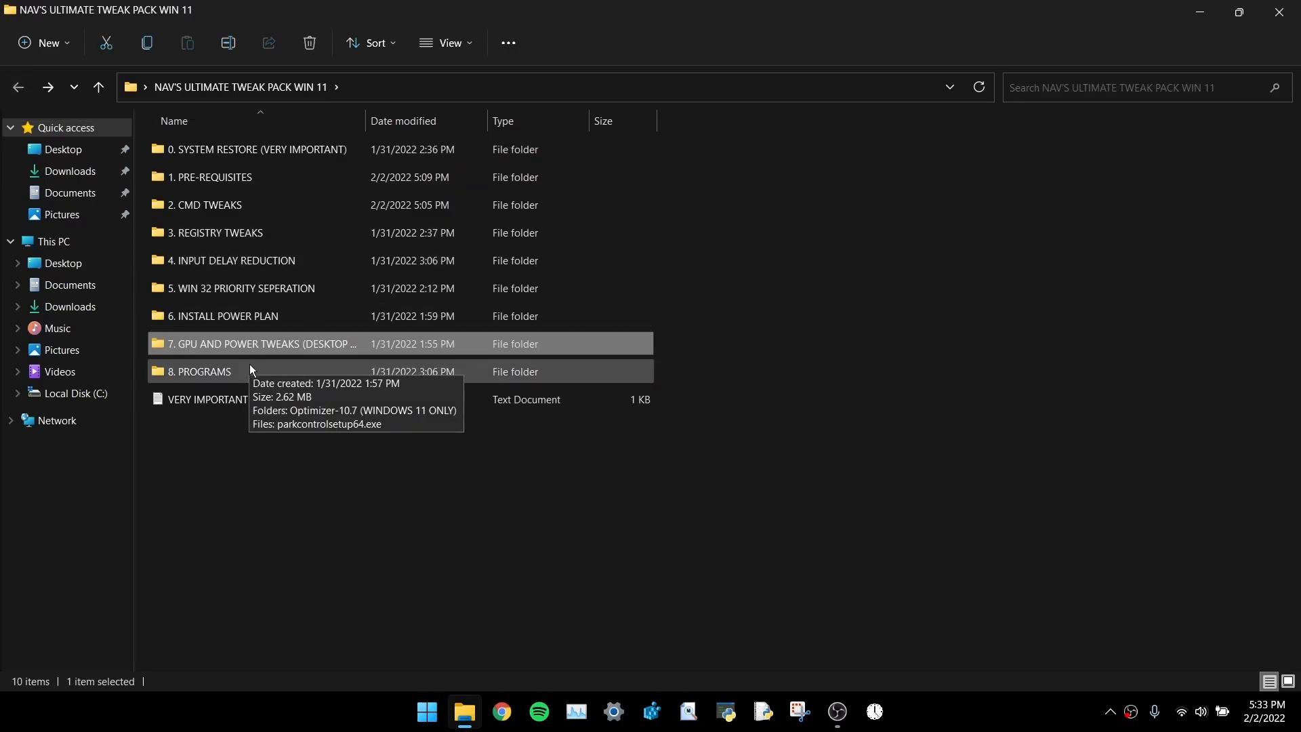
pyautogui.doubleClick(249, 364)
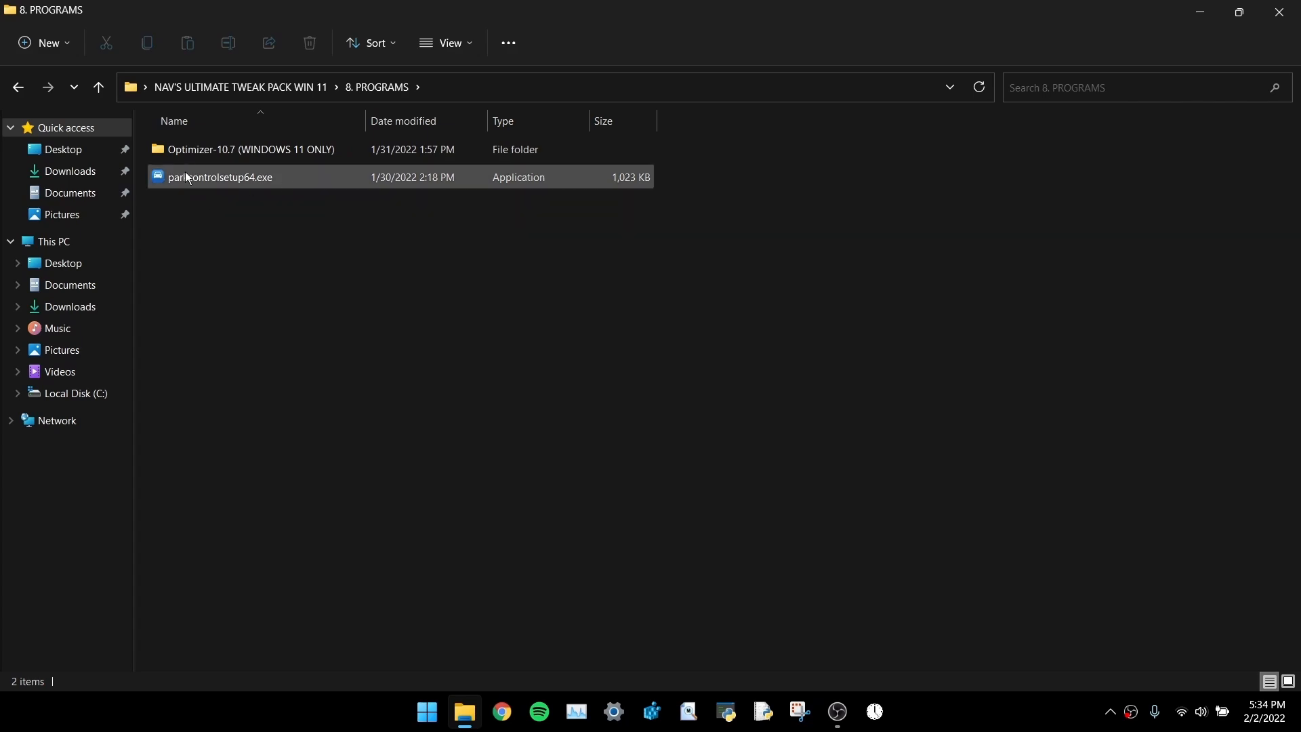
pyautogui.doubleClick(233, 176)
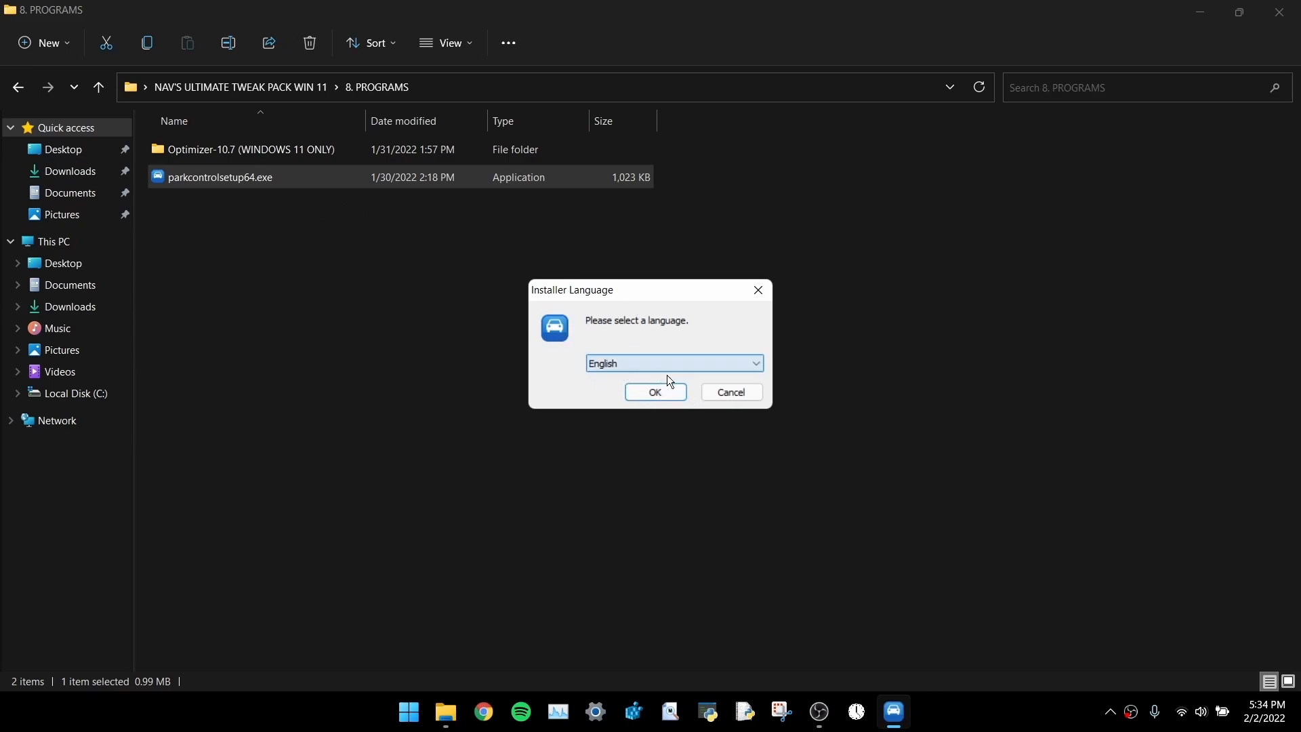
pyautogui.click(718, 391)
pyautogui.click(269, 211)
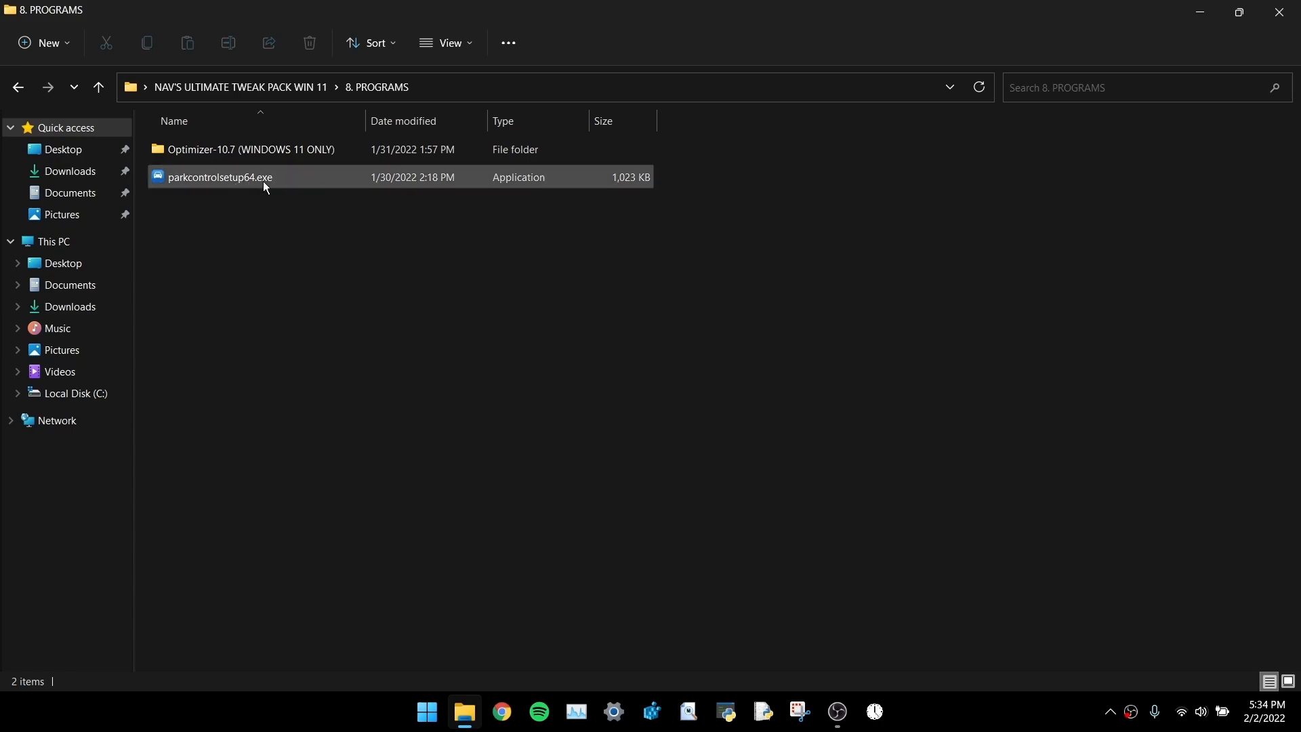
# Search Windows for "parkControl" and open the ParkControl application
pyautogui.click(1110, 711)
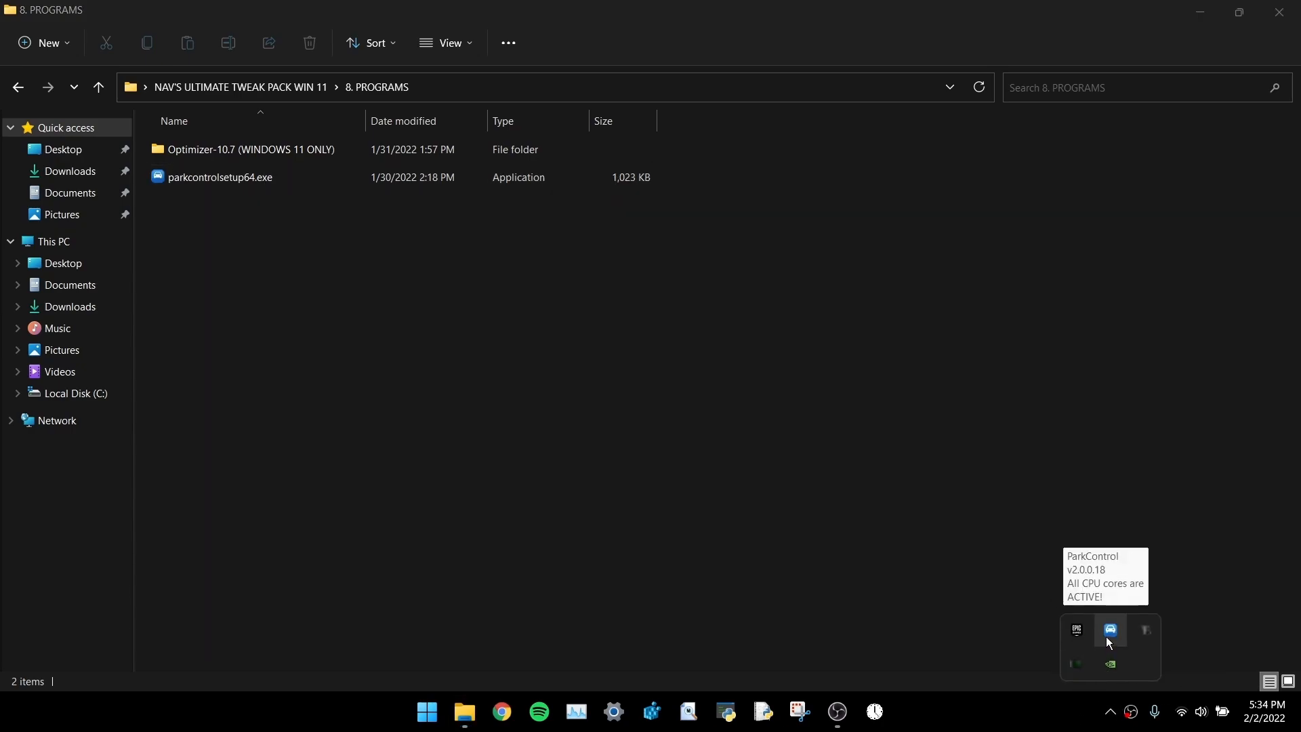
pyautogui.click(640, 618)
pyautogui.click(426, 711)
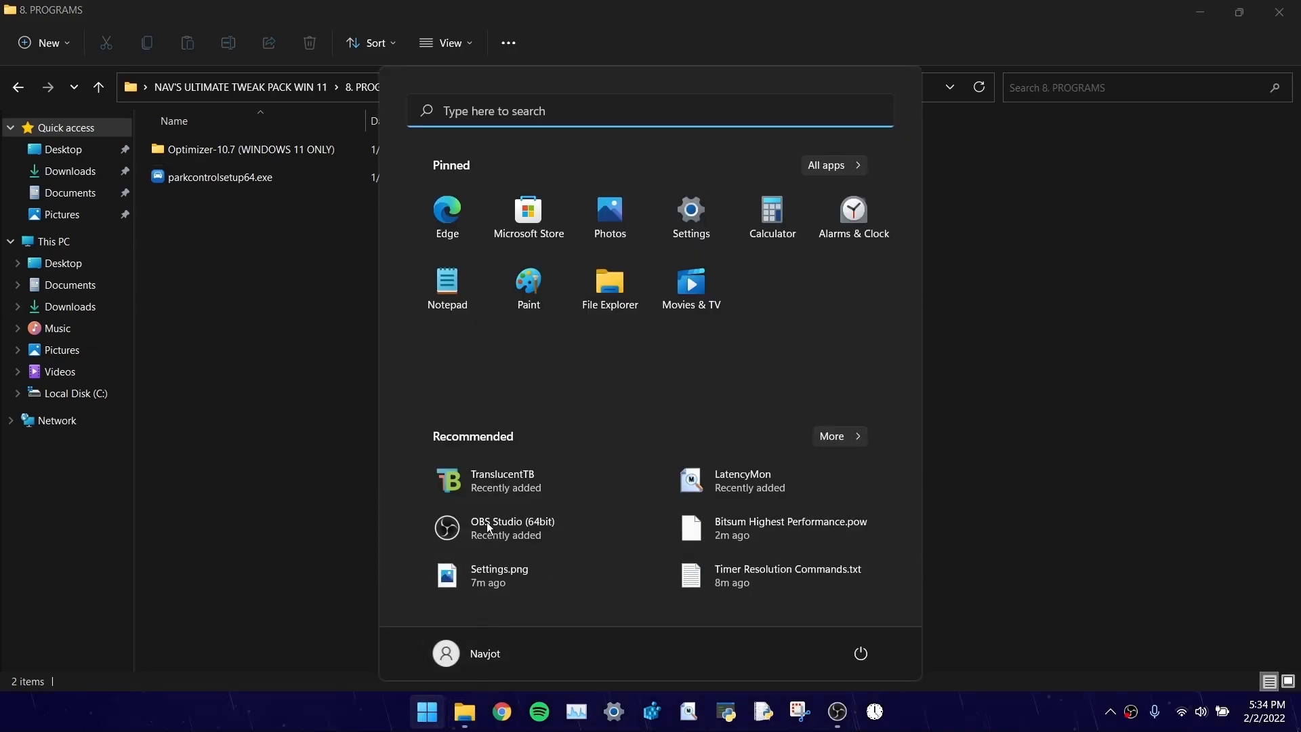
pyautogui.write('parkControl')
pyautogui.press('Return')
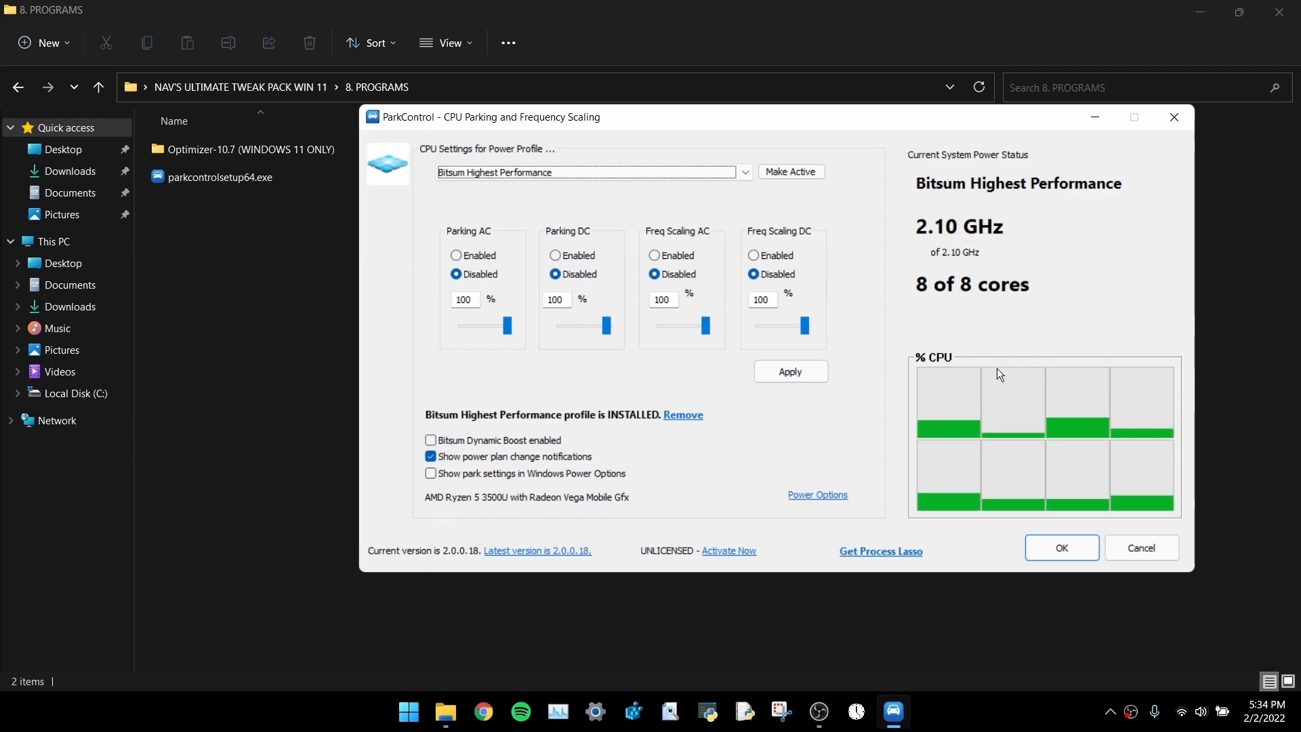
# Set Parking AC, Parking DC, Freq Scaling AC and Freq Scaling DC to Disabled in ParkControl
pyautogui.click(479, 275)
pyautogui.click(586, 279)
pyautogui.click(661, 275)
pyautogui.click(761, 274)
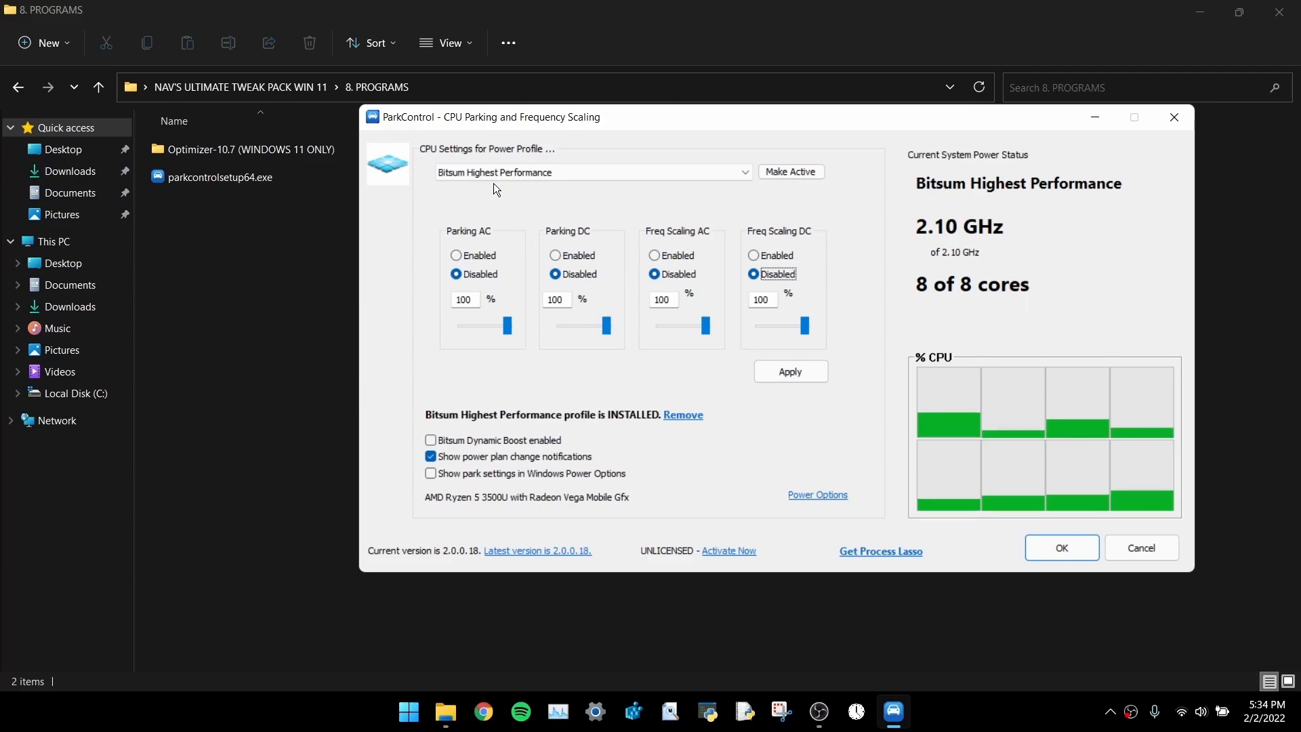
# Choose the Bitsum Highest Performance profile, save the changes, and make it active and applied before closing ParkControl
pyautogui.click(558, 176)
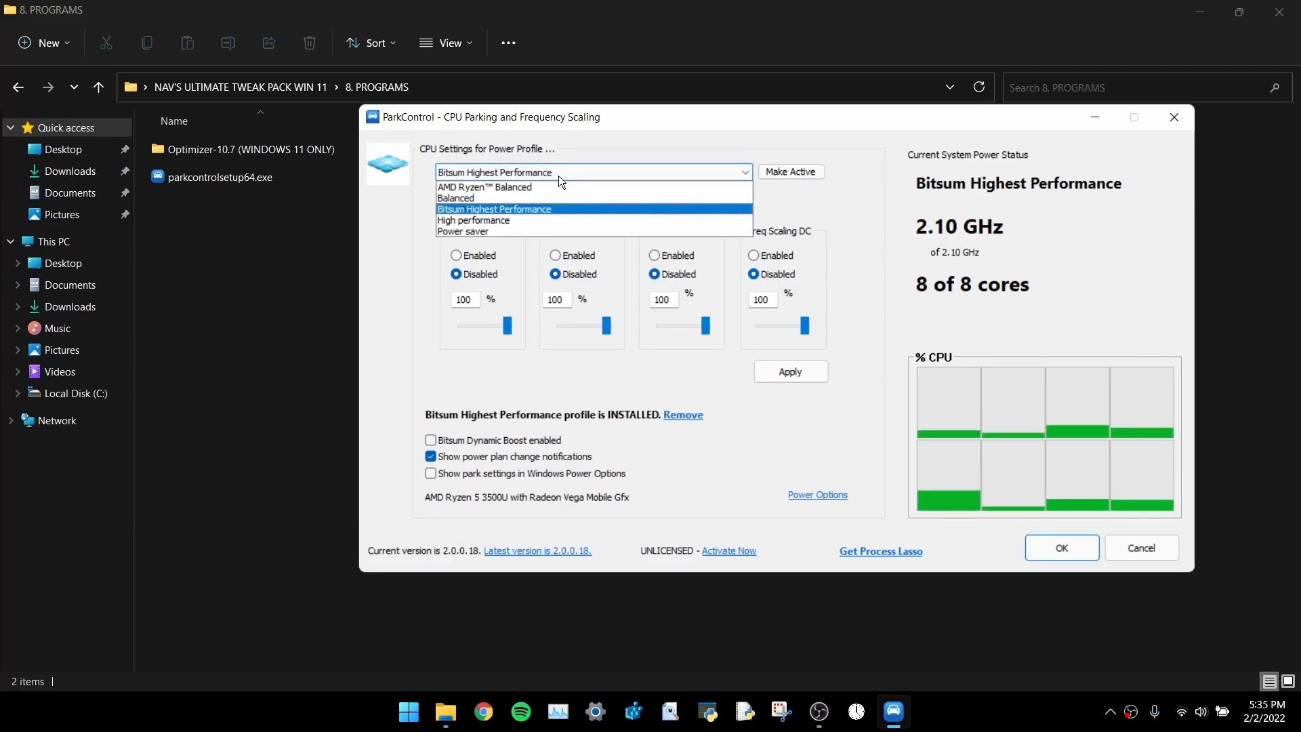
pyautogui.click(535, 206)
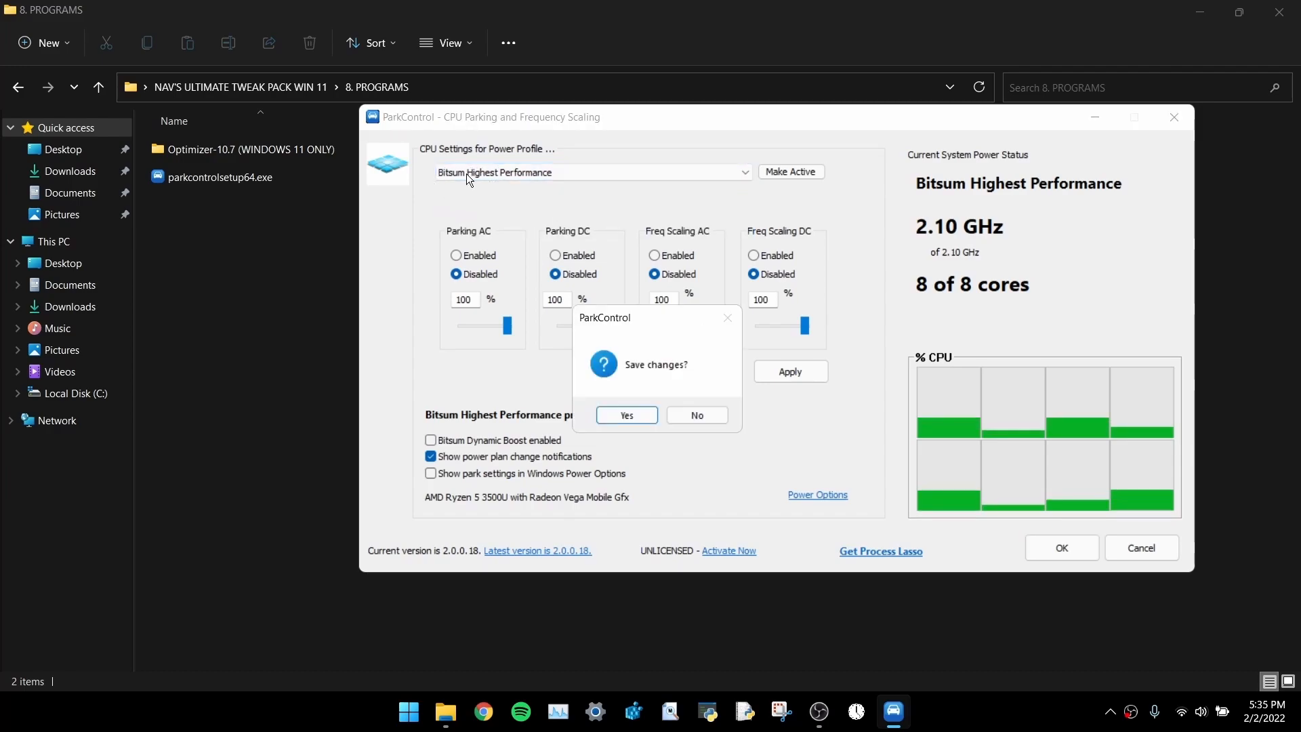
pyautogui.click(626, 415)
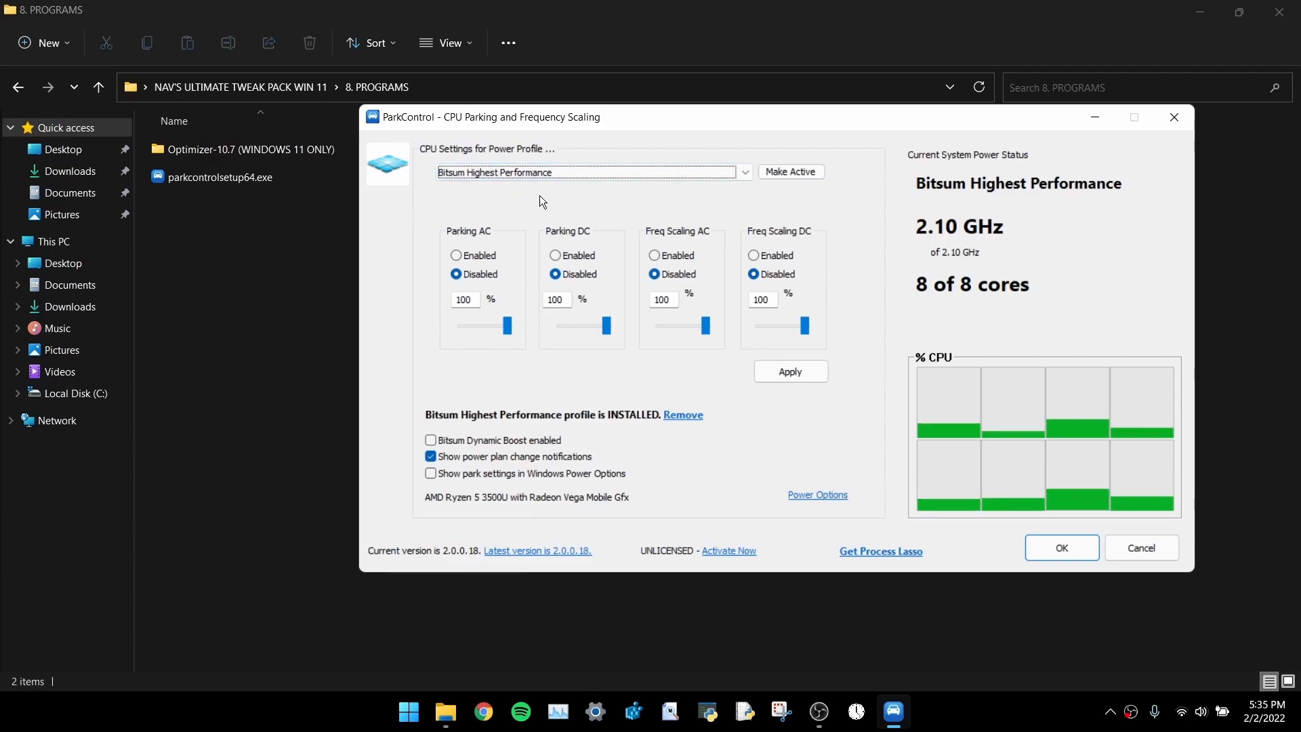
pyautogui.click(782, 173)
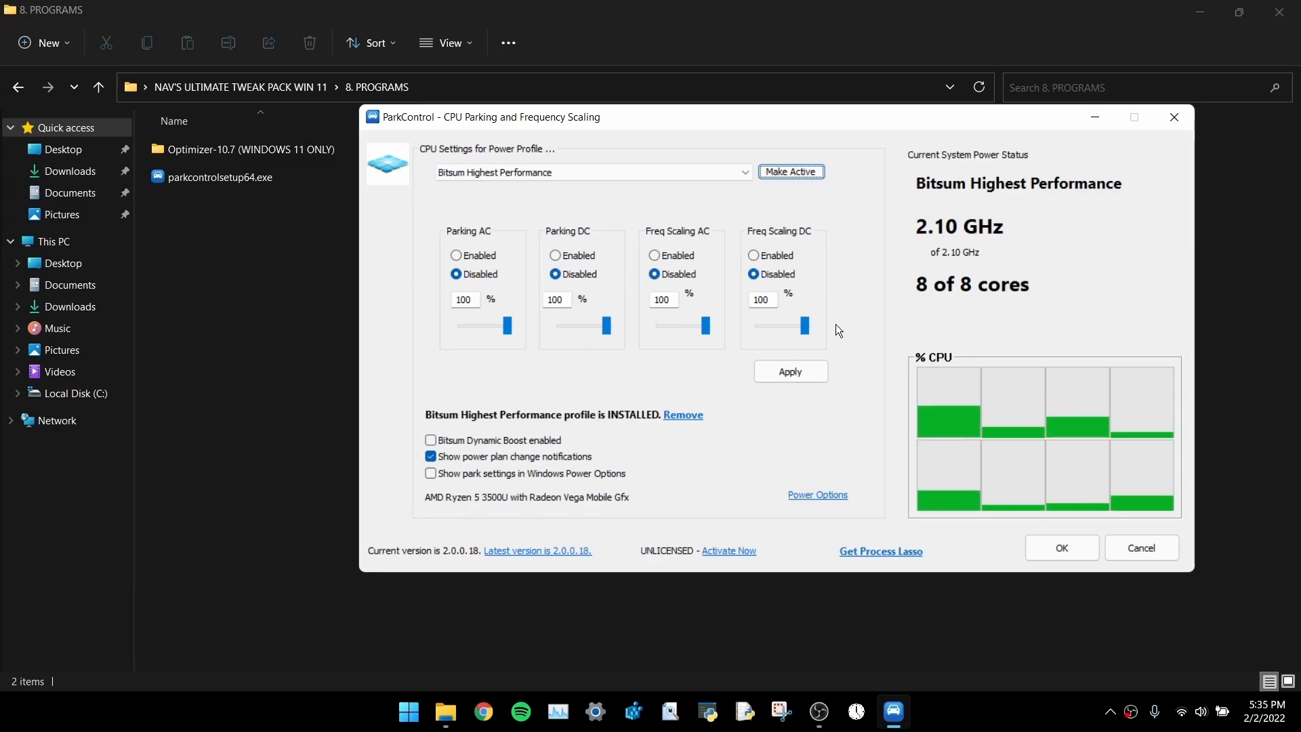
pyautogui.click(790, 371)
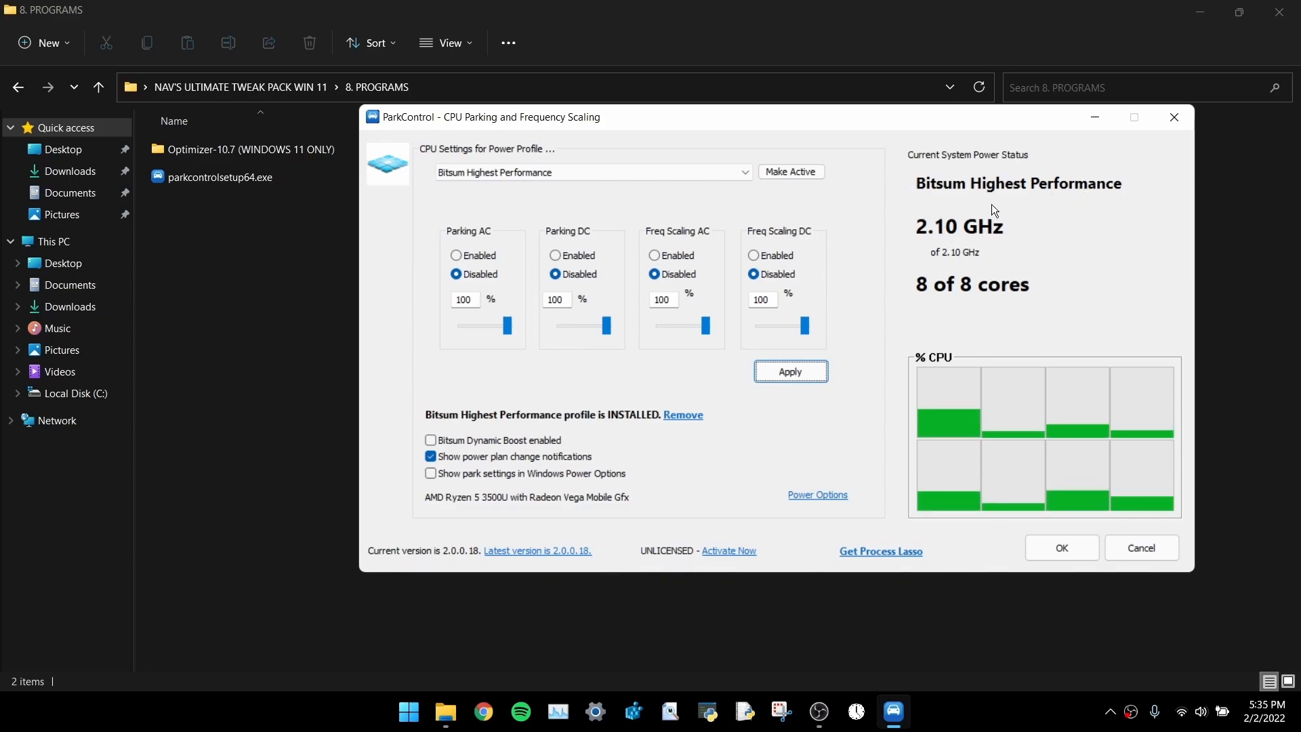
pyautogui.click(1074, 547)
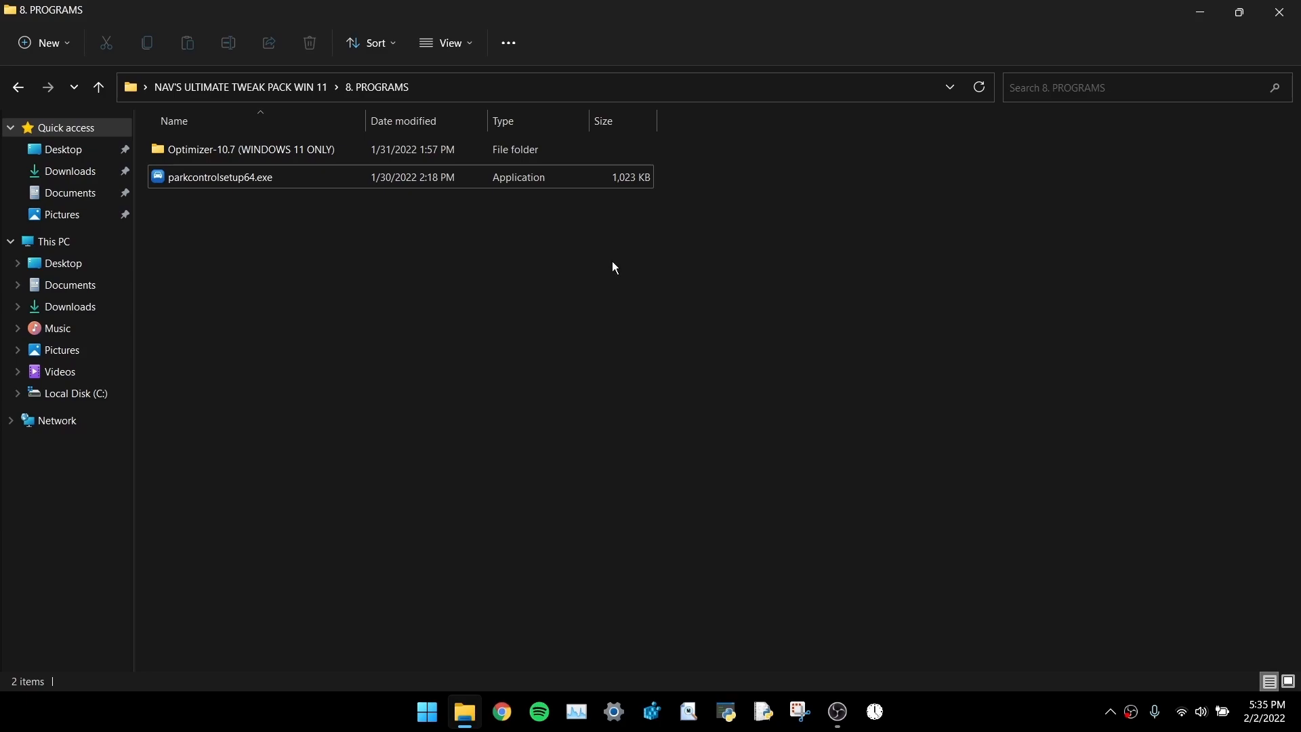
# Launch Optimizer-10.7.exe from the Optimizer-10.7 (WINDOWS 11 ONLY) folder and review its Universal and Windows 11 tweaks
pyautogui.doubleClick(238, 152)
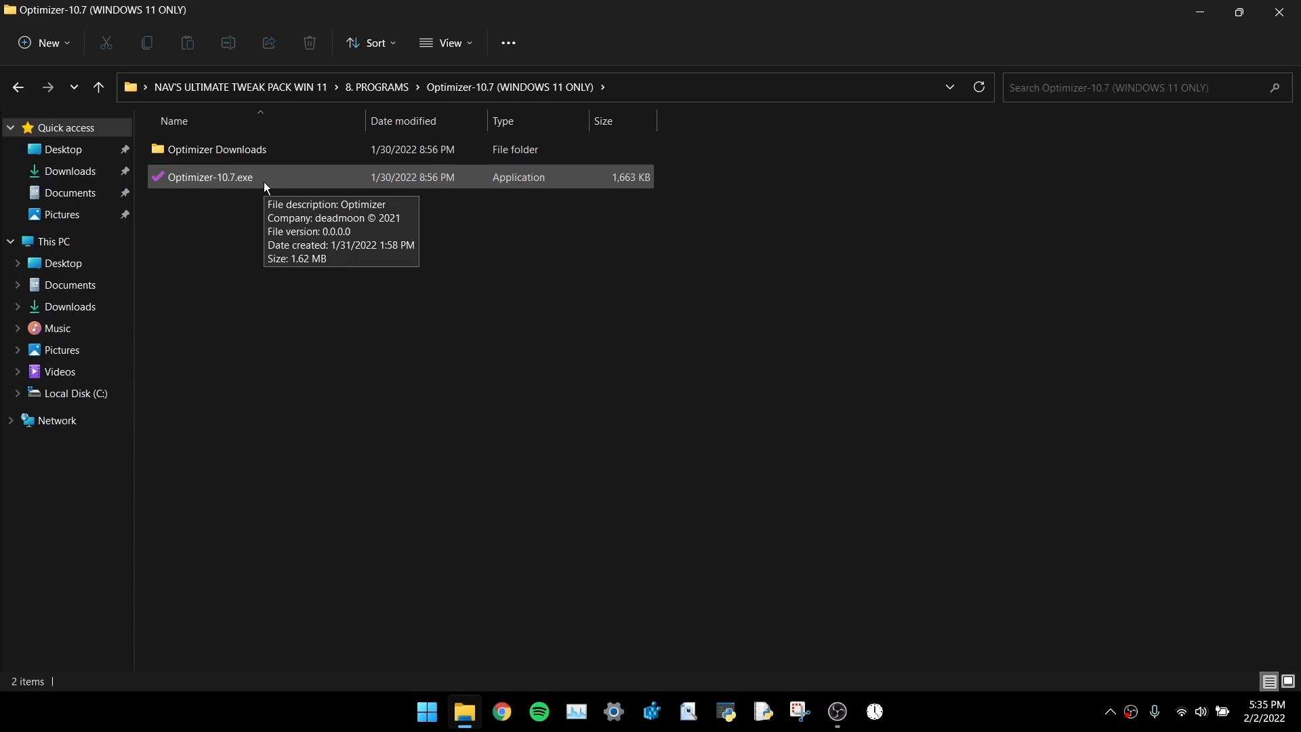
pyautogui.doubleClick(302, 188)
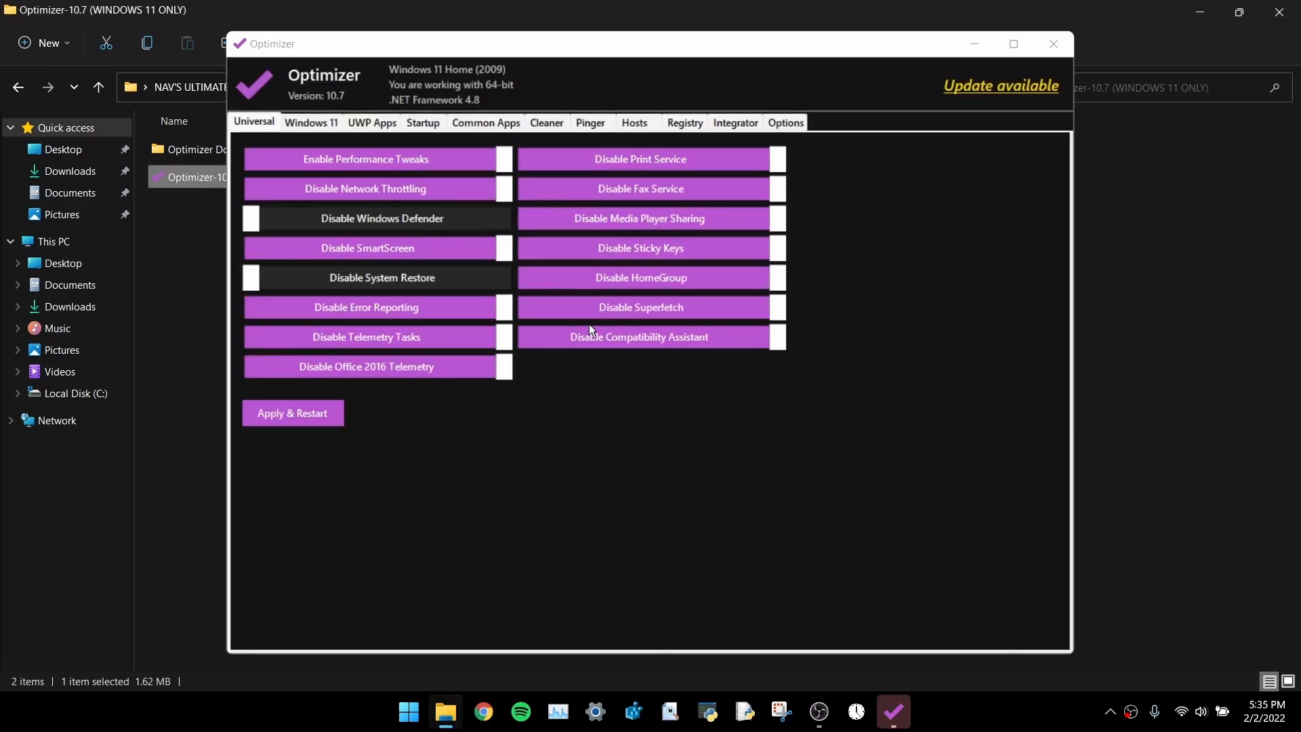
pyautogui.click(318, 119)
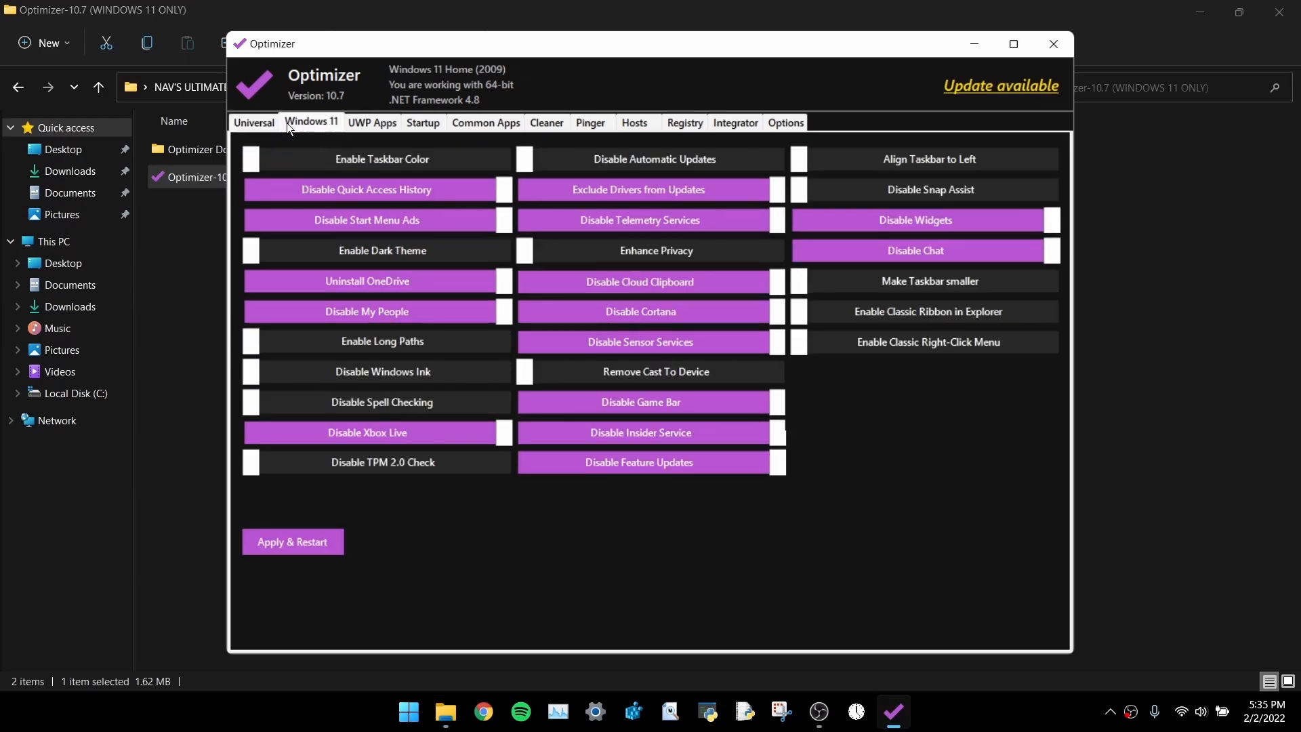
pyautogui.click(258, 125)
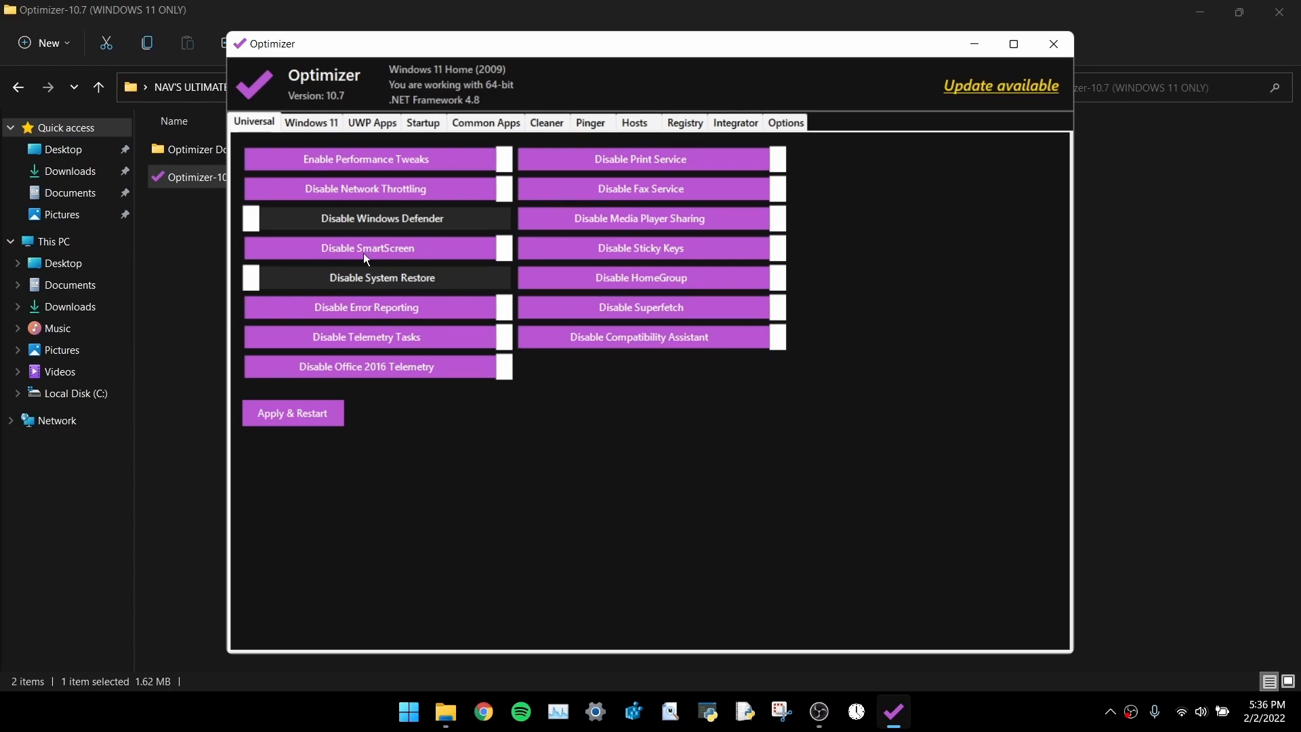
pyautogui.click(325, 128)
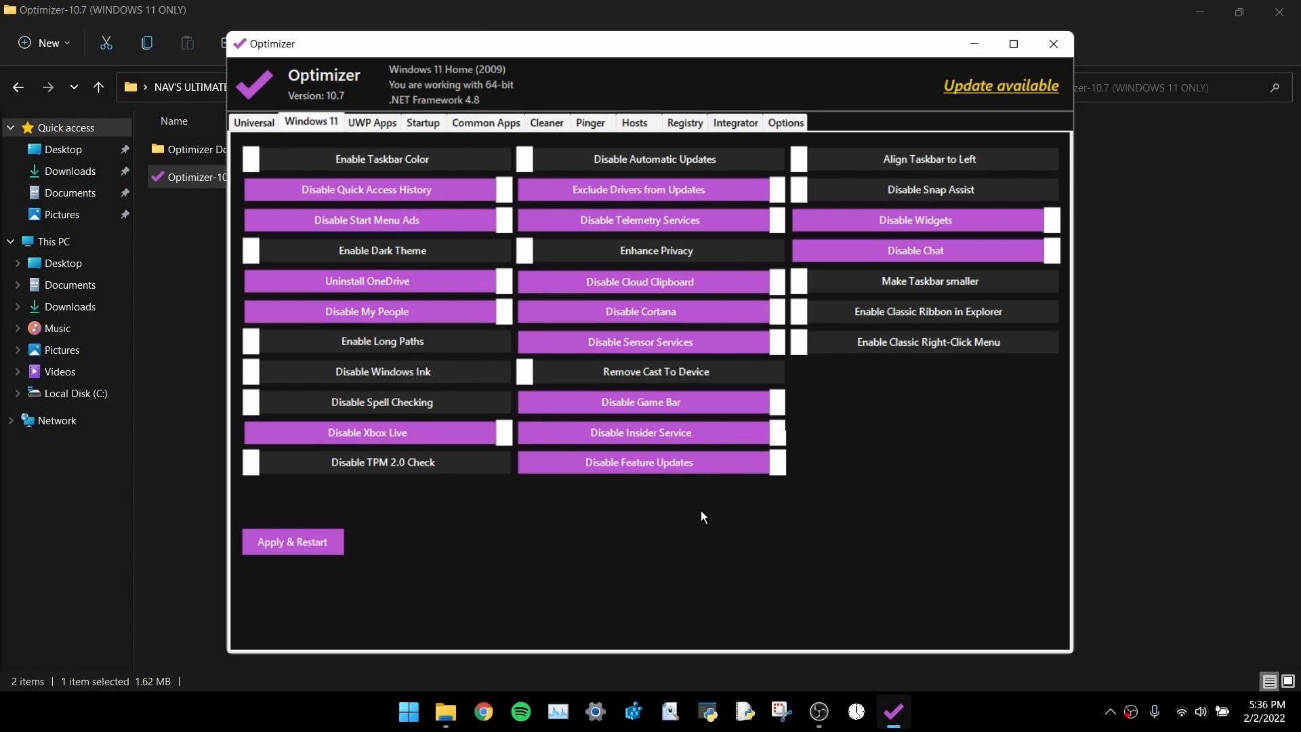
pyautogui.click(266, 129)
# Clean the system drive with Optimizer's Cleaner, including temporary files, BSOD minidumps, error reports and the Recycle Bin
pyautogui.click(547, 122)
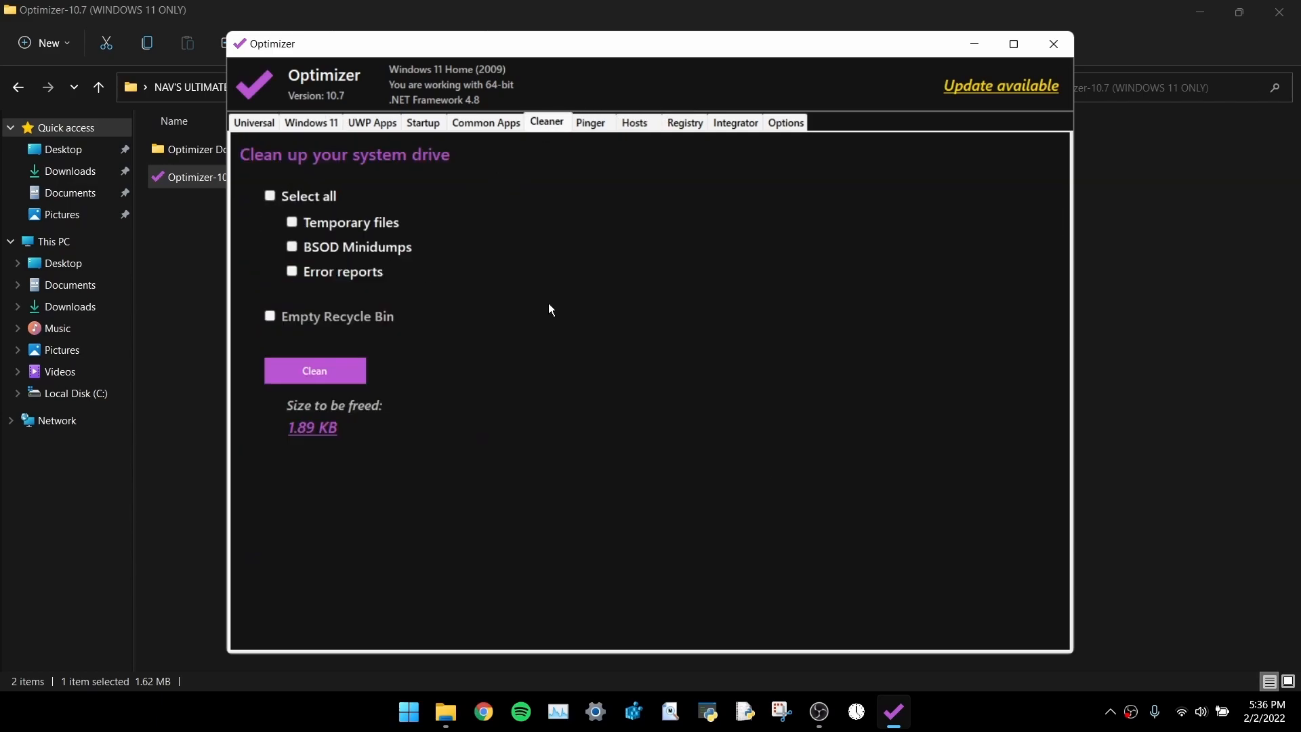
pyautogui.click(269, 197)
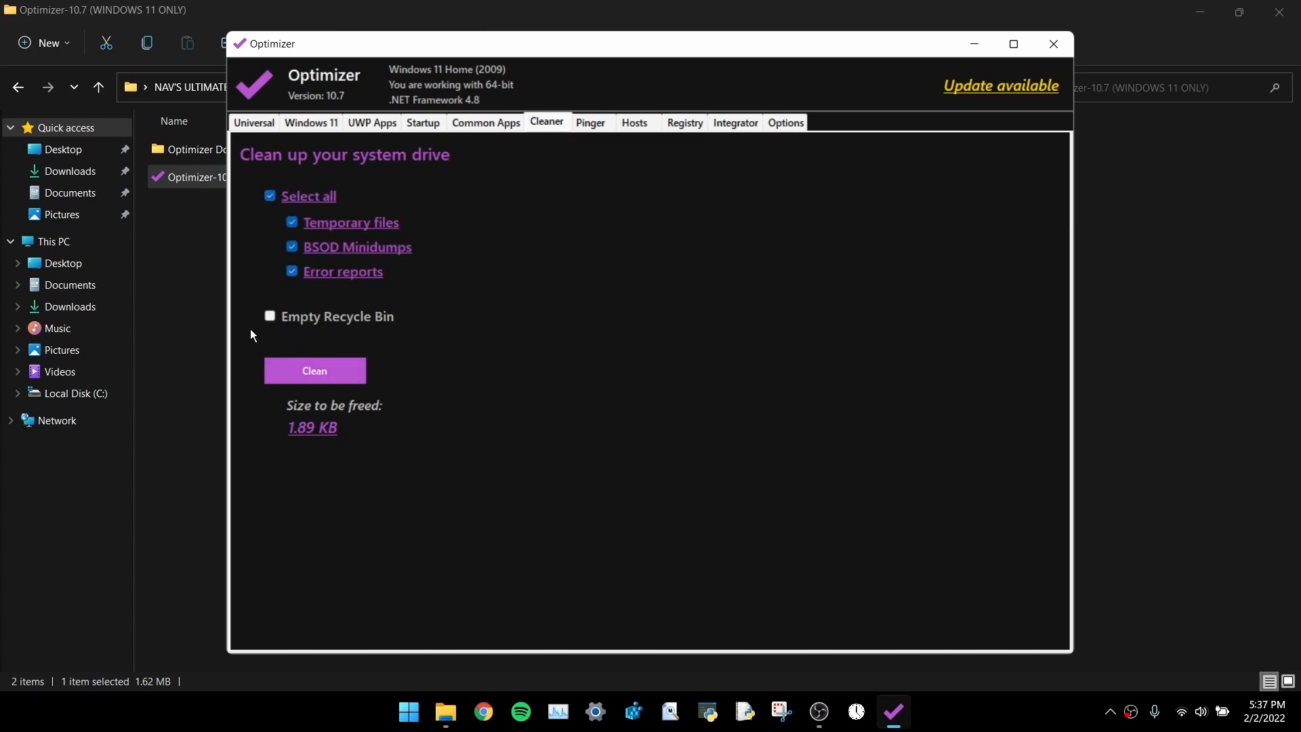
pyautogui.click(270, 318)
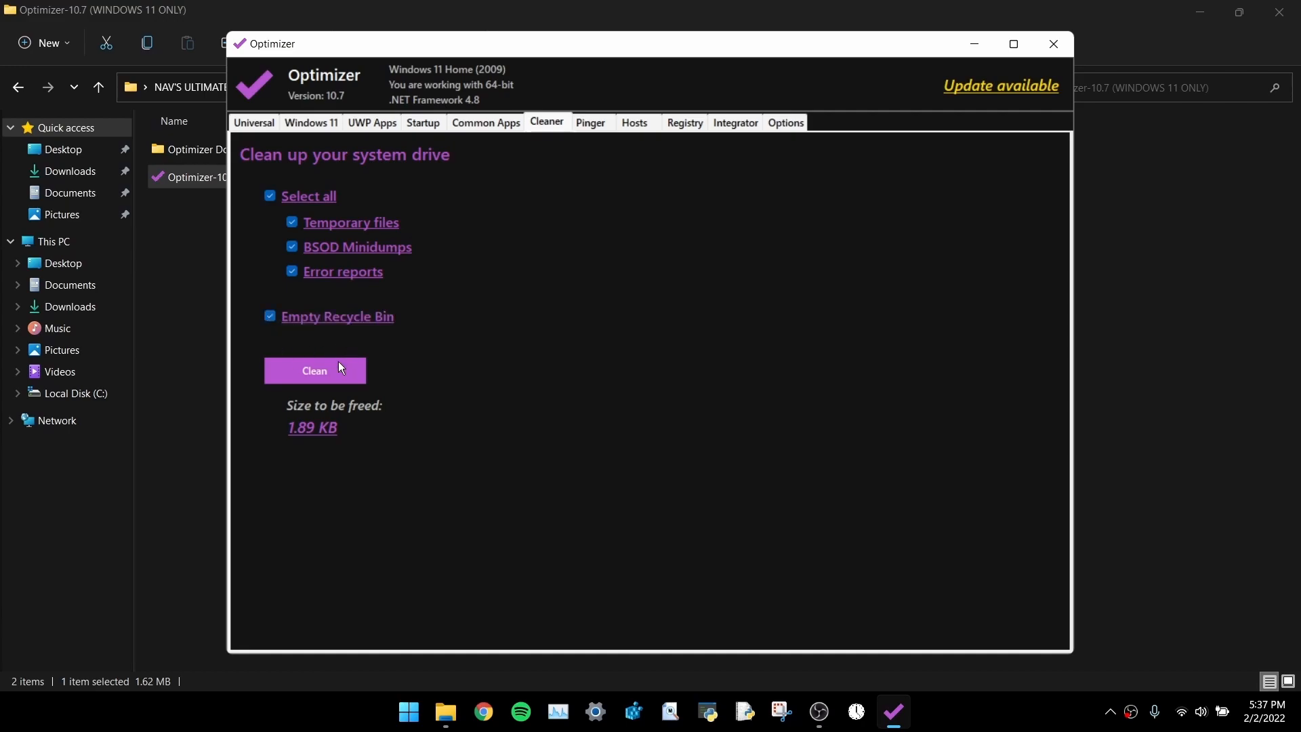
pyautogui.click(316, 372)
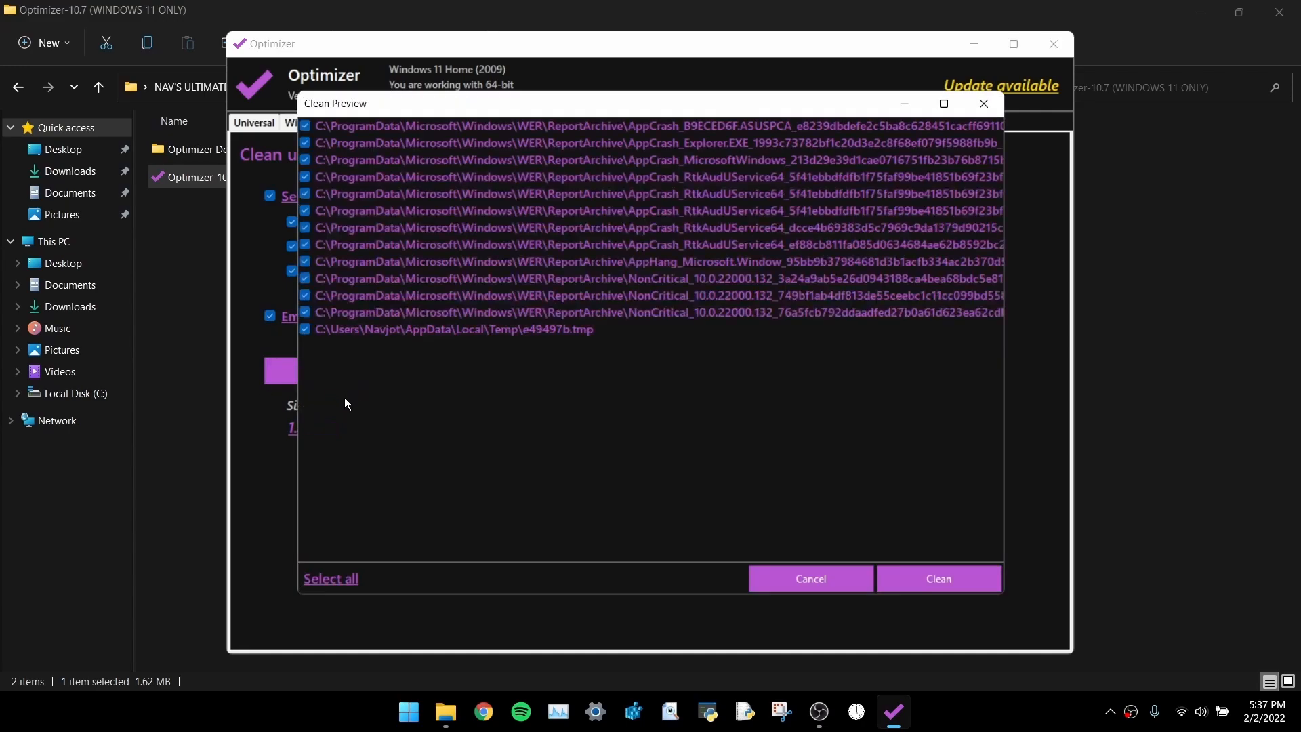
pyautogui.click(333, 581)
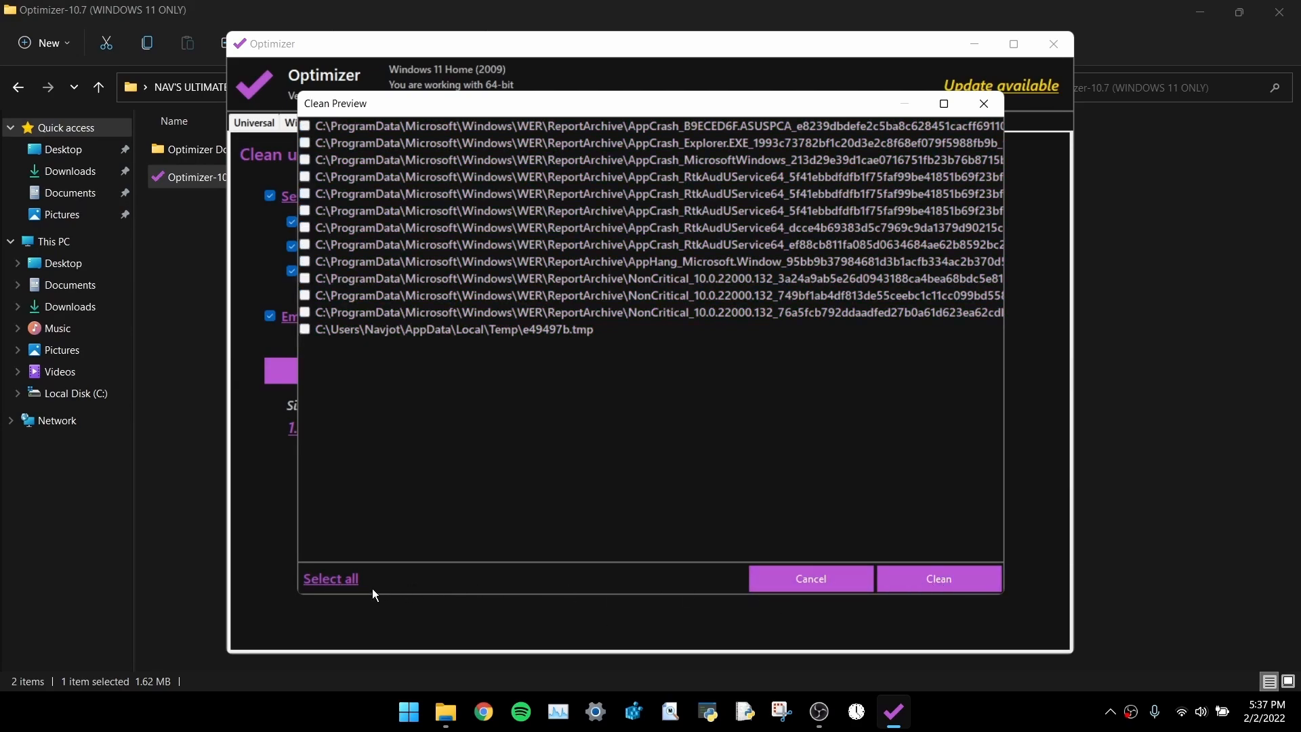
pyautogui.click(342, 581)
pyautogui.click(914, 578)
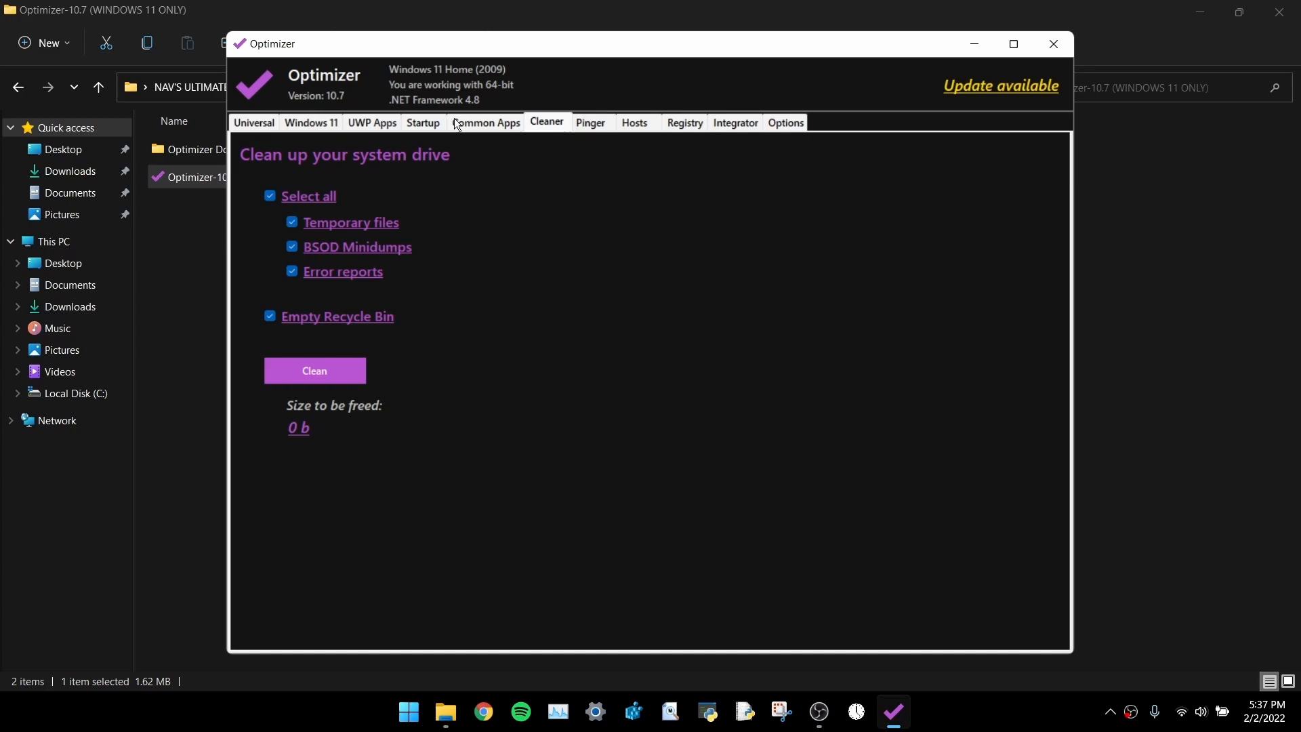
# Compare the enabled toggles among Optimizer's Universal and Windows 11 tweaks once more
pyautogui.click(313, 123)
pyautogui.click(277, 122)
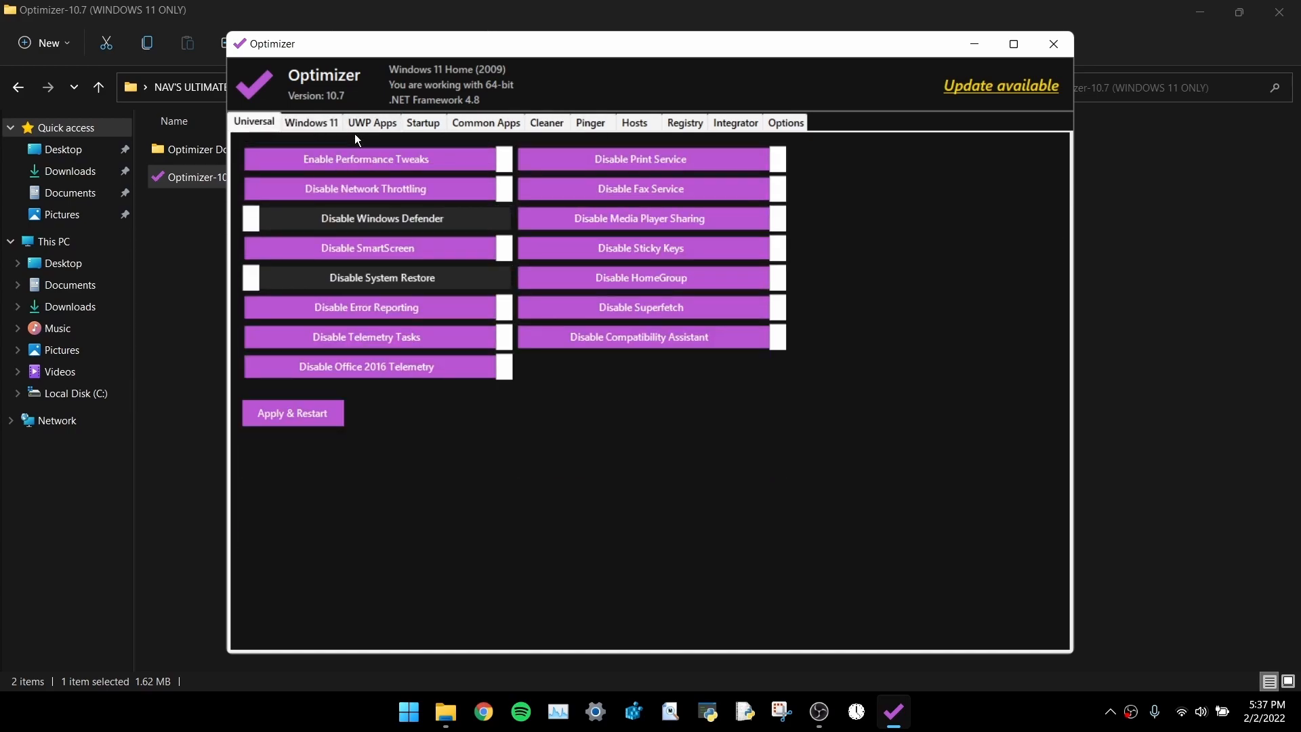
pyautogui.click(316, 122)
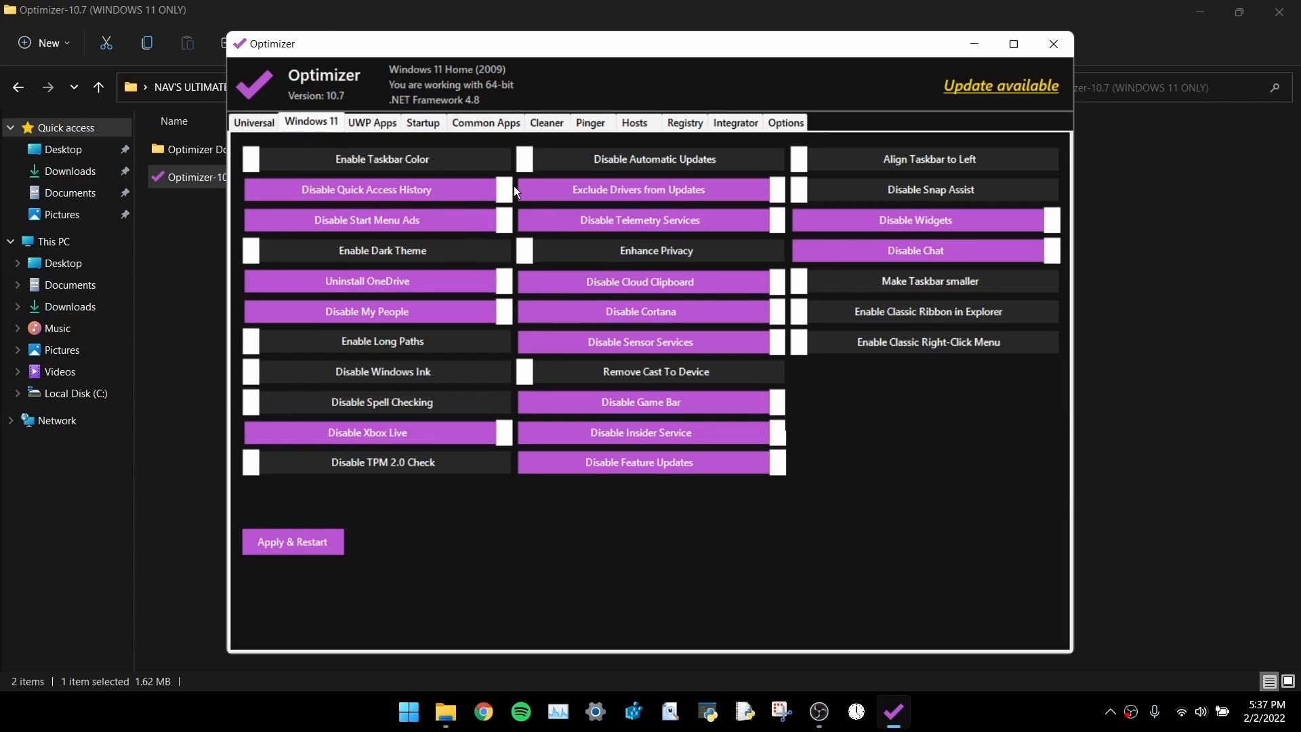
pyautogui.click(255, 120)
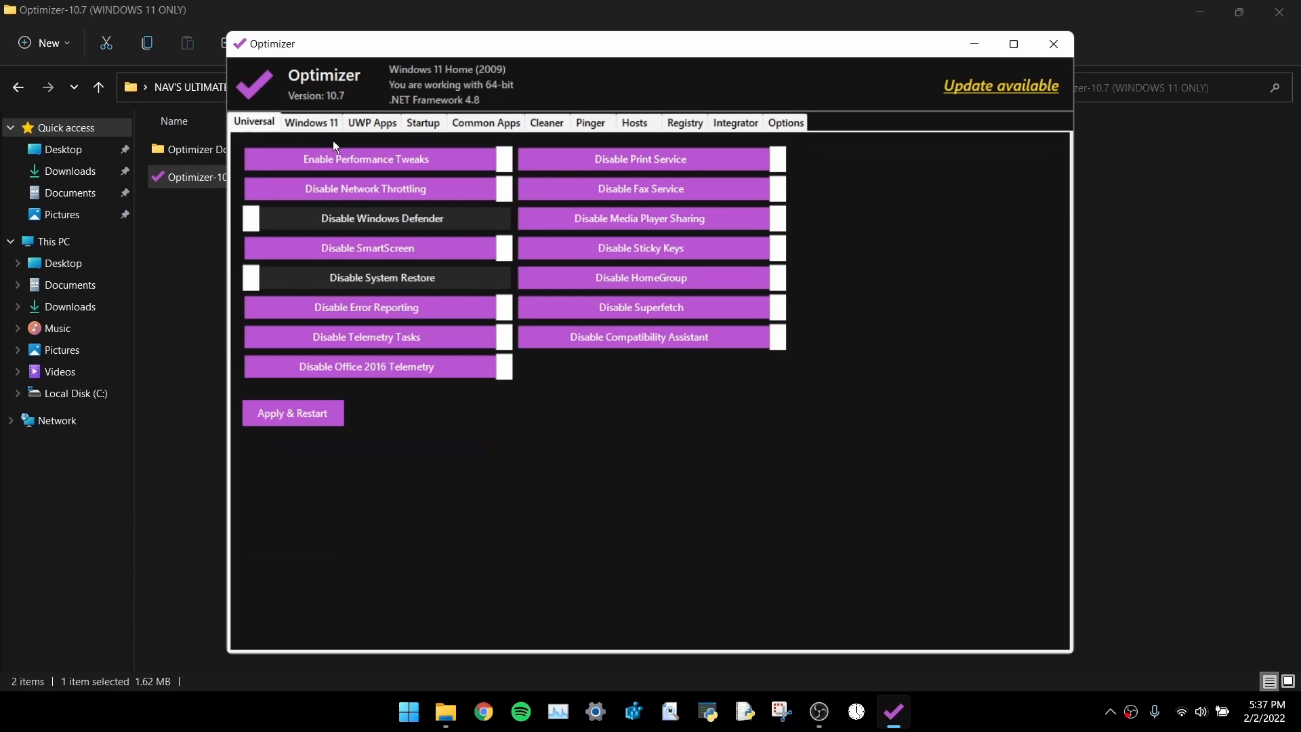
pyautogui.click(307, 120)
pyautogui.click(258, 119)
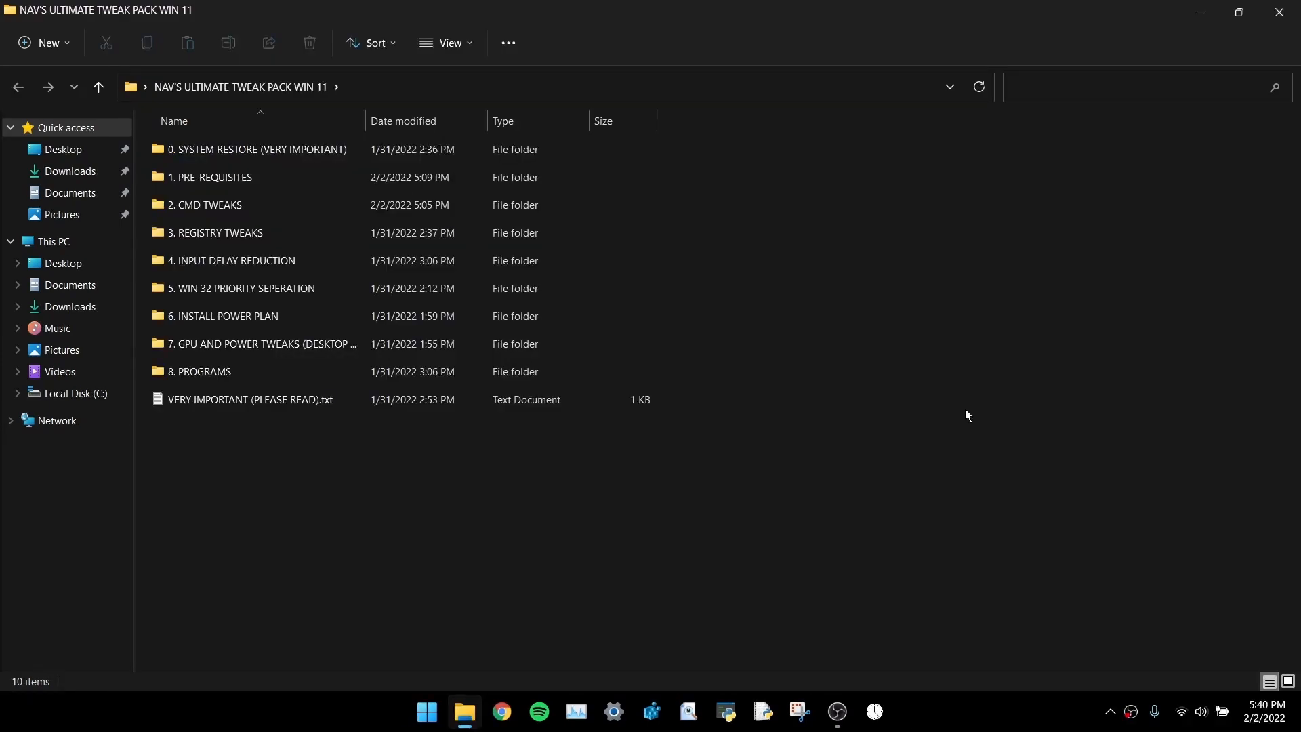
# Close the tweak pack's folder window and refresh the desktop
pyautogui.click(1279, 12)
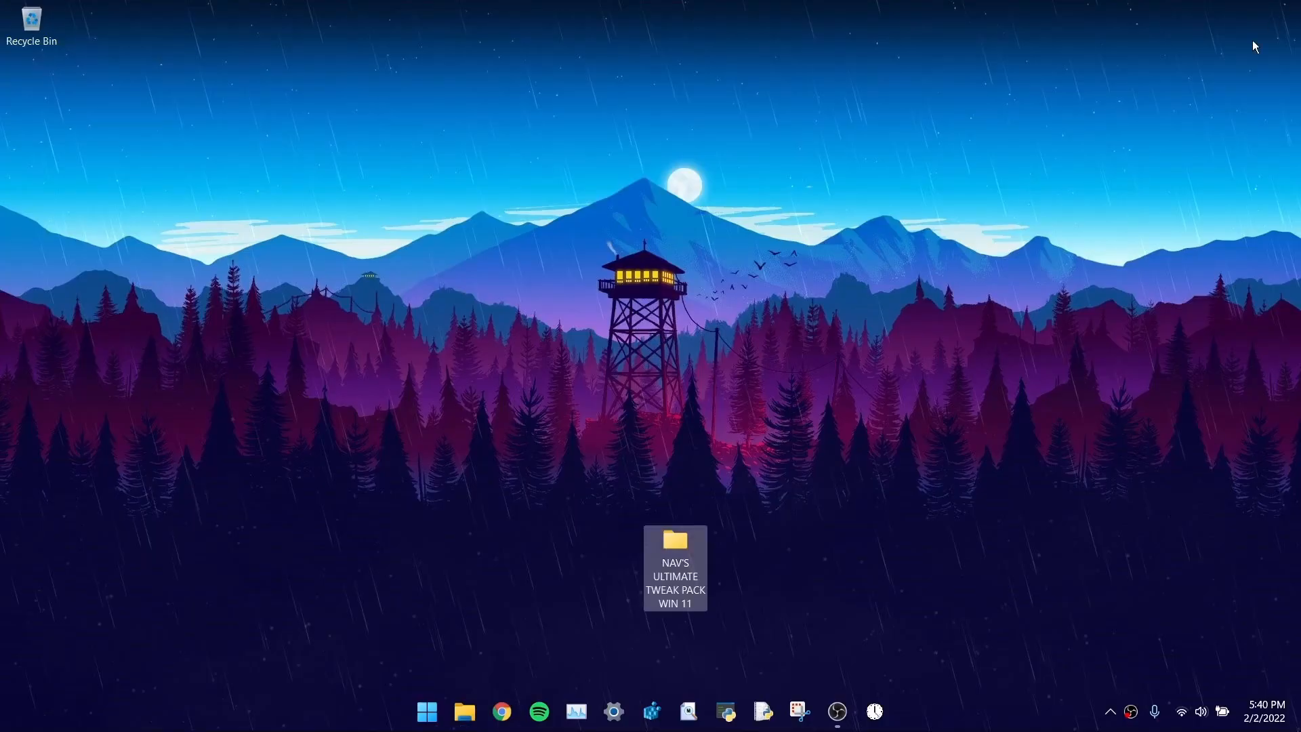
pyautogui.rightClick(664, 287)
pyautogui.click(706, 342)
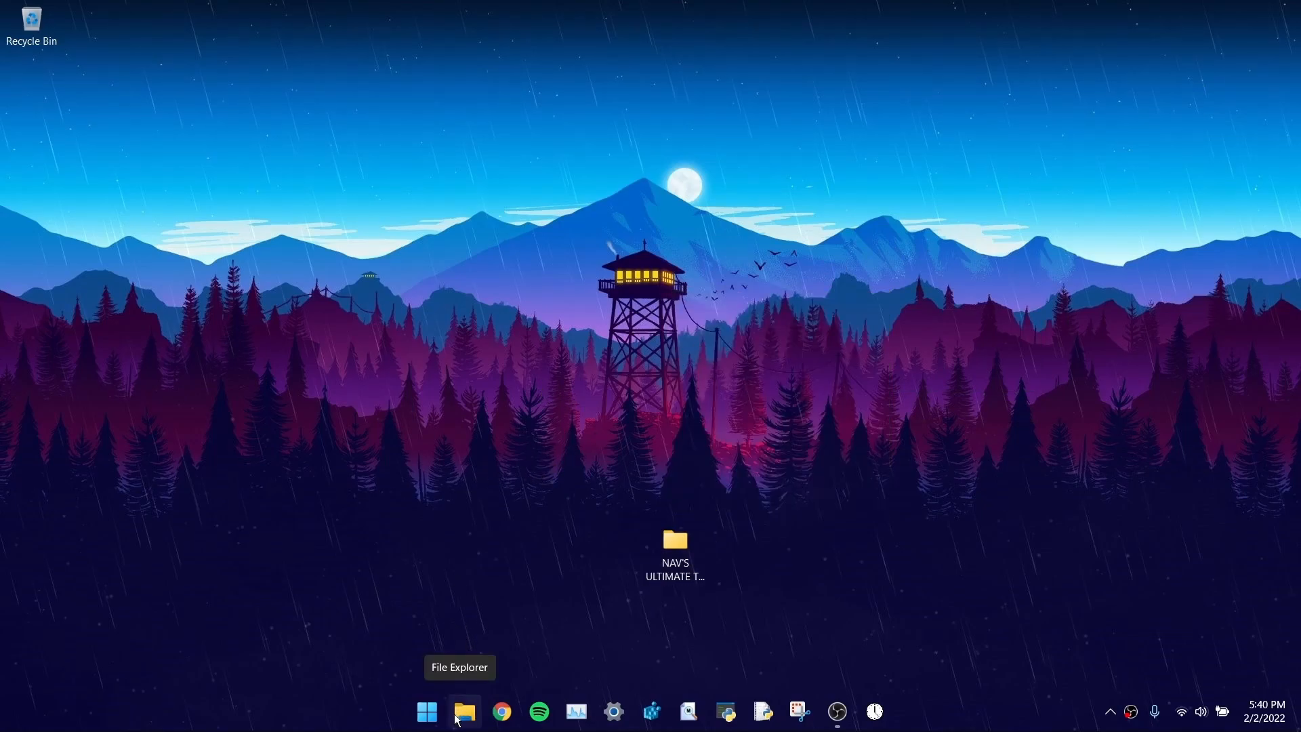
# Open the folder C:\Program Files\Epic Games\Fortnite\FortniteGame\Binaries\Win64
pyautogui.press('super+e')
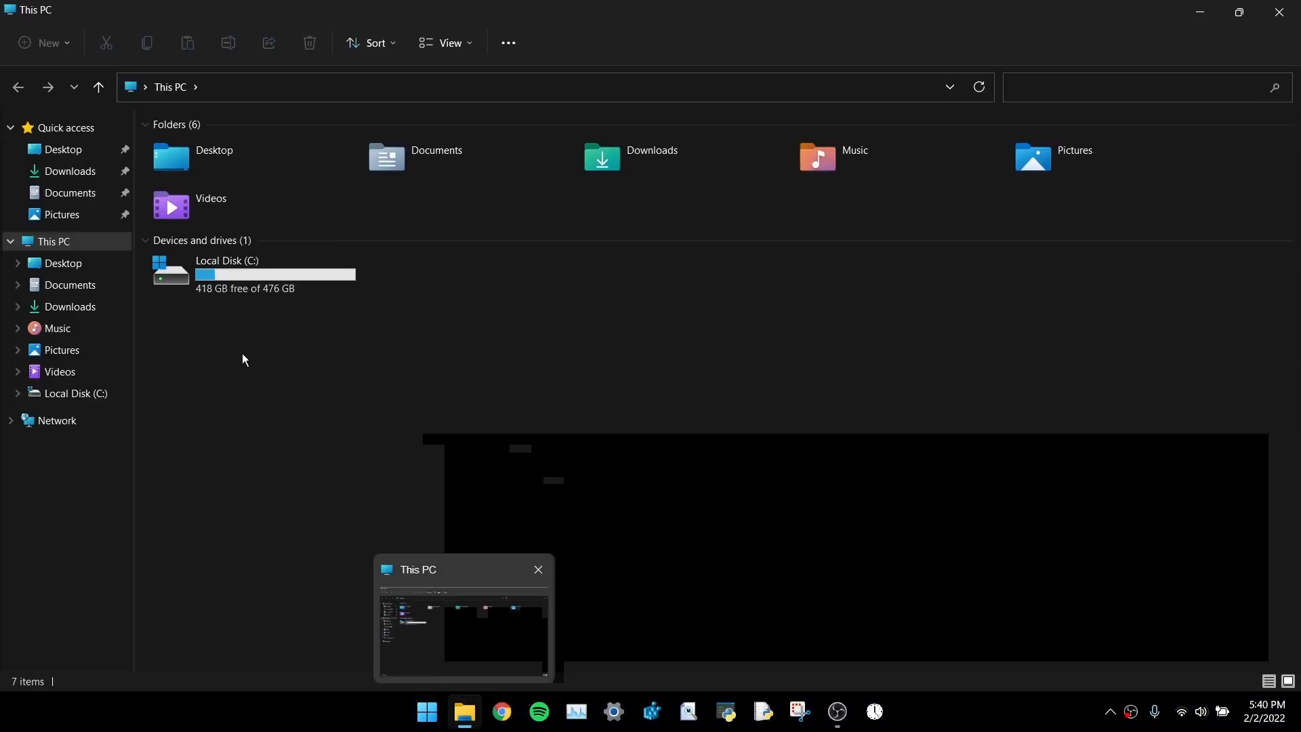
pyautogui.doubleClick(277, 285)
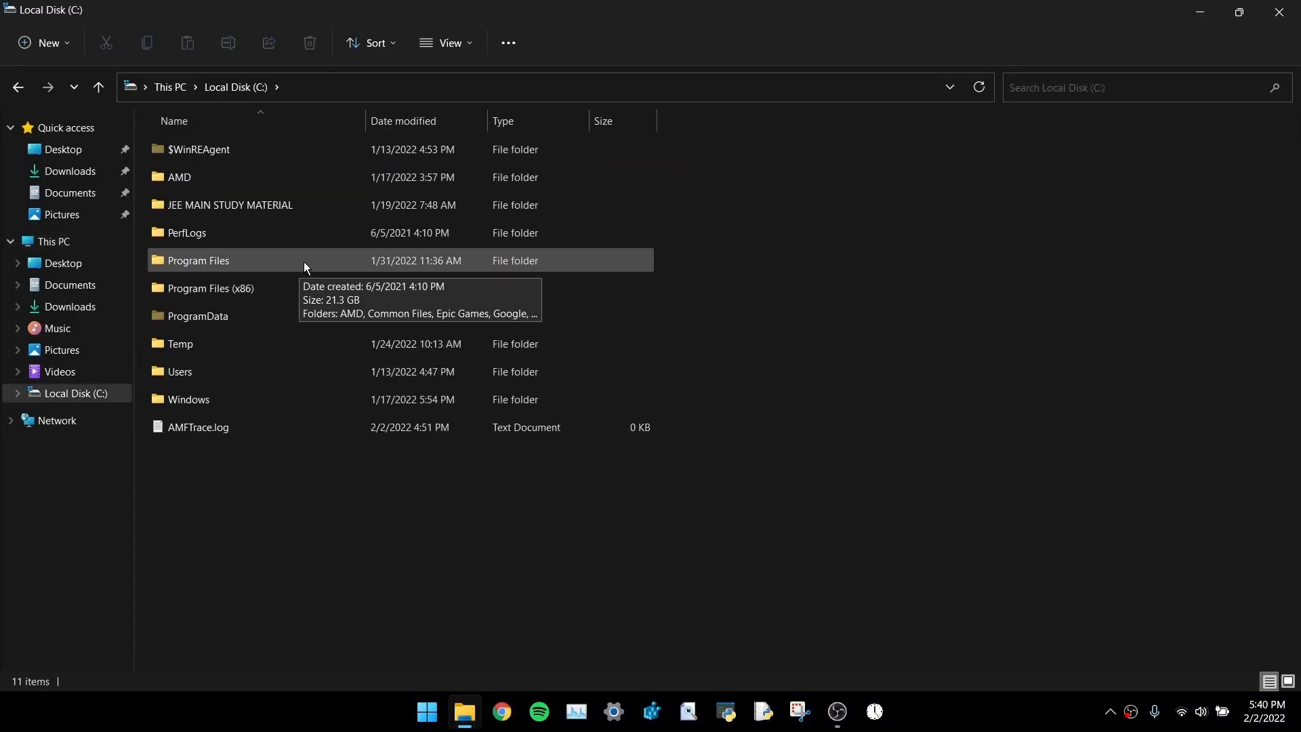
pyautogui.doubleClick(262, 254)
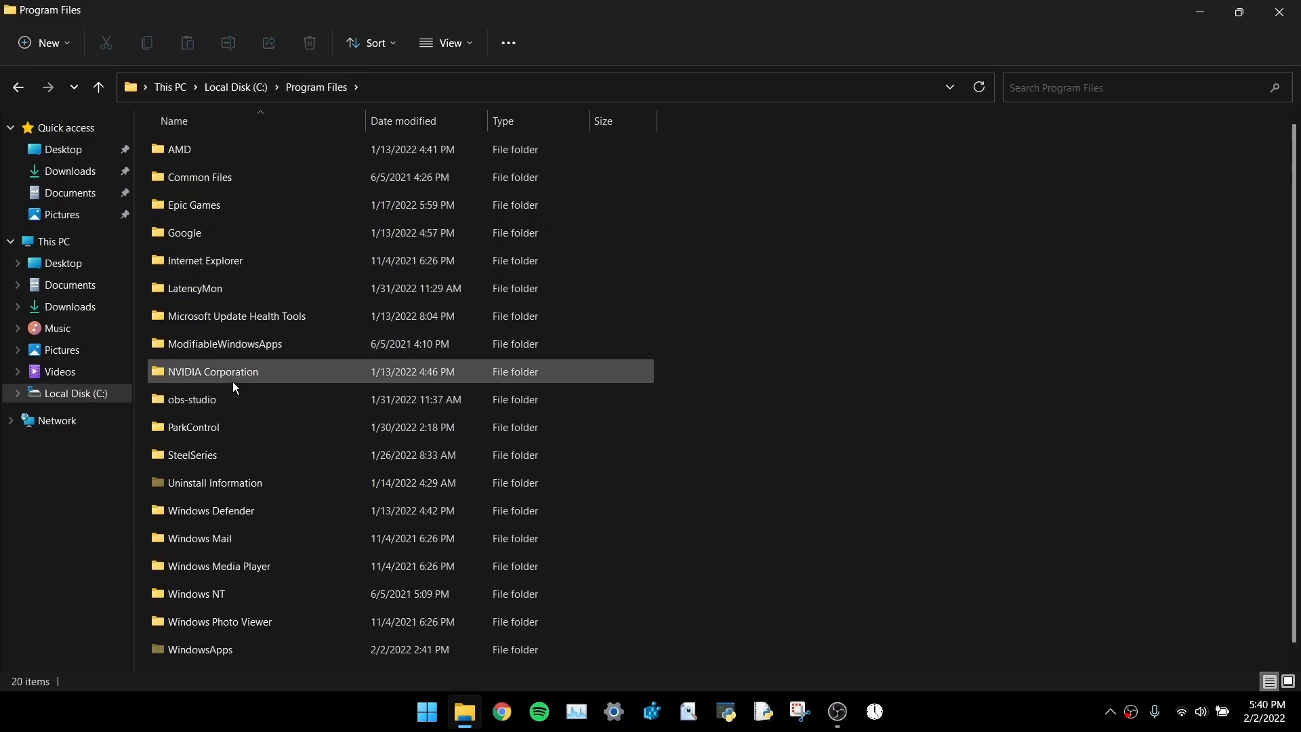
pyautogui.doubleClick(230, 206)
pyautogui.doubleClick(242, 158)
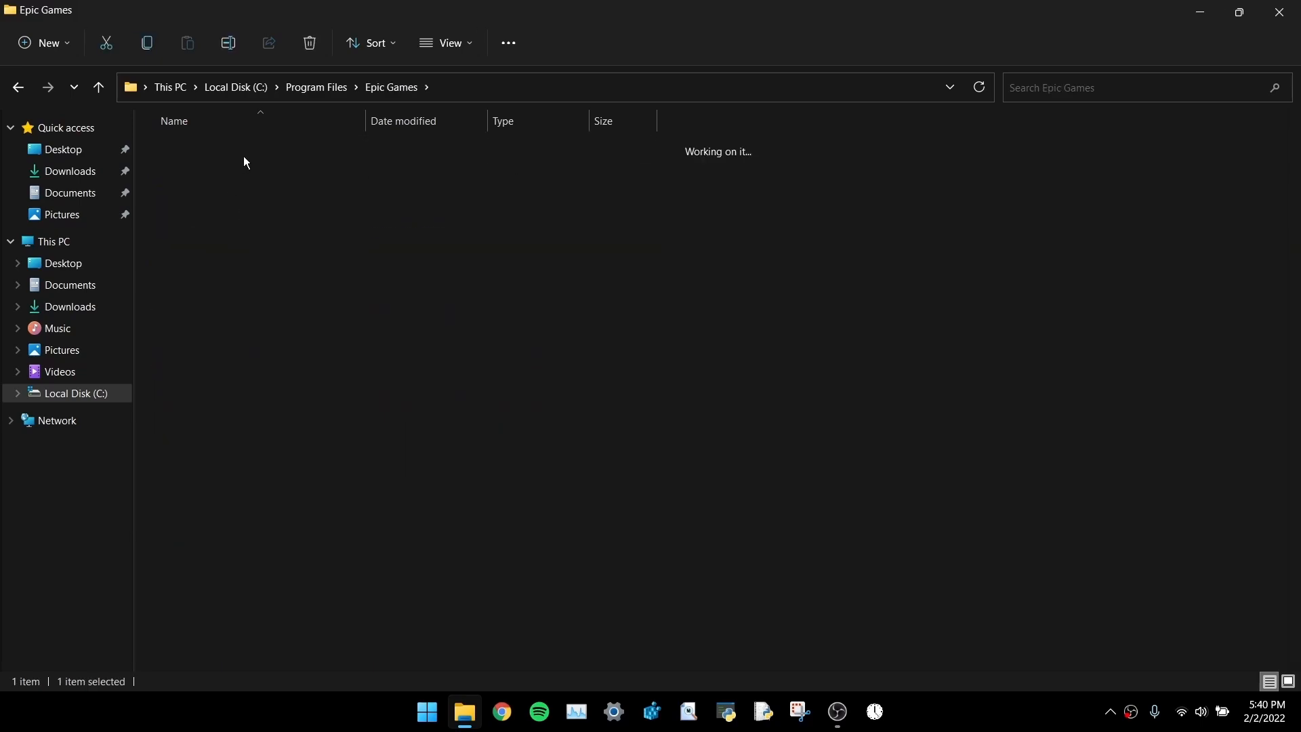
pyautogui.doubleClick(209, 230)
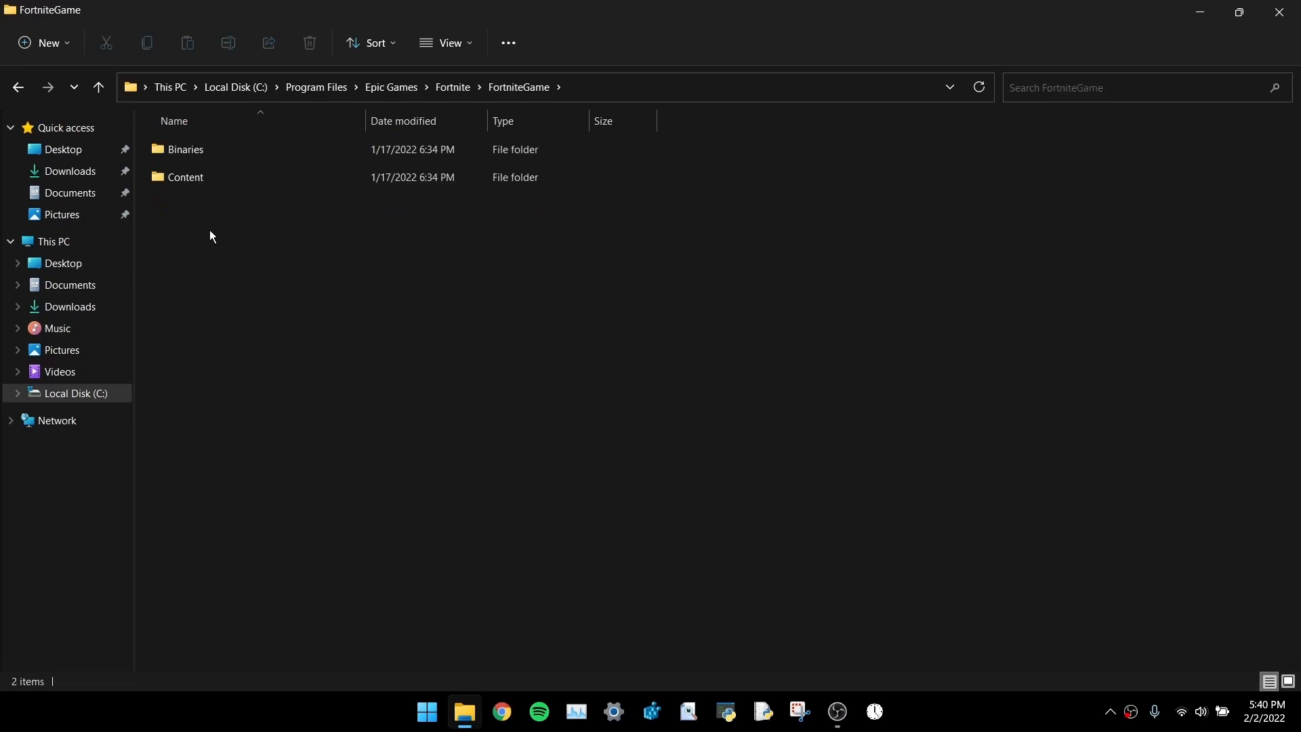
pyautogui.doubleClick(223, 156)
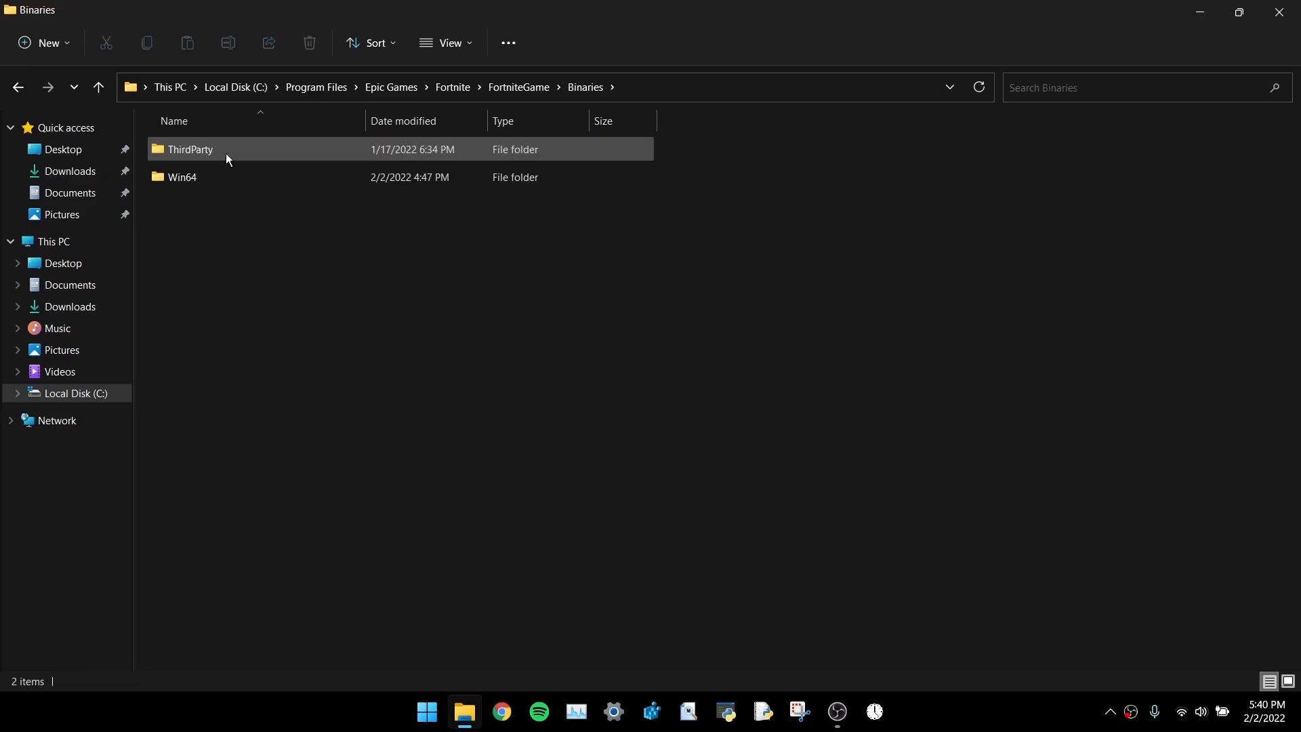
pyautogui.doubleClick(206, 176)
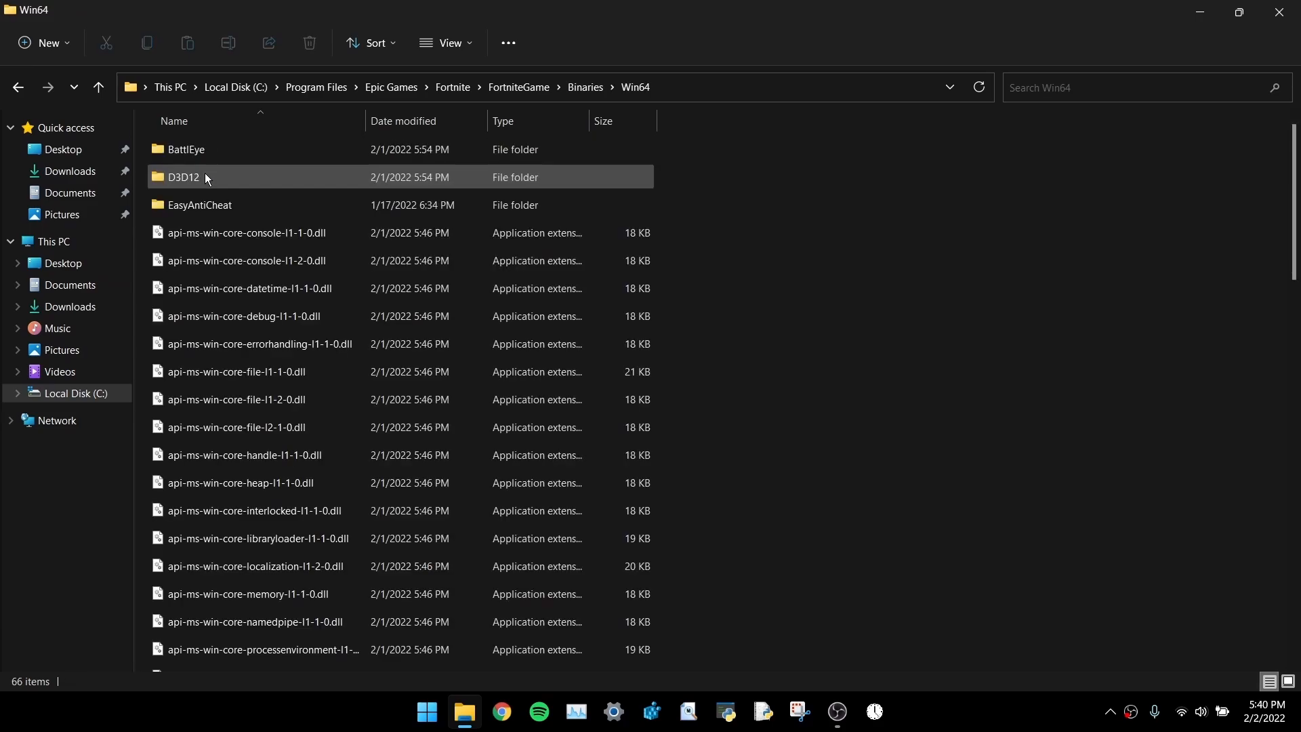
# Open the compatibility properties of FortniteClient-Win64-Shipping.exe and keep fullscreen optimizations disabled
pyautogui.scroll(-13, 212, 203)
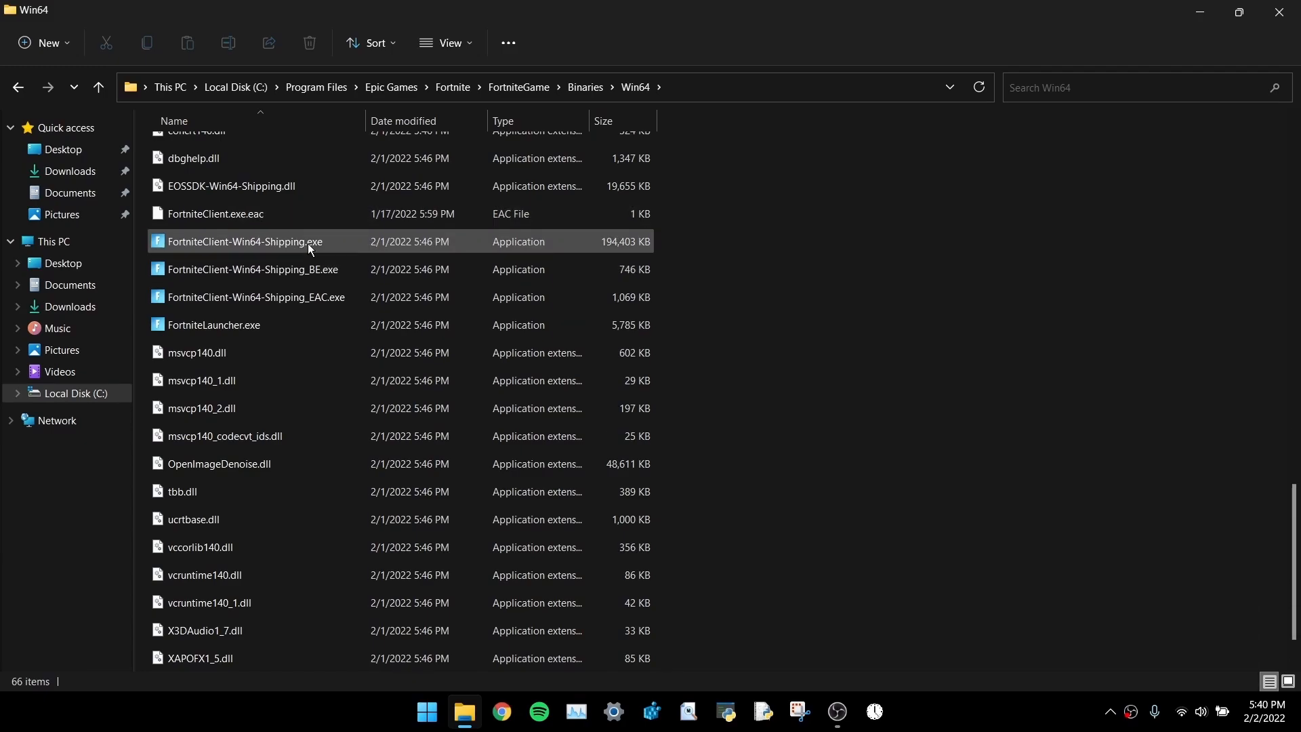
pyautogui.click(339, 243)
pyautogui.rightClick(339, 243)
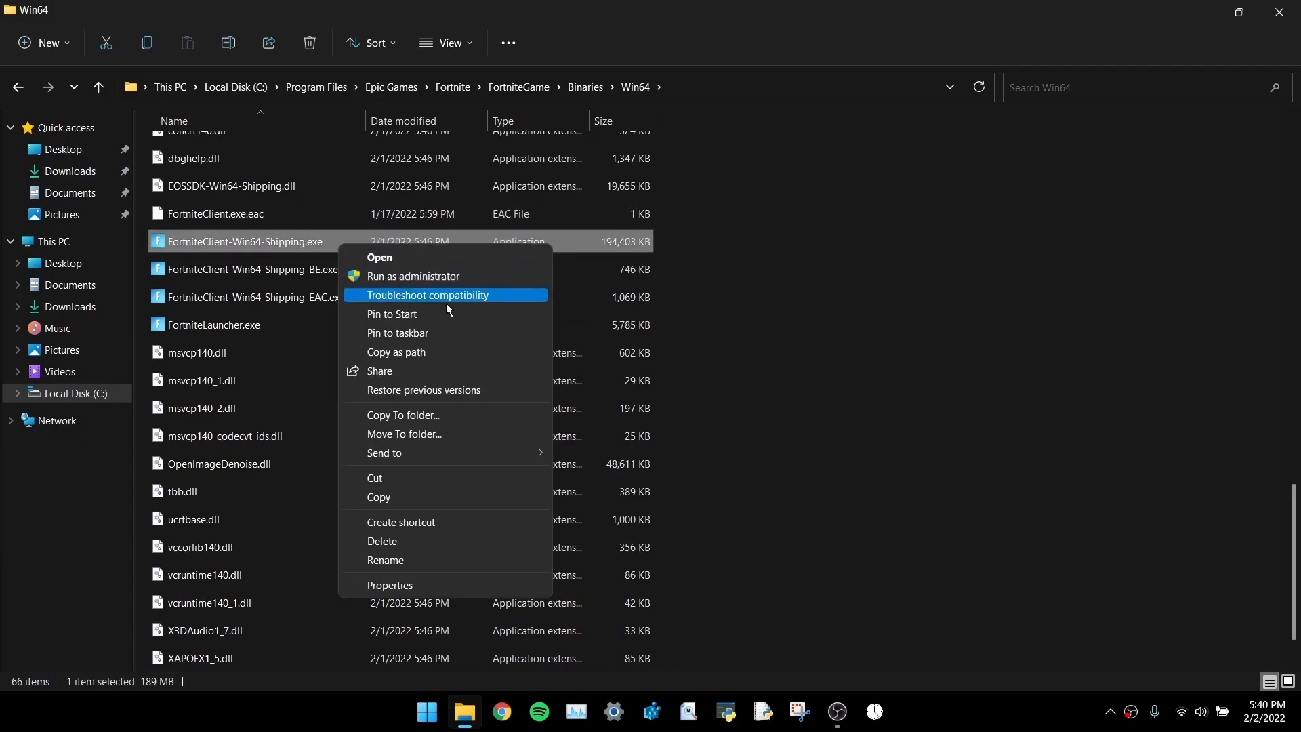
pyautogui.click(445, 586)
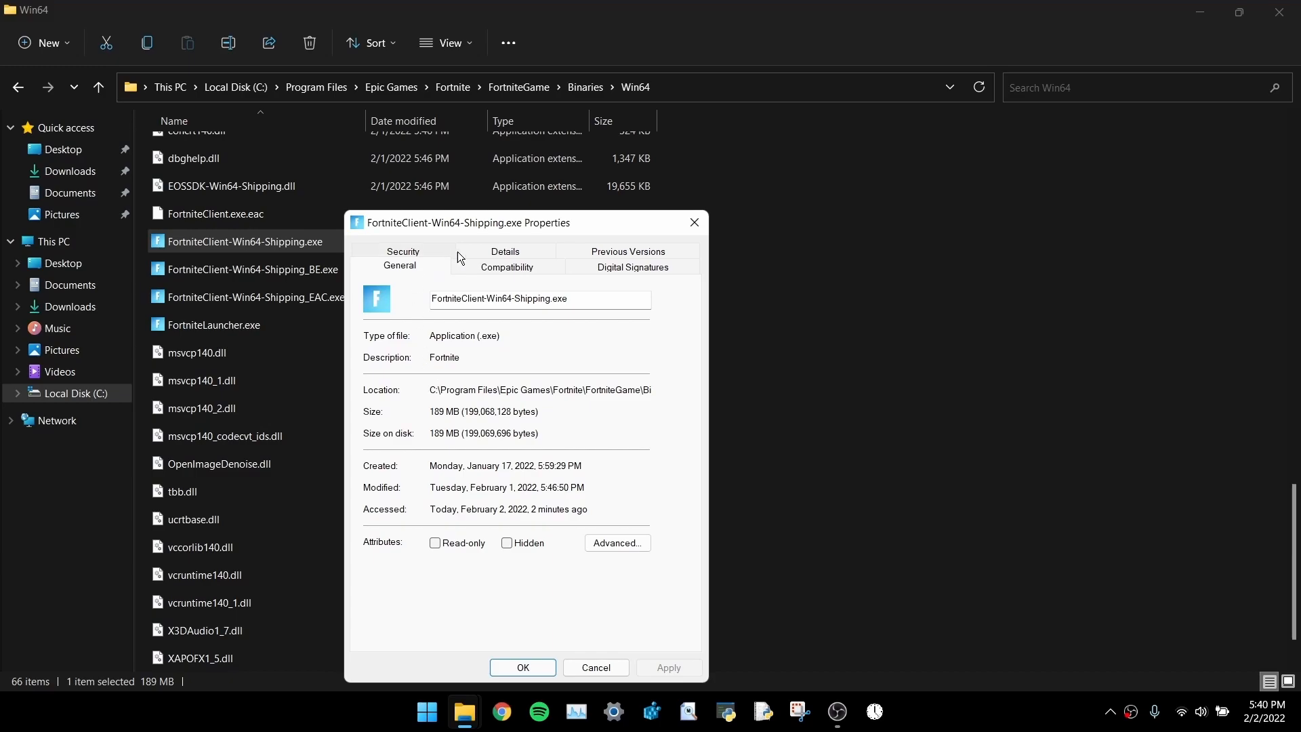
pyautogui.click(494, 269)
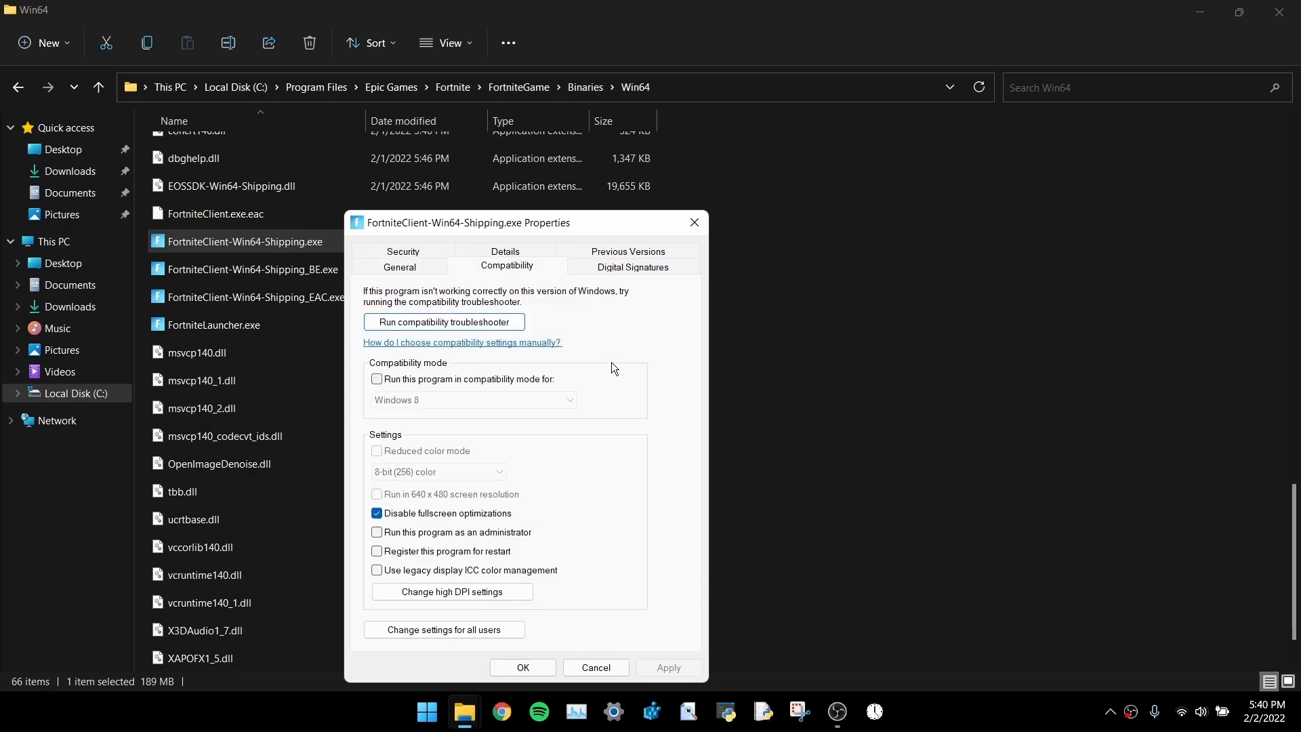
pyautogui.click(438, 516)
pyautogui.click(441, 515)
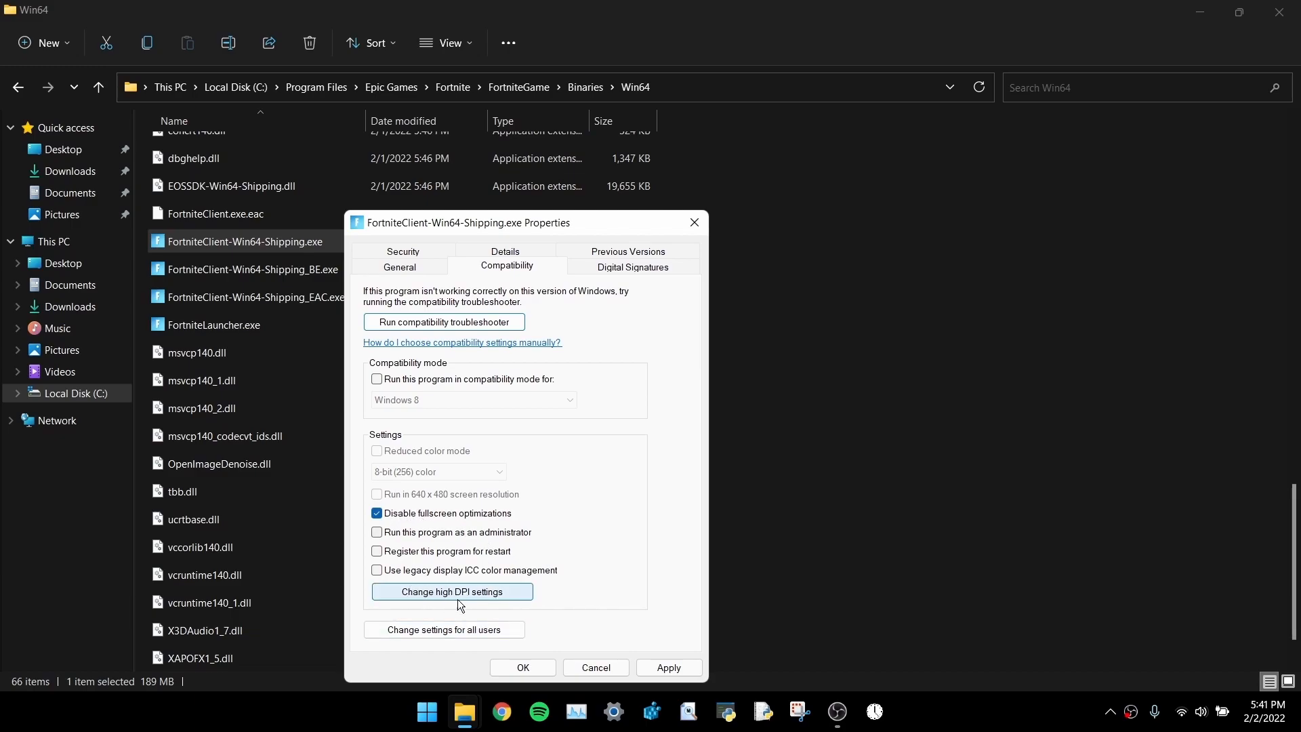
# Override high DPI scaling for FortniteClient-Win64-Shipping.exe with scaling performed by Application, and apply the properties
pyautogui.click(474, 593)
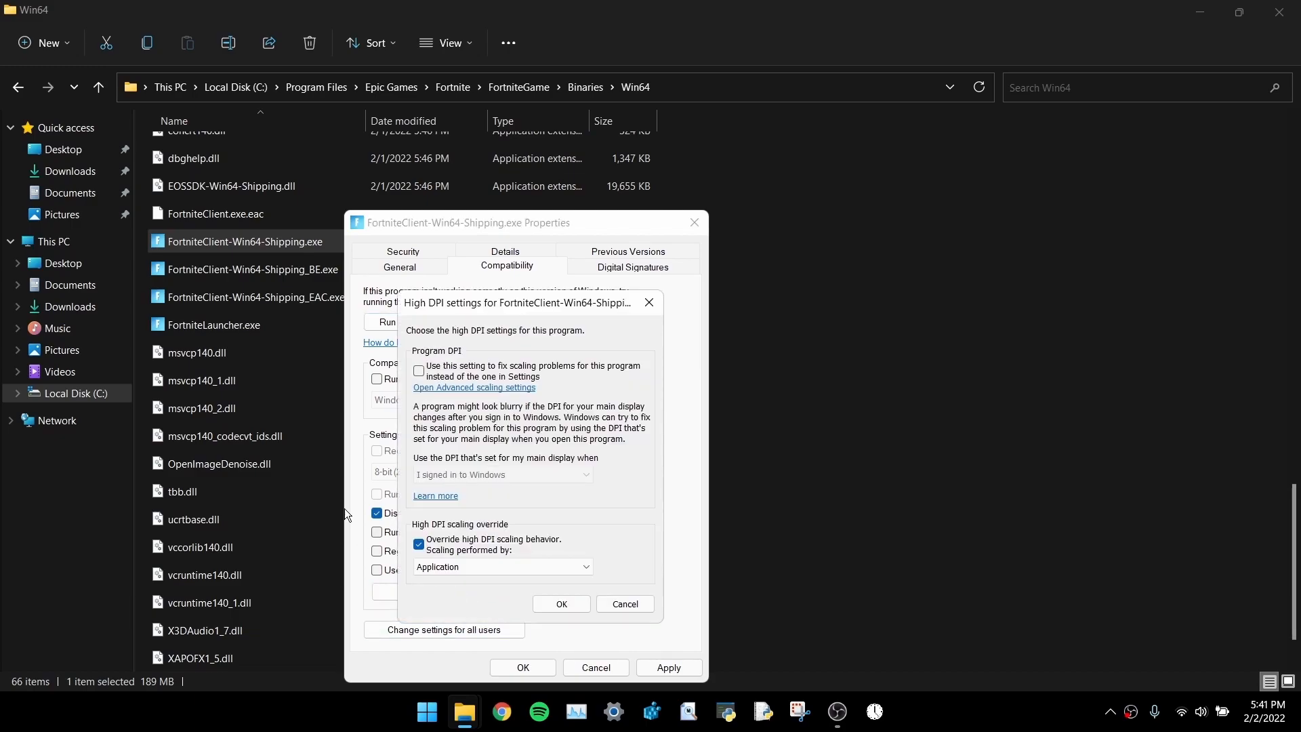
pyautogui.click(429, 546)
pyautogui.click(419, 544)
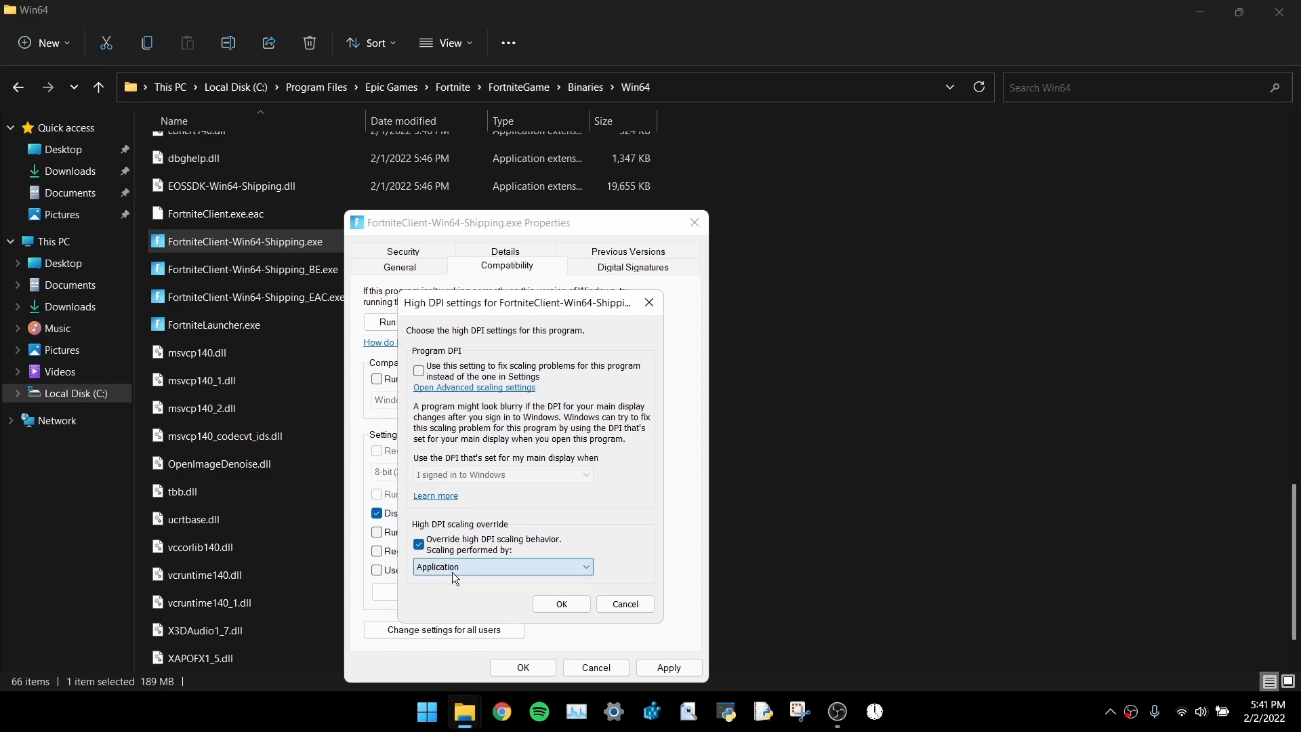
pyautogui.click(453, 567)
pyautogui.click(461, 581)
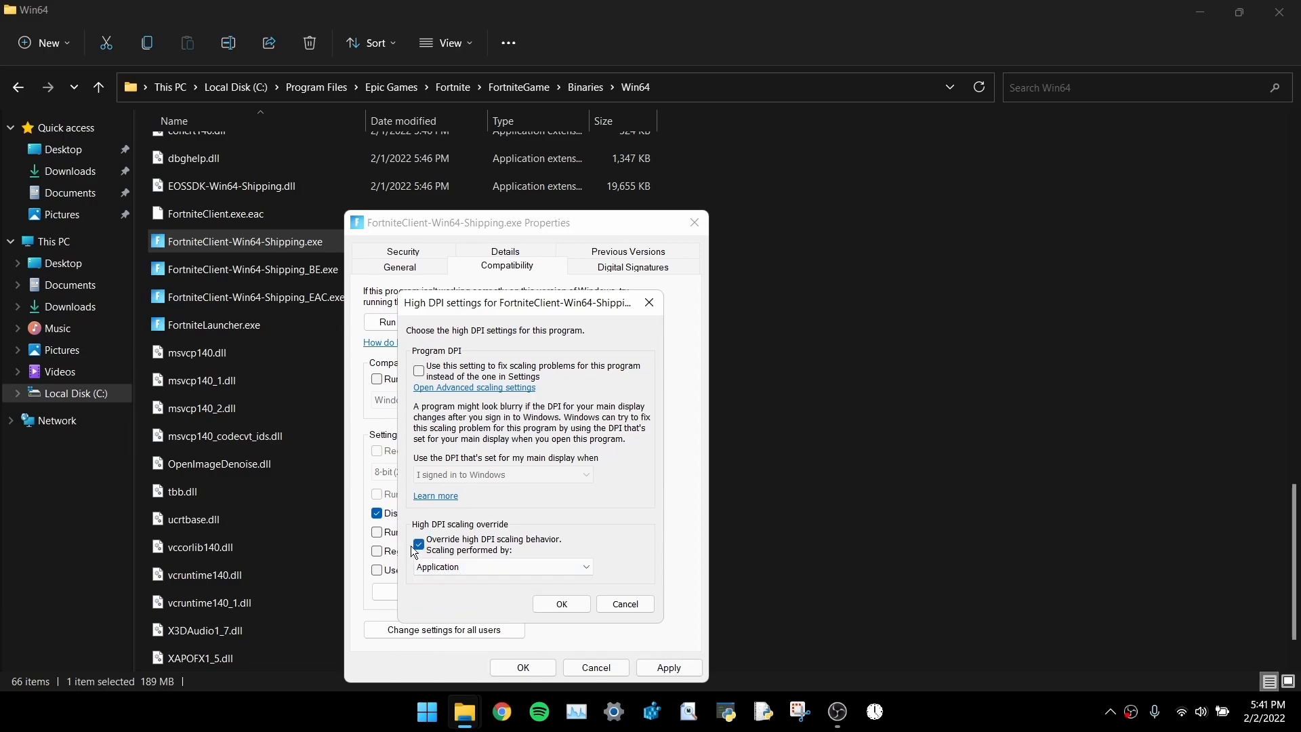
pyautogui.click(557, 605)
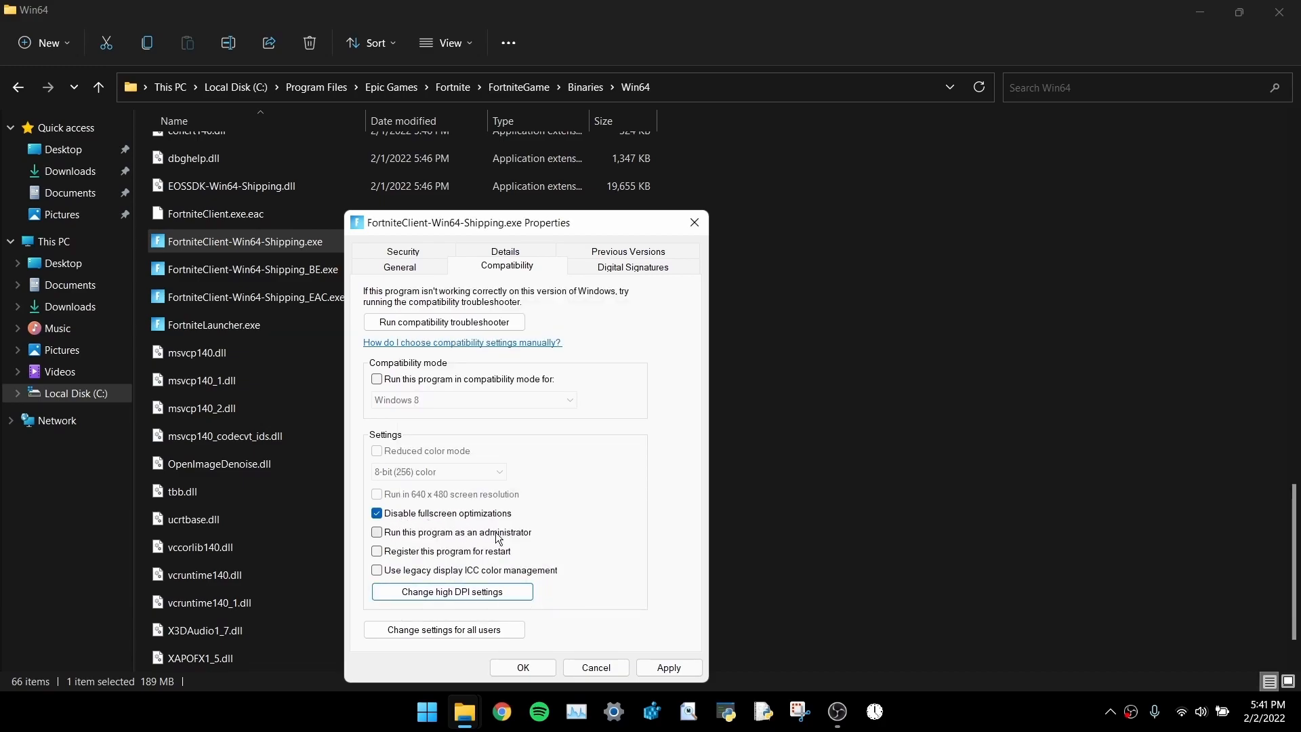
pyautogui.click(665, 668)
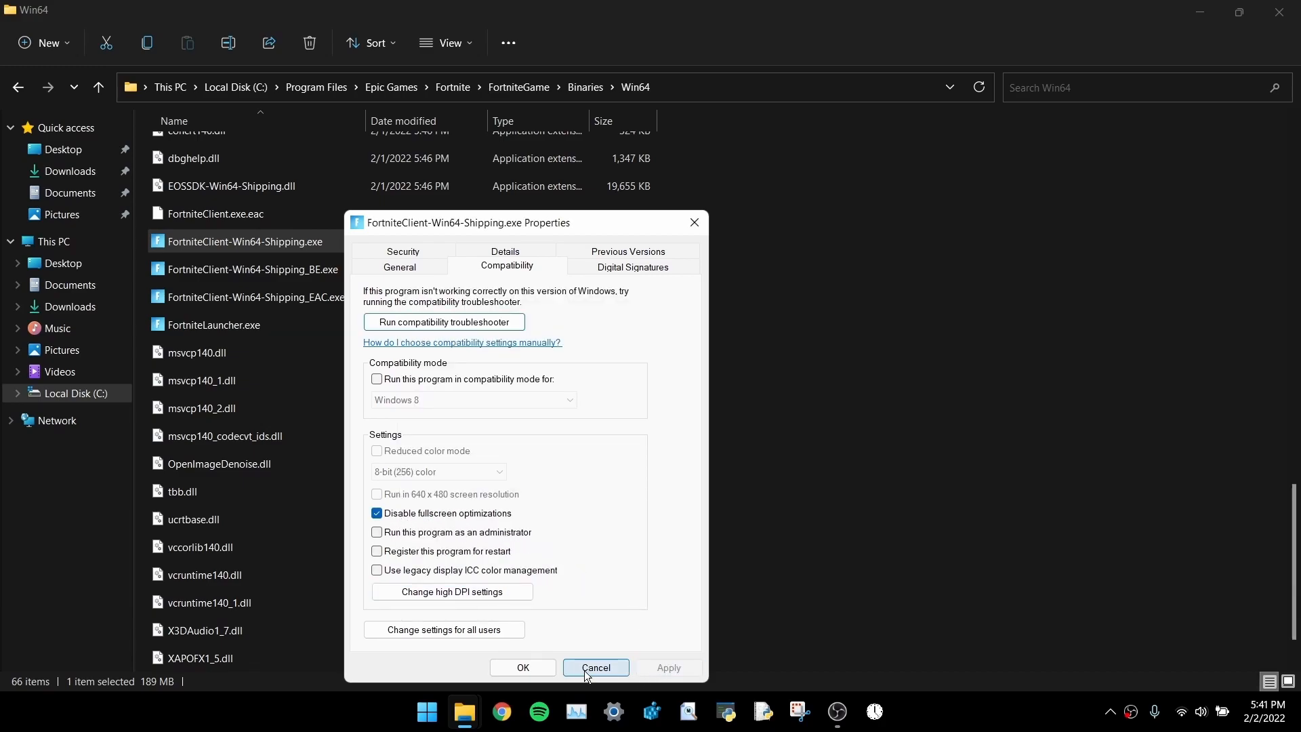
pyautogui.click(523, 668)
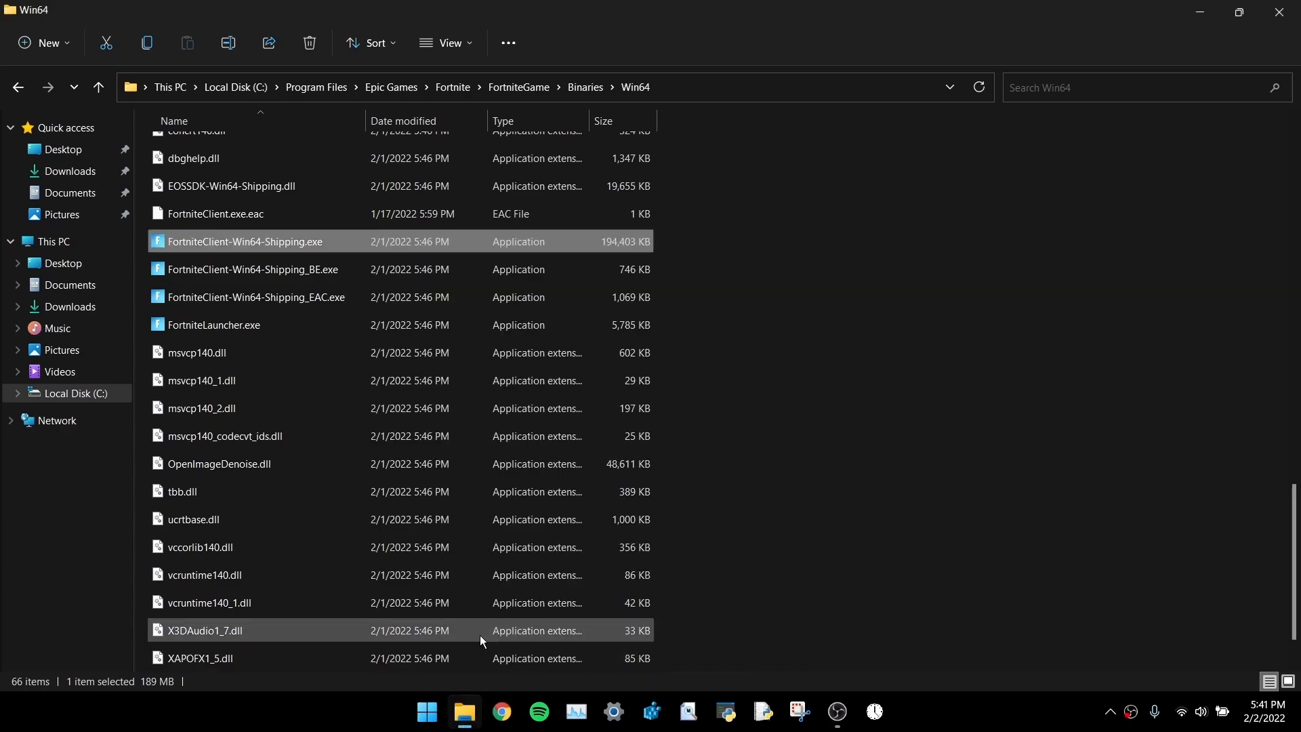
# Disable fullscreen optimizations and override high DPI scaling behavior for FortniteClient-Win64-Shipping_BE.exe, applying the changes
pyautogui.click(290, 271)
pyautogui.rightClick(290, 271)
pyautogui.click(374, 609)
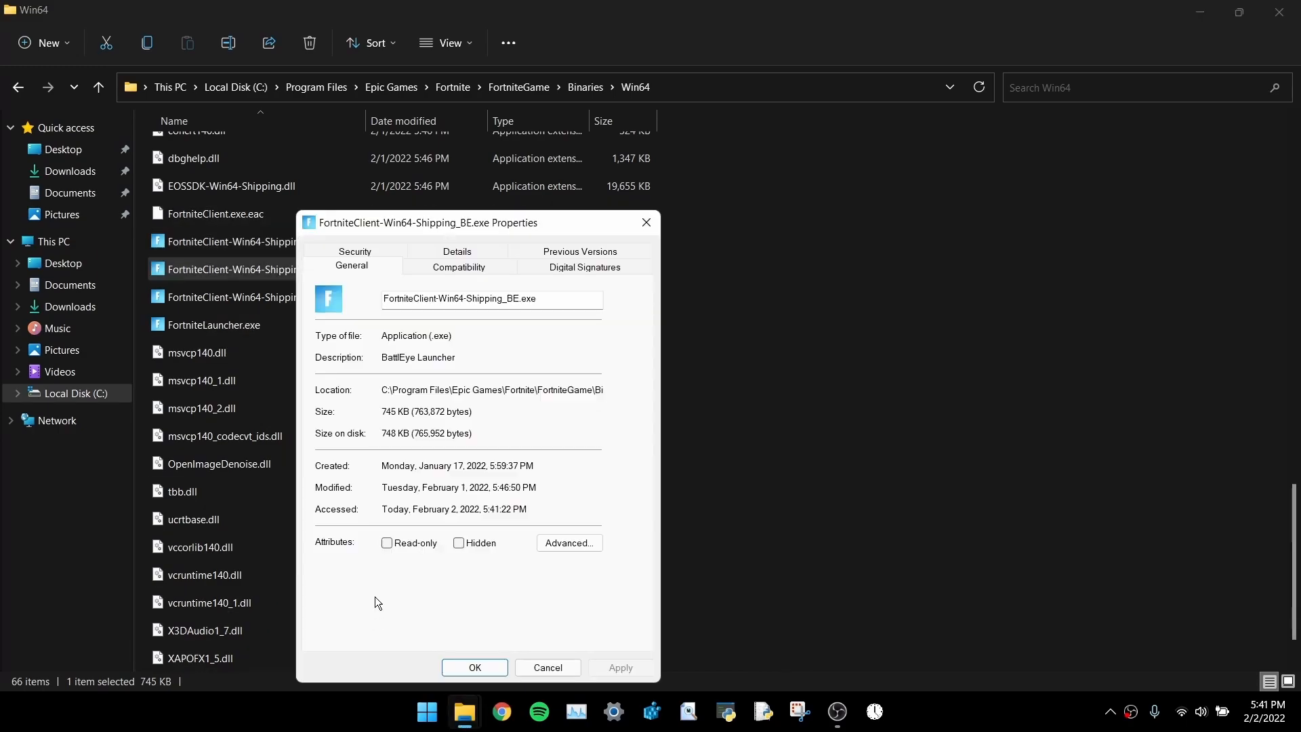
pyautogui.click(433, 266)
pyautogui.click(329, 513)
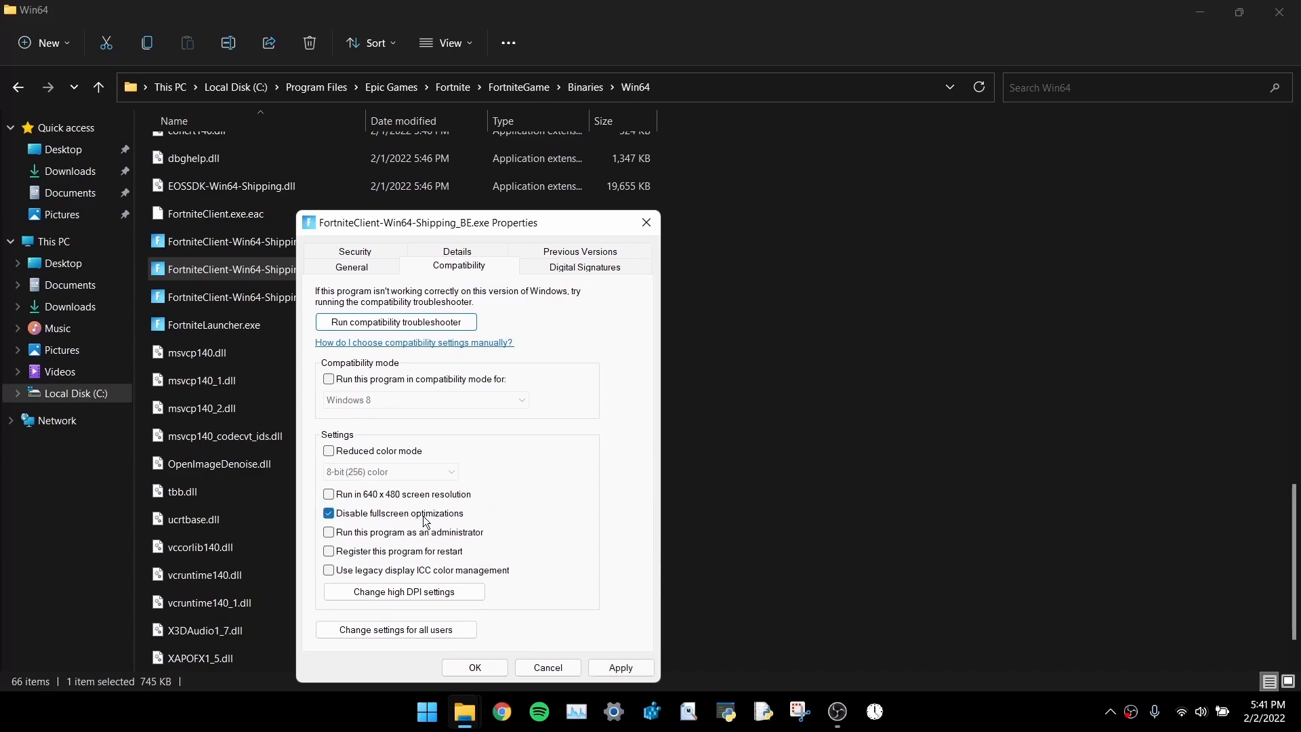
pyautogui.click(403, 592)
pyautogui.click(370, 544)
pyautogui.click(508, 602)
pyautogui.click(619, 668)
pyautogui.click(482, 668)
# Disable fullscreen optimizations for FortniteClient-Win64-Shipping_EAC.exe and override its high DPI scaling, applying the changes
pyautogui.rightClick(287, 298)
pyautogui.click(371, 637)
pyautogui.click(458, 267)
pyautogui.click(327, 513)
pyautogui.click(403, 592)
pyautogui.click(369, 544)
pyautogui.click(454, 566)
pyautogui.click(420, 578)
pyautogui.click(523, 604)
pyautogui.click(615, 667)
pyautogui.click(466, 665)
# Disable fullscreen optimizations for FortniteLauncher.exe and override its high DPI scaling behavior
pyautogui.rightClick(305, 330)
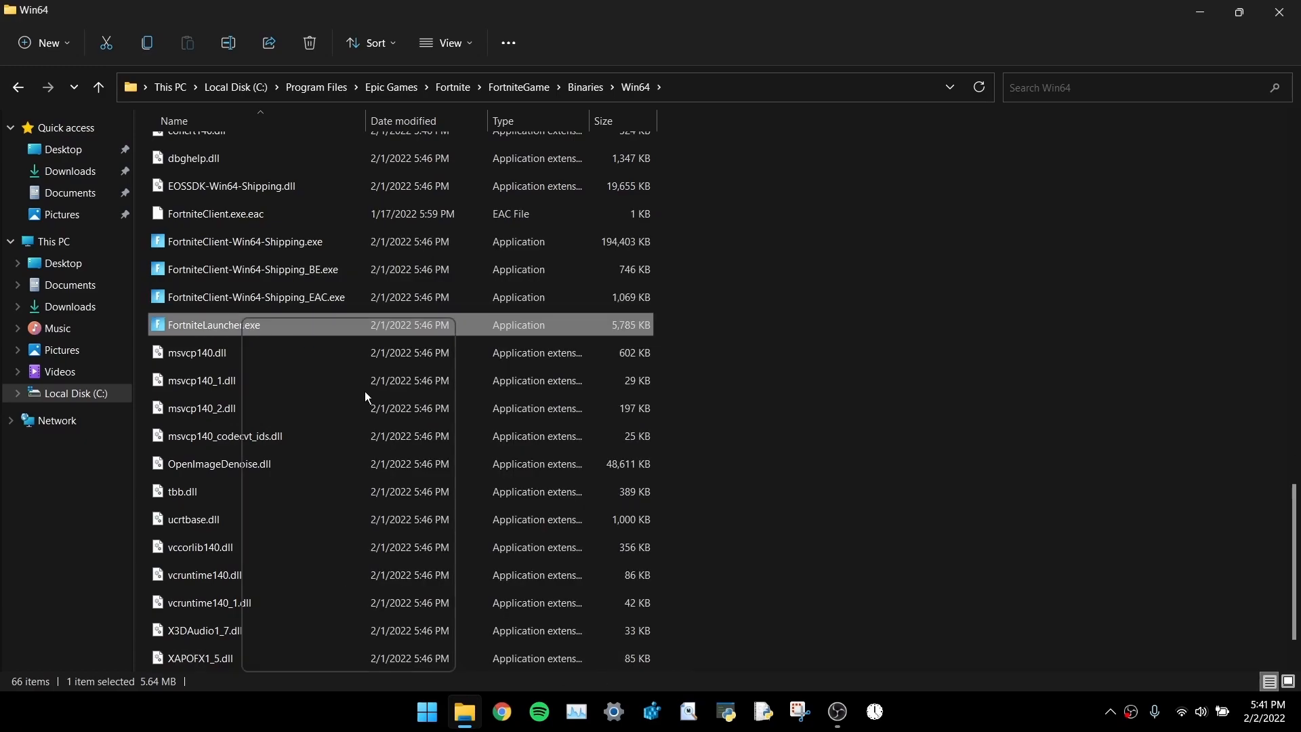
pyautogui.click(363, 636)
pyautogui.click(411, 266)
pyautogui.click(385, 592)
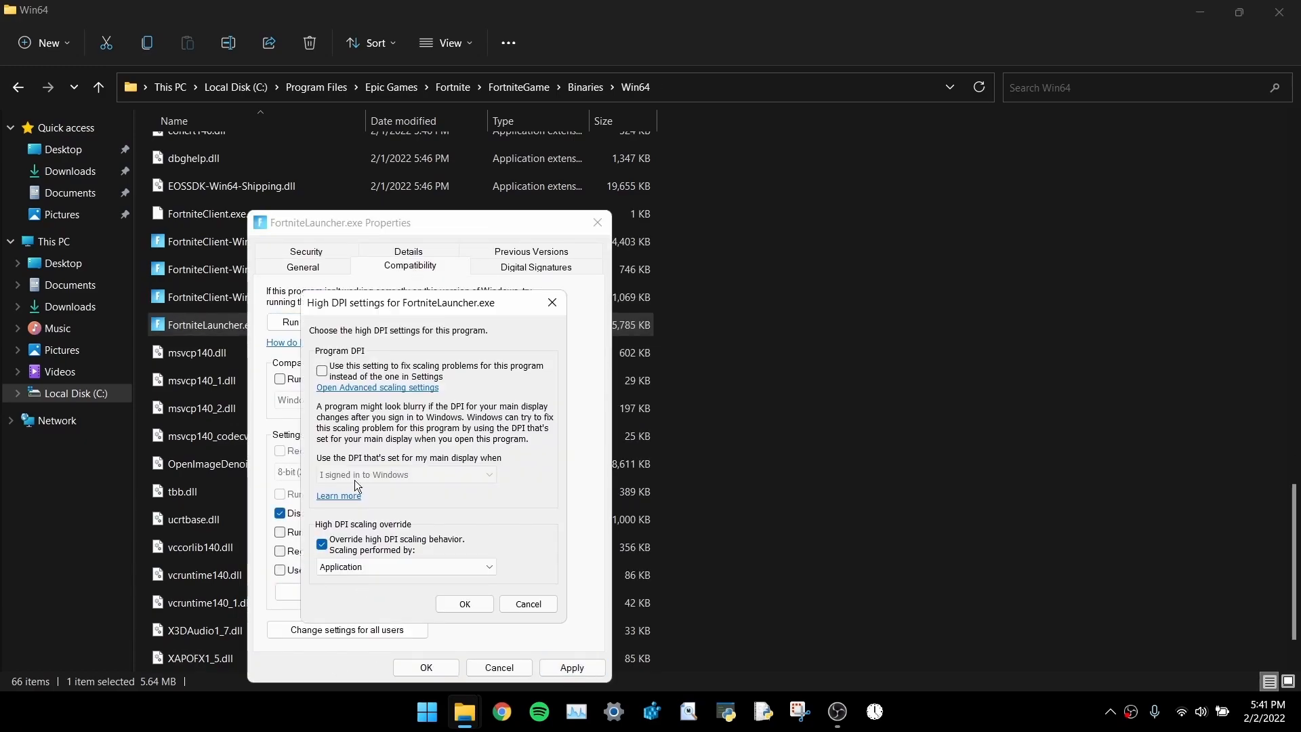
pyautogui.click(468, 603)
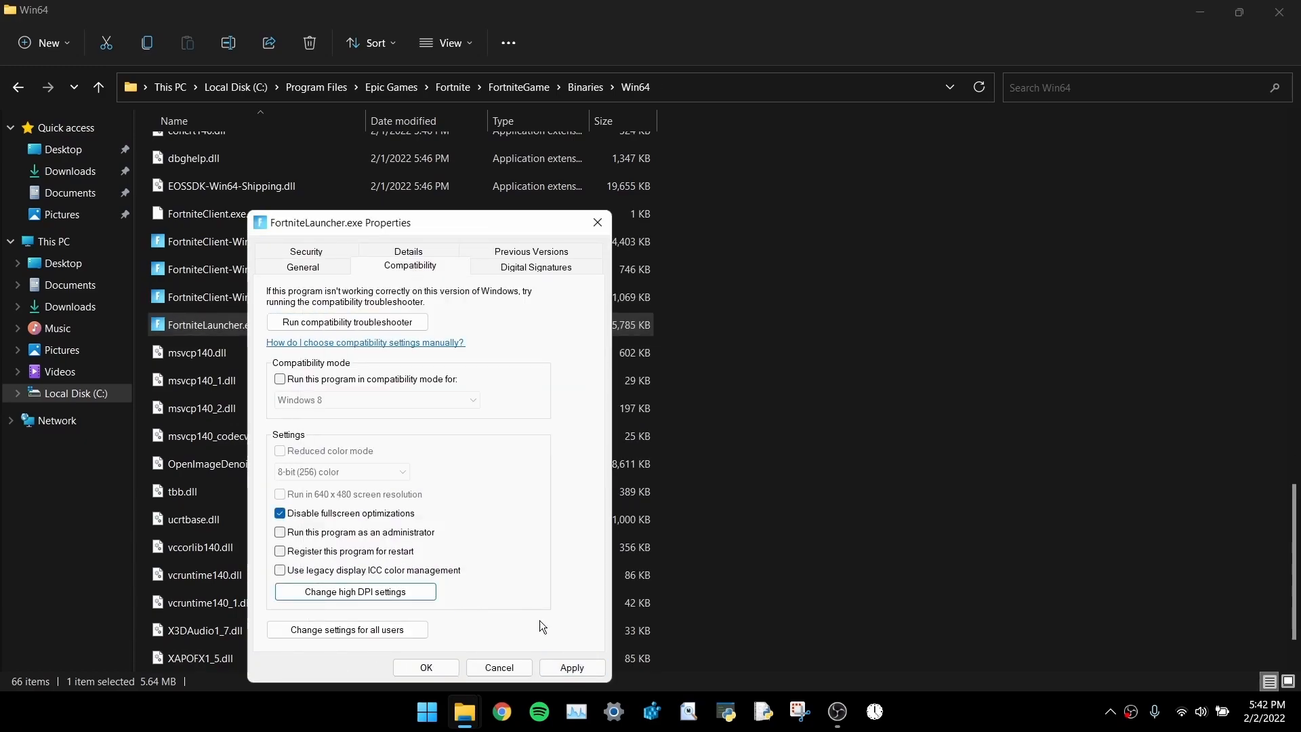
# Set FortniteLauncher.exe's high DPI scaling to be performed by Application and apply its compatibility settings
pyautogui.click(351, 593)
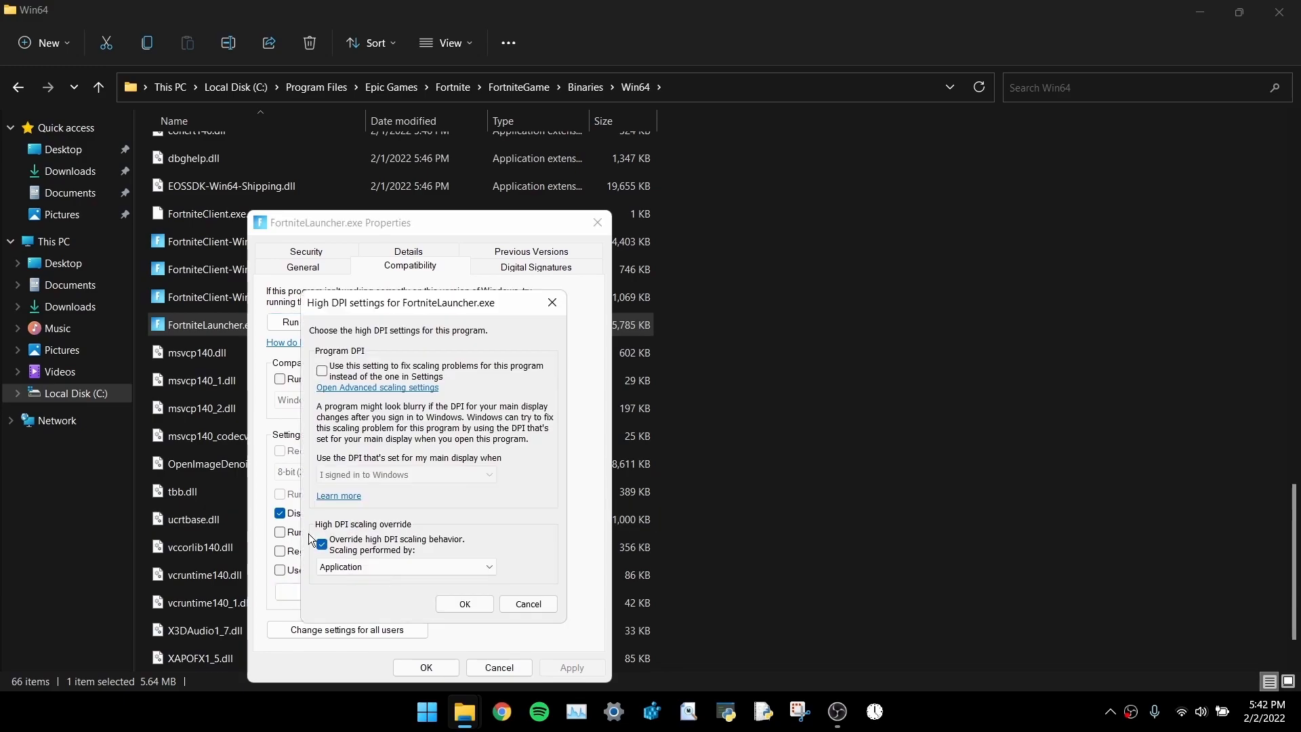
pyautogui.click(351, 566)
pyautogui.click(342, 592)
pyautogui.click(354, 569)
pyautogui.click(354, 581)
pyautogui.click(472, 611)
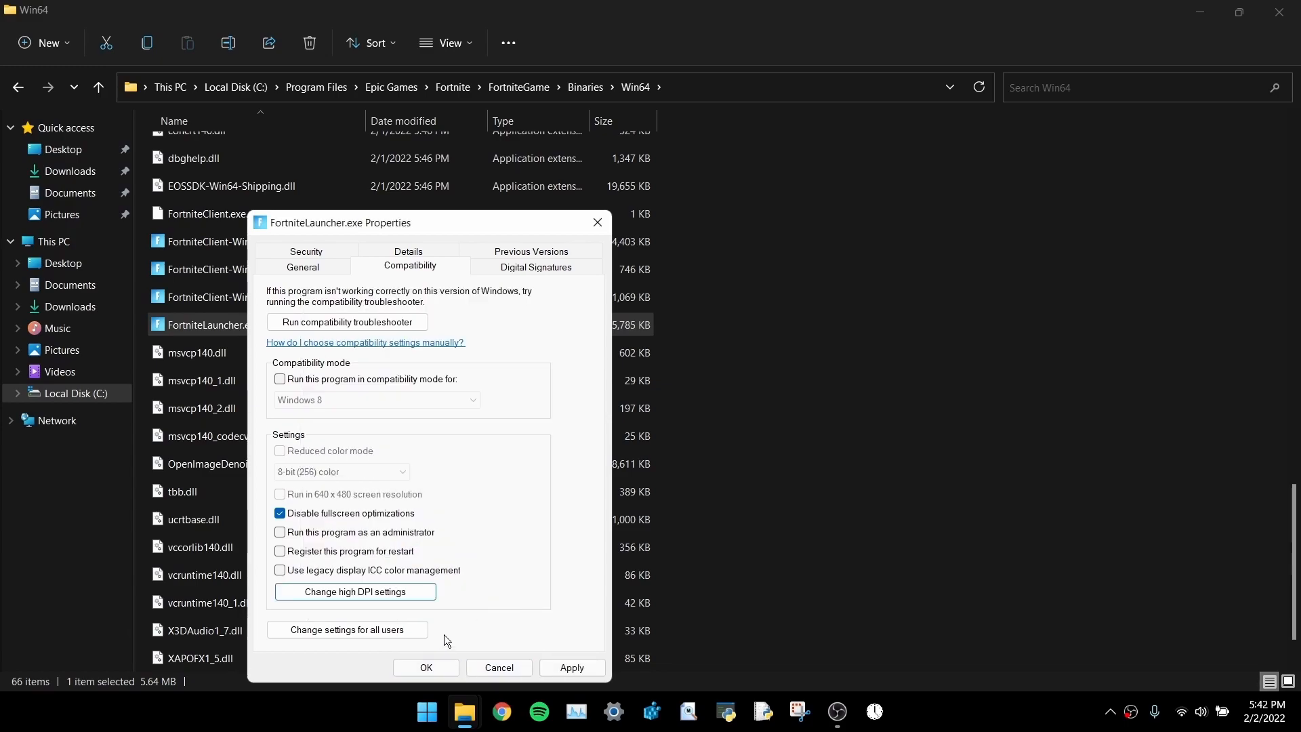
pyautogui.click(401, 594)
pyautogui.click(457, 601)
pyautogui.click(572, 668)
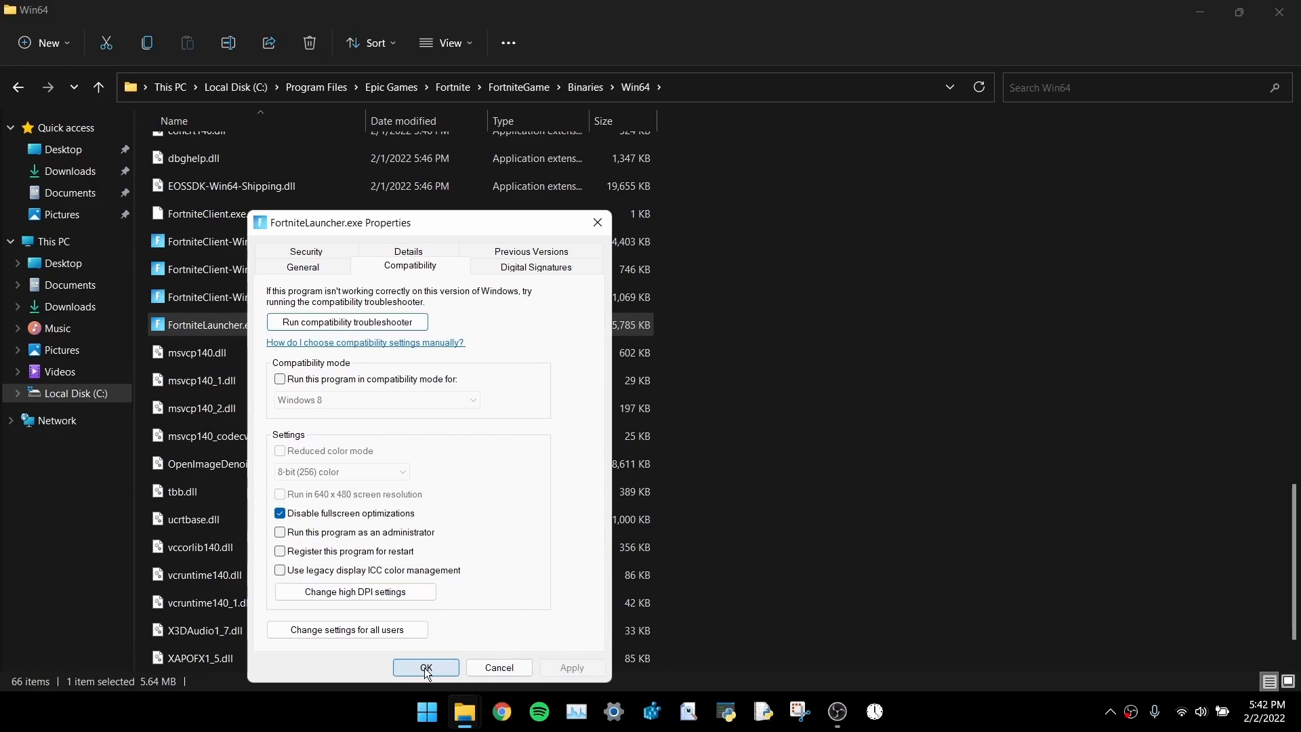
pyautogui.click(428, 667)
# Clear the file selection and close the Win64 folder window
pyautogui.moveTo(672, 222); pyautogui.dragTo(559, 322)
pyautogui.click(788, 246)
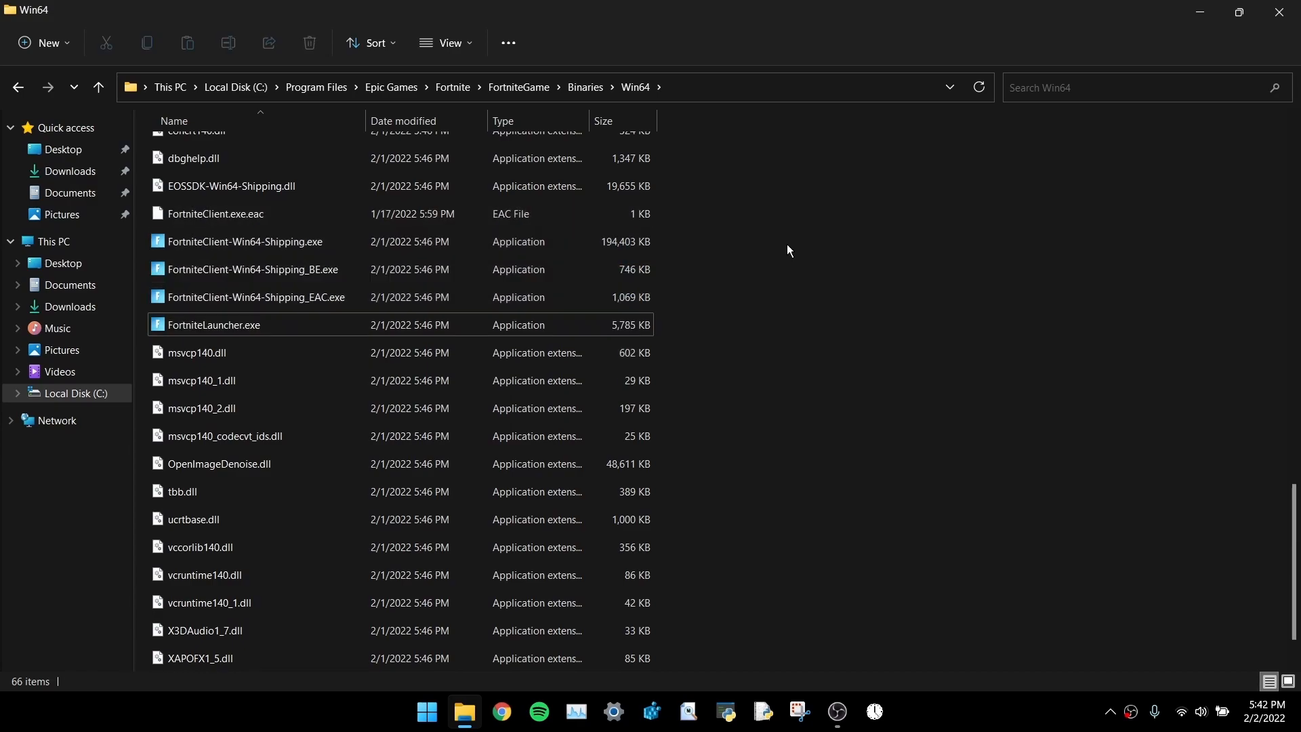
pyautogui.click(1279, 11)
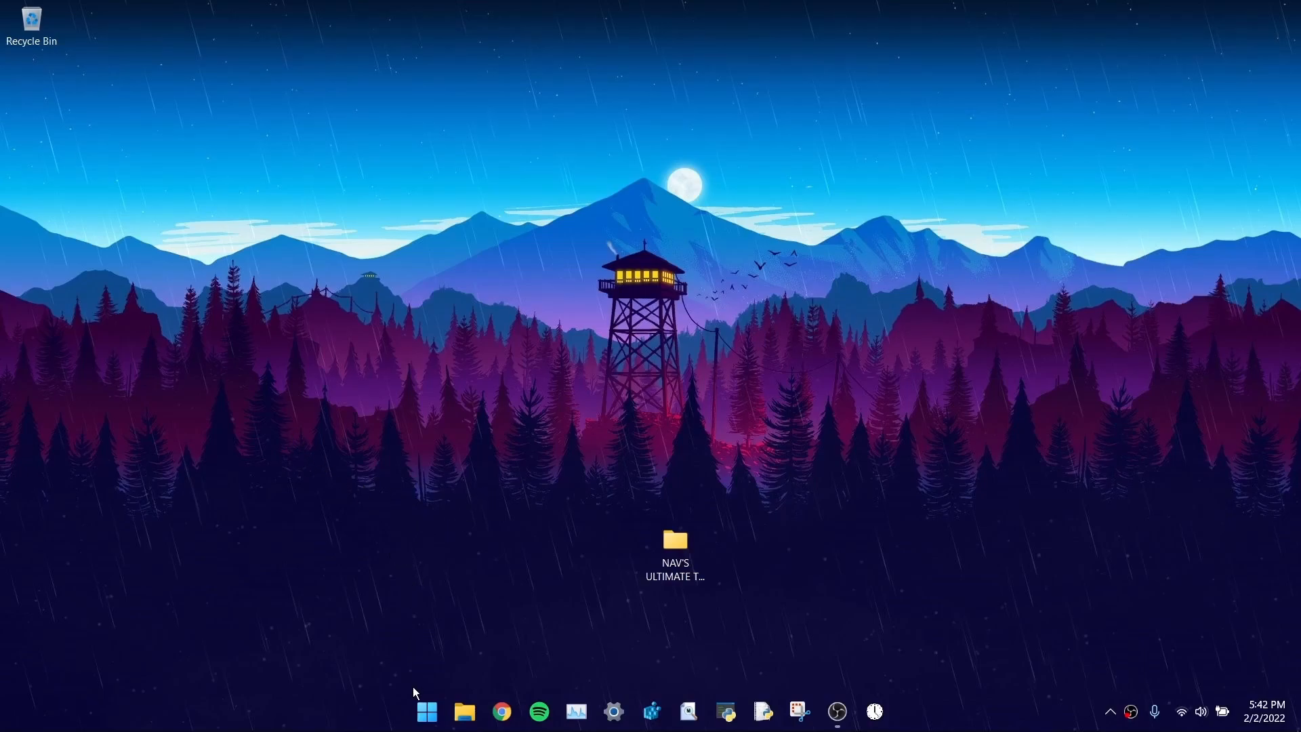
# Search Windows for "graphics" and open Graphics settings, keeping Desktop app as the type of app to add
pyautogui.click(416, 711)
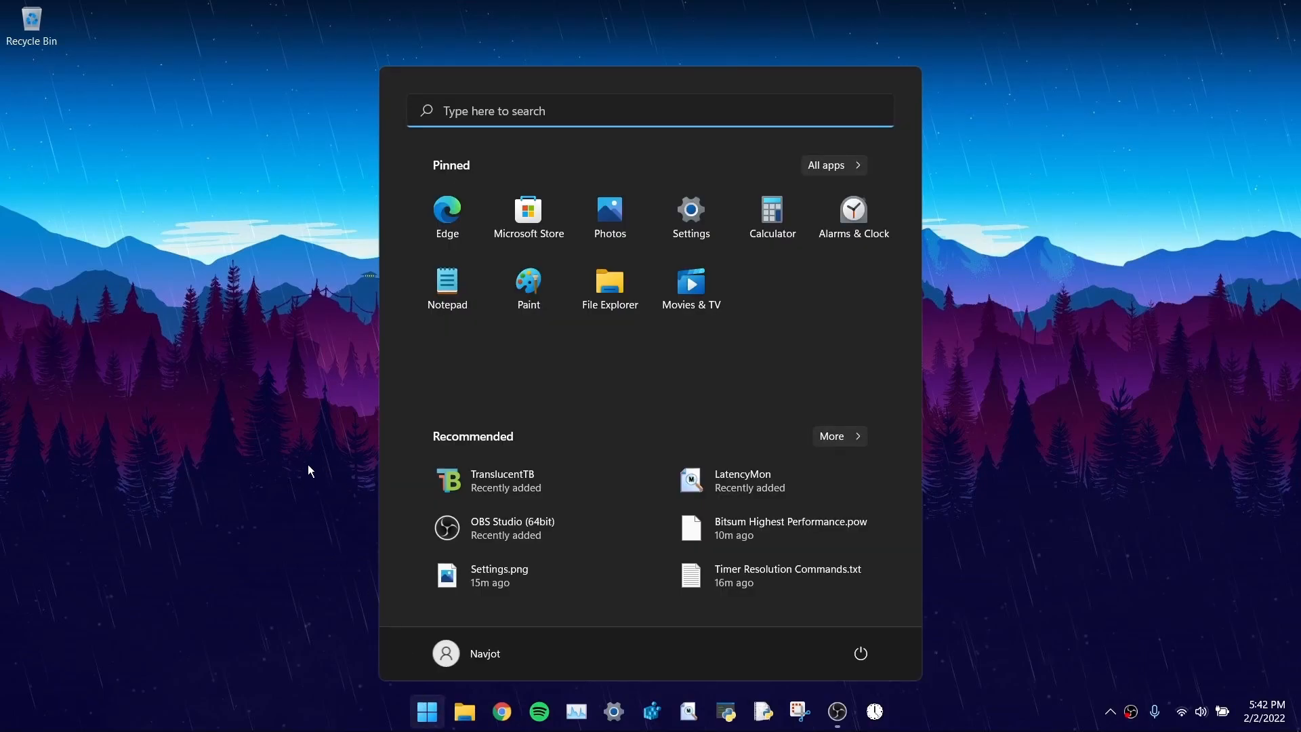
pyautogui.write('graphics')
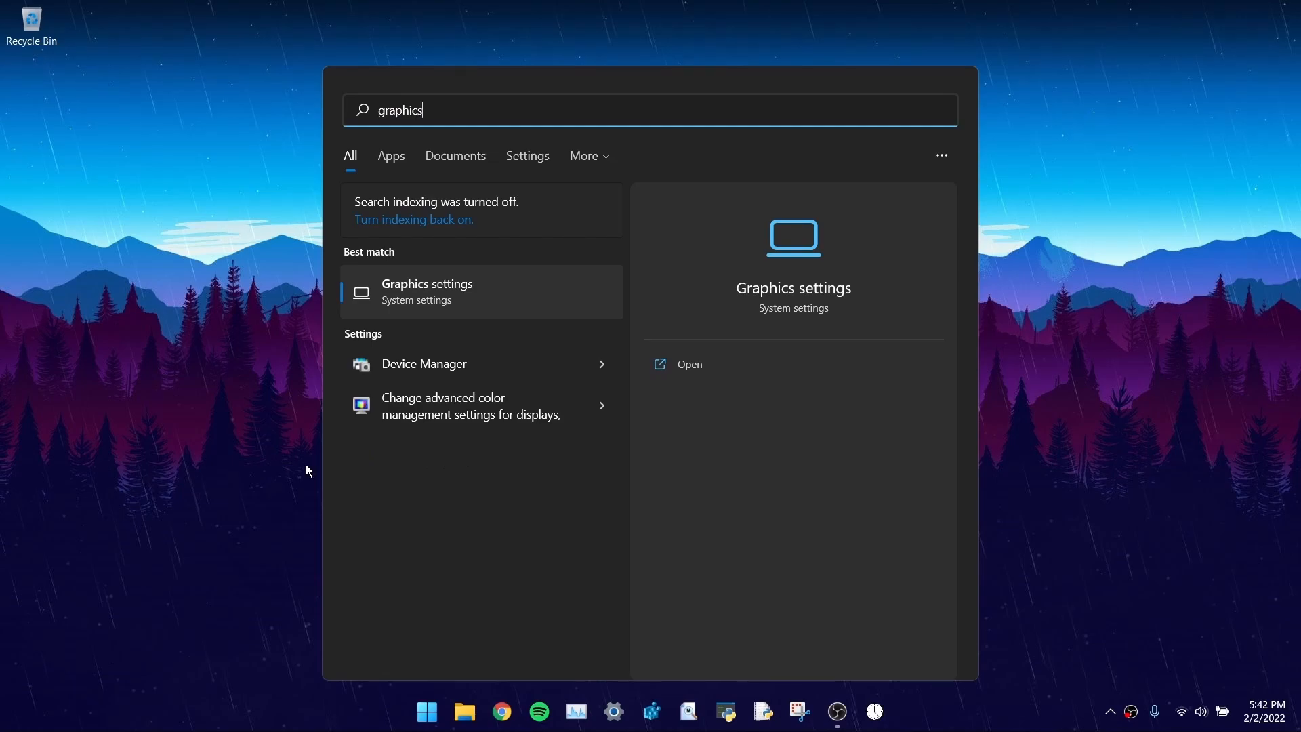
pyautogui.click(465, 295)
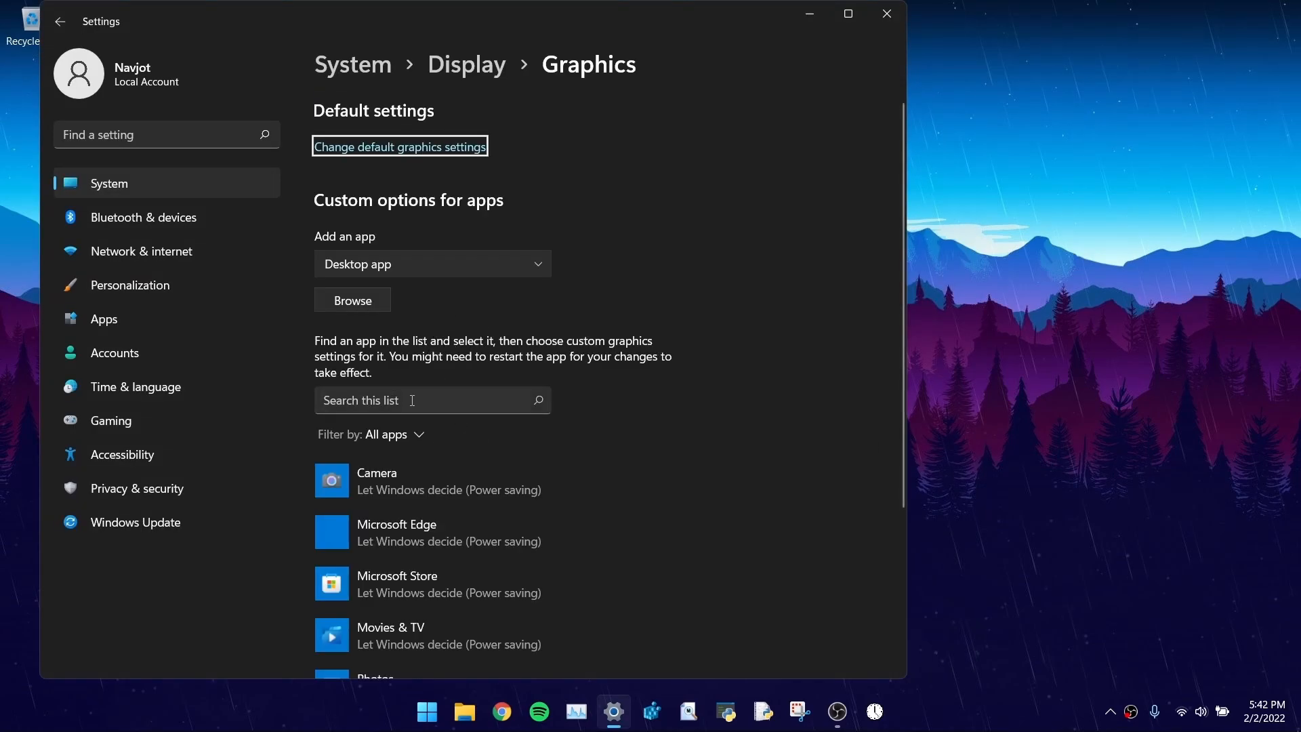
pyautogui.click(420, 266)
pyautogui.click(412, 266)
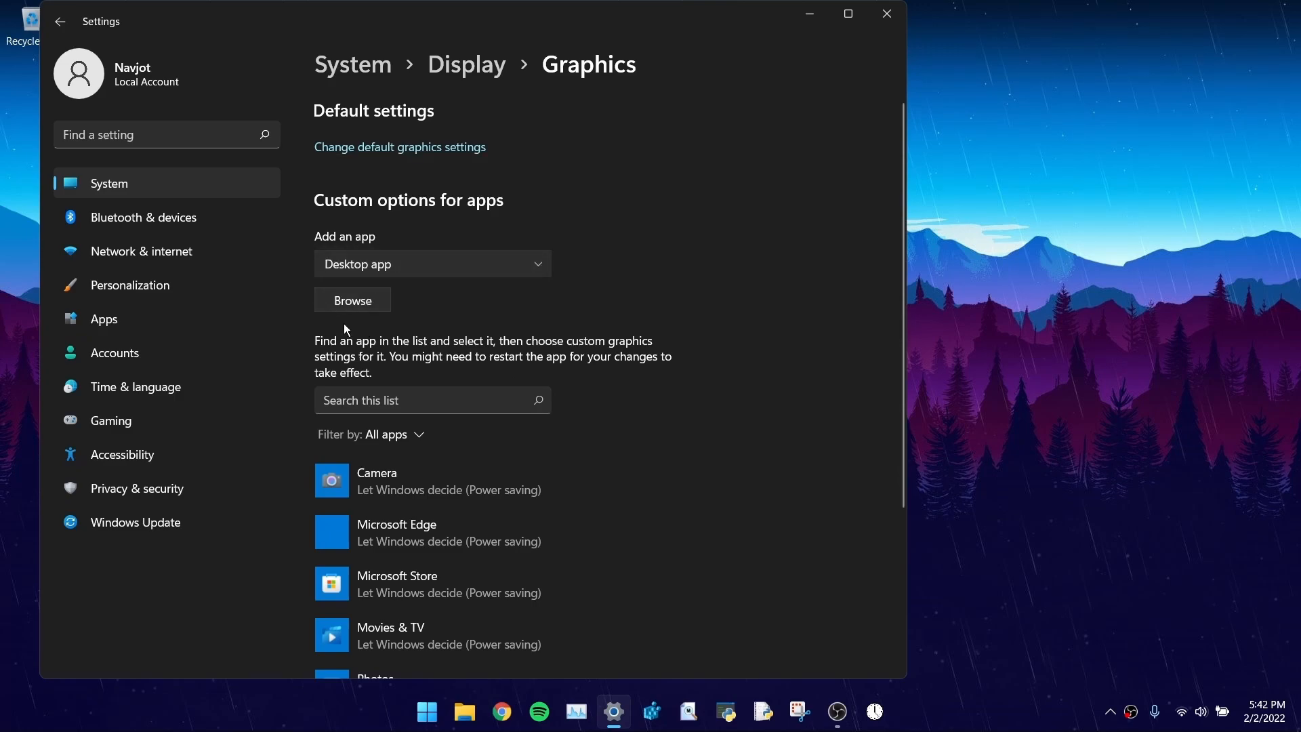
# Add FortniteClient-Win64-Shipping.exe from the Win64 folder to the apps with custom graphics options
pyautogui.click(364, 306)
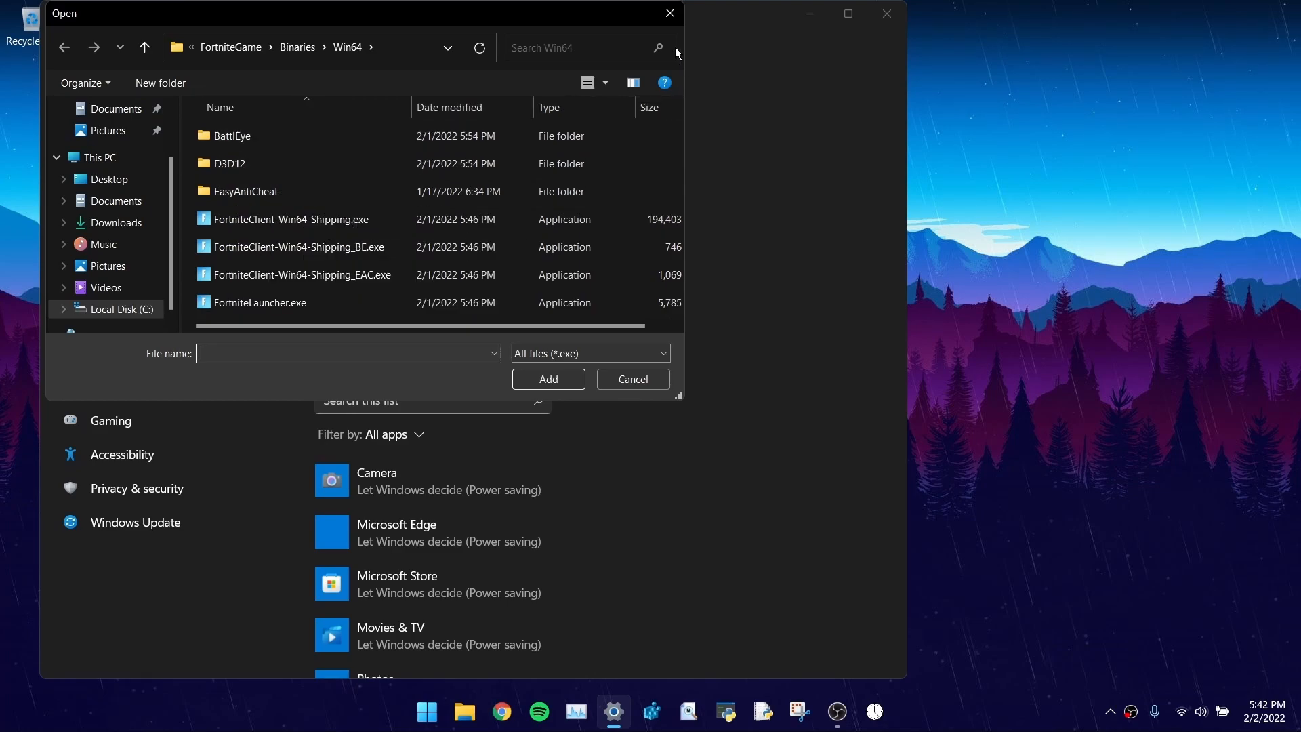
pyautogui.moveTo(685, 101); pyautogui.dragTo(1063, 102)
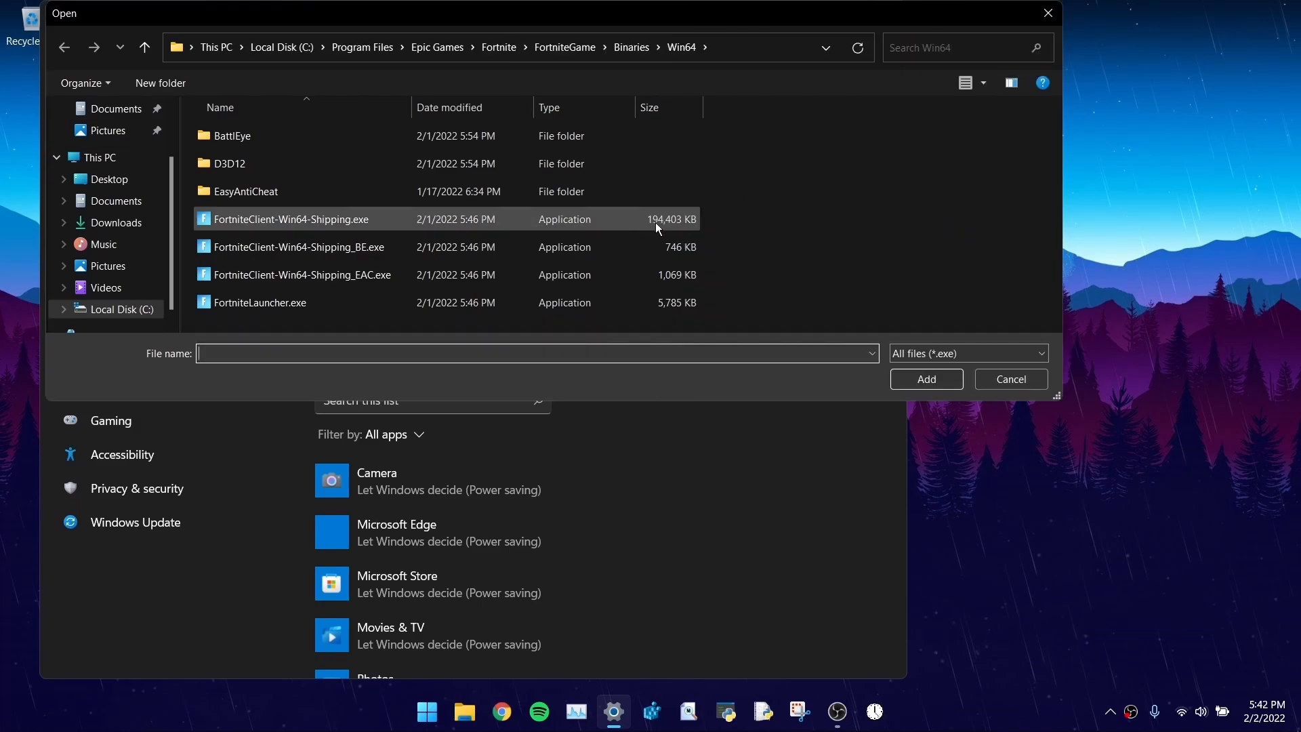
pyautogui.click(277, 220)
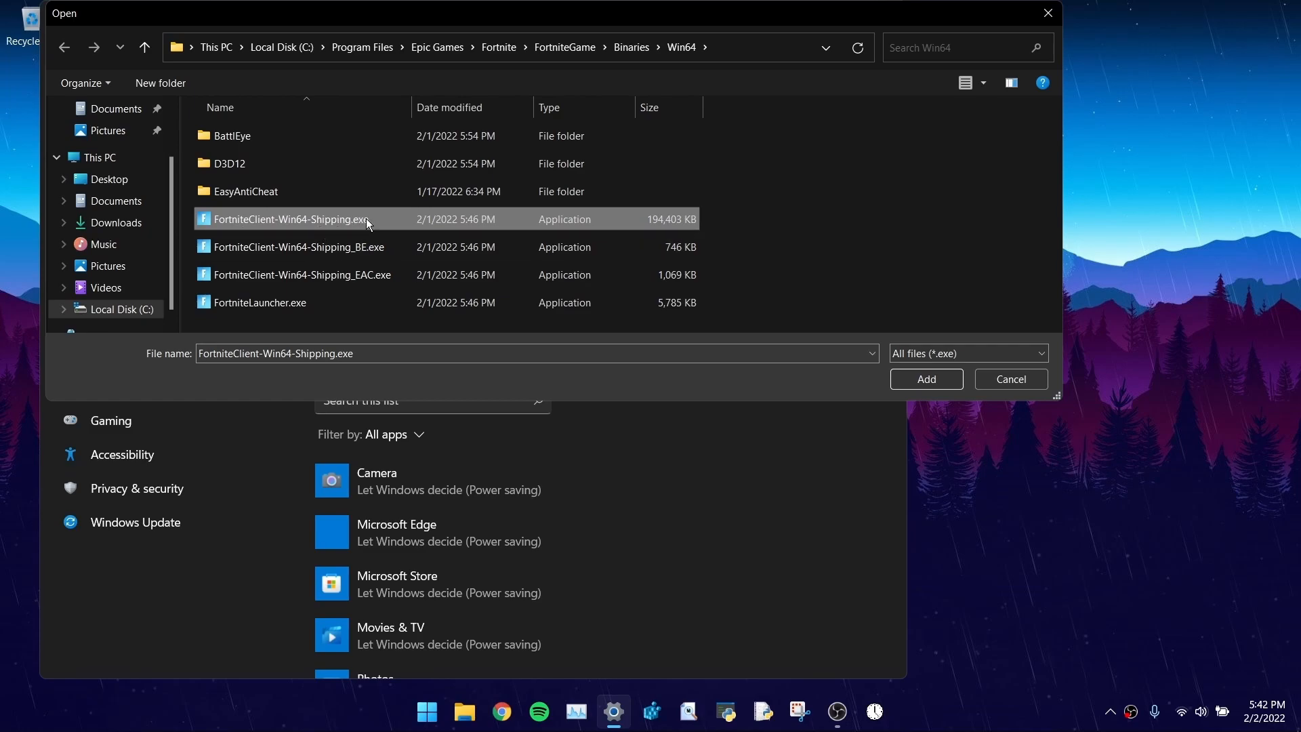
pyautogui.click(923, 379)
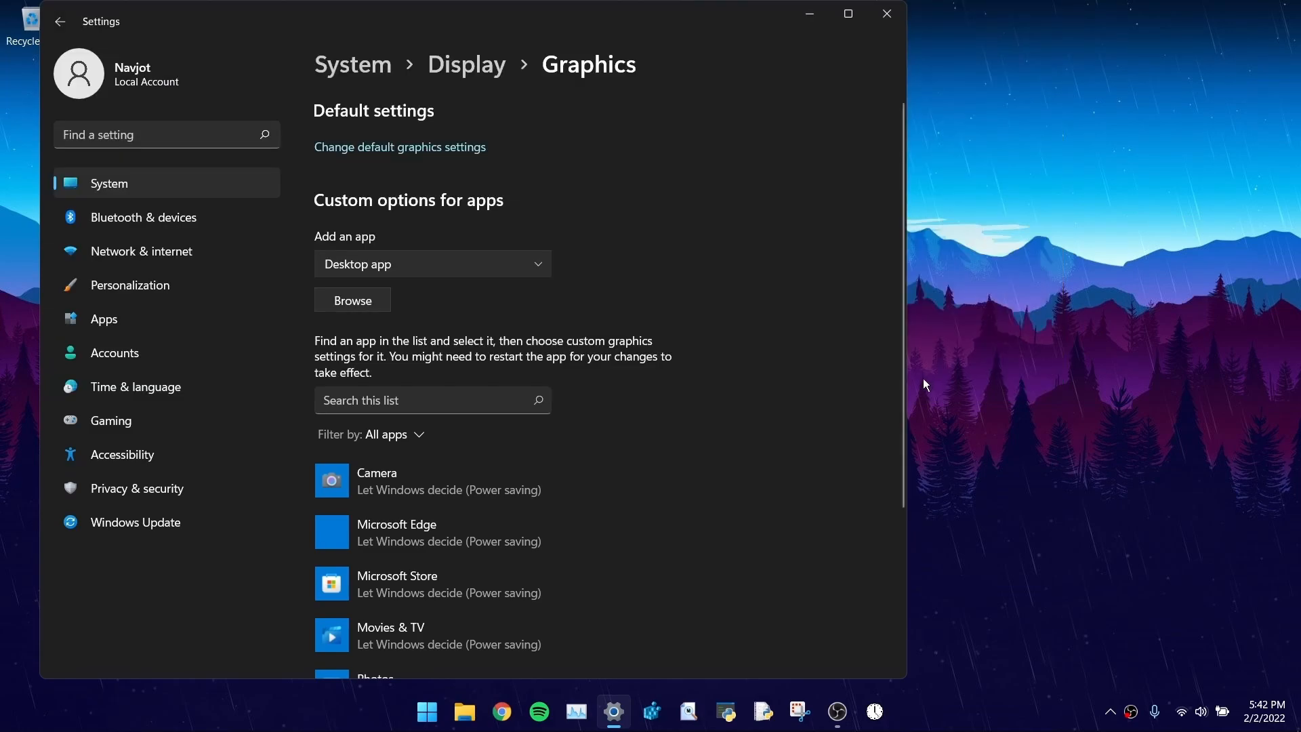
# Save Fortnite's graphics preference as High performance and close the Settings window
pyautogui.click(374, 536)
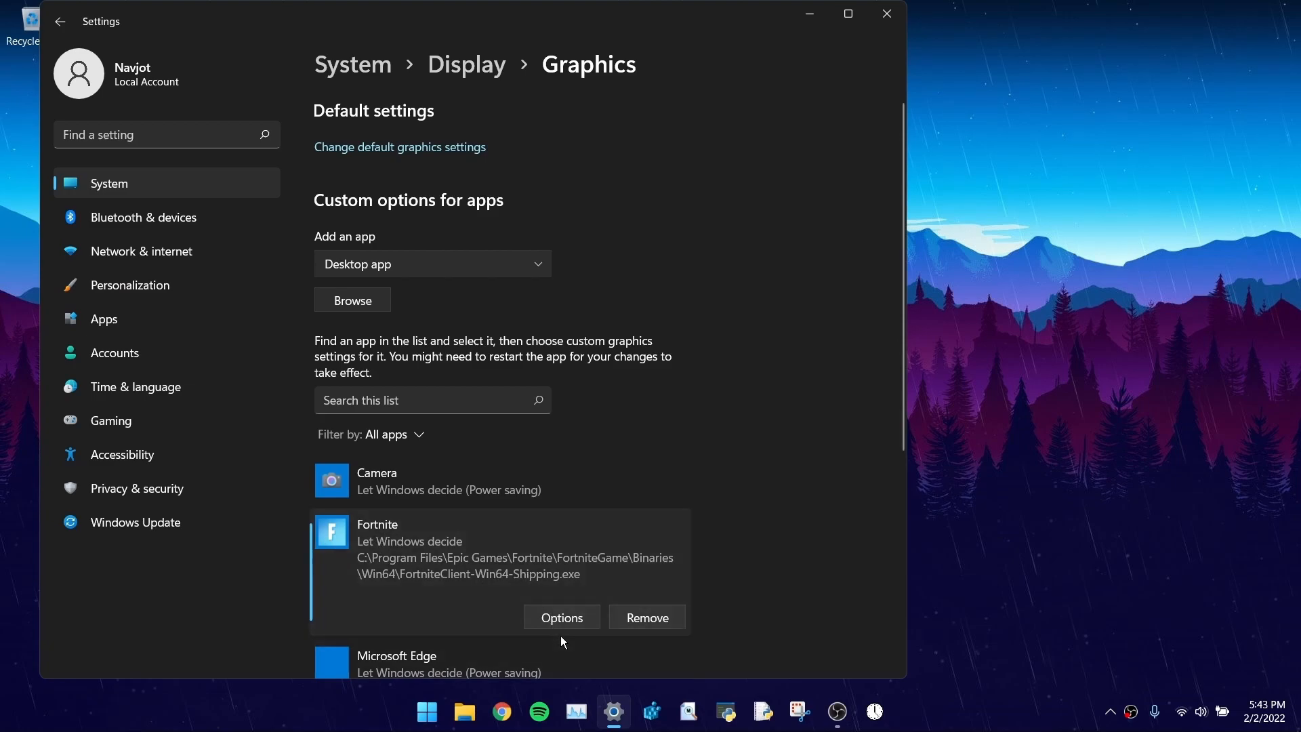
pyautogui.click(566, 617)
pyautogui.click(331, 357)
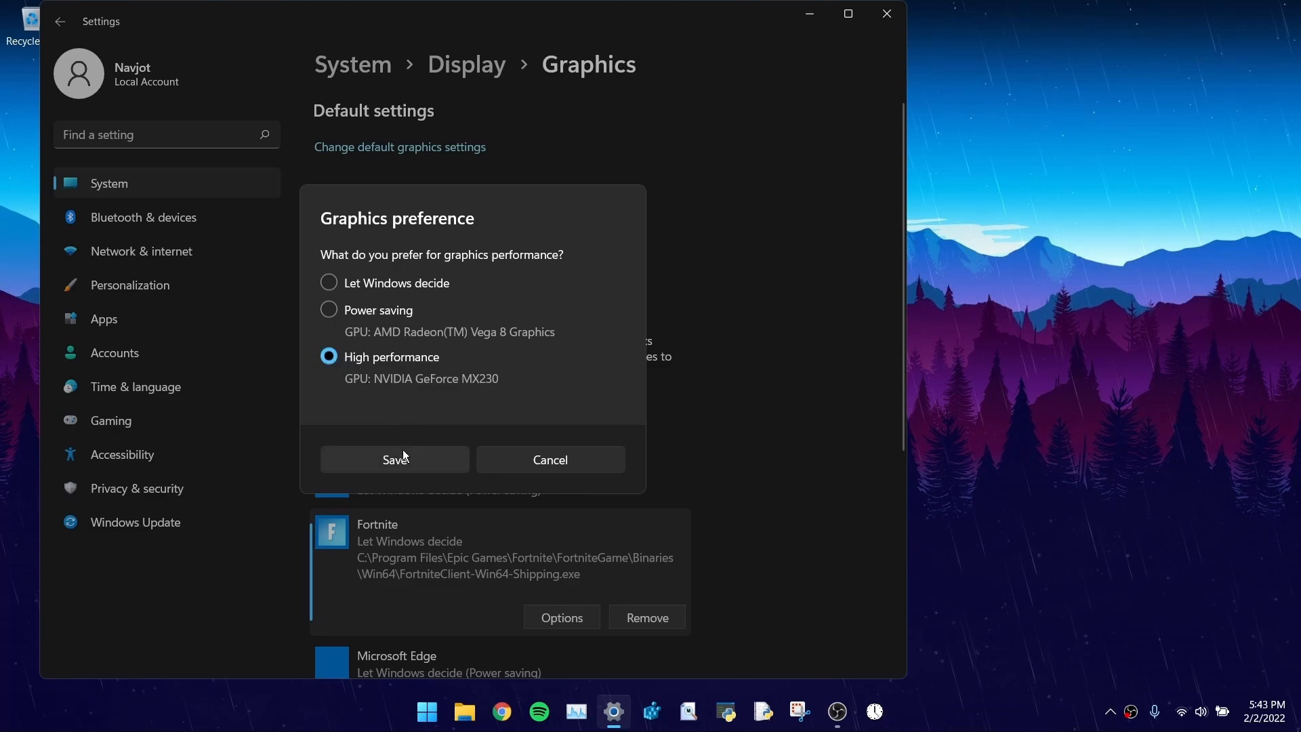
pyautogui.click(414, 465)
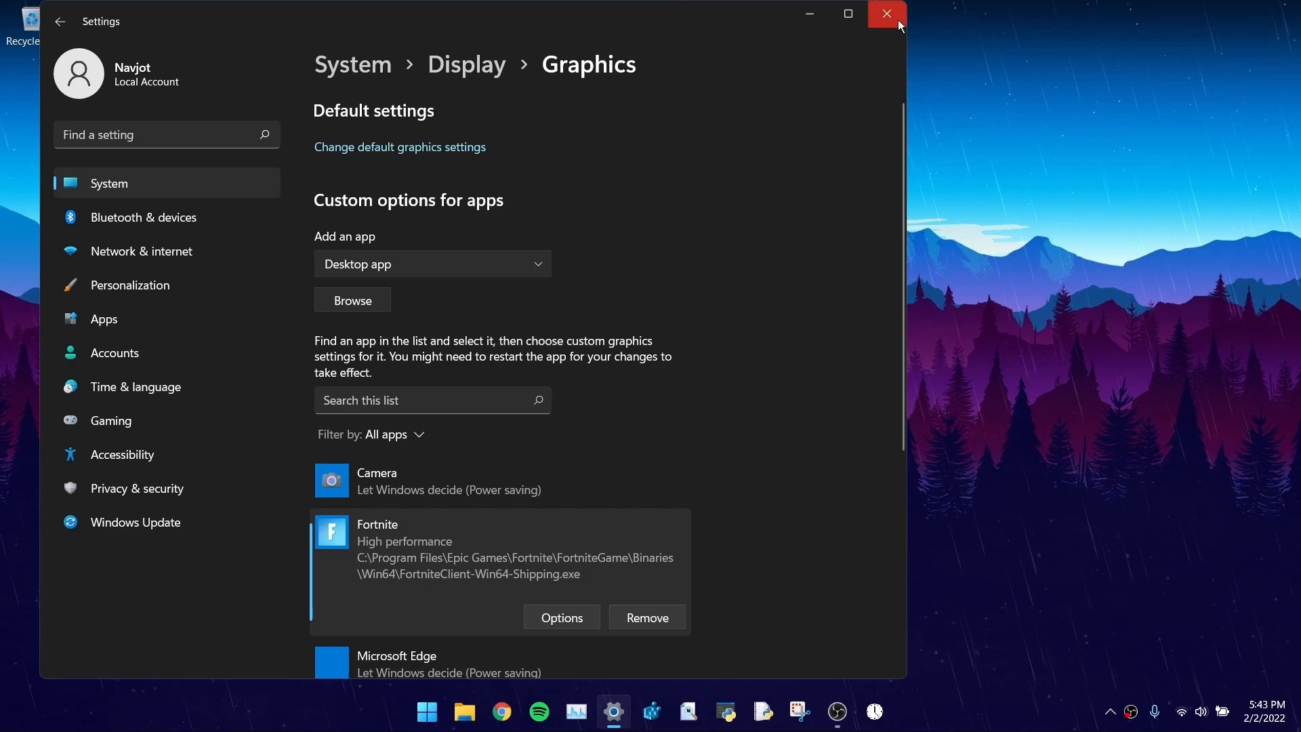
pyautogui.click(901, 23)
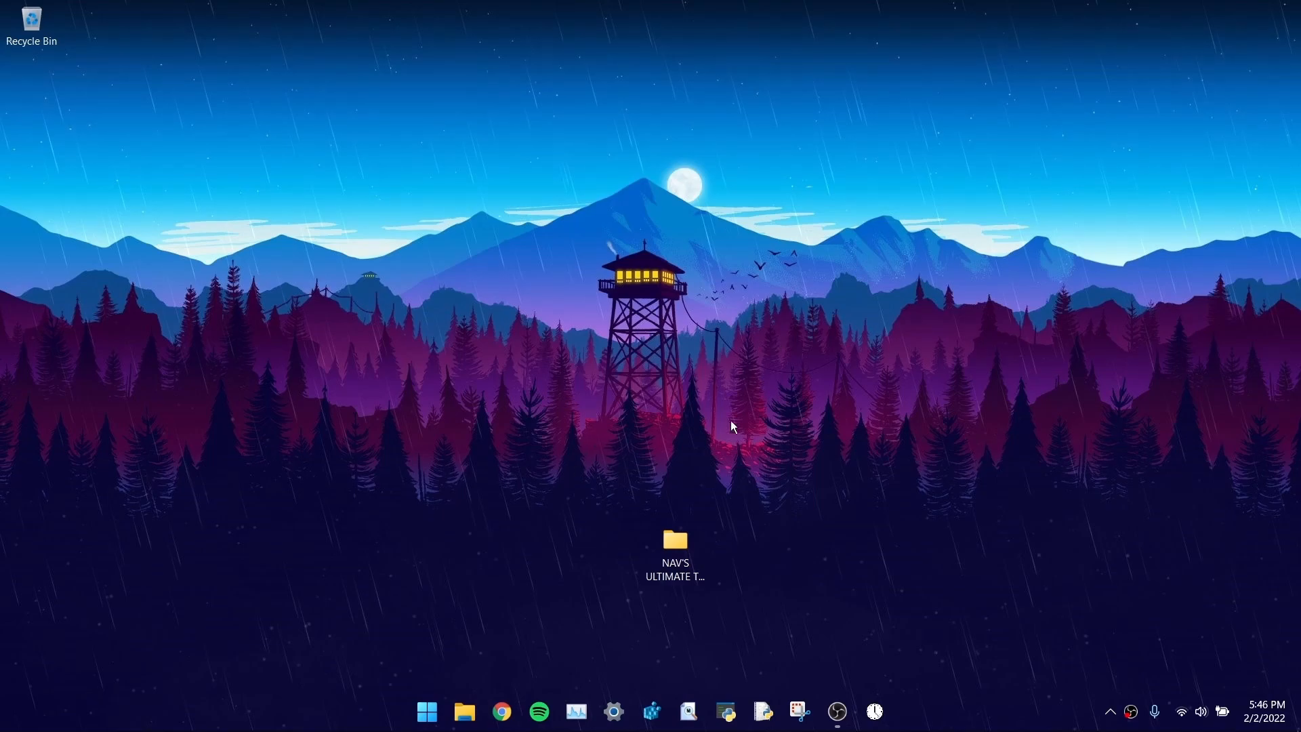
# Open NVIDIA Control Panel maximized and choose High-performance NVIDIA processor as the preferred graphics processor in the global 3D settings
pyautogui.rightClick(775, 368)
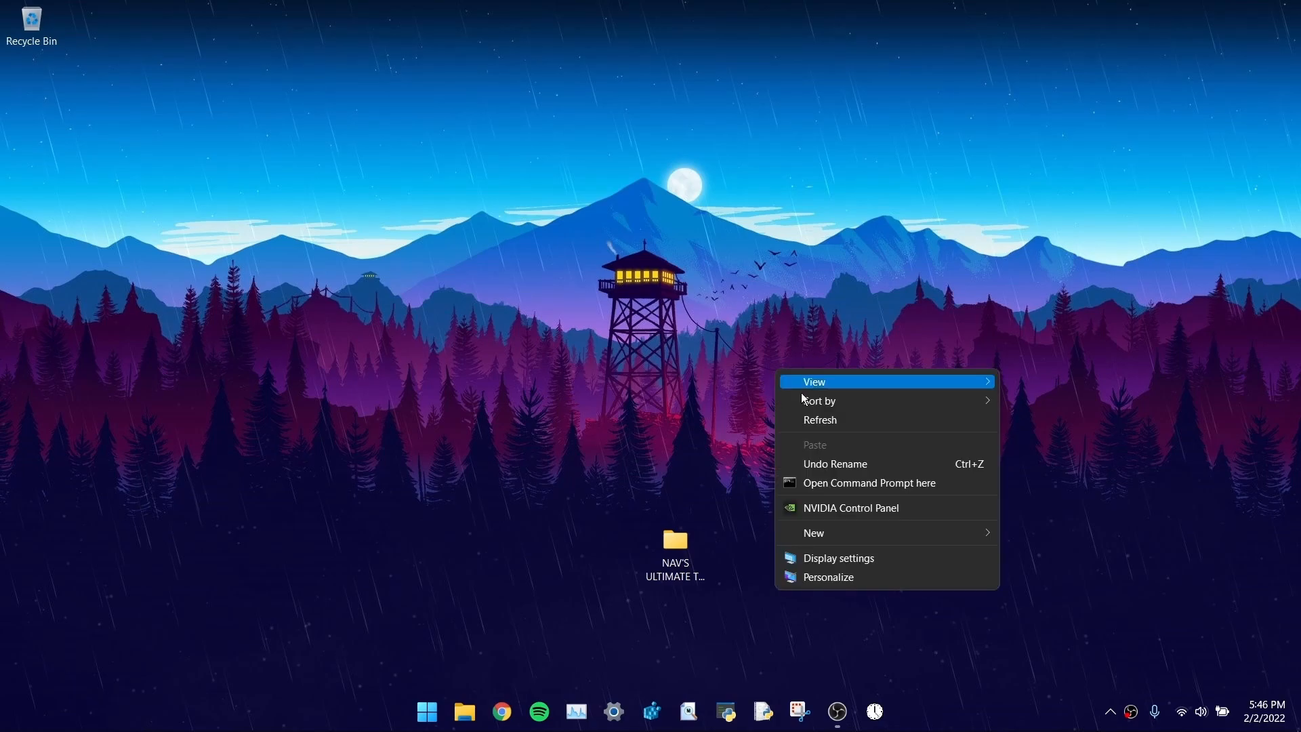
pyautogui.click(813, 510)
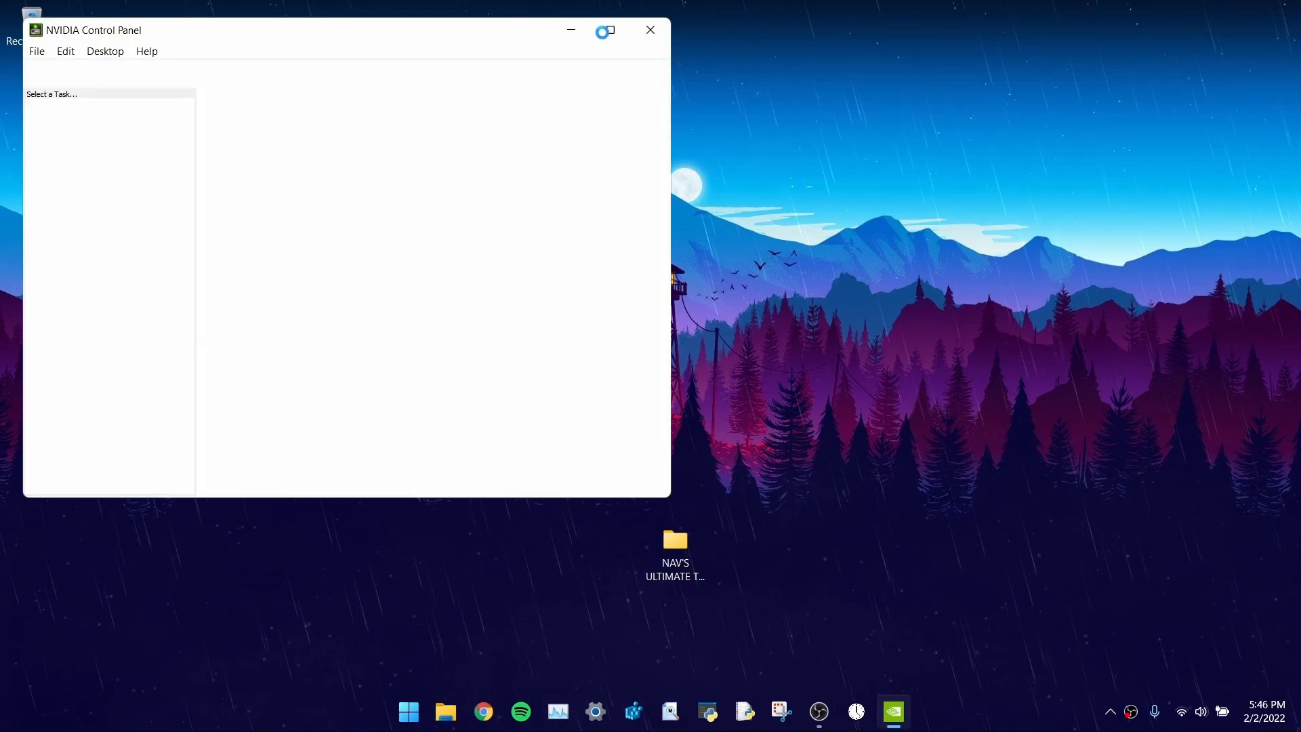
pyautogui.click(611, 33)
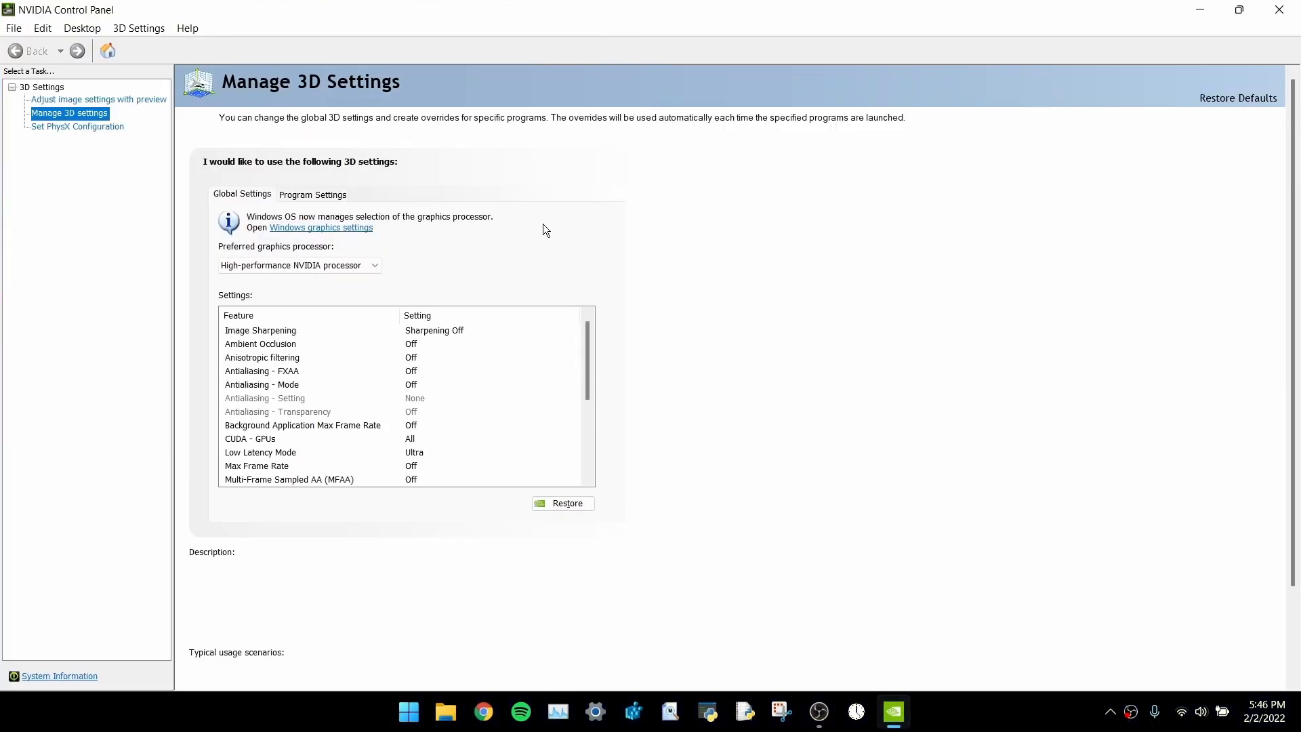
pyautogui.click(343, 265)
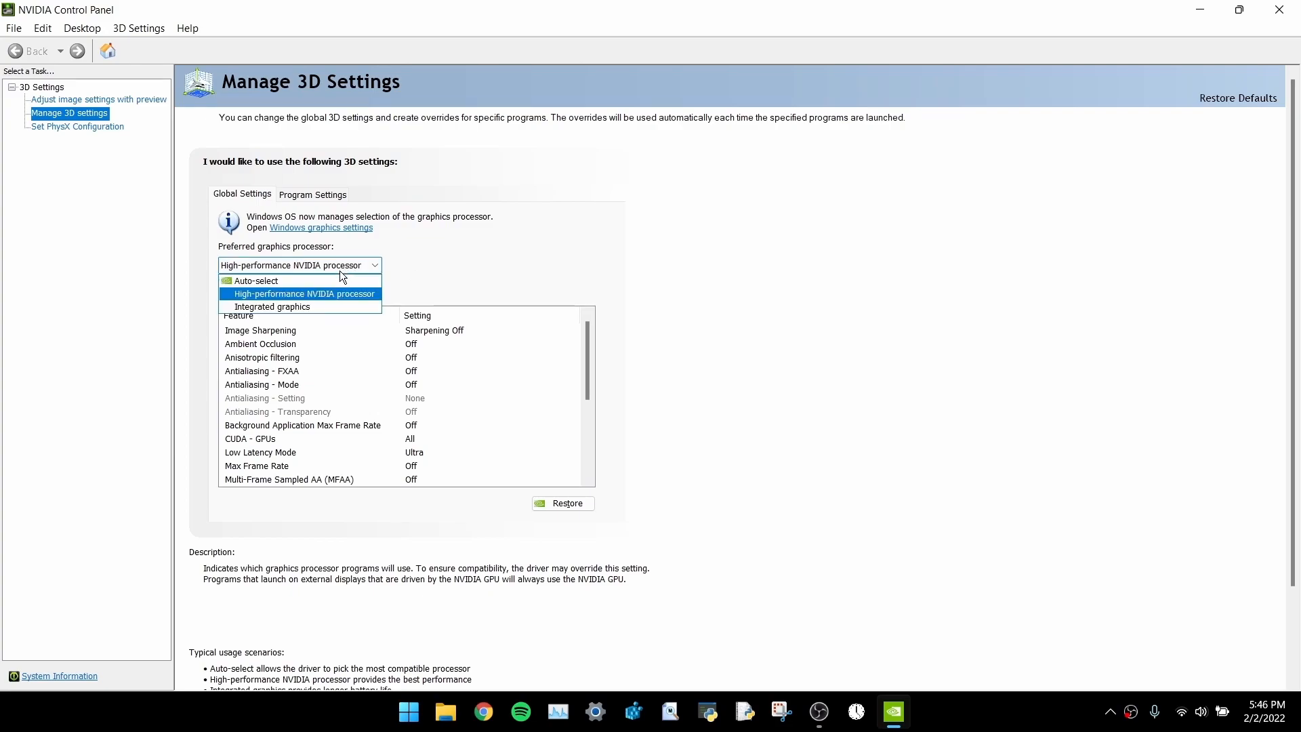
pyautogui.click(300, 295)
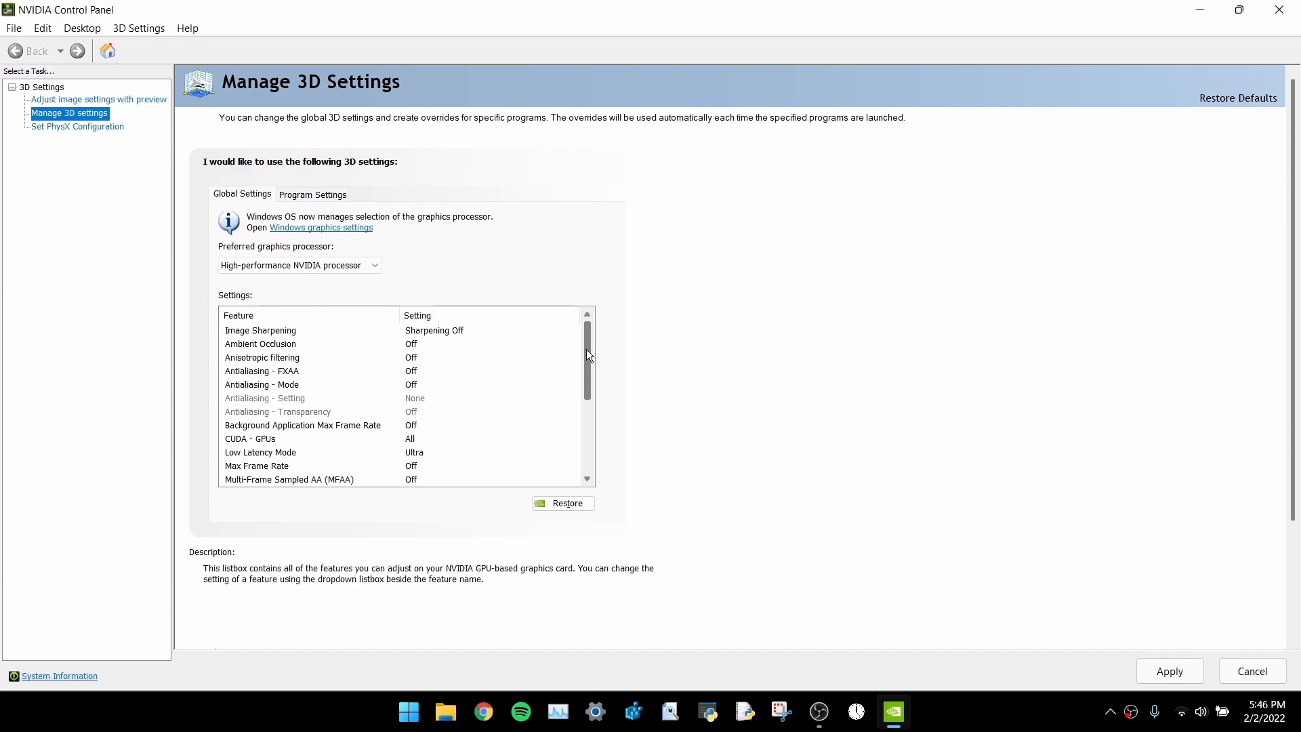
pyautogui.moveTo(587, 343); pyautogui.dragTo(609, 327)
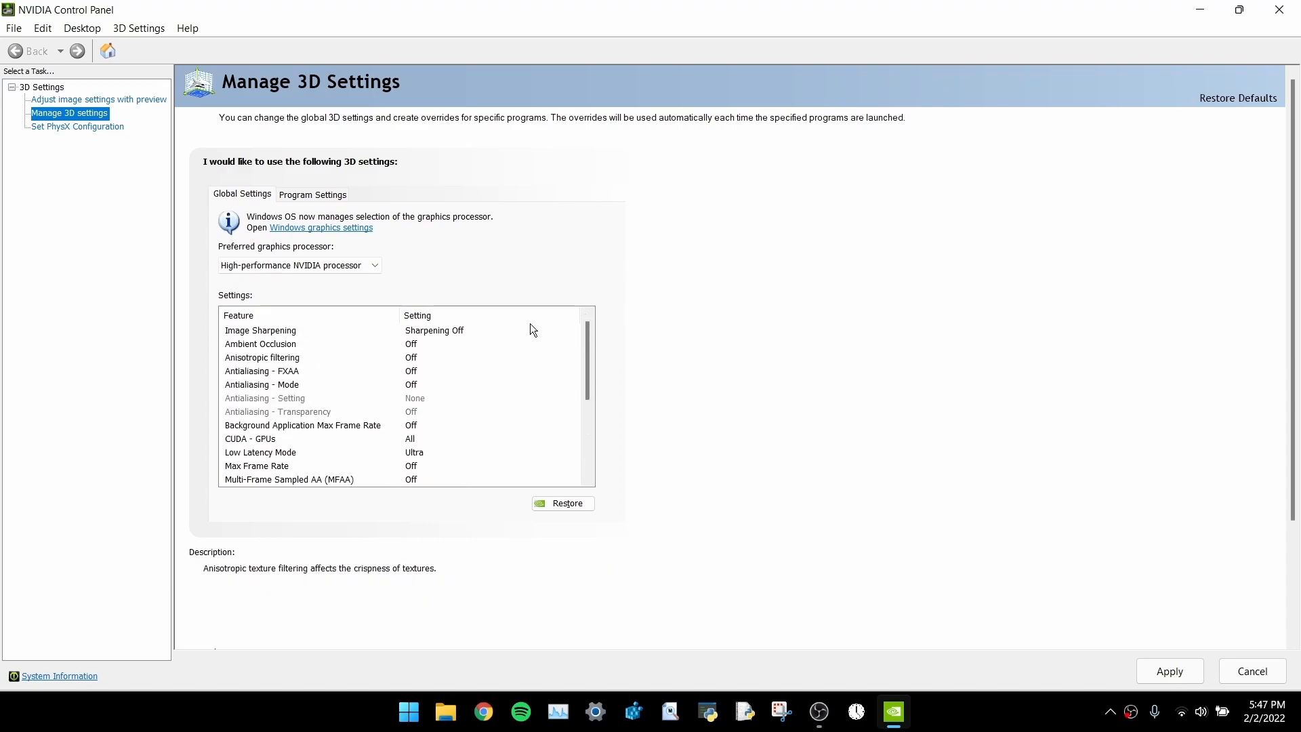
# Apply the image preference emphasizing Performance with the slider at Performance, and switch to Use the advanced 3D image settings and apply it
pyautogui.click(105, 99)
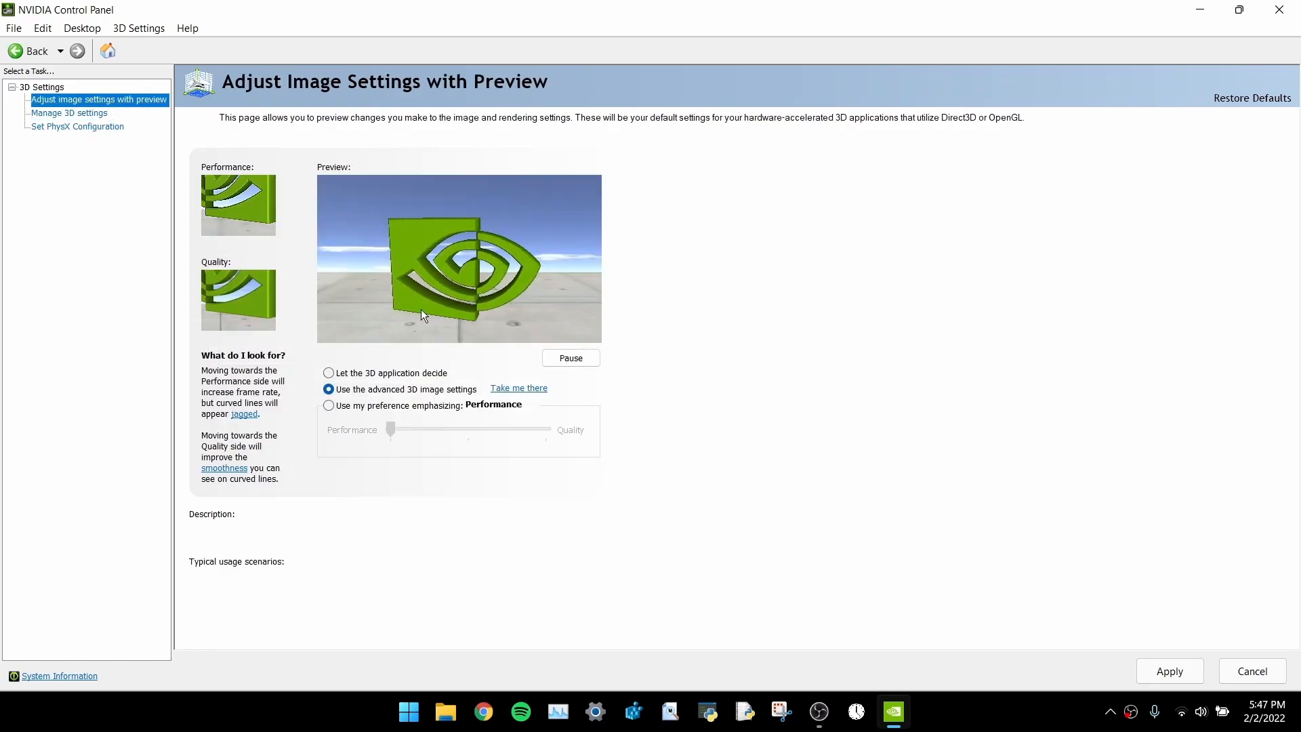
pyautogui.click(360, 405)
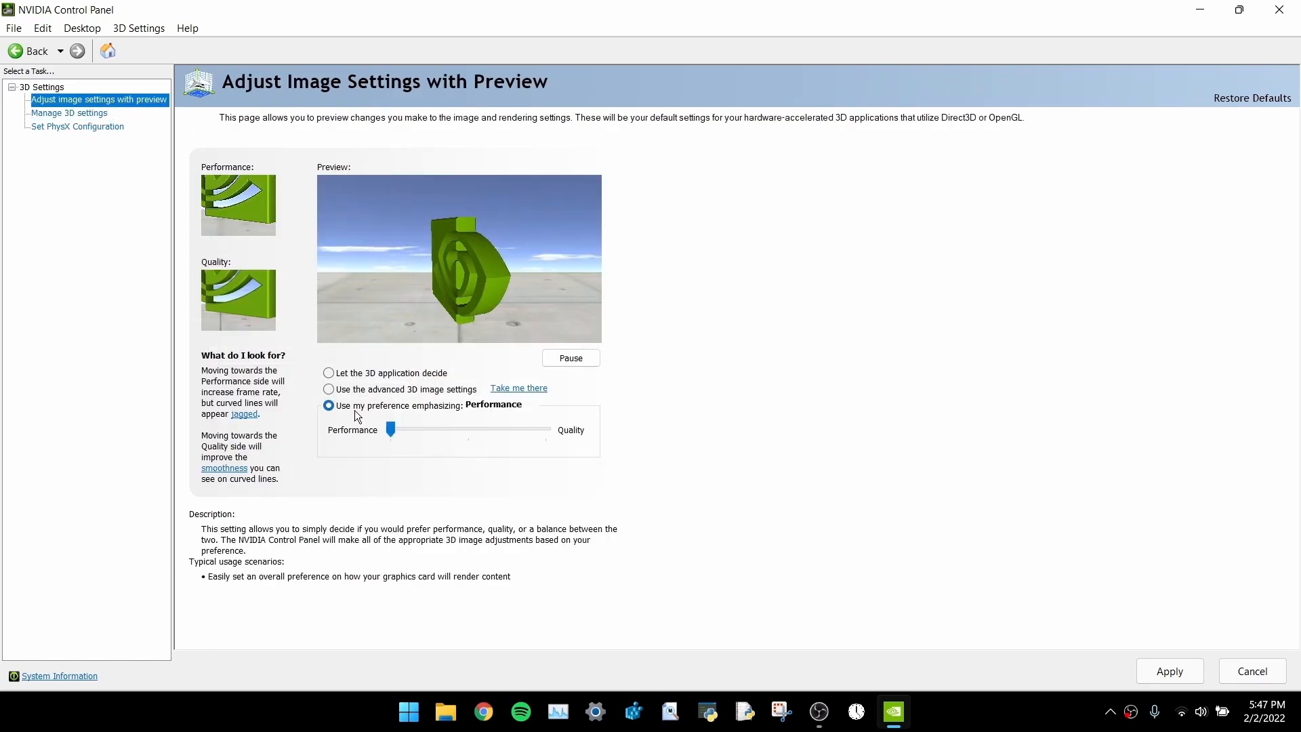
pyautogui.moveTo(389, 431)
pyautogui.mouseDown()
pyautogui.moveTo(564, 438)
pyautogui.moveTo(312, 414)
pyautogui.moveTo(397, 429)
pyautogui.mouseUp()
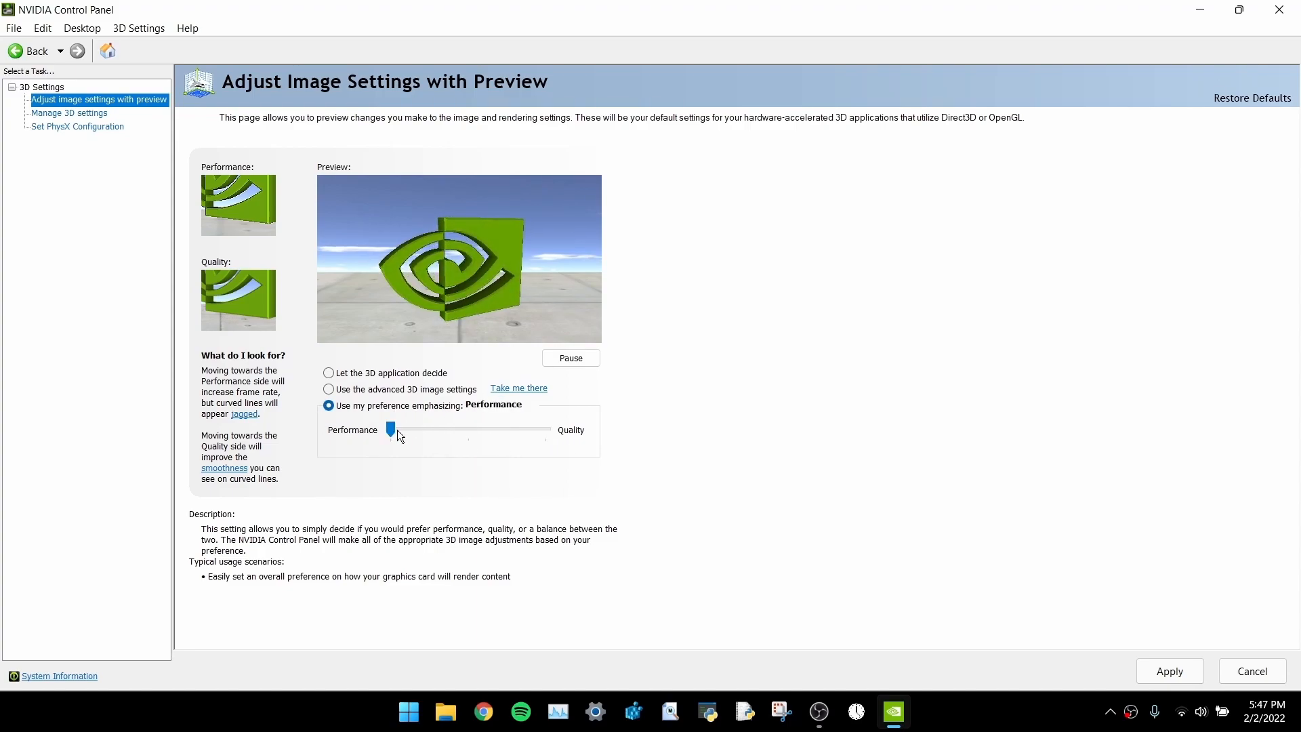
pyautogui.click(1148, 673)
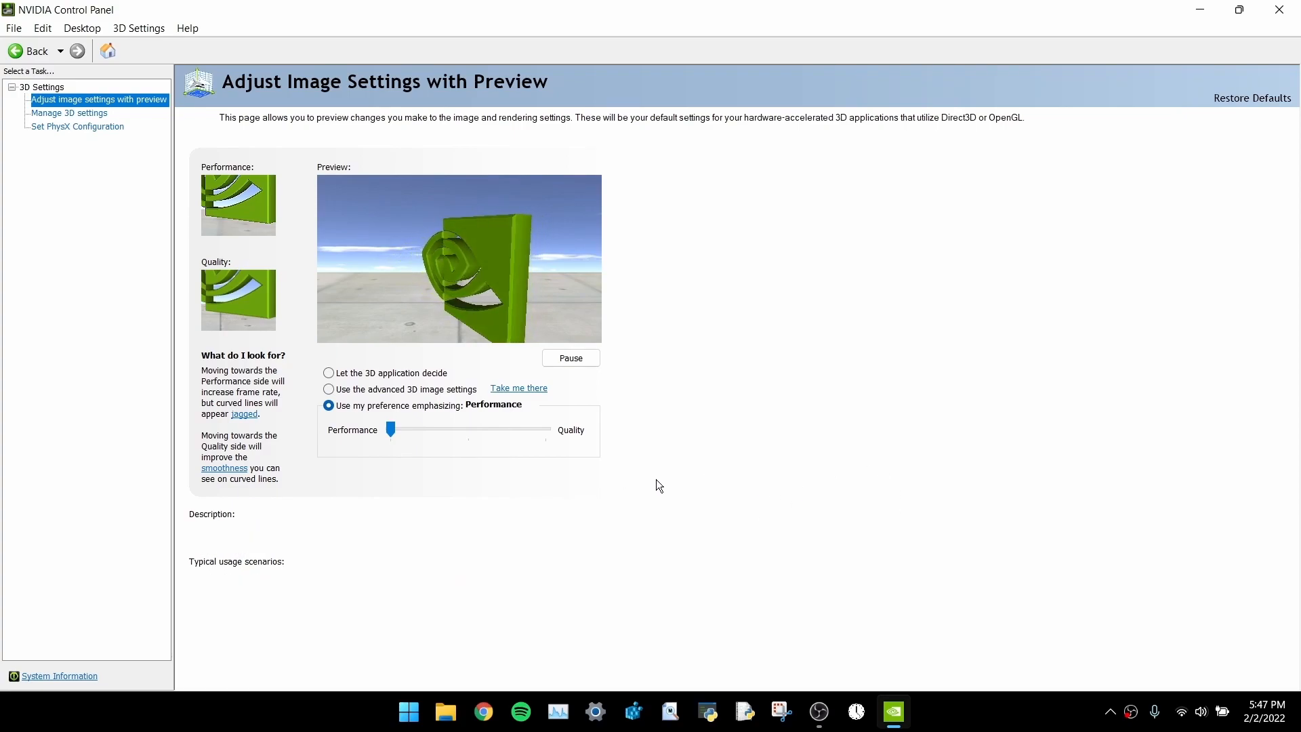
pyautogui.click(397, 393)
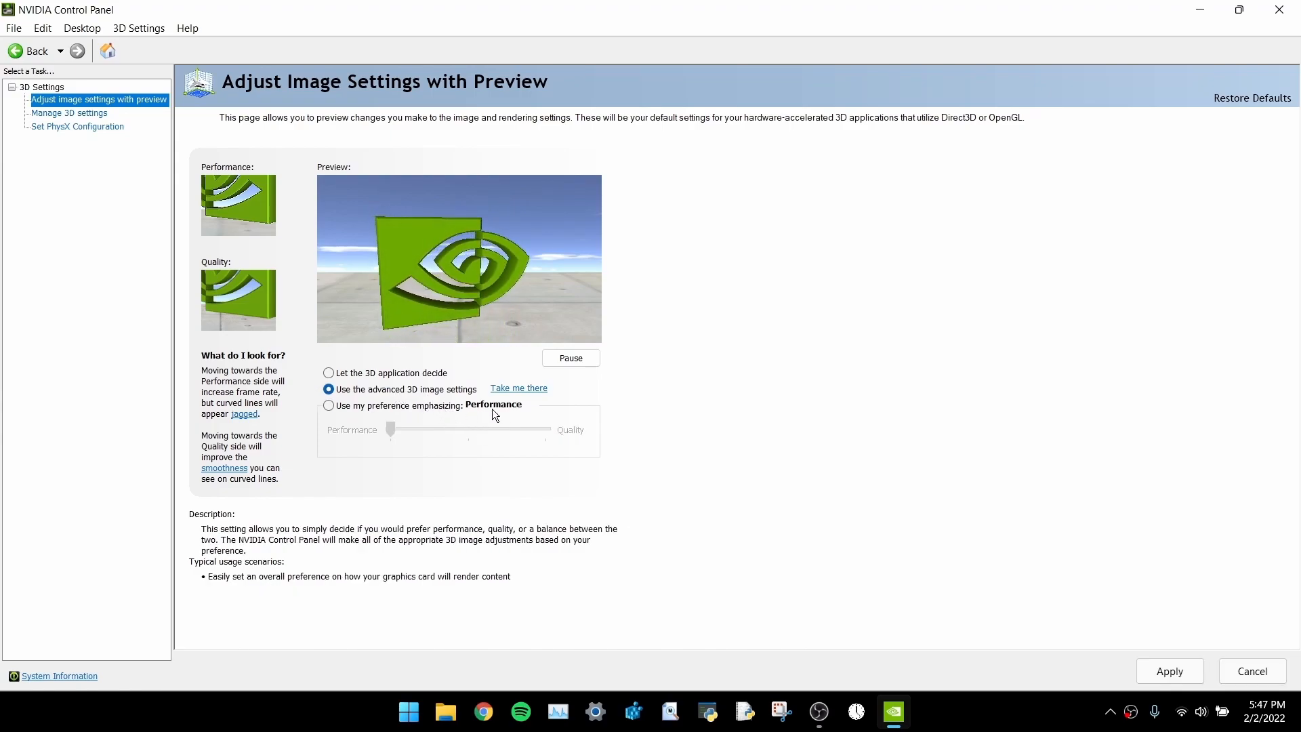
pyautogui.click(1186, 676)
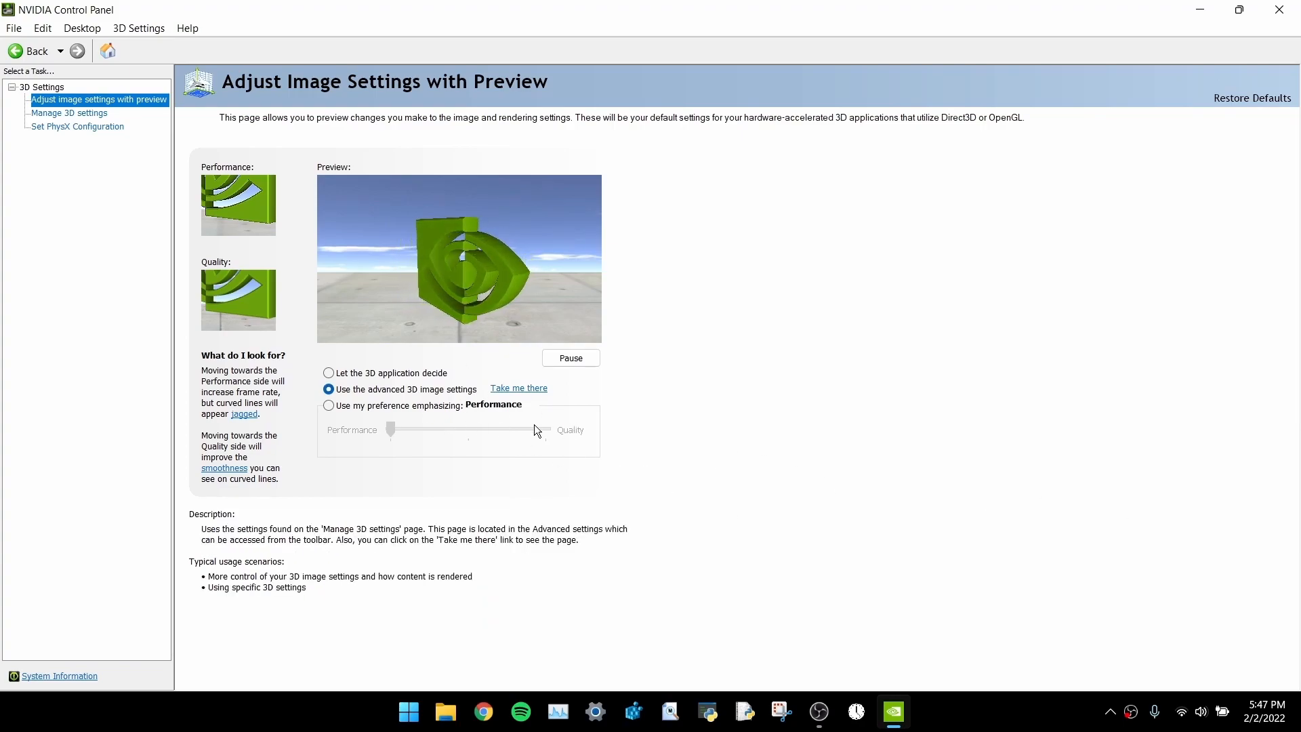
# Return to Manage 3D Settings and review the global feature settings list
pyautogui.click(522, 390)
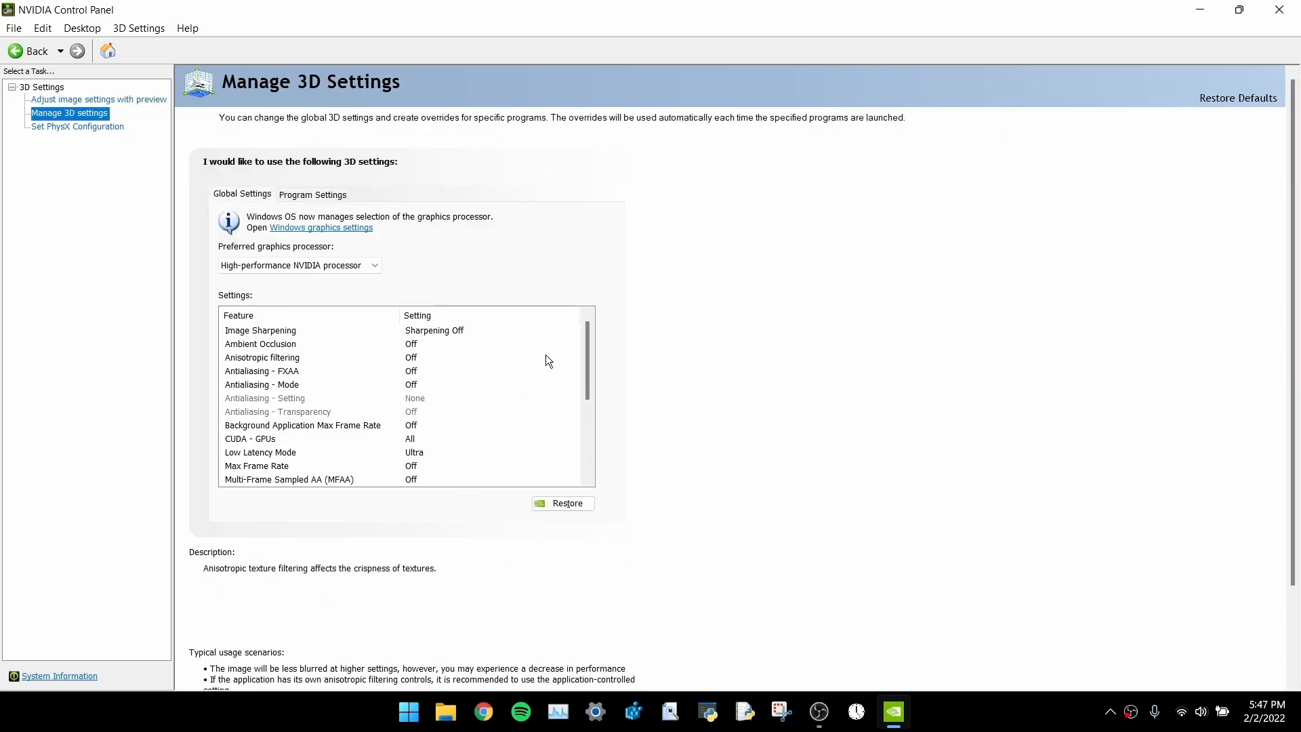
pyautogui.moveTo(588, 360)
pyautogui.mouseDown()
pyautogui.moveTo(609, 436)
pyautogui.moveTo(605, 377)
pyautogui.mouseUp()
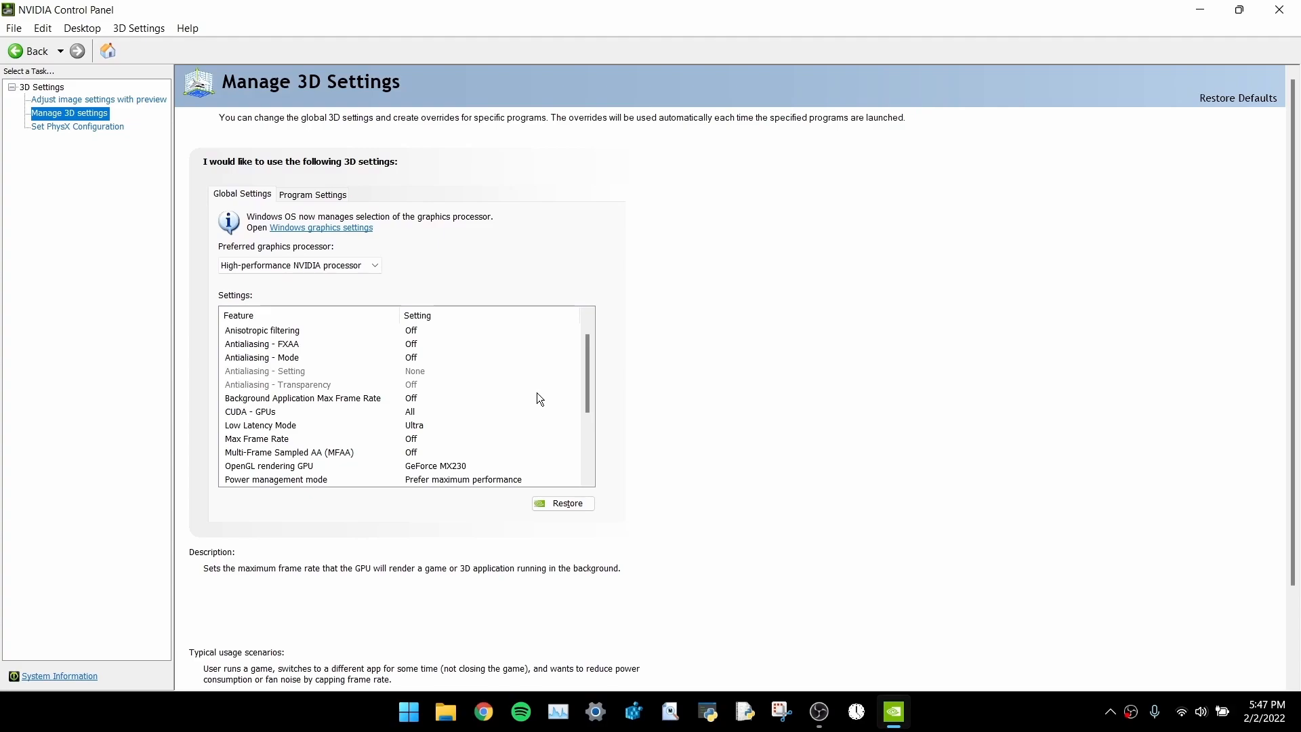
pyautogui.moveTo(584, 371); pyautogui.dragTo(601, 340)
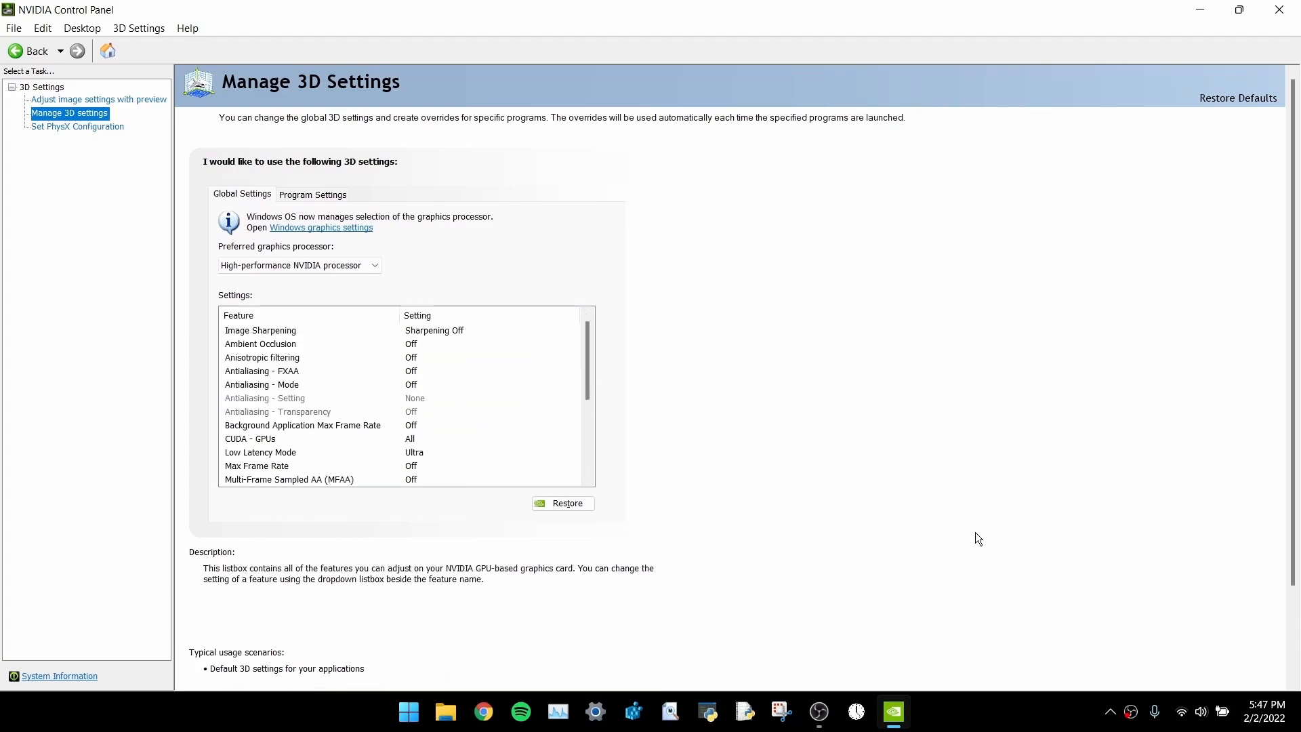